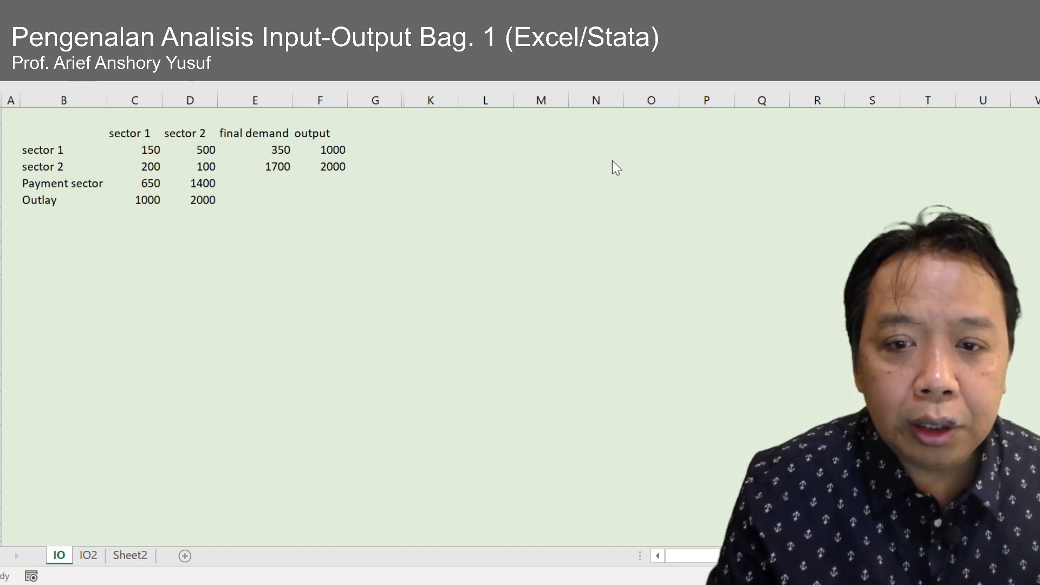
- Paste the picture of the production function with A_K = A_L = 0.5 and position it below the input-output table
key(ctrl+v)
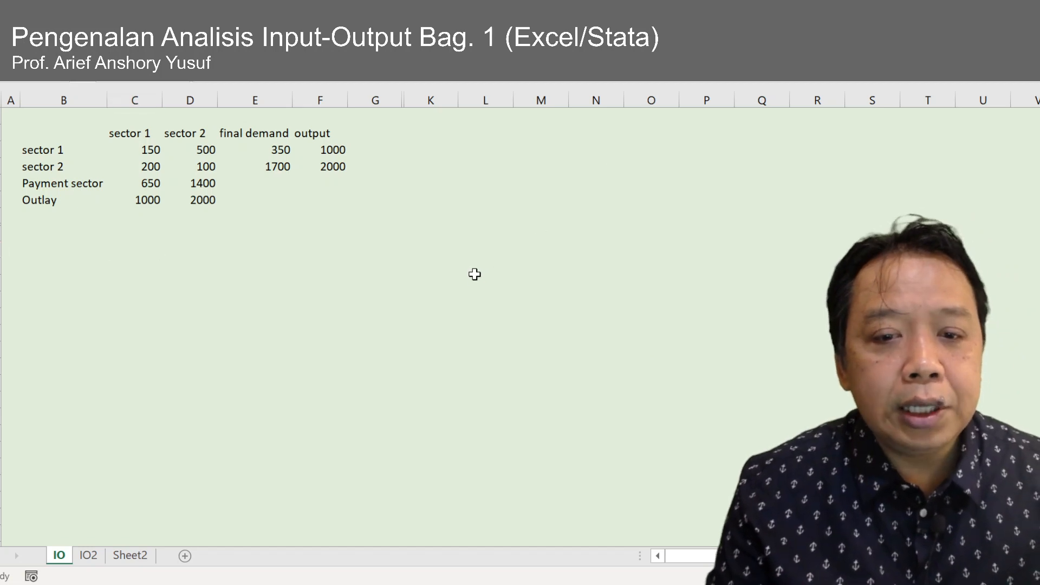
drag(473, 340, 543, 327)
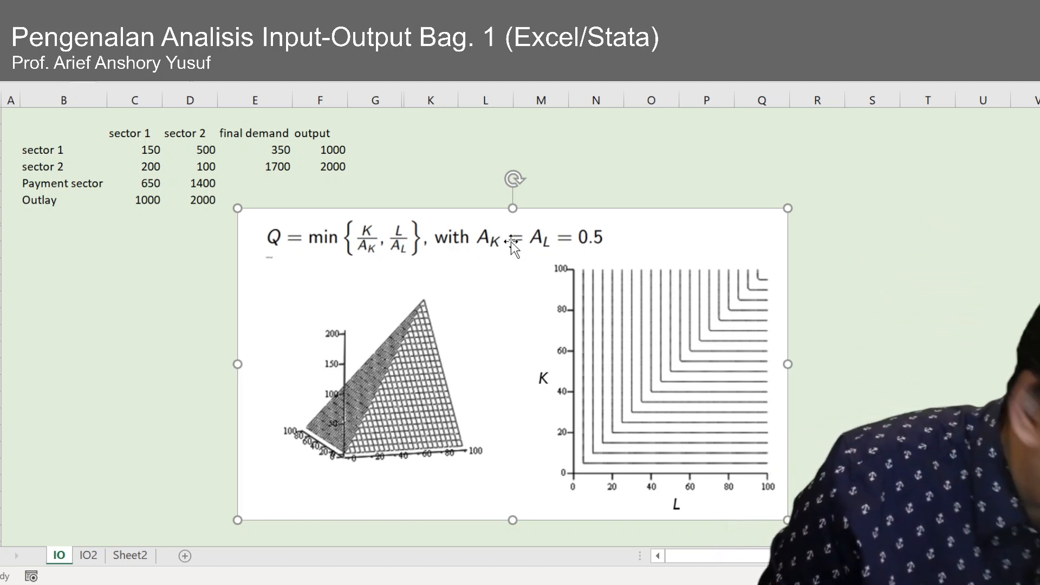
click(928, 382)
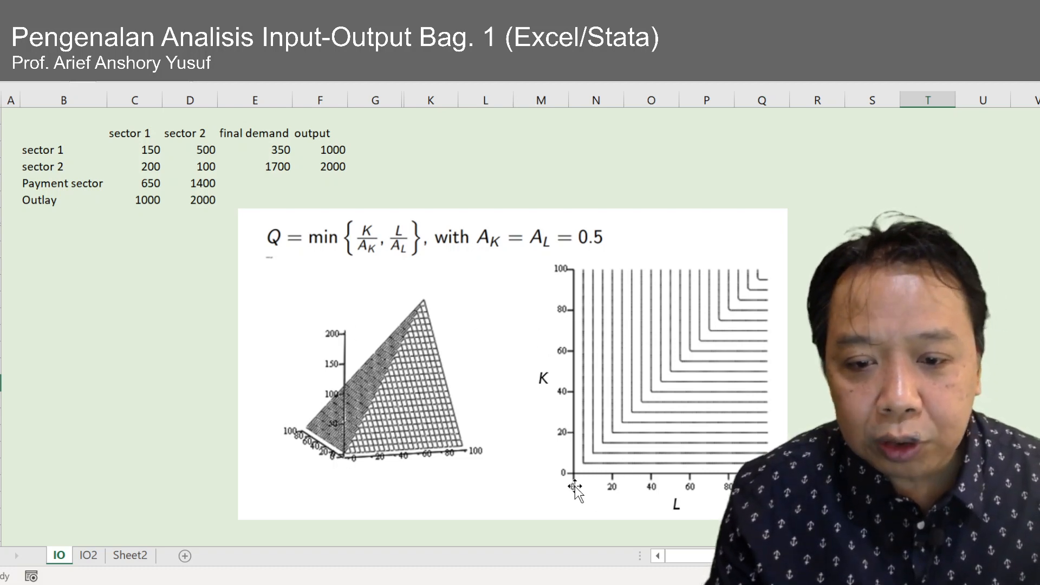
click(627, 426)
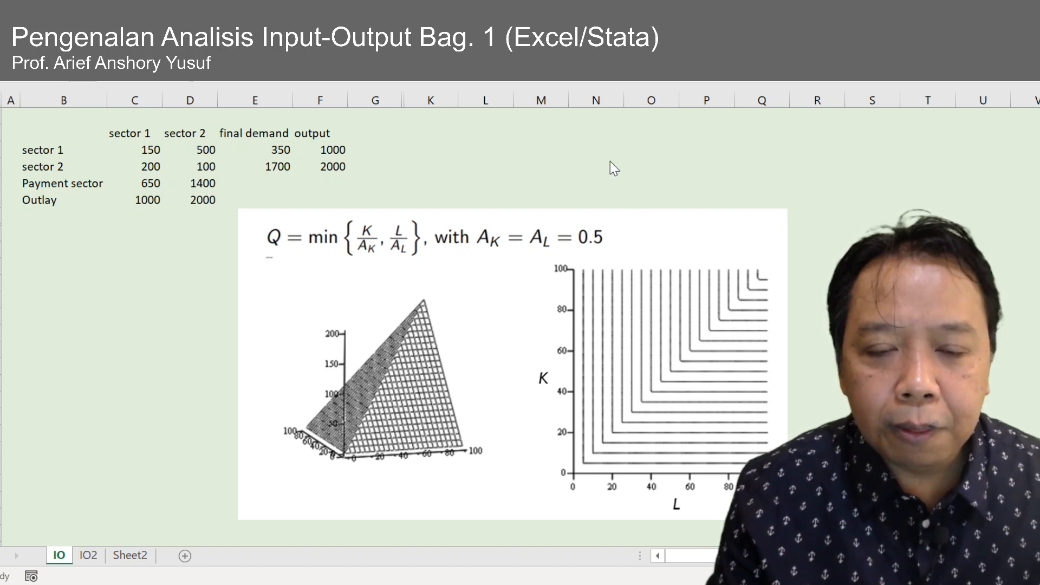
- Replace the pasted picture with the one for A_K = 0.25, A_L = 0.75, positioned below the input-output table
click(472, 248)
key(Delete)
key(ctrl+v)
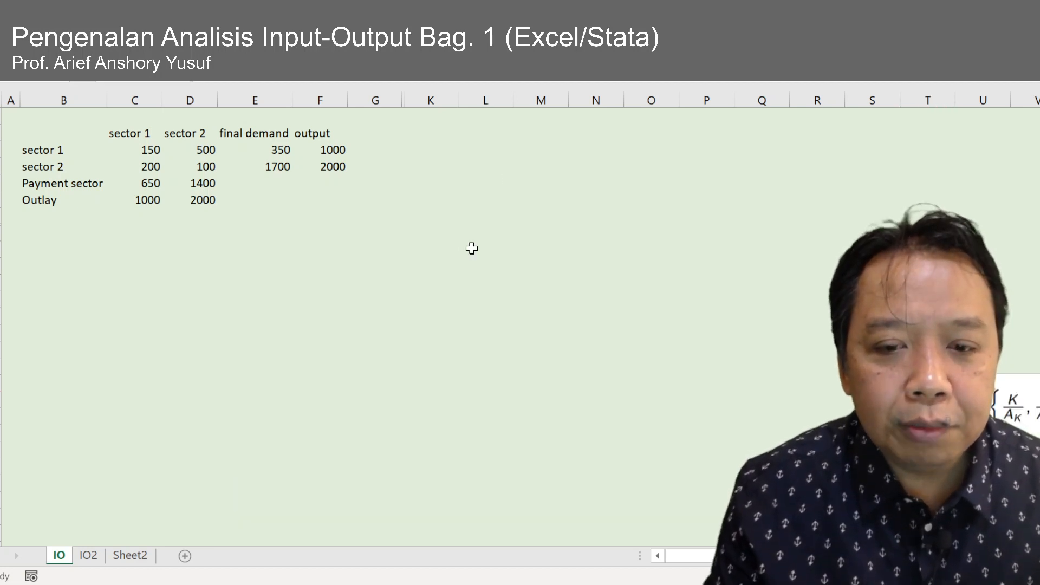
drag(952, 445, 392, 270)
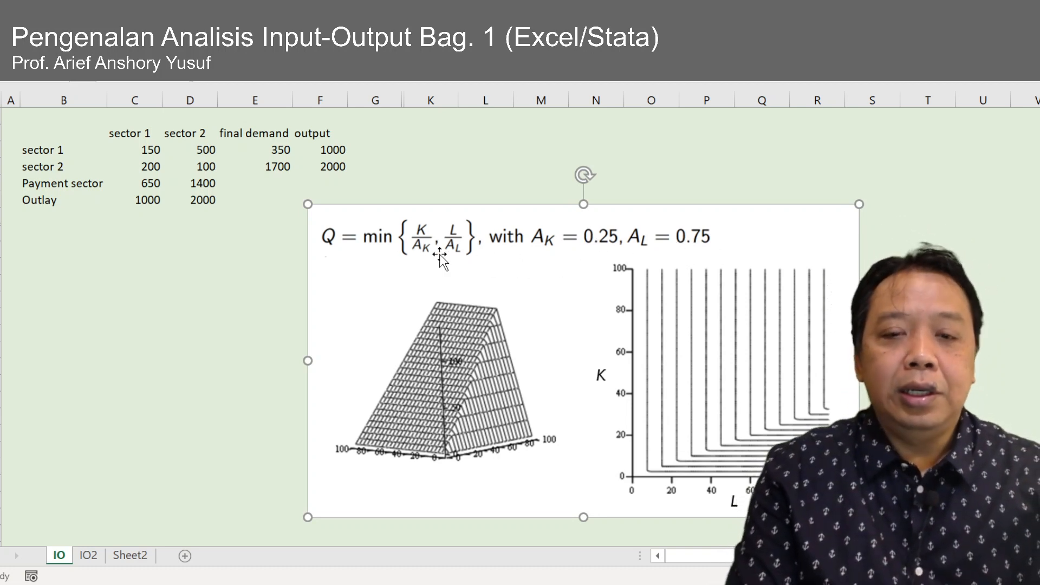
click(262, 334)
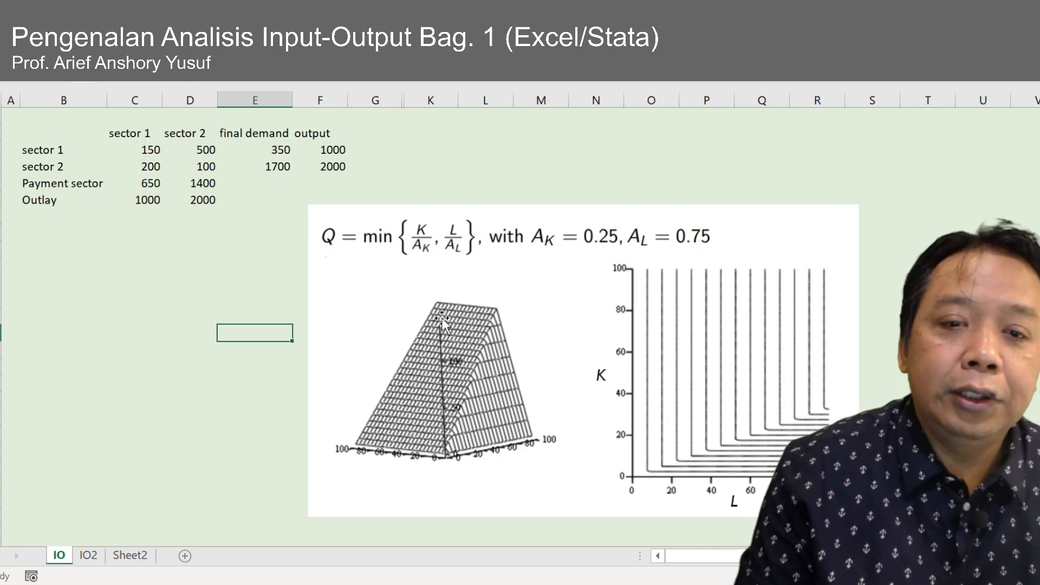
- Replace the picture with the factor-intensity one for A_K = 0.4, A_L = 0.6, positioned below the input-output table
click(537, 264)
key(Delete)
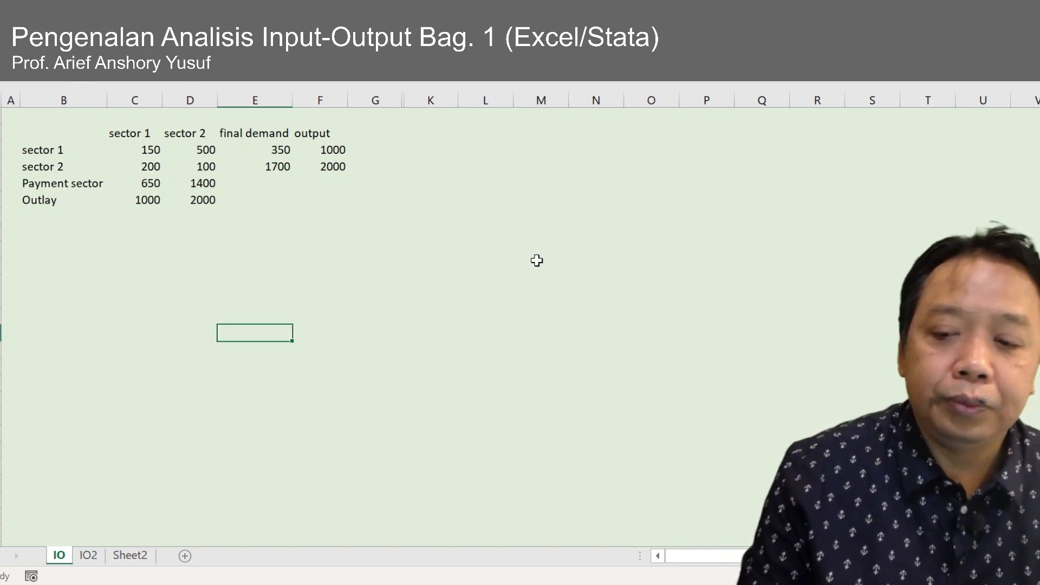
key(ctrl+v)
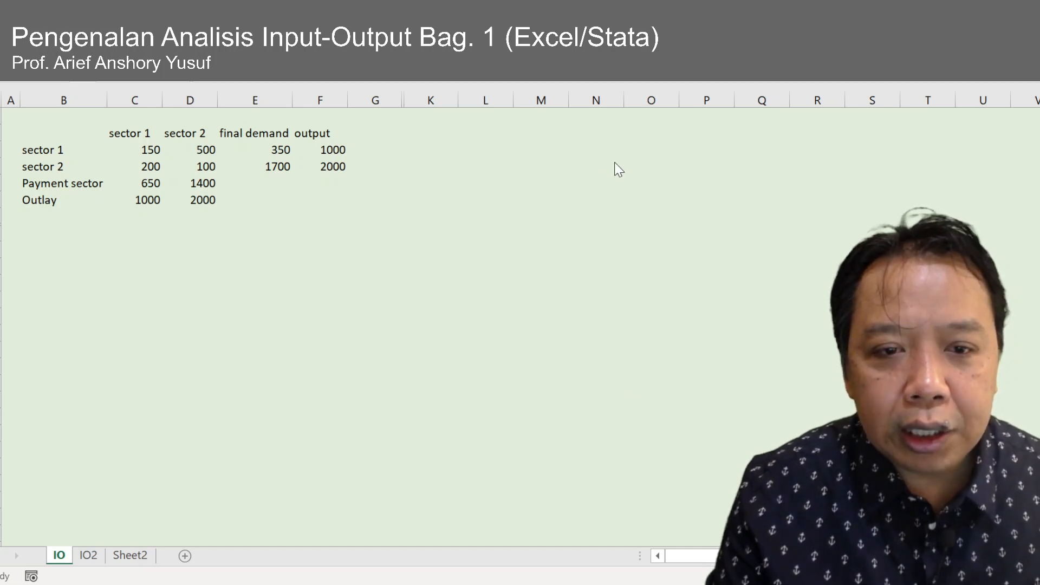
key(ctrl+v)
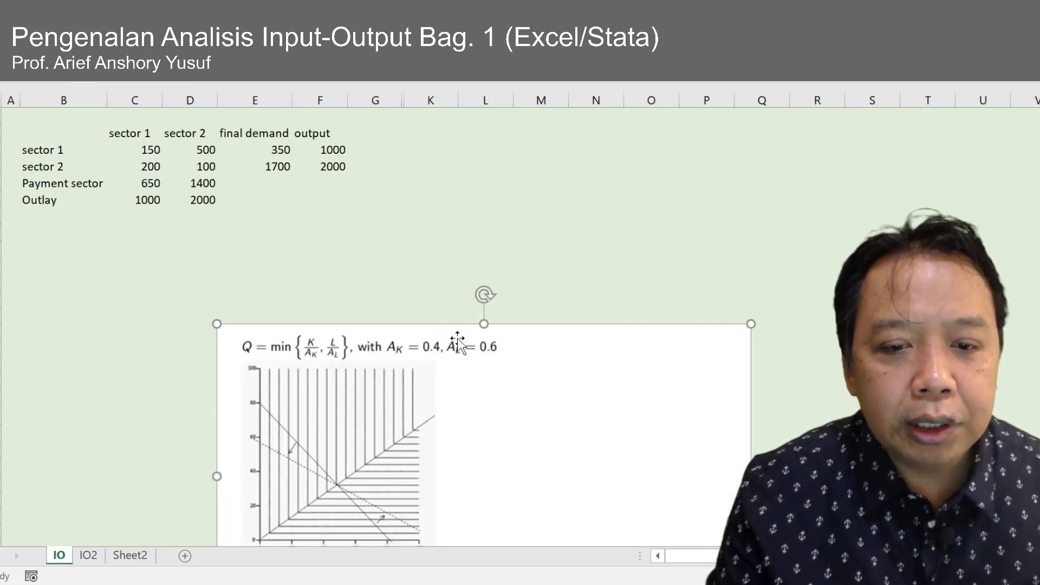
drag(492, 409, 515, 277)
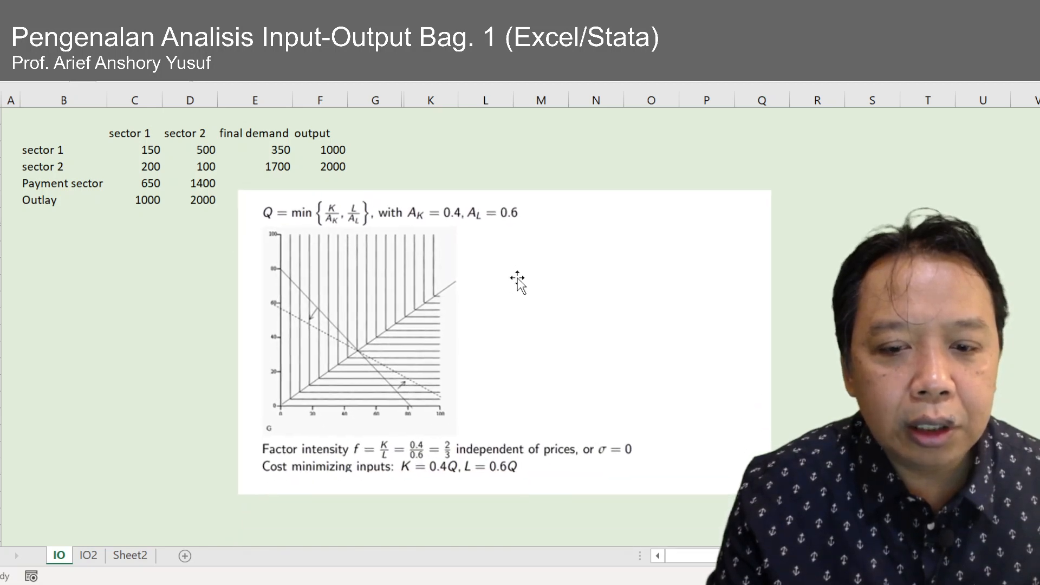
click(928, 466)
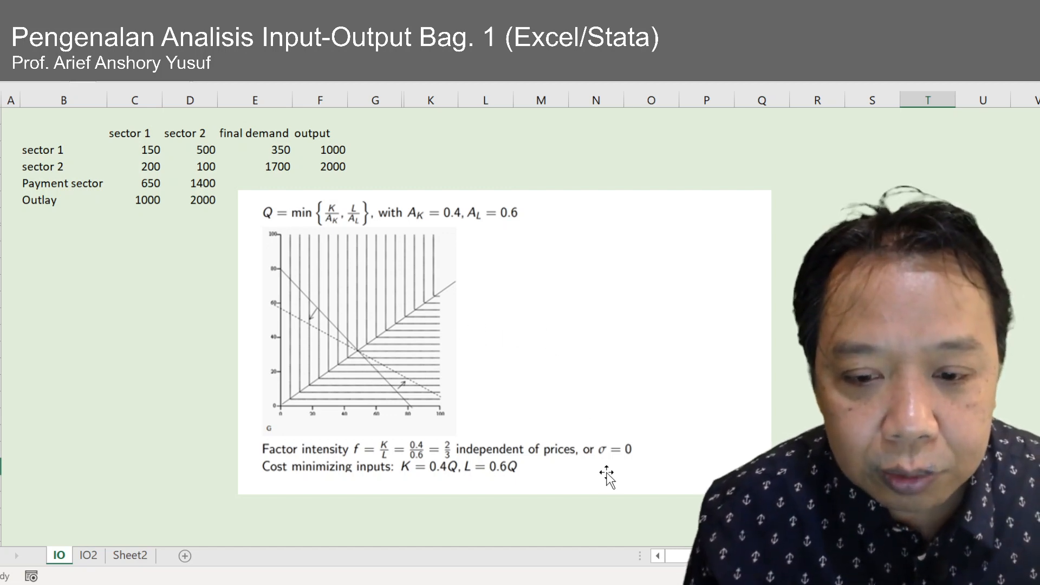
- Replace the factor-intensity picture with the output equations picture containing a_ij = z_ij/x_j, placed beside the input-output table
click(653, 291)
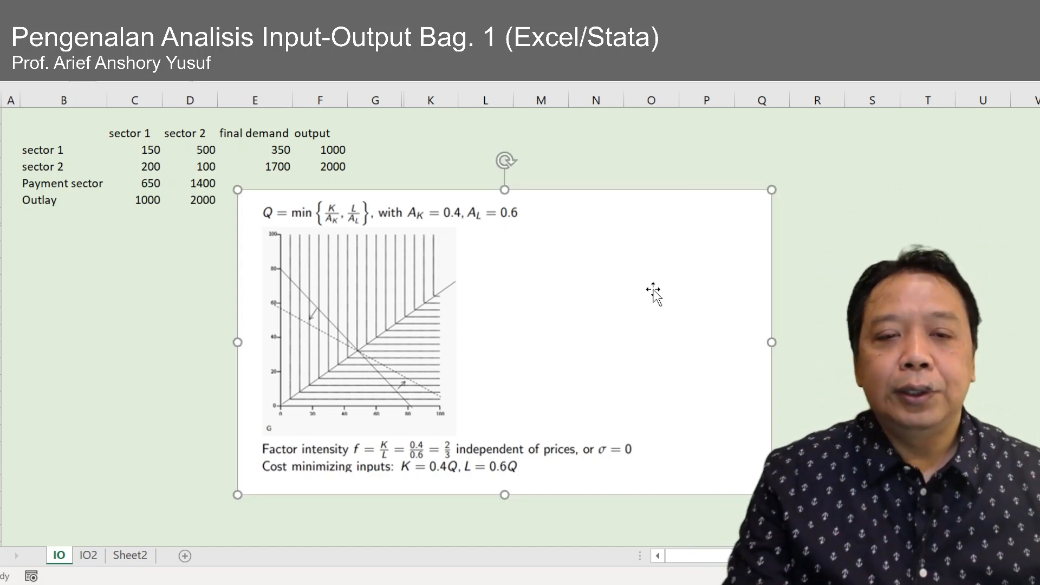
key(Delete)
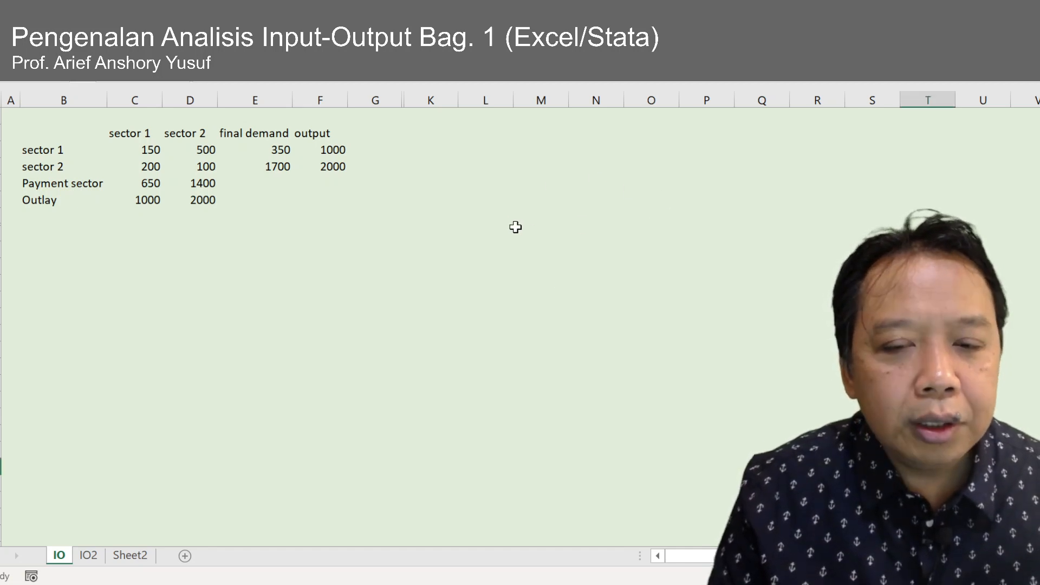
key(ctrl+v)
drag(604, 298, 446, 172)
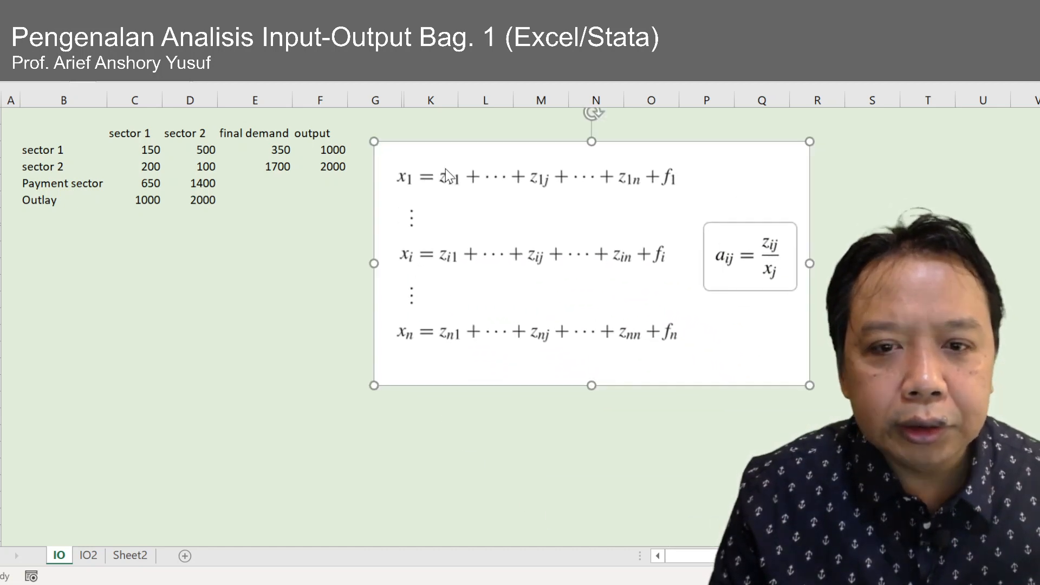
key(Escape)
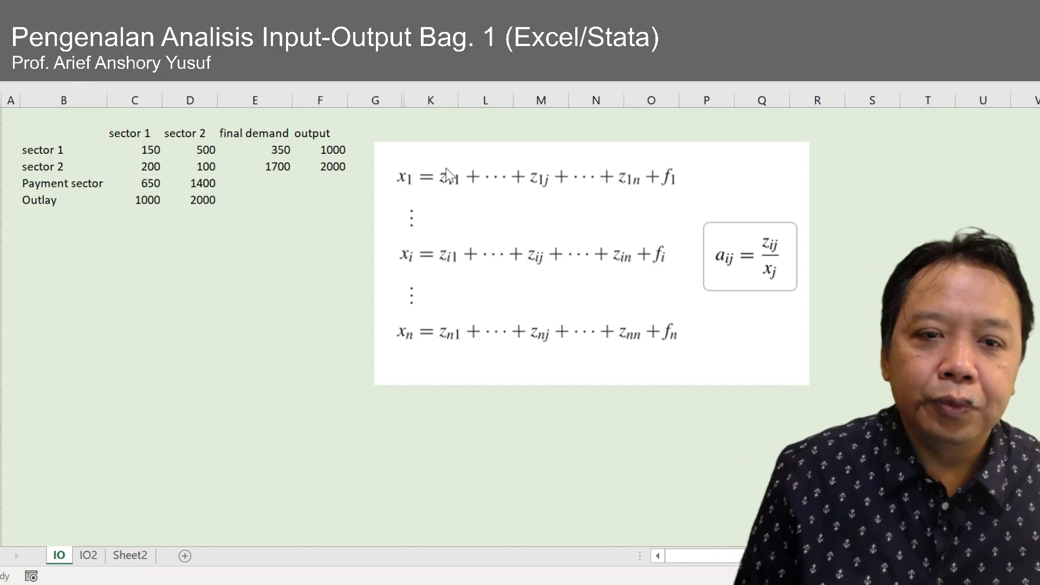
click(447, 168)
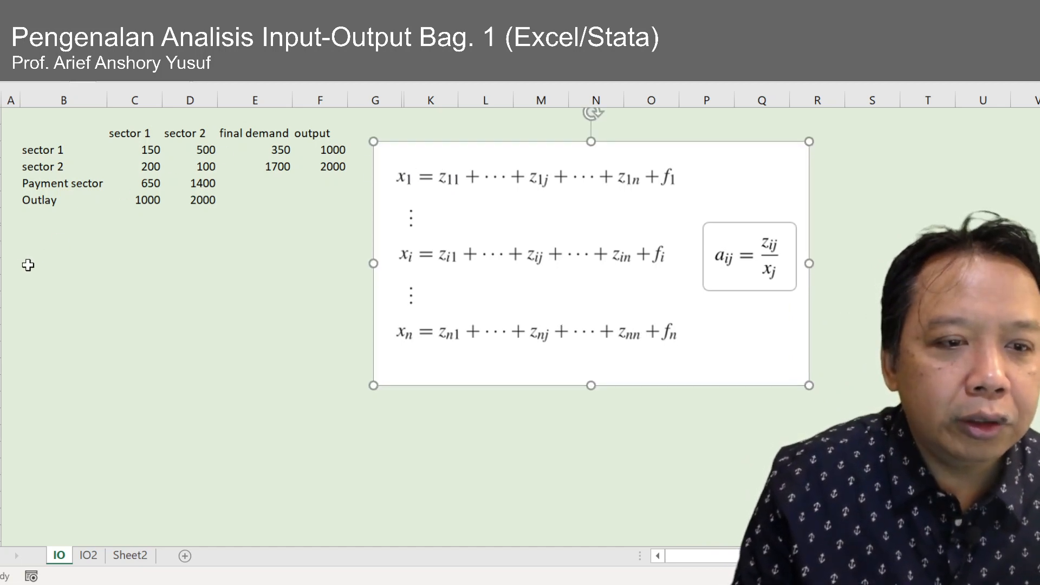
- Enter the label "Leontief Coefficient" in cell B8, below the input-output table
click(46, 247)
key(Up)
key(Up)
key(Down)
text(Lei)
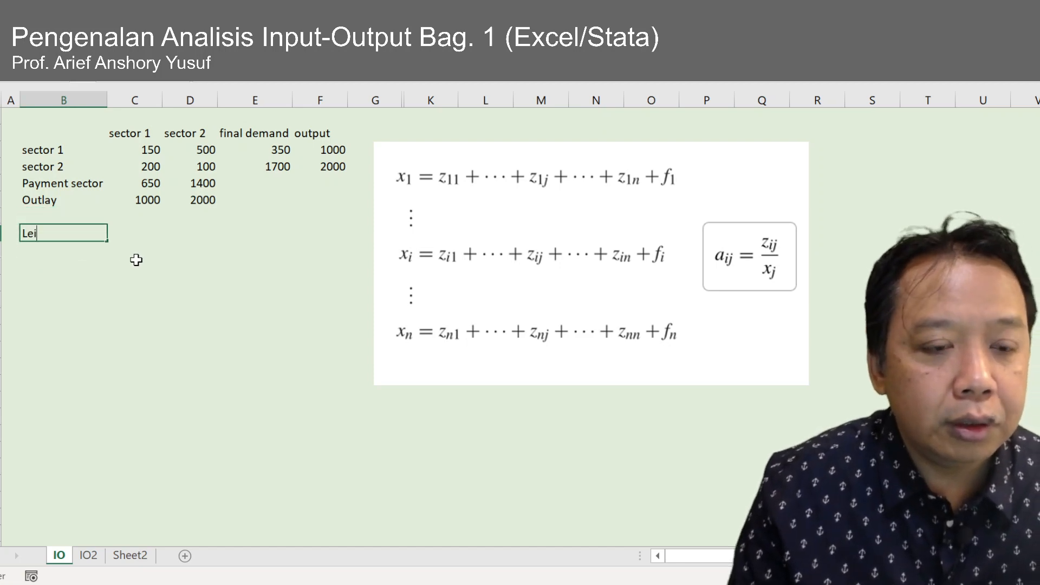
text(ontei)
key(BackSpace)
text(ief Coefficient)
key(Return)
key(Up)
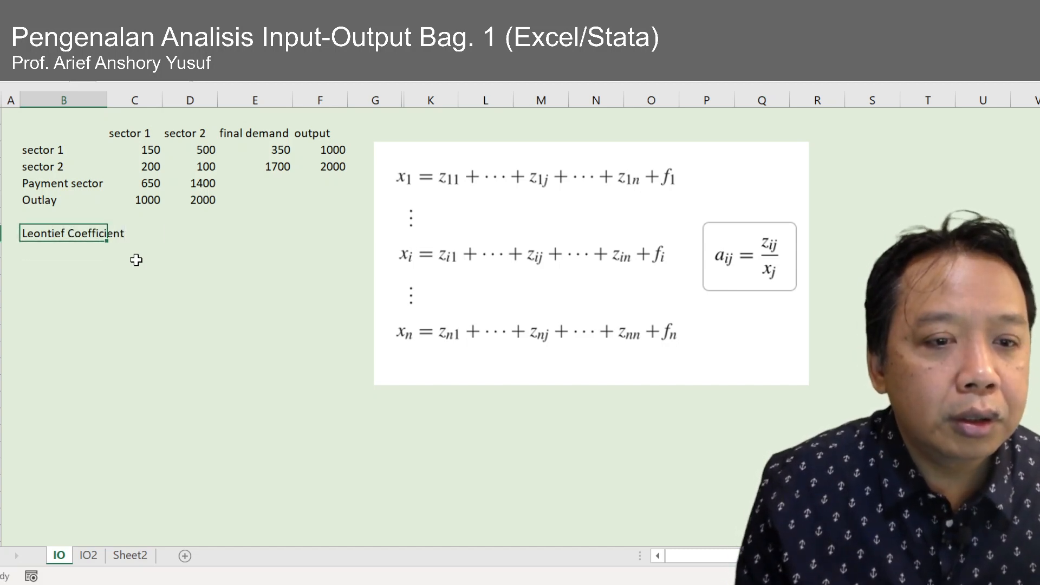
- Calculate the first coefficient in C9 with the formula =C3/C$6, keeping the outlay row fixed
key(Up)
key(Down)
key(Down)
key(Right)
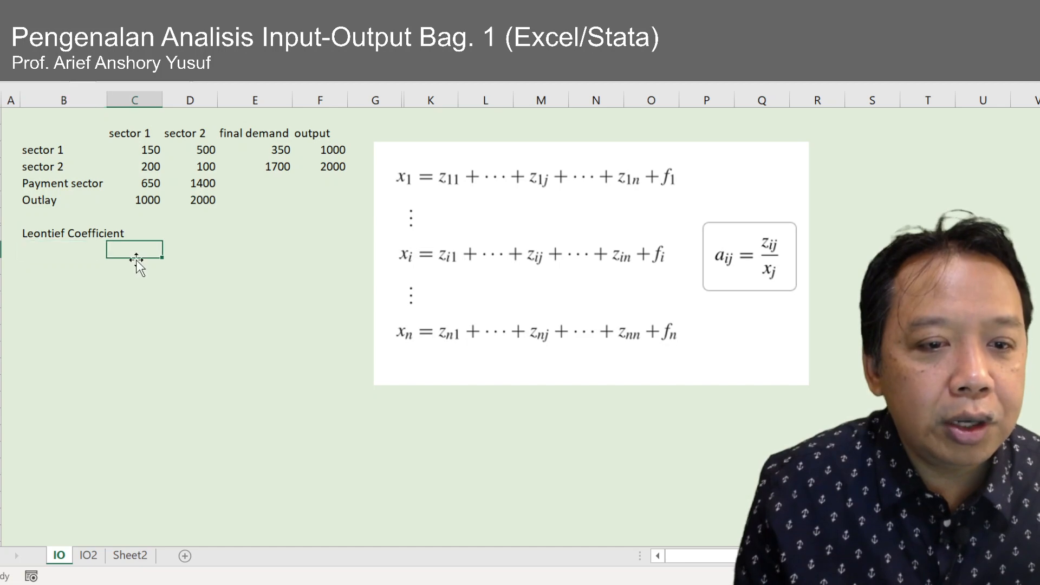
text(=)
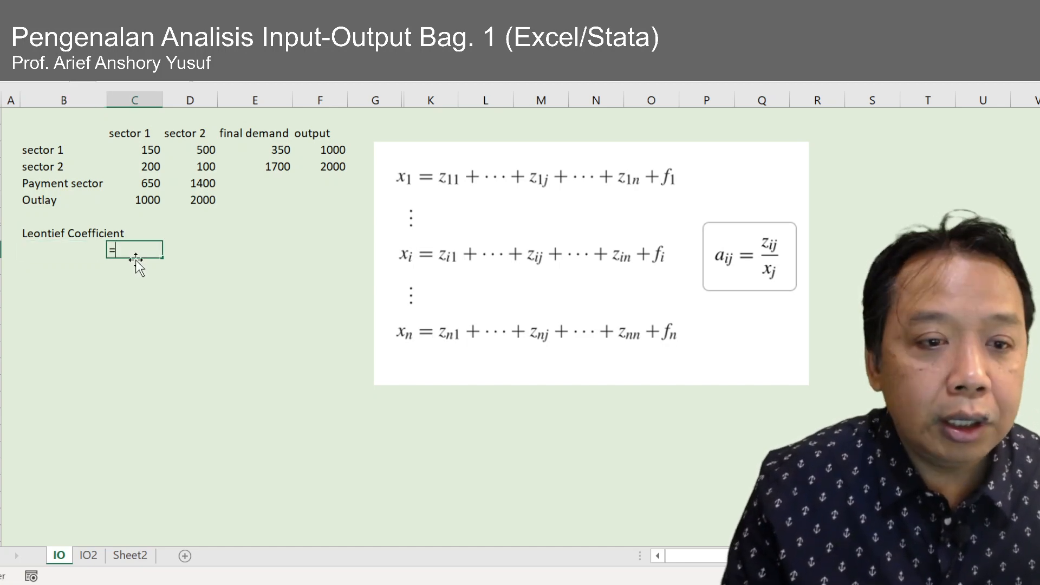
click(143, 150)
text(/)
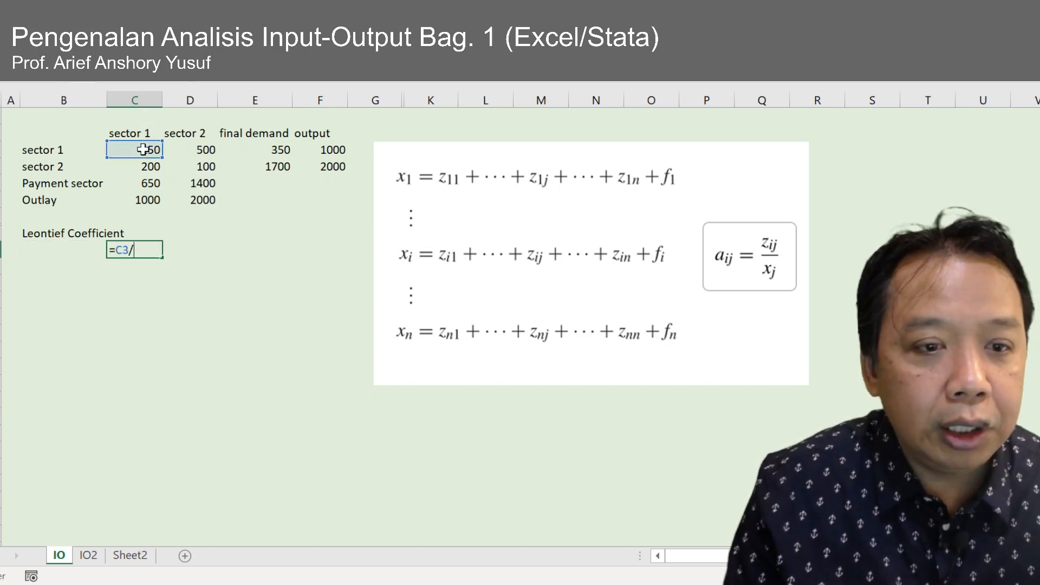
click(153, 199)
key(F4)
key(F4)
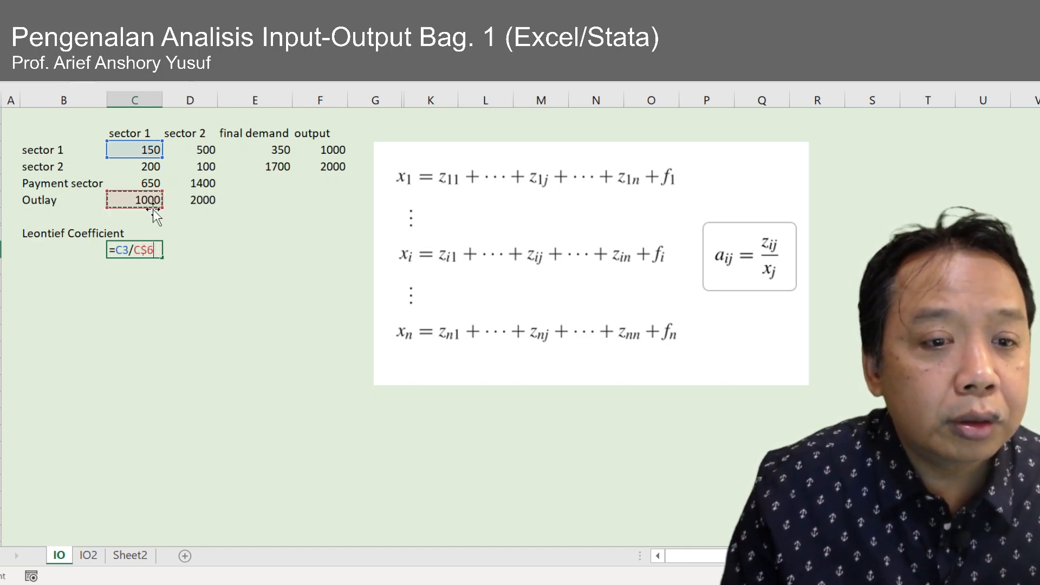
key(Return)
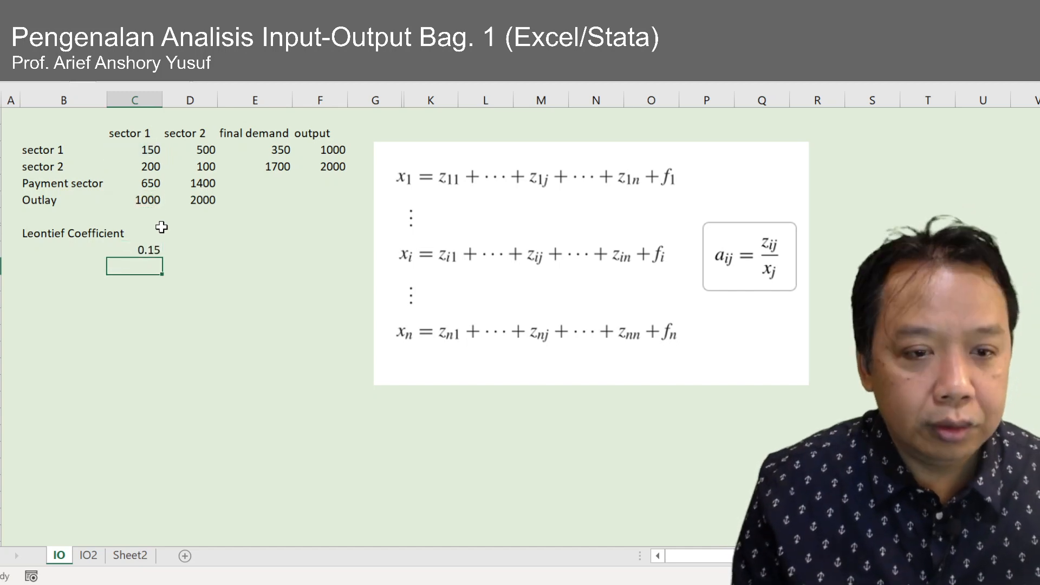
- Copy the coefficient formula from C9 to C10 and D9:D10 to complete the two-by-two matrix
key(Up)
key(ctrl+c)
key(shift+Down)
key(Return)
key(Up)
key(shift+Down)
key(Down)
key(shift+Down)
key(ctrl+c)
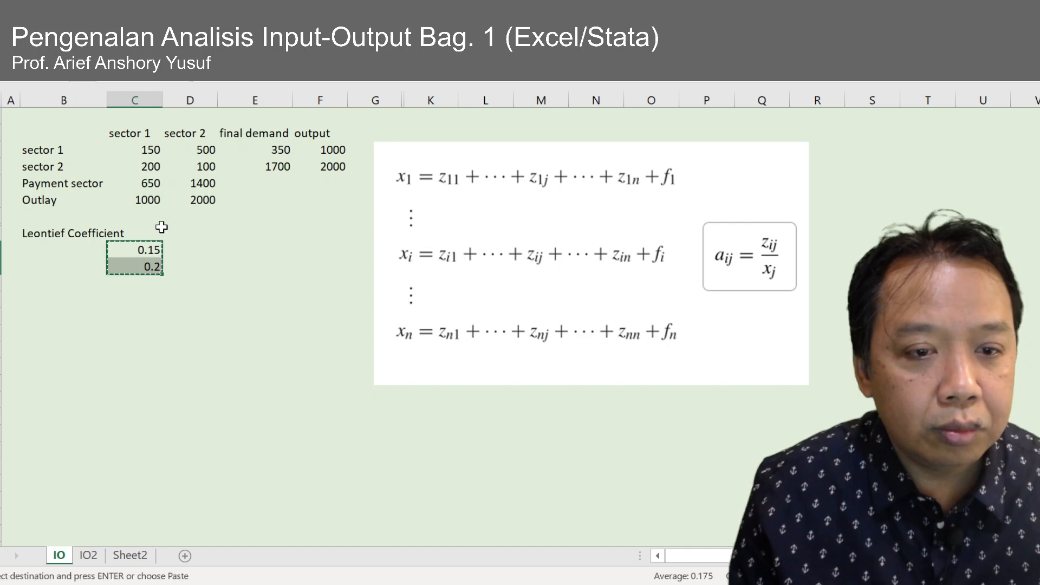
key(Right)
key(Return)
key(Left)
key(Left)
key(Left)
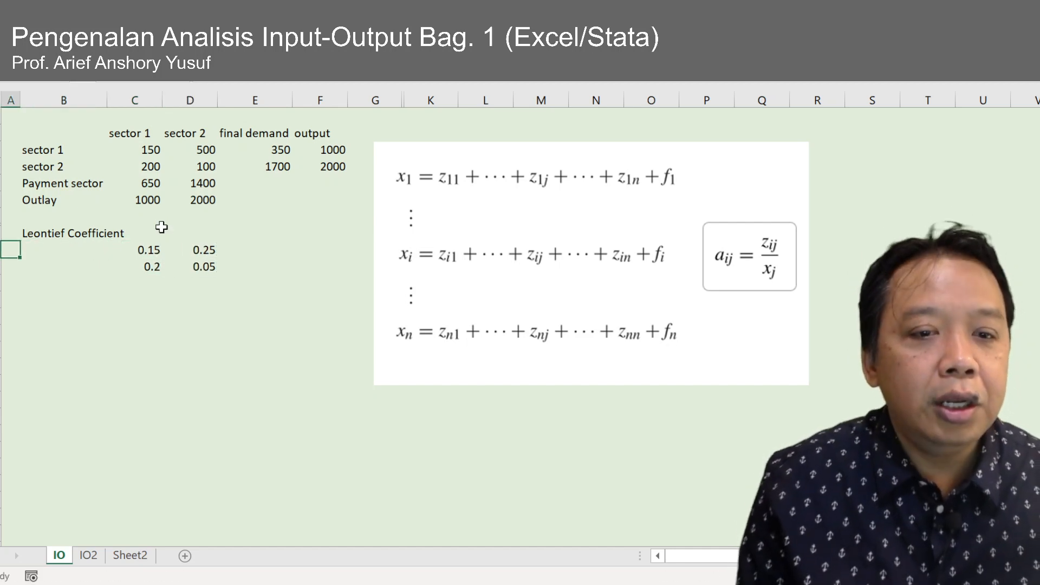
- Add an outside border around the coefficient matrix in C9:D10
key(Right)
key(Right)
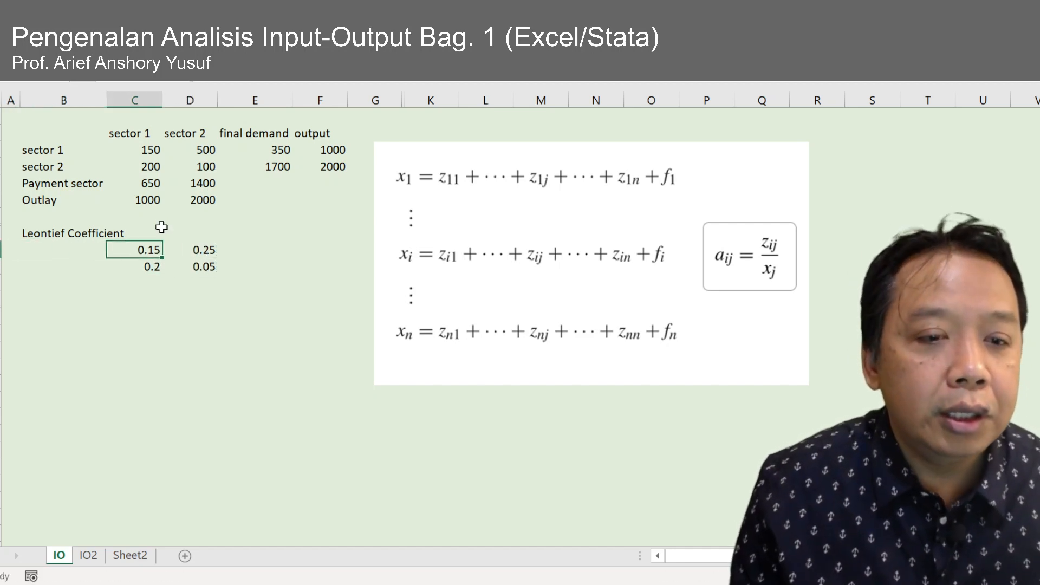
key(shift+Right)
key(shift+Down)
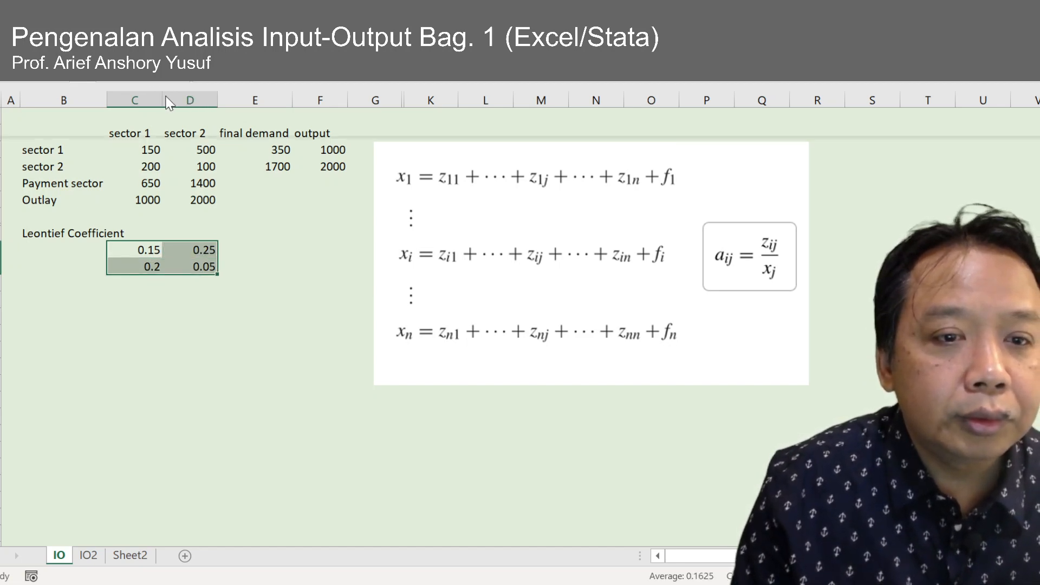
key(ctrl+c)
click(159, 356)
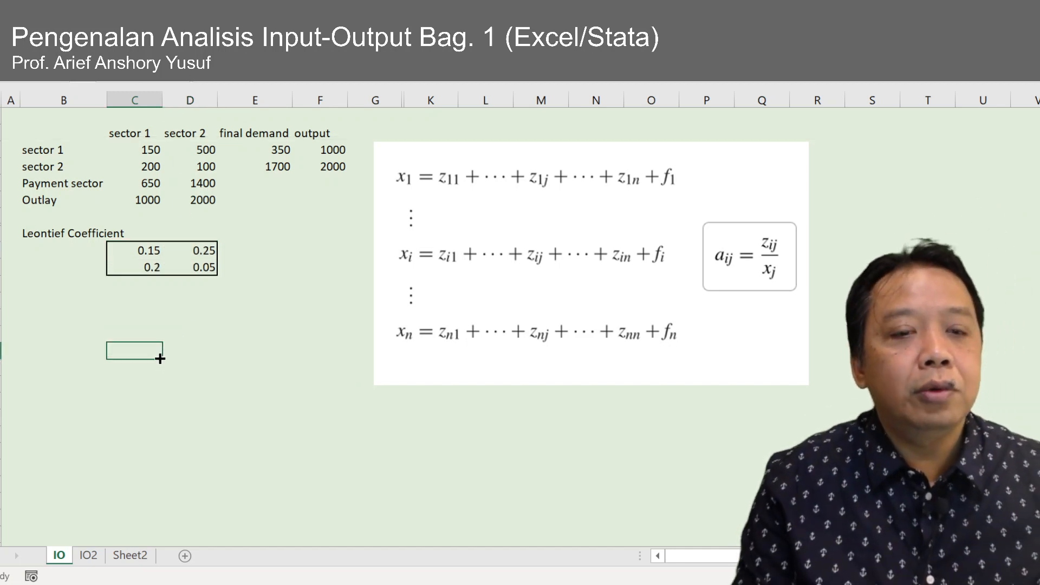
- Extend the label in B8 to read "Leontief Coefficient (A)"
click(46, 233)
key(F2)
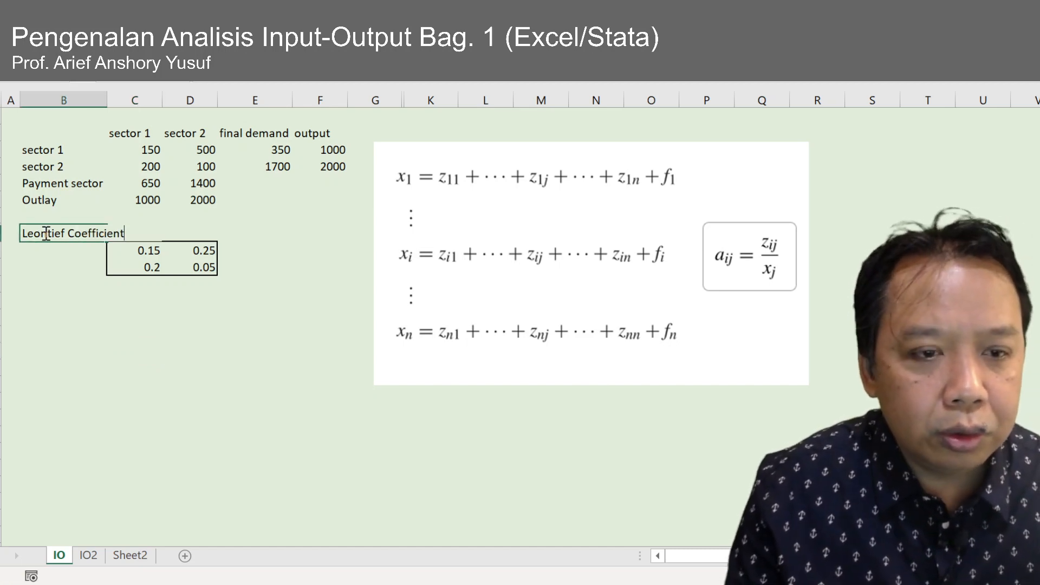
text(A)
text((A))
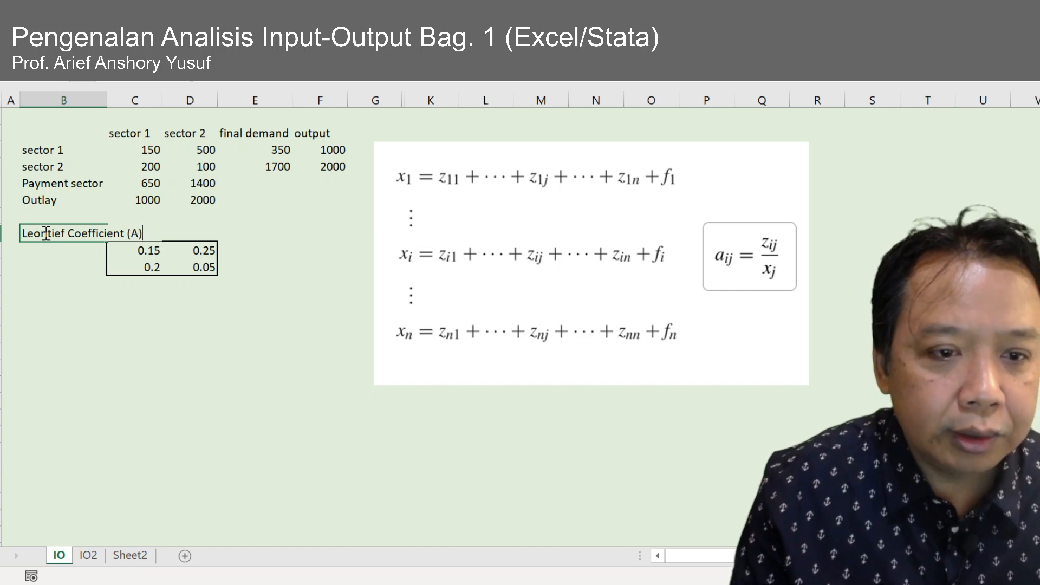
key(Return)
- Select the coefficient matrix in C9:D10 to examine it against the input-output table
click(143, 245)
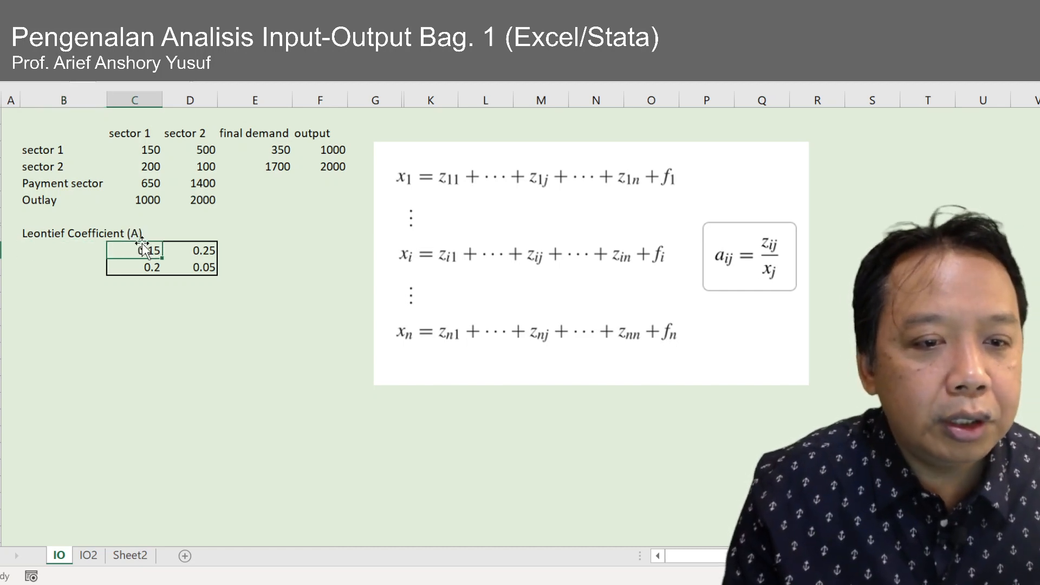
shift+click(206, 266)
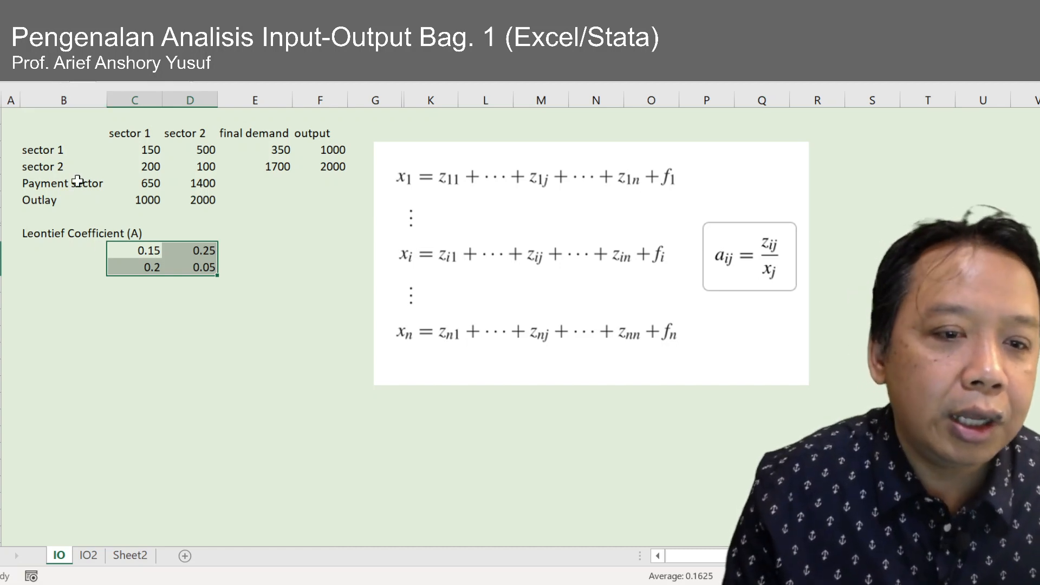
click(136, 332)
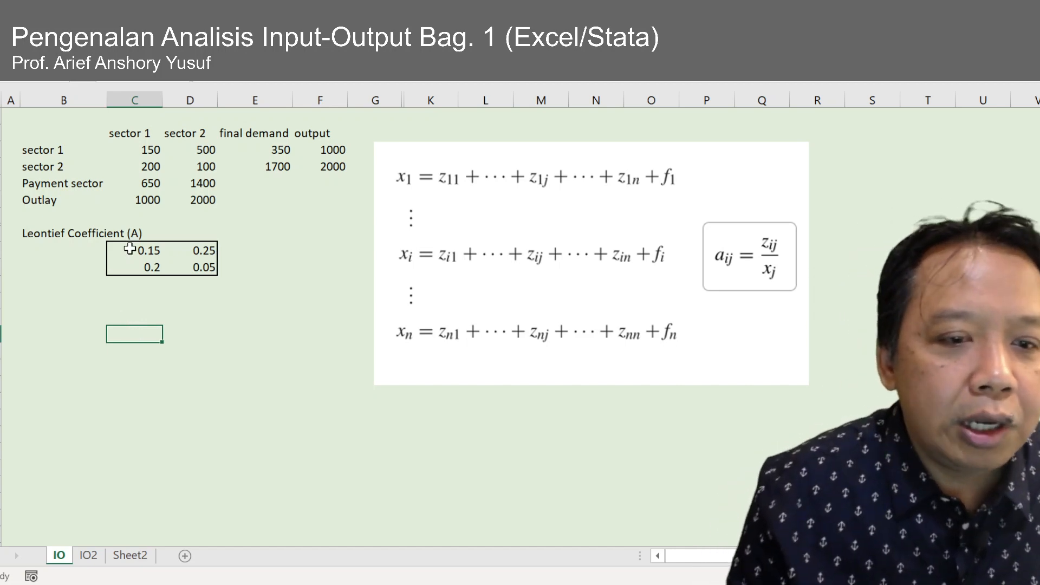
drag(130, 247, 215, 273)
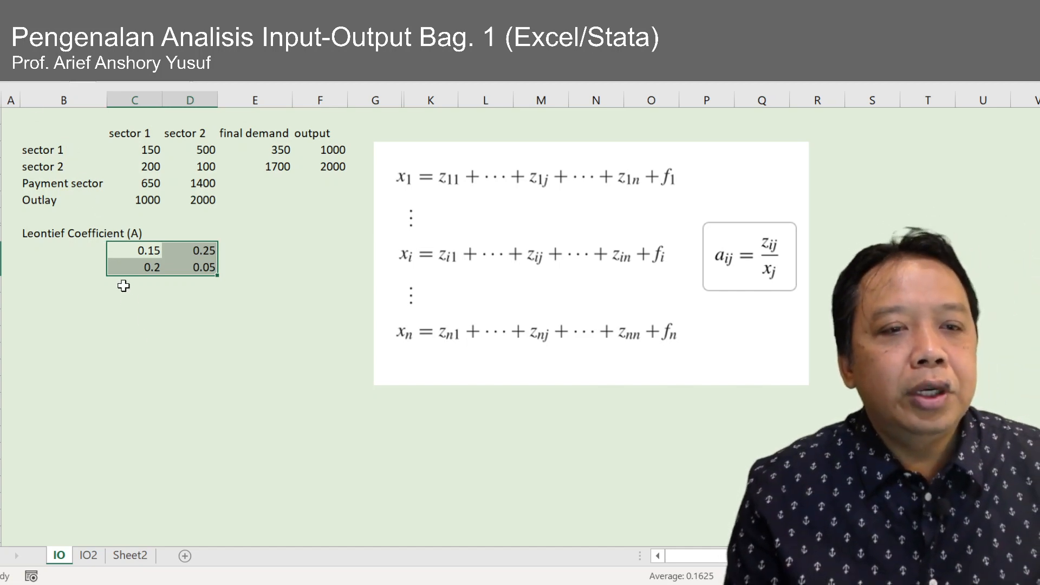
- Examine each coefficient in C9:D10 against the coefficient formula in the equation picture
click(120, 303)
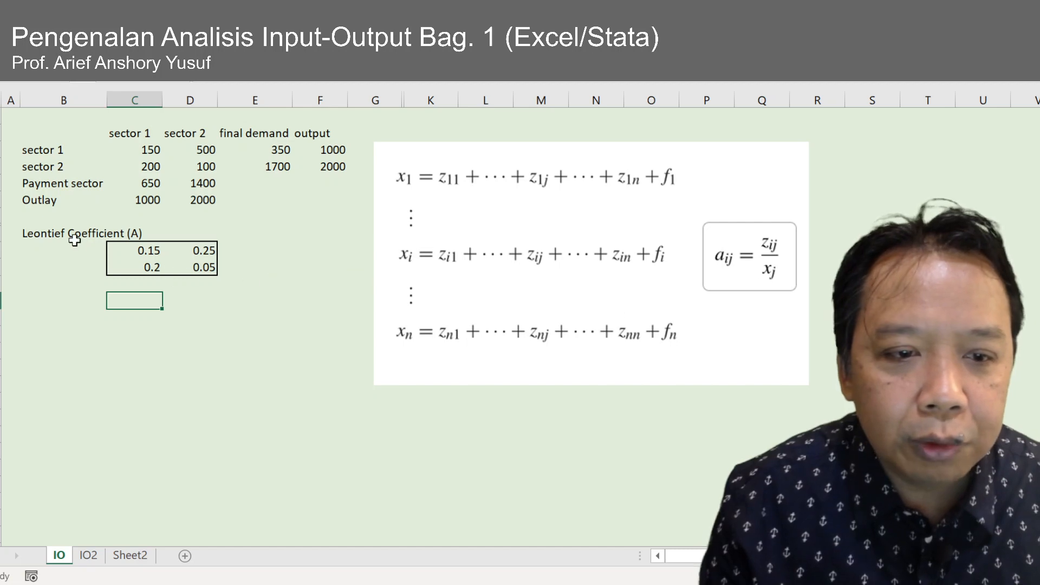
click(133, 247)
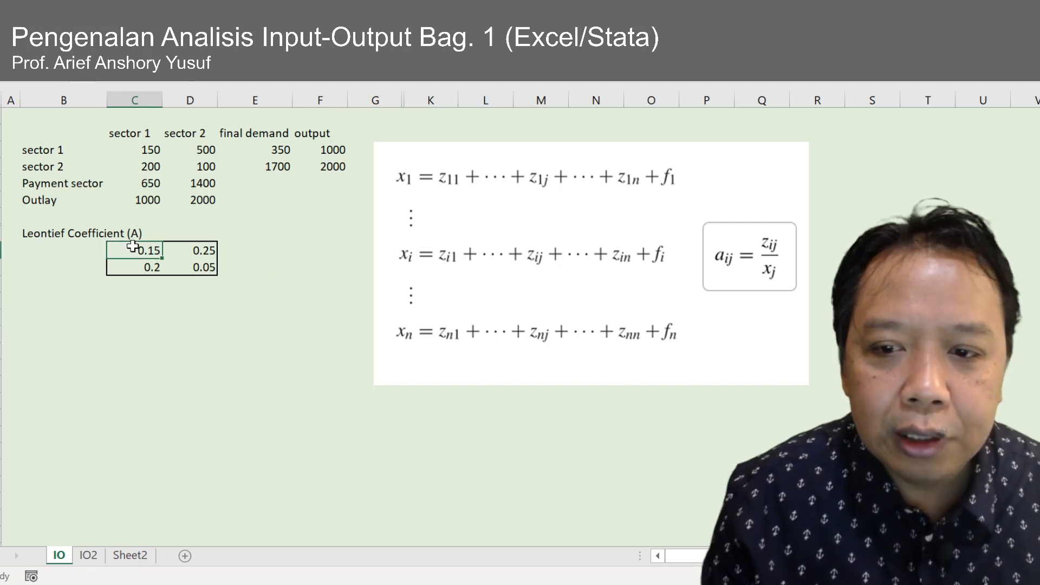
click(211, 252)
click(148, 269)
click(202, 268)
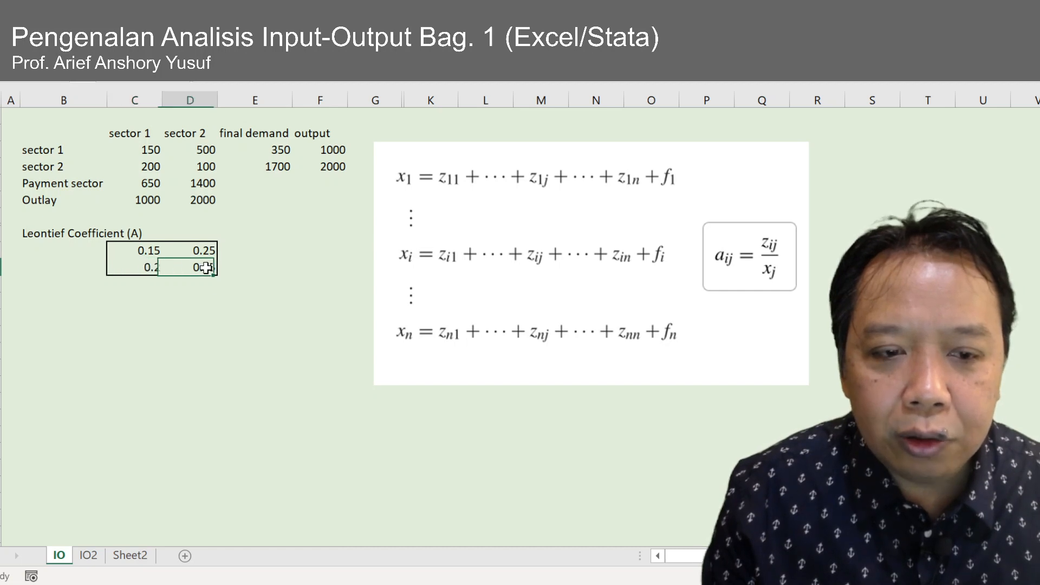
click(763, 216)
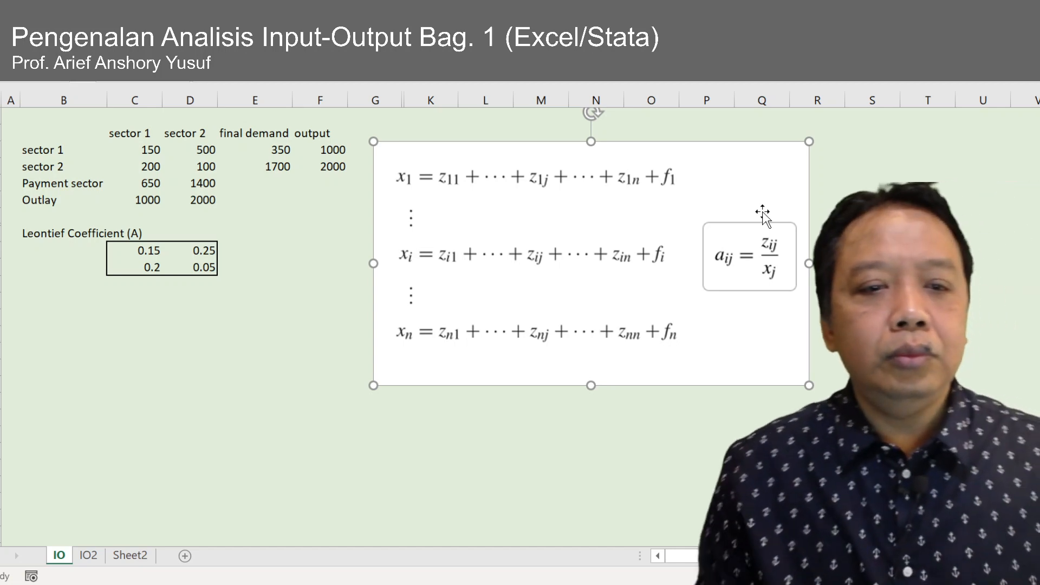
key(Escape)
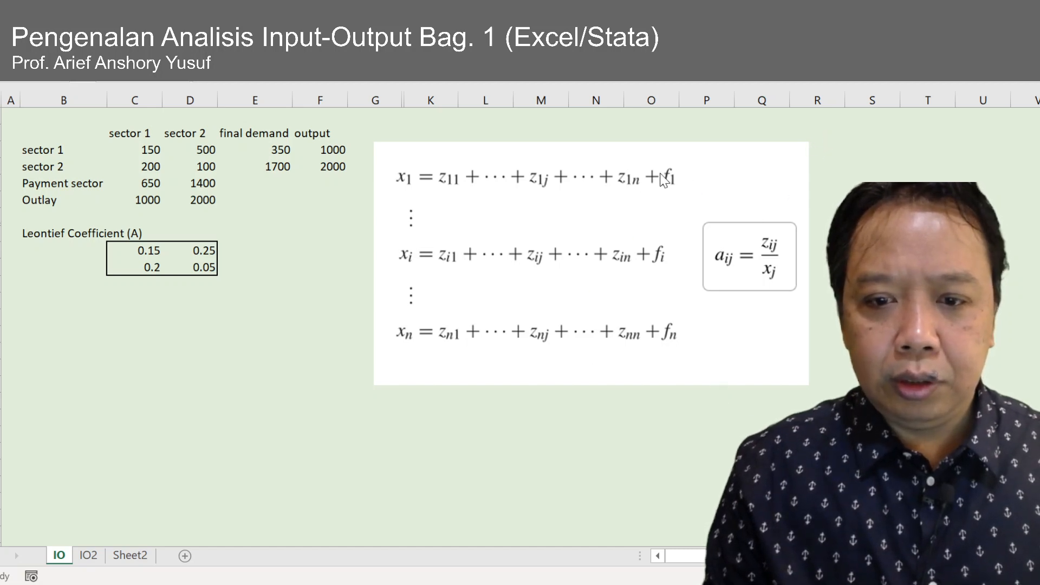
- Reposition the z-equation picture and paste the x = Ax + f equation picture directly below it
drag(600, 278, 560, 480)
key(ctrl+v)
click(872, 434)
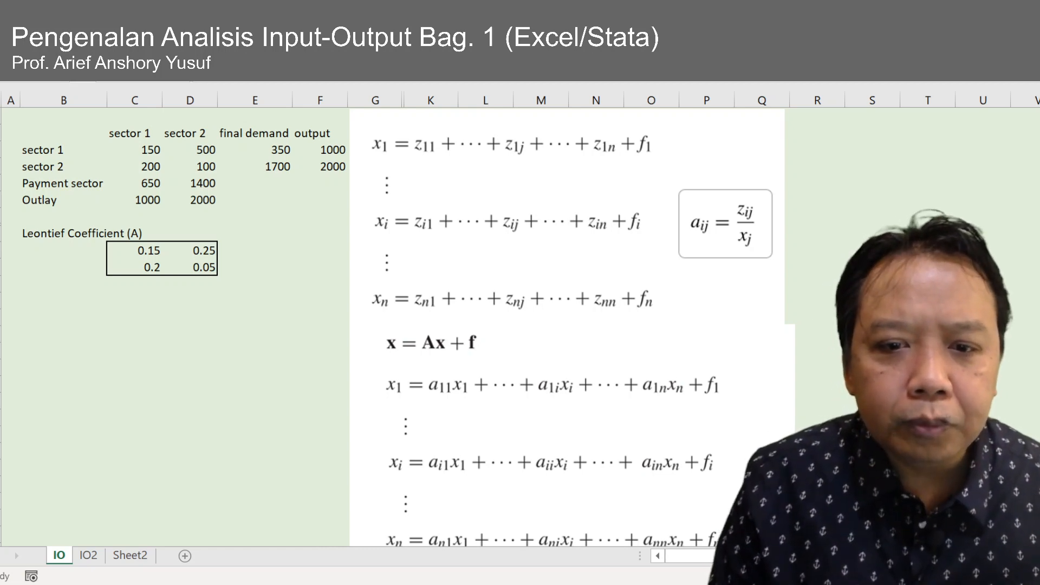
click(873, 434)
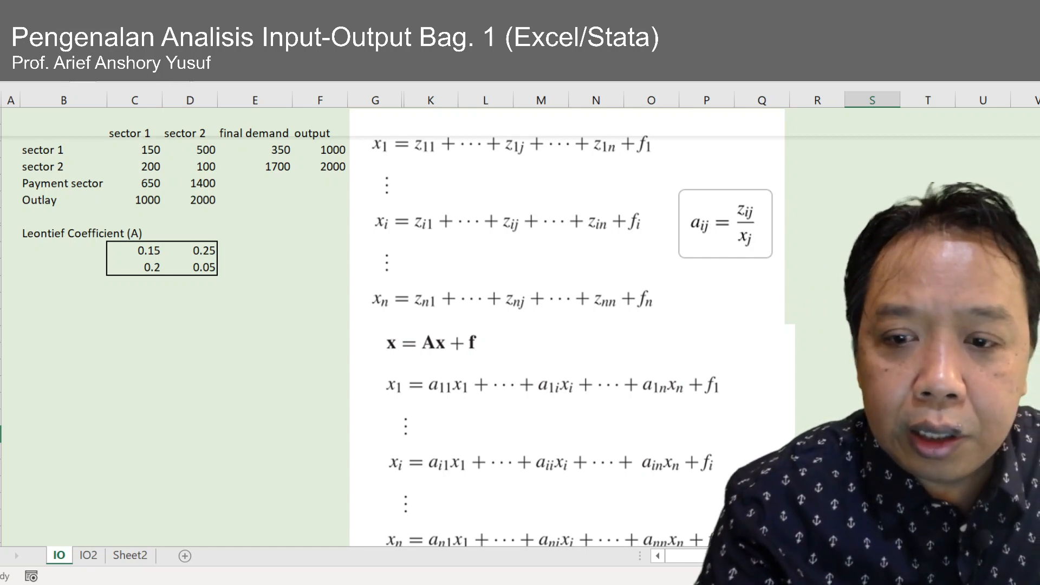
- Circle aij in ink and write zij = aij xj below it with an arrow leading down from the circle
mouse_move(709, 212)
mouse_down()
mouse_move(690, 233)
mouse_move(713, 215)
mouse_up()
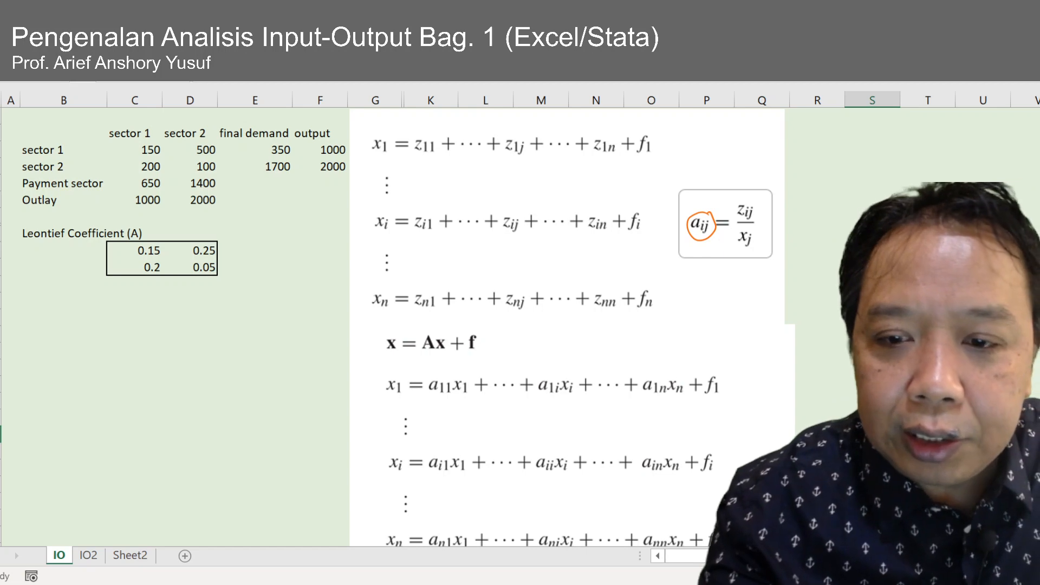
mouse_move(703, 241)
mouse_down()
mouse_move(699, 306)
mouse_move(748, 303)
mouse_up()
drag(752, 297, 755, 315)
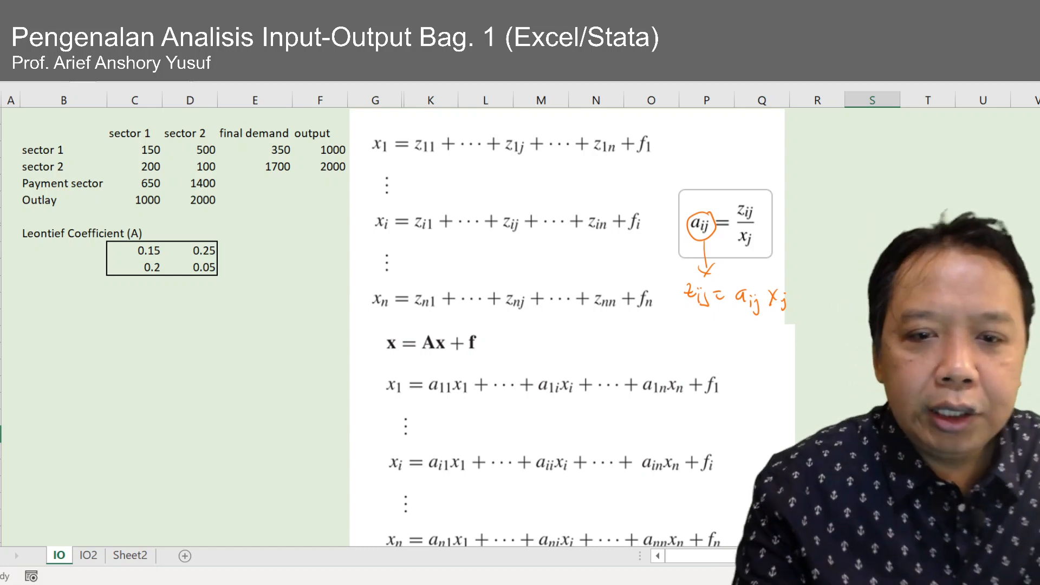
- Link the handwritten aij xj to z11 with an ink arrow and circle the corresponding terms and f1 in the expanded x1 equation
drag(714, 296, 795, 280)
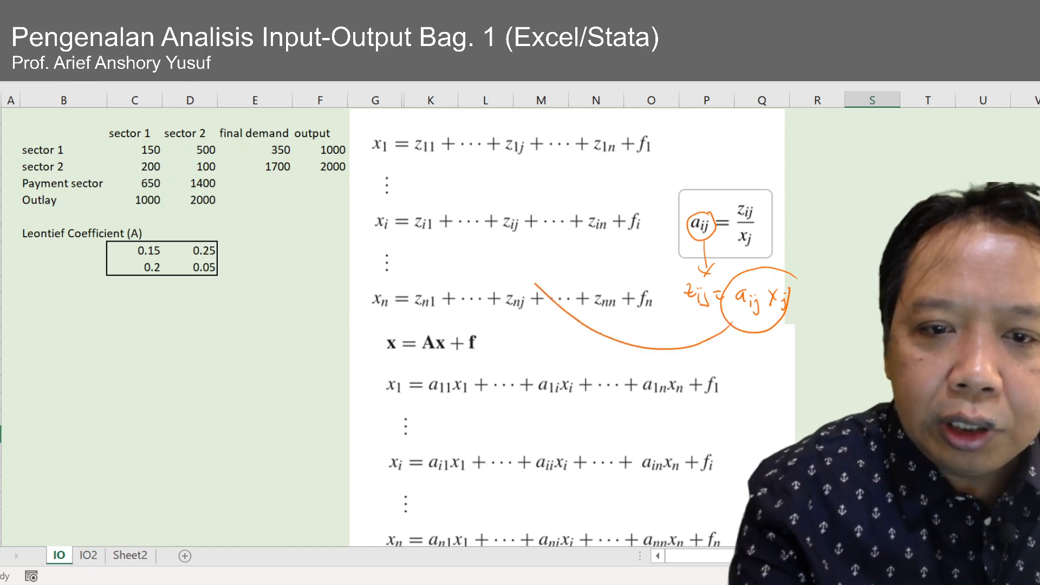
drag(556, 304, 439, 160)
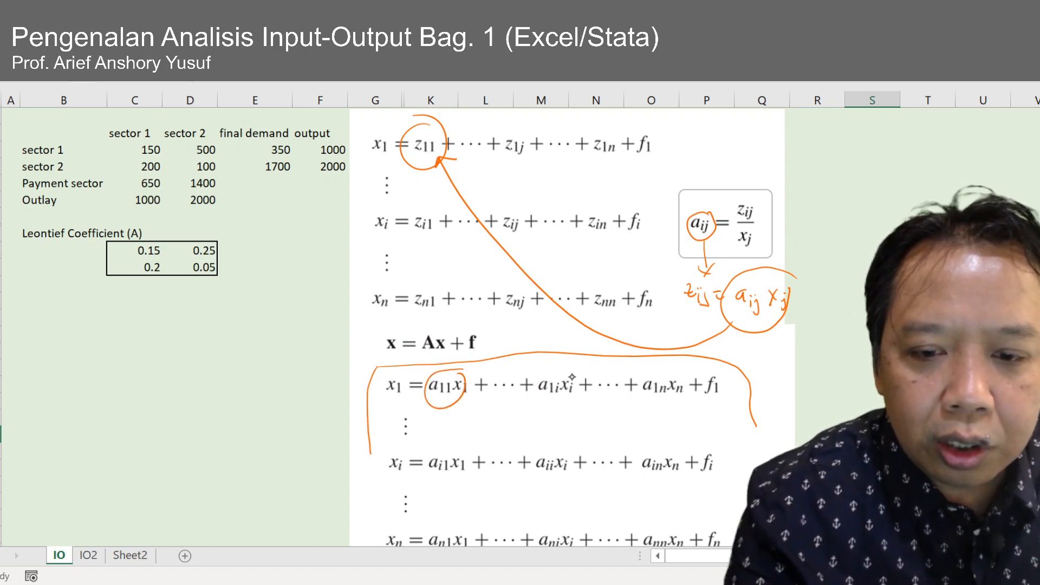
drag(564, 378, 576, 373)
drag(672, 371, 726, 379)
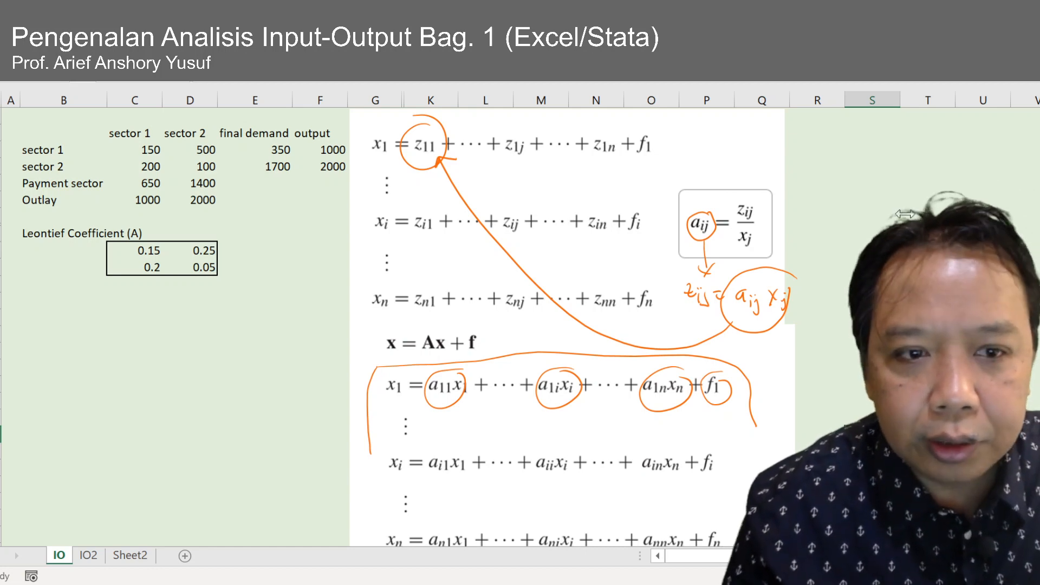
- Delete the z-equation picture and all ink annotations, leaving the x = Ax + f picture in place
scroll(399, 327, down, 1)
scroll(808, 368, down, 4)
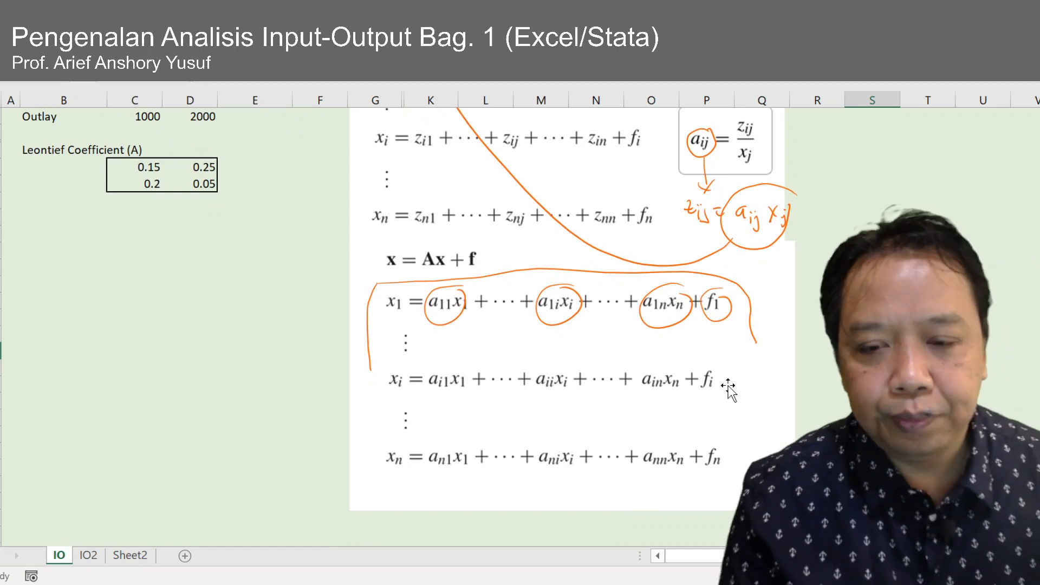
click(762, 413)
key(ctrl+a)
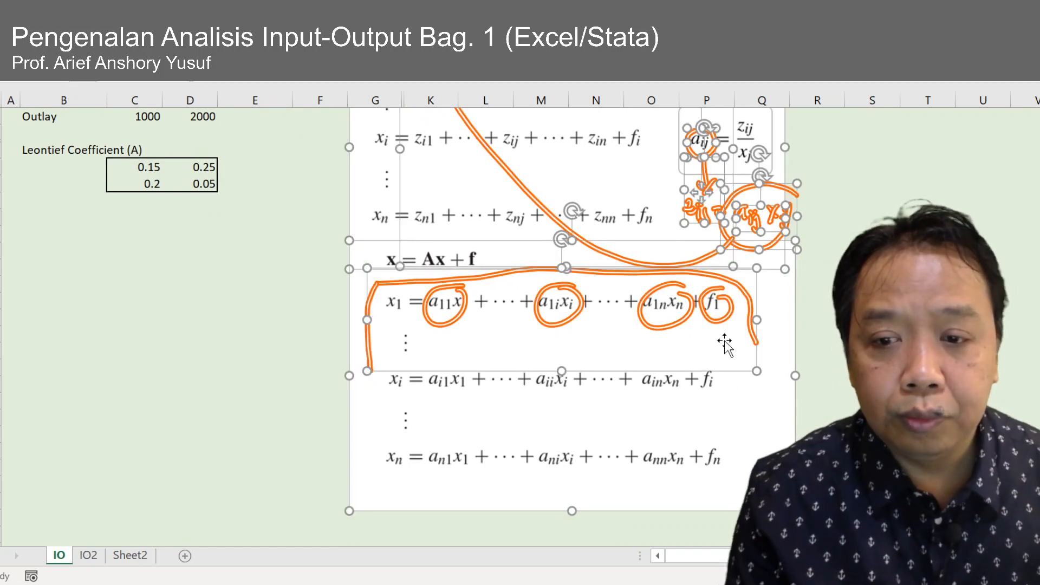
ctrl+click(729, 458)
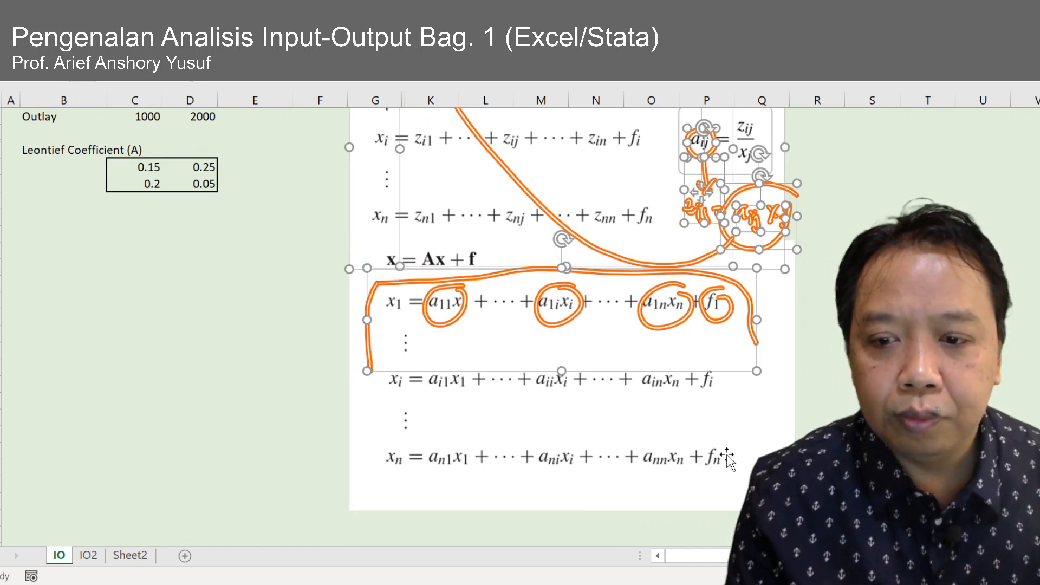
key(Delete)
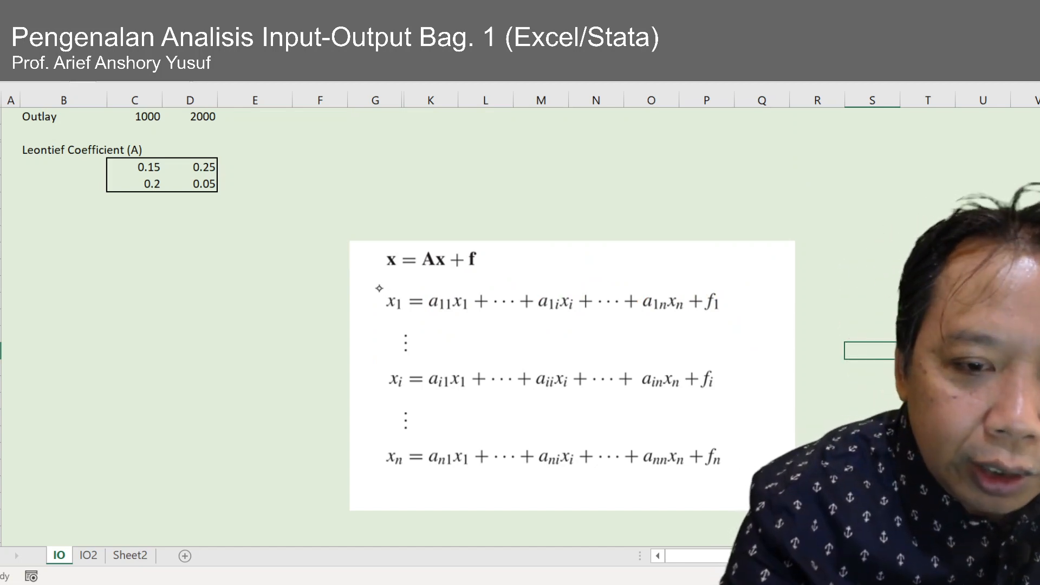
- Draw ink brackets around the x1 to xn column and around the block of coefficient terms in the equation system
drag(380, 288, 384, 475)
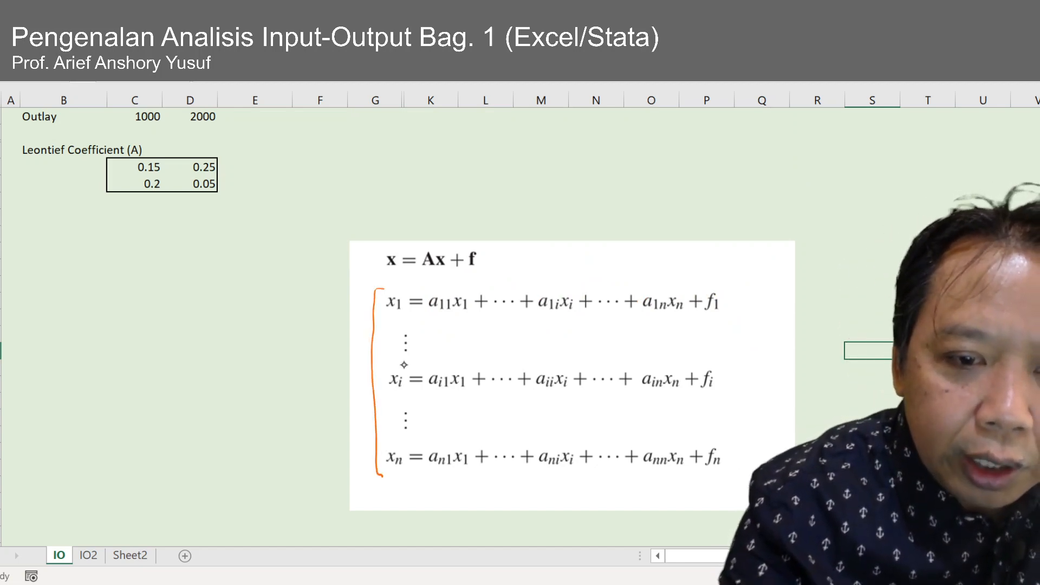
drag(403, 290, 405, 490)
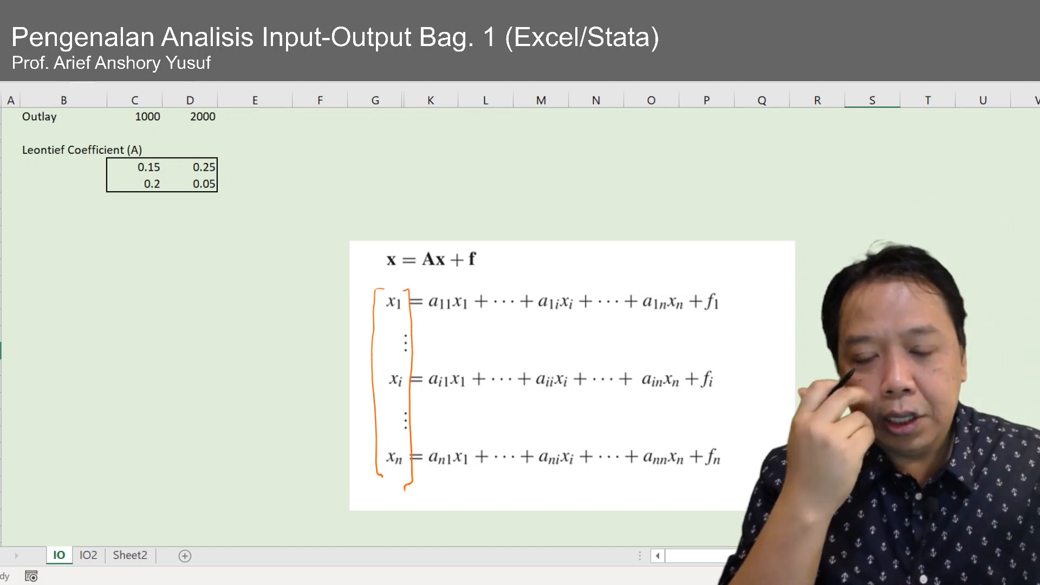
mouse_move(441, 288)
mouse_down()
mouse_move(428, 309)
mouse_move(434, 488)
mouse_up()
mouse_move(682, 288)
mouse_down()
mouse_move(692, 302)
mouse_move(680, 492)
mouse_up()
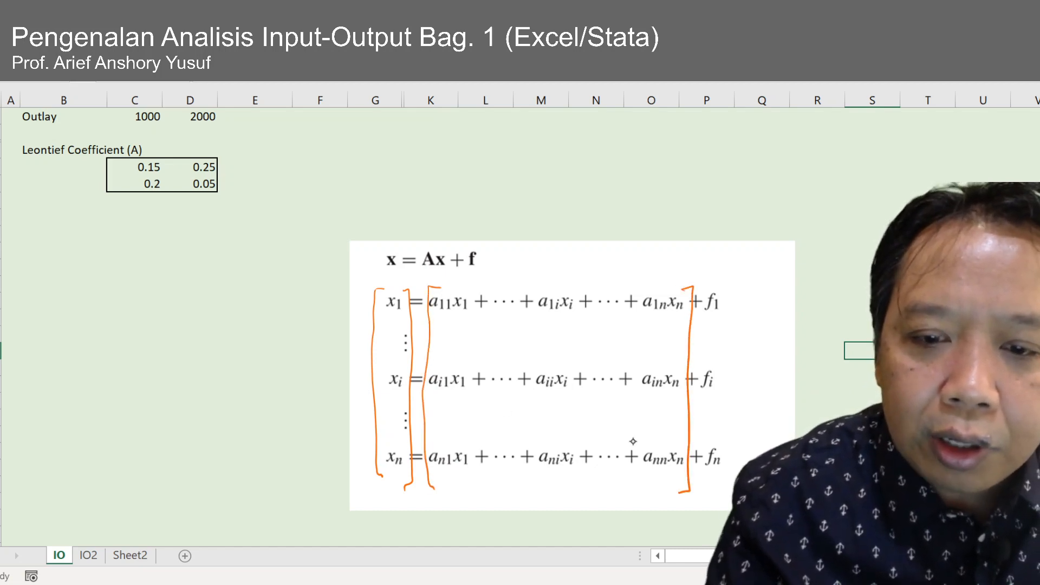
- Label the bracketed coefficient block Ax in ink and circle the matrix equation x = Ax + f
mouse_move(539, 279)
mouse_down()
mouse_move(548, 266)
mouse_move(569, 270)
mouse_up()
drag(557, 268, 563, 286)
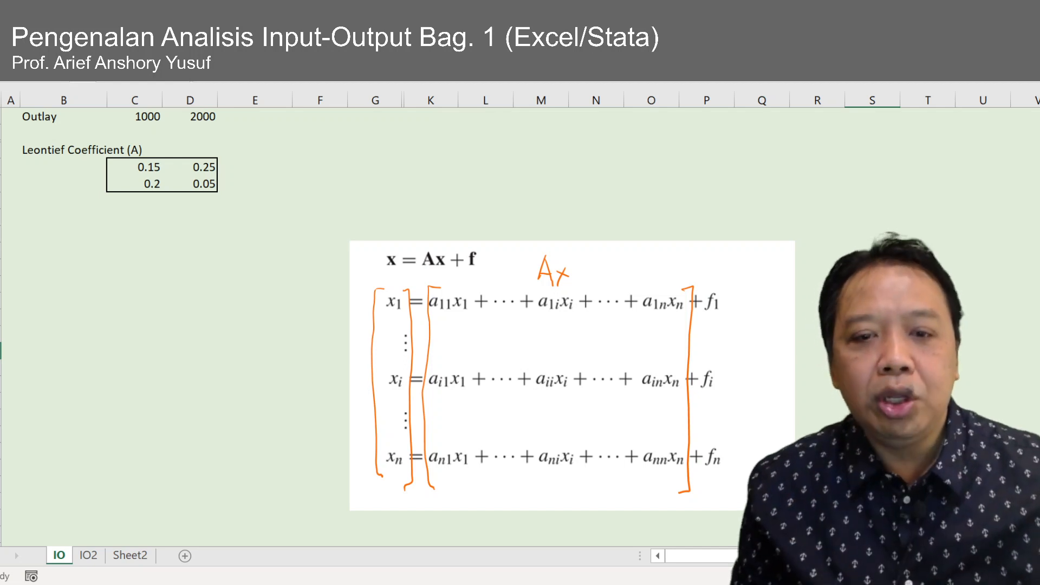
mouse_move(479, 251)
mouse_down()
mouse_move(490, 252)
mouse_move(385, 266)
mouse_move(433, 286)
mouse_up()
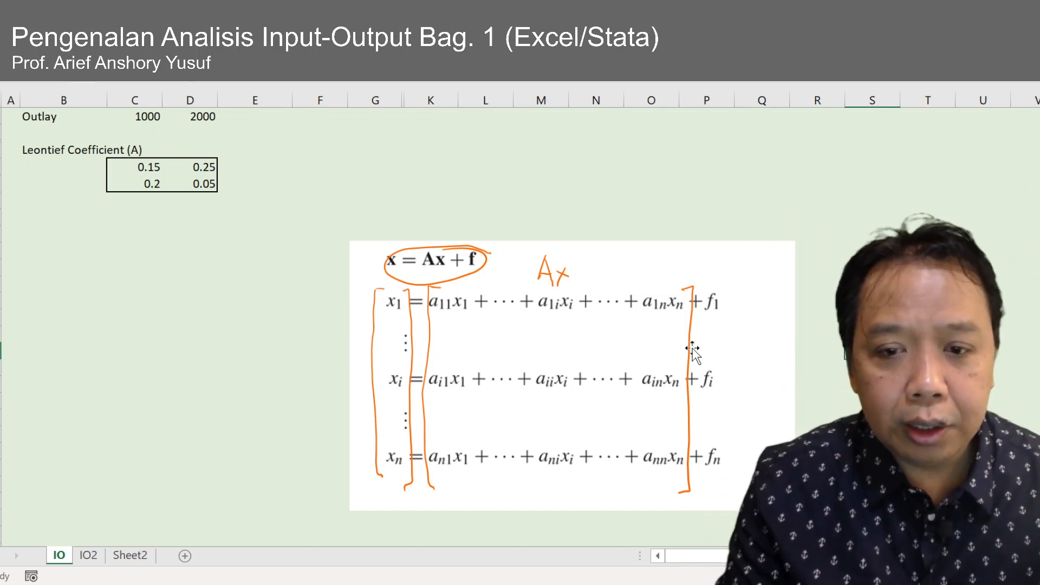
- Delete the x = Ax + f picture together with all its ink annotations
click(753, 271)
key(ctrl+a)
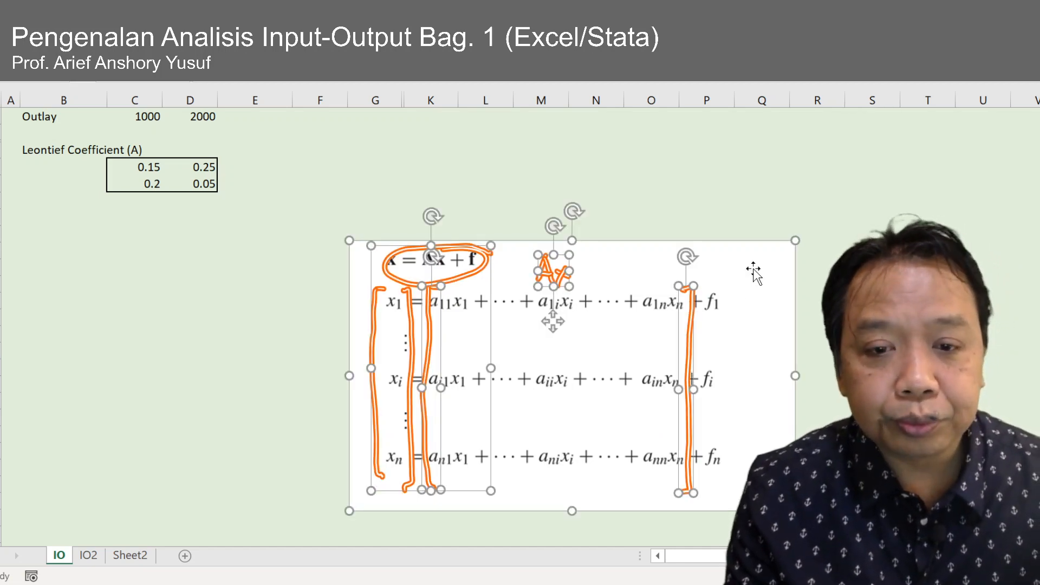
key(Delete)
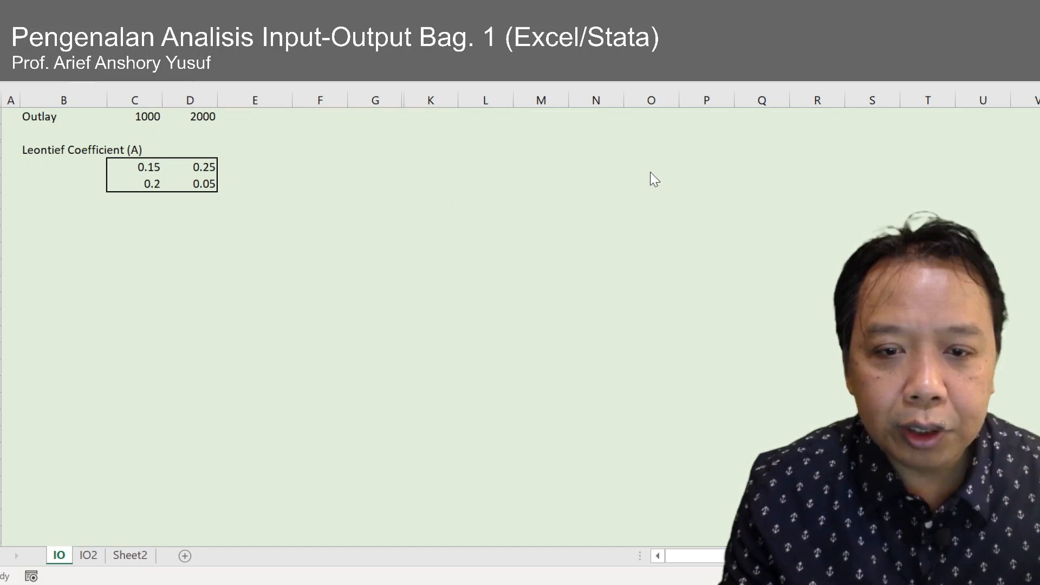
- Paste the x = Ax + f equation picture into the sheet and move it beside the coefficient matrix, starting around column E
click(529, 179)
key(ctrl+v)
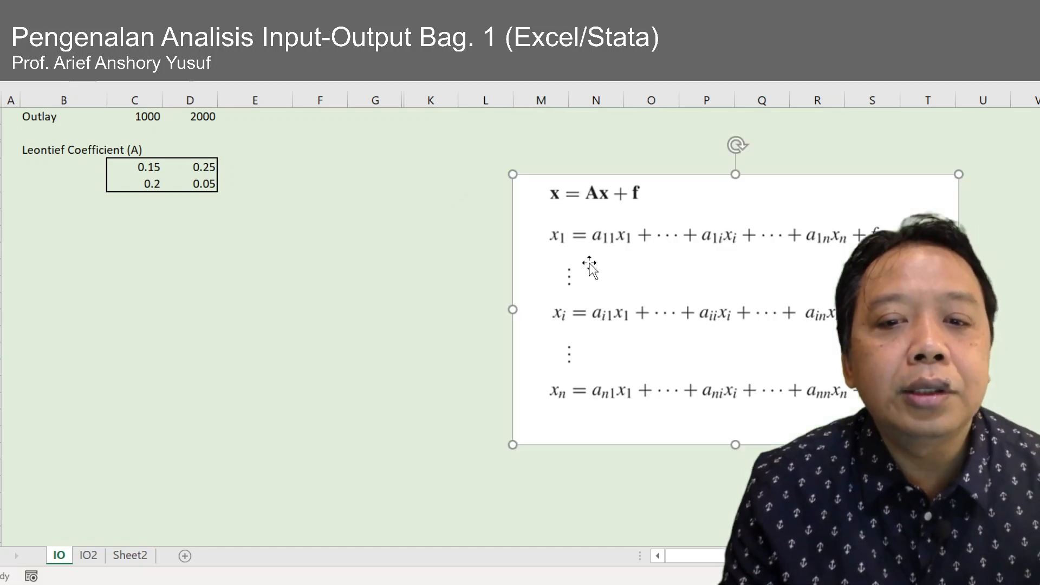
drag(621, 307, 363, 237)
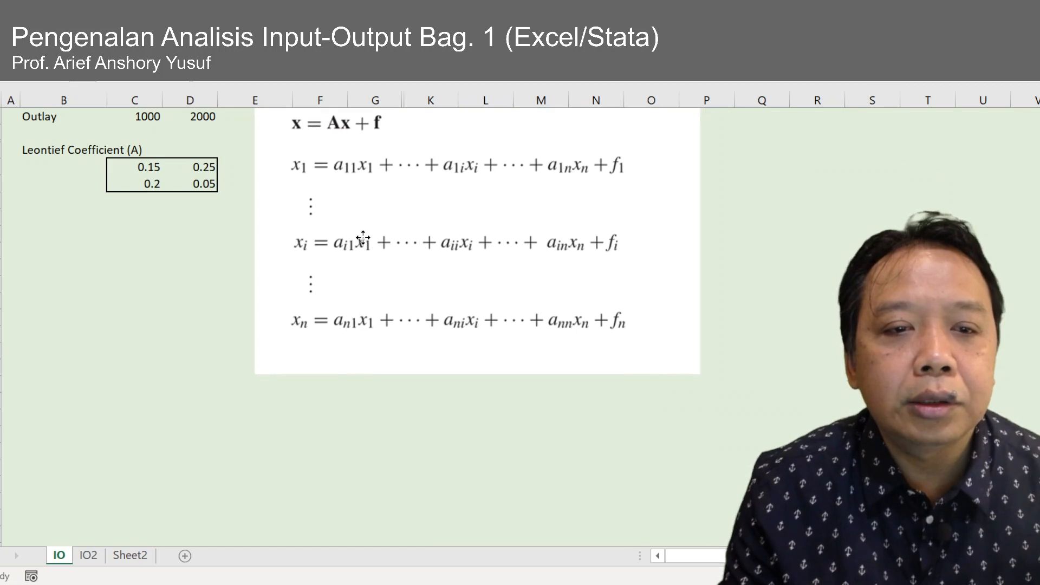
- Paste the x − Ax = f equation picture over the x = Ax + f picture, below its x1 line, and link both matrix equations with an ink curve
key(alt+Tab)
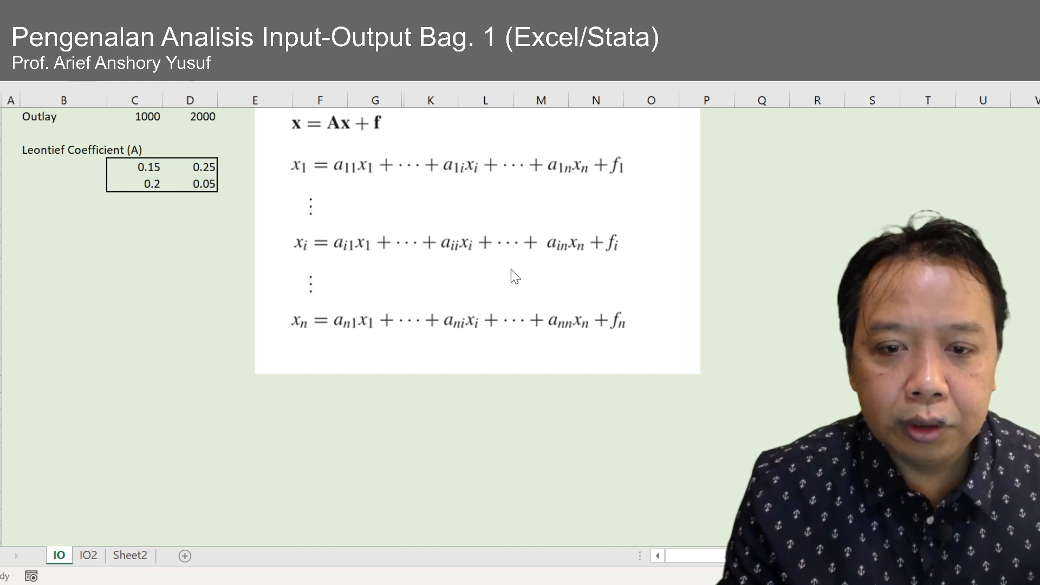
click(675, 172)
key(ctrl+v)
drag(519, 285, 548, 325)
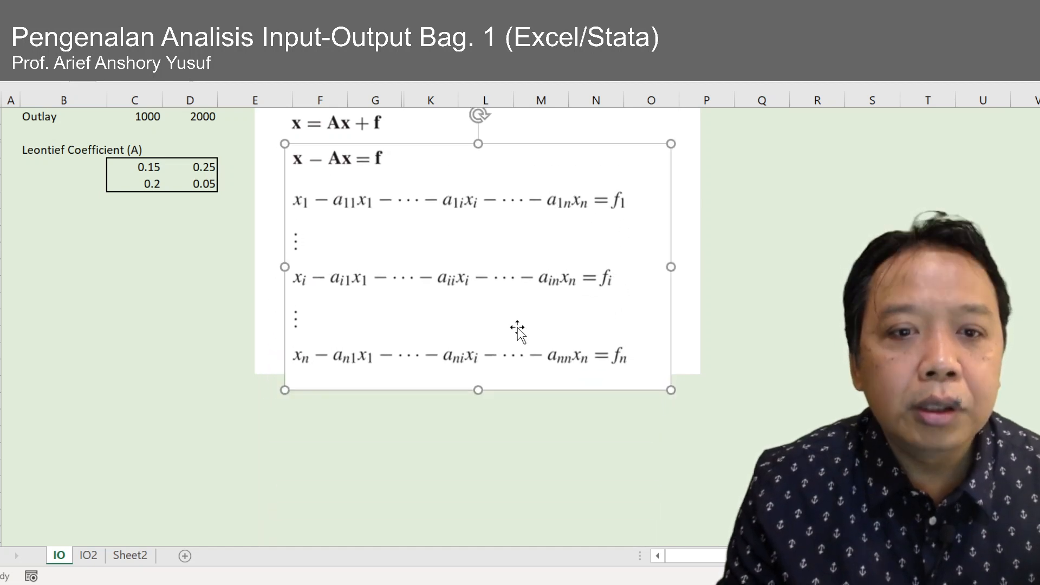
drag(408, 237, 392, 262)
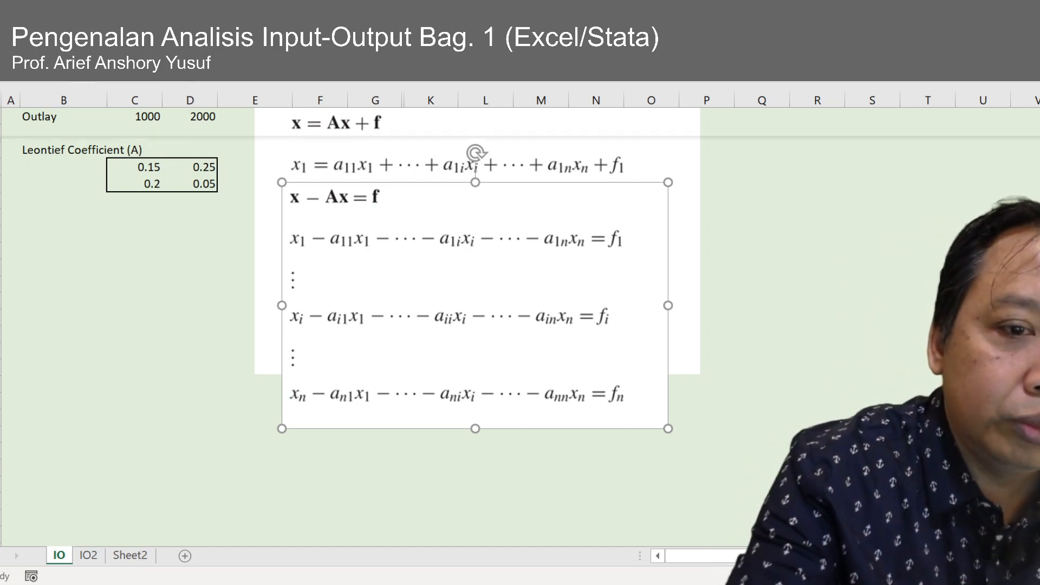
click(281, 161)
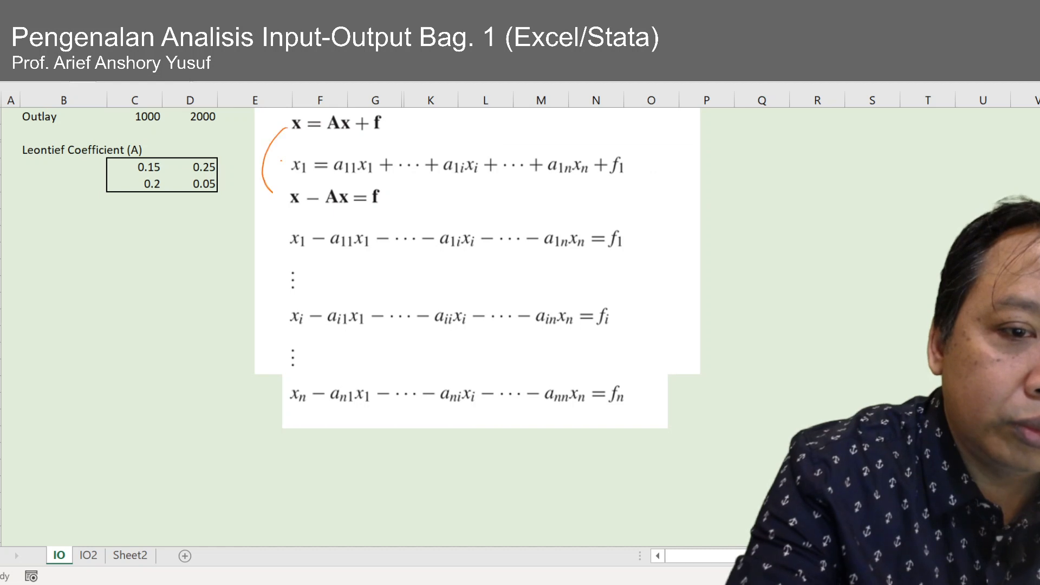
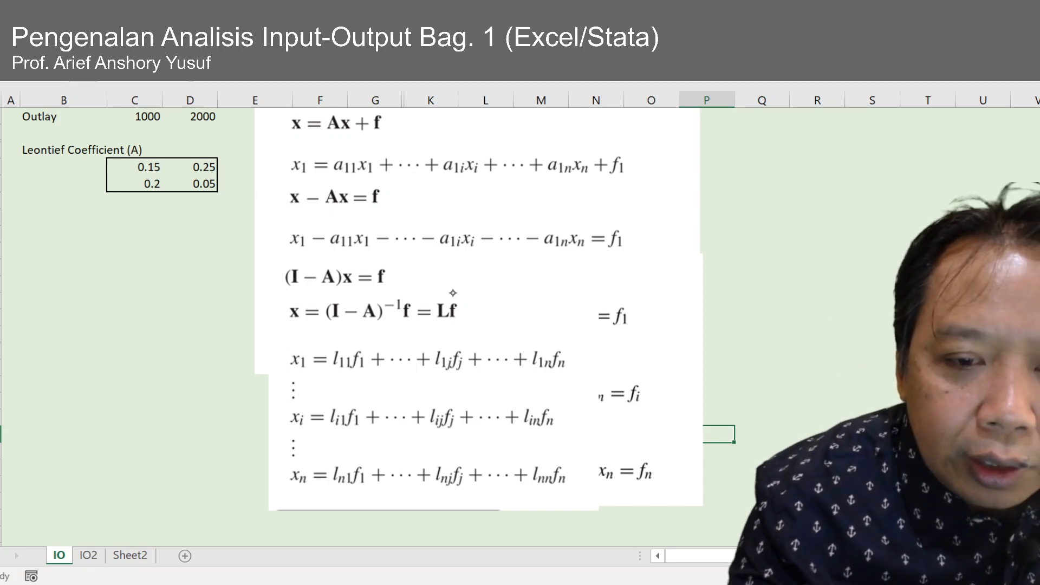
- Draw an ink line up from Lf and underbrace (I − A)⁻¹ with the label L
drag(445, 296, 467, 277)
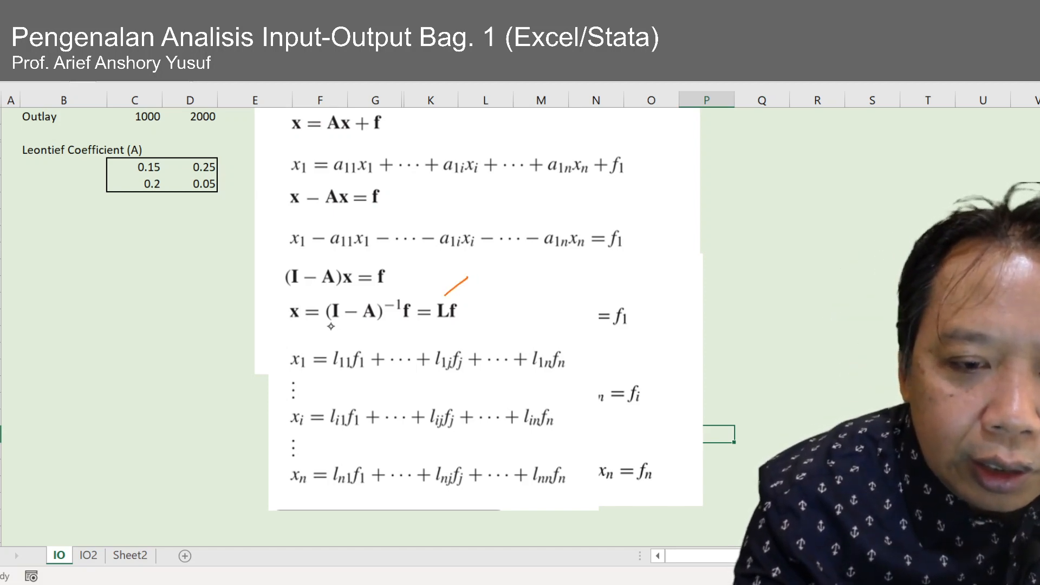
drag(330, 327, 397, 324)
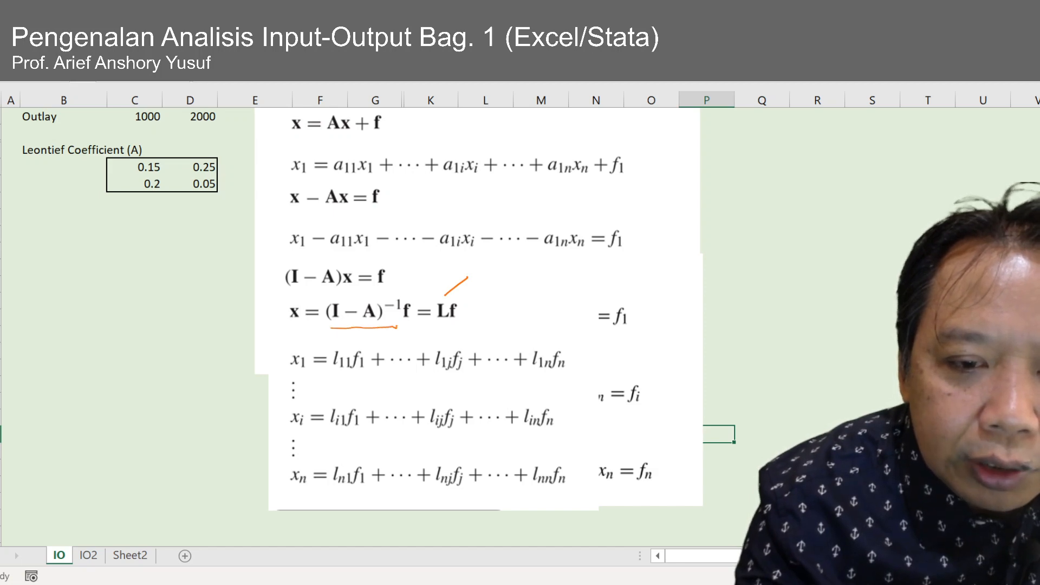
drag(329, 324, 371, 343)
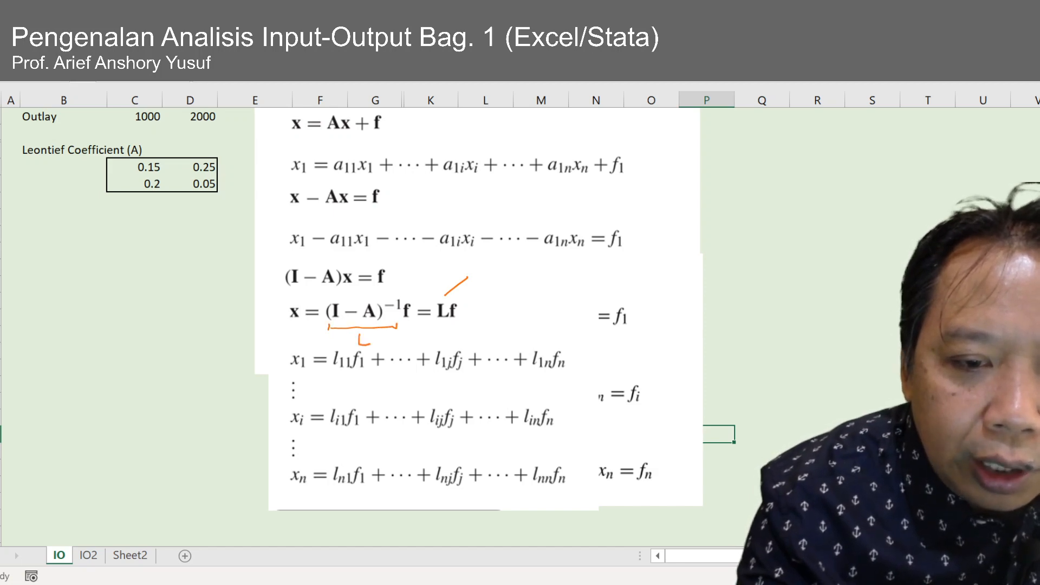
- Finish the ink arrow from Lf and handwrite "Leontief Multiplier" beside it, then select the equation picture underneath
drag(459, 279, 521, 277)
mouse_move(528, 265)
mouse_down()
mouse_move(528, 278)
mouse_move(549, 276)
mouse_move(493, 294)
mouse_move(517, 296)
mouse_up()
drag(521, 282, 531, 298)
drag(524, 287, 542, 298)
mouse_move(549, 283)
mouse_down()
mouse_move(549, 297)
mouse_move(572, 296)
mouse_up()
drag(573, 291, 580, 298)
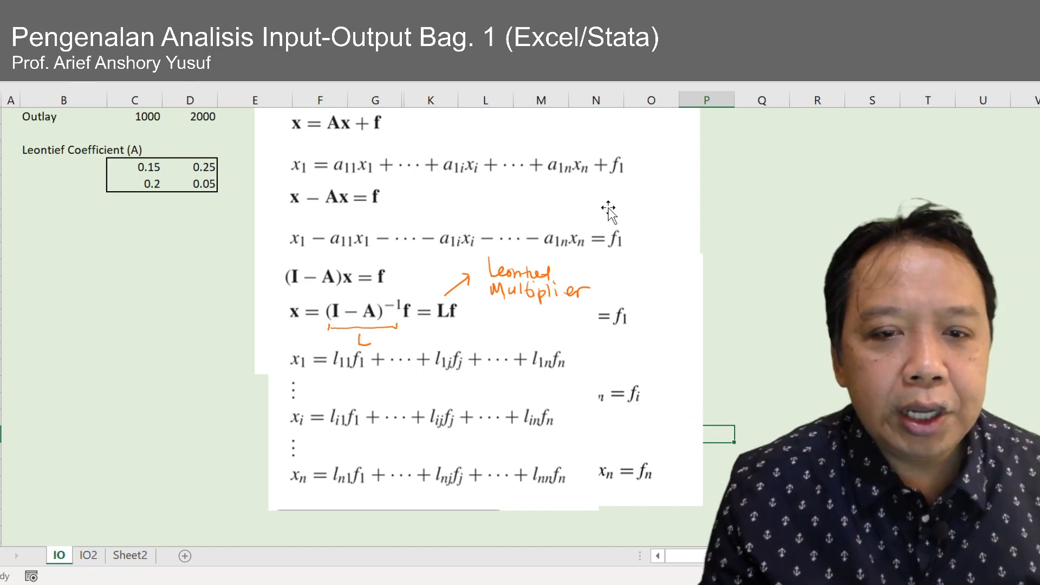
click(636, 266)
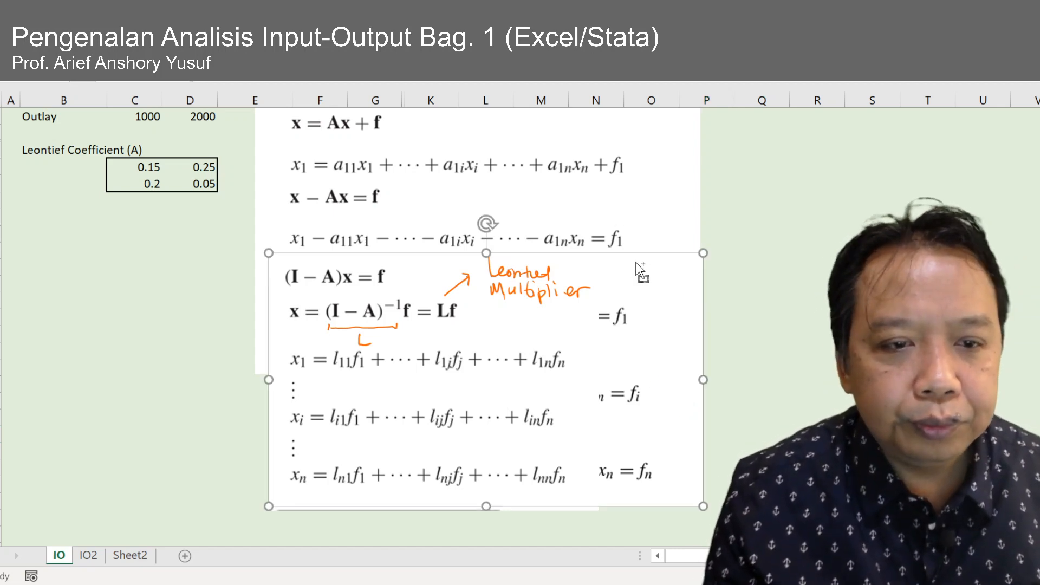
- Delete all the equation pictures and ink annotations beside the coefficient matrix
key(ctrl+a)
ctrl+click(679, 141)
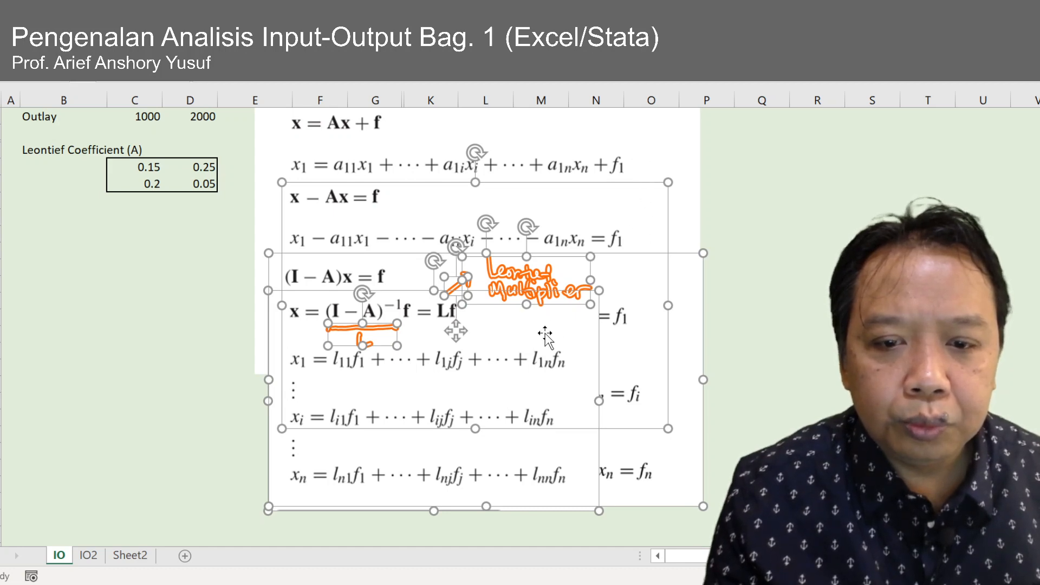
key(Delete)
click(534, 266)
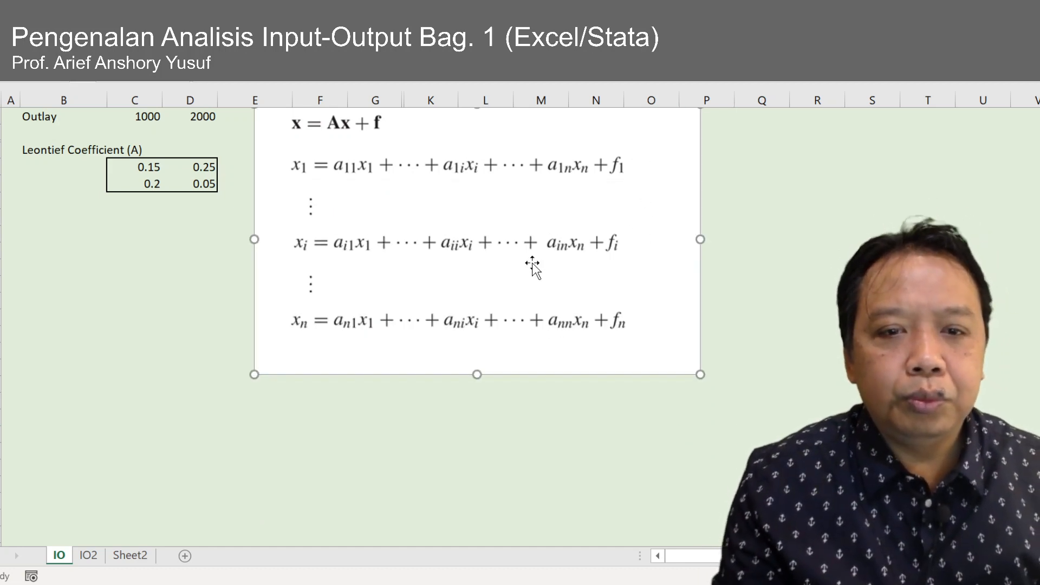
key(Delete)
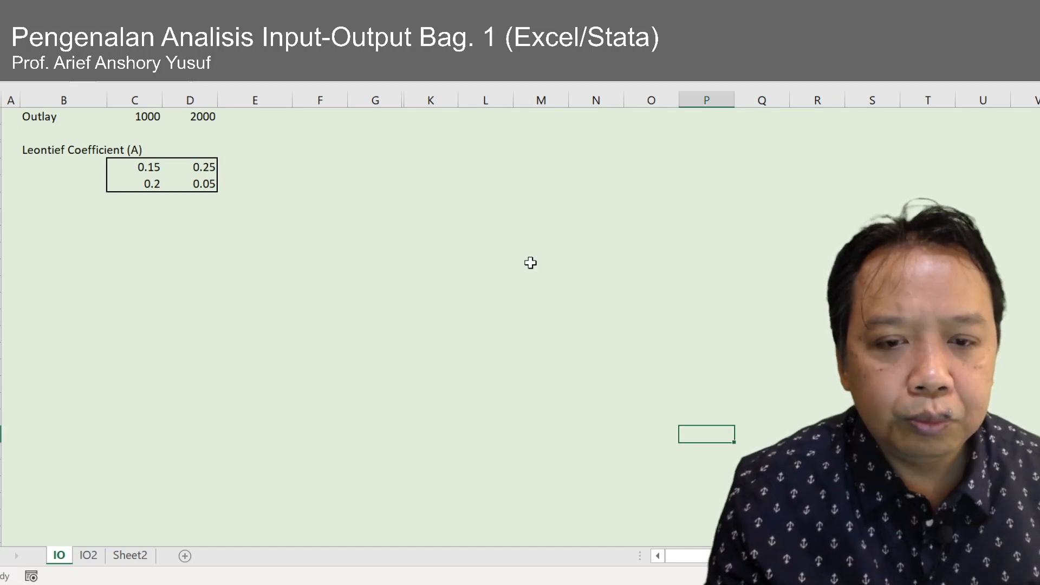
- Paste the x = (I − A)⁻¹f = Lf picture, crop it to its first line and place it beside the coefficient matrix, around column F
key(ctrl+v)
drag(761, 475, 417, 185)
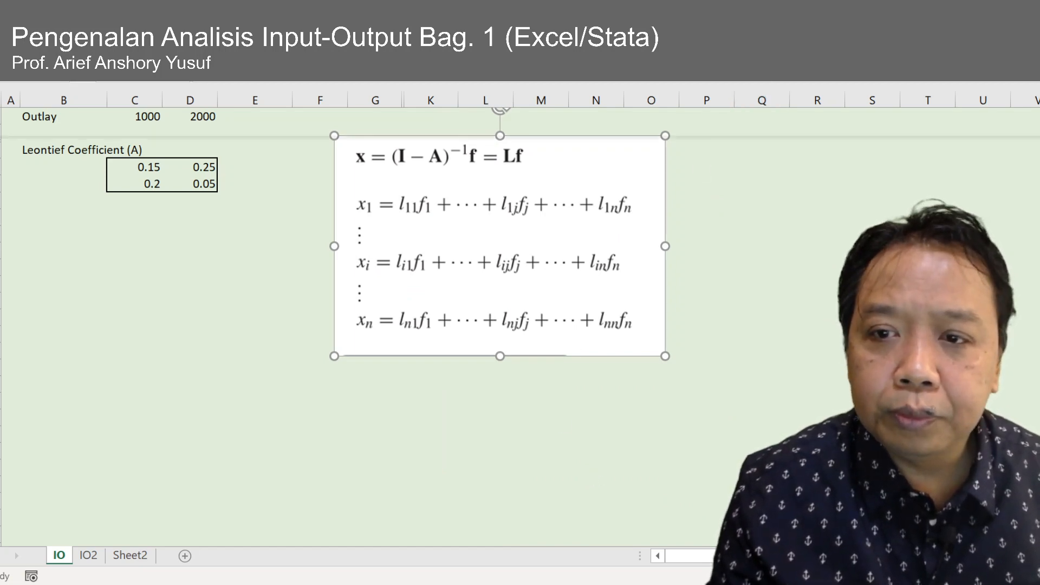
click(880, 54)
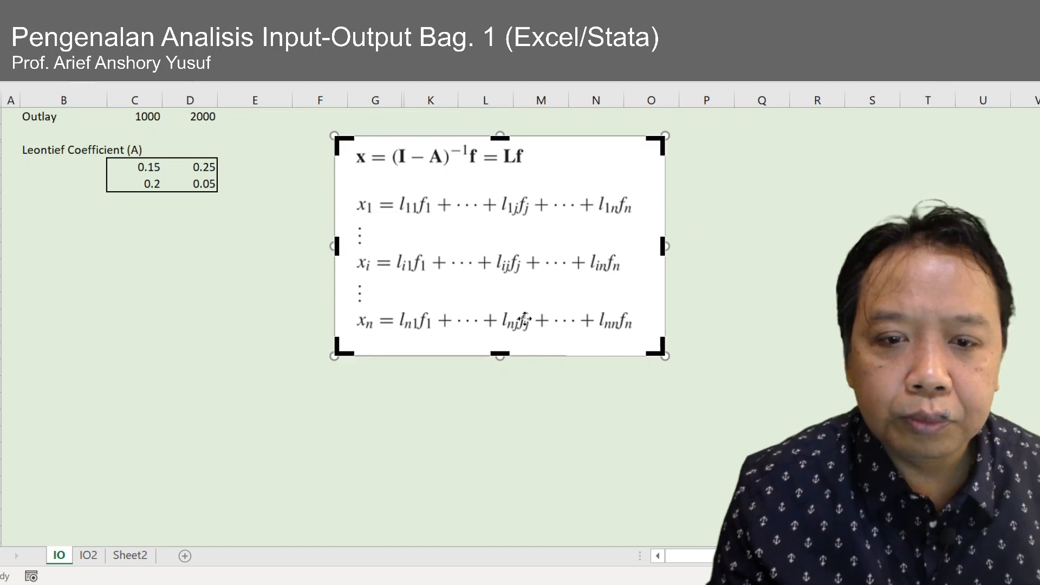
drag(500, 355, 482, 172)
click(792, 287)
click(548, 155)
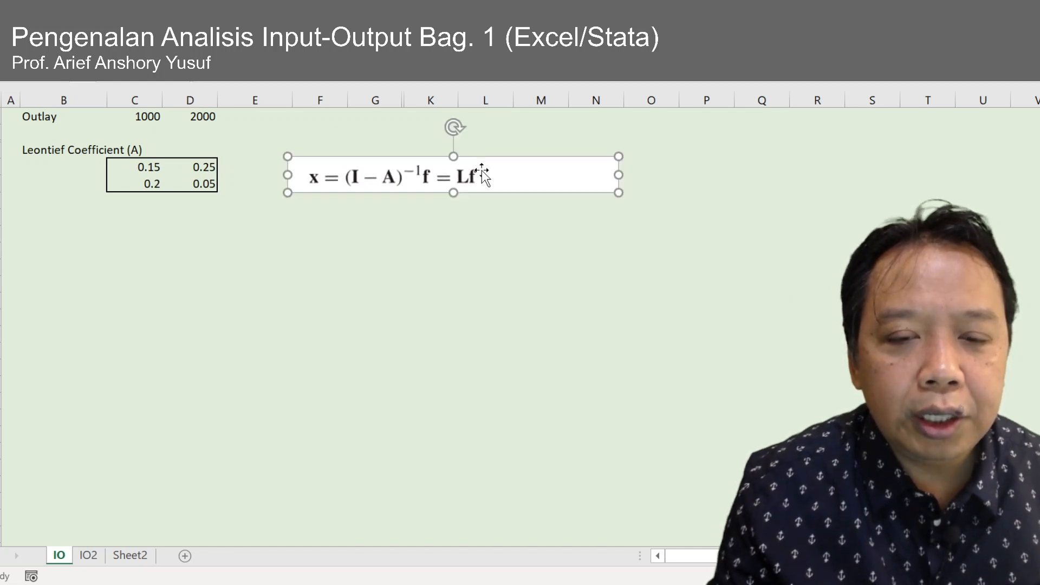
click(585, 321)
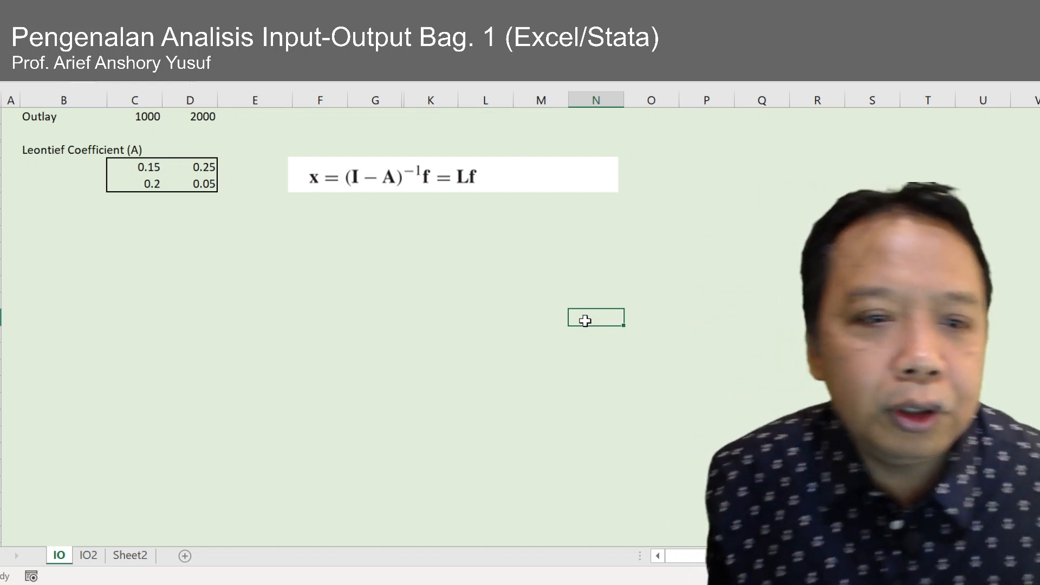
- Go back up to the input-output table and examine the coefficient matrix A against the equation
key(Up)
key(Up)
key(Up)
key(Up)
key(Up)
key(Up)
key(Up)
key(Up)
key(Up)
key(Up)
key(Up)
key(Up)
key(Up)
key(Up)
key(Up)
key(Up)
key(Up)
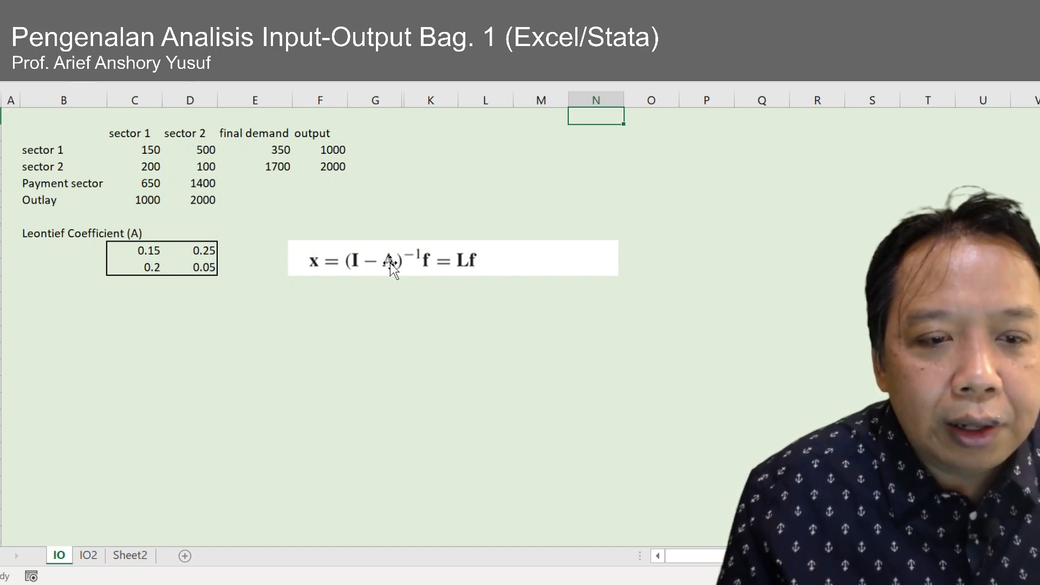
click(158, 251)
drag(157, 251, 200, 267)
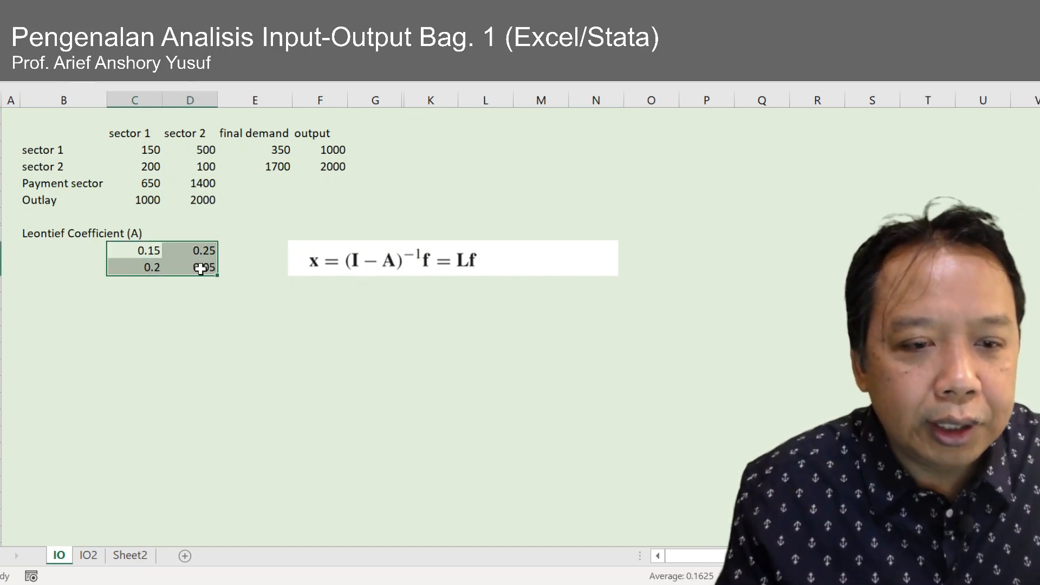
- Add the label "Identity (I)" in column B directly below the coefficient matrix
click(50, 287)
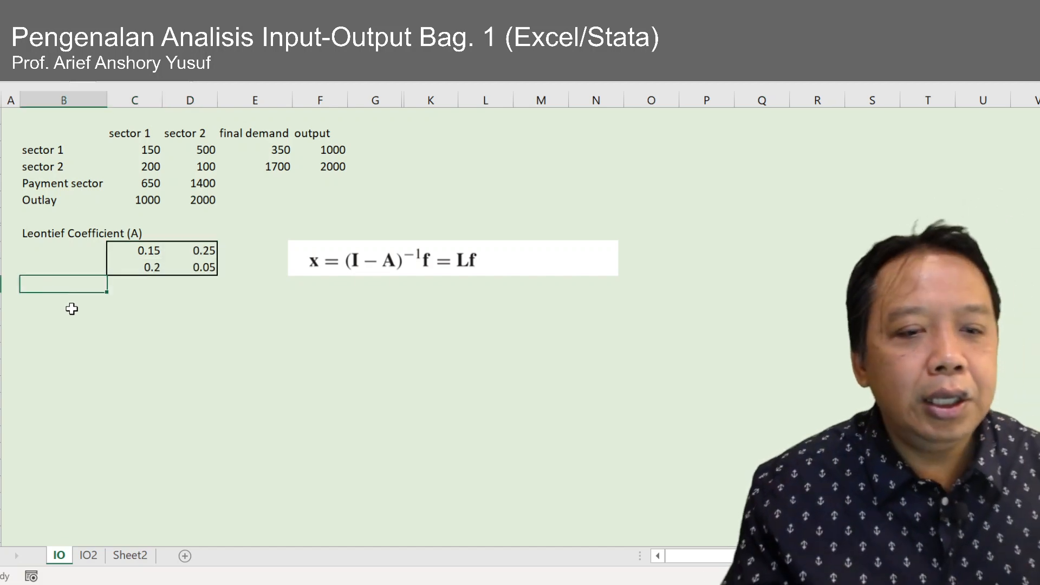
text(Identi)
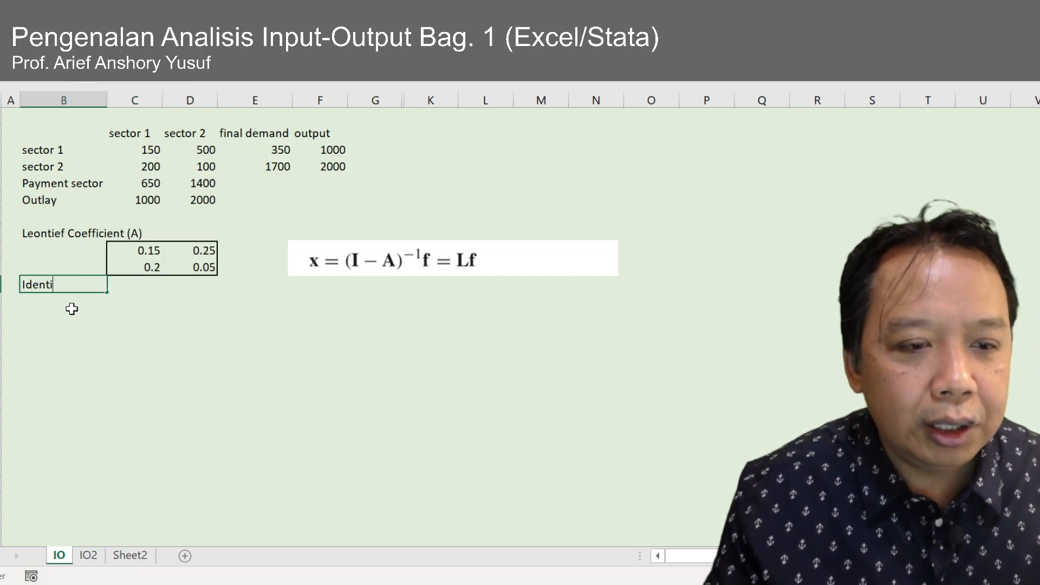
text(ty ()
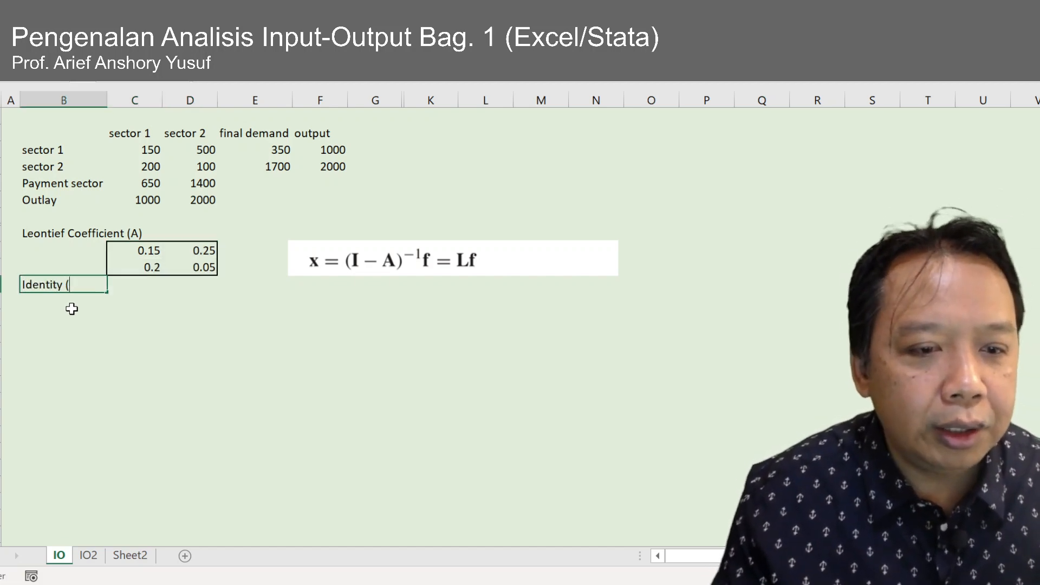
text(I))
key(Right)
key(Right)
key(Left)
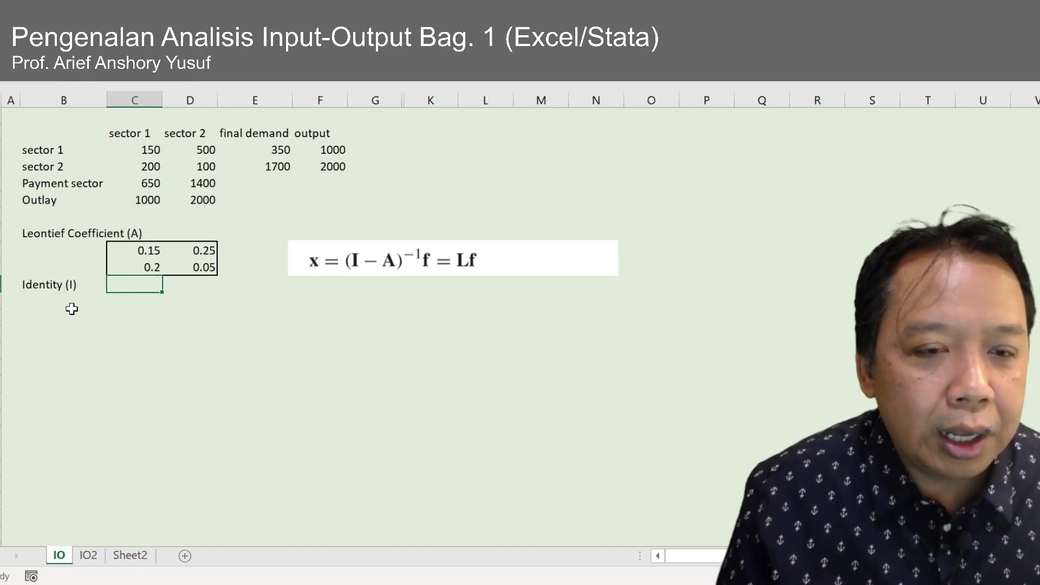
key(Left)
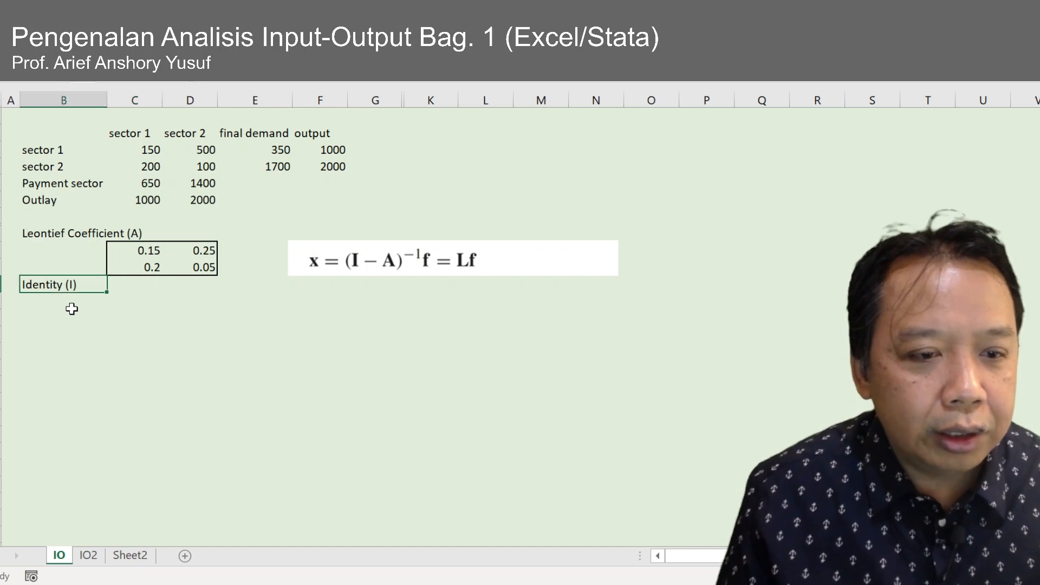
- Enter the 2×2 identity matrix by hand in columns C and D below the label: 1, 0 and 0, 1
key(Down)
key(Right)
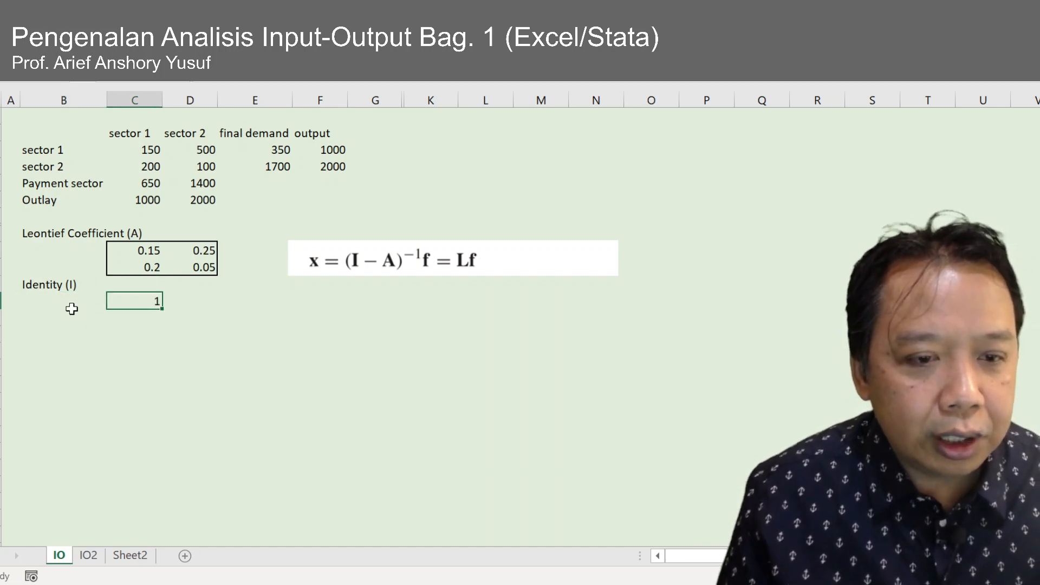
key(Right)
text(0)
key(Return)
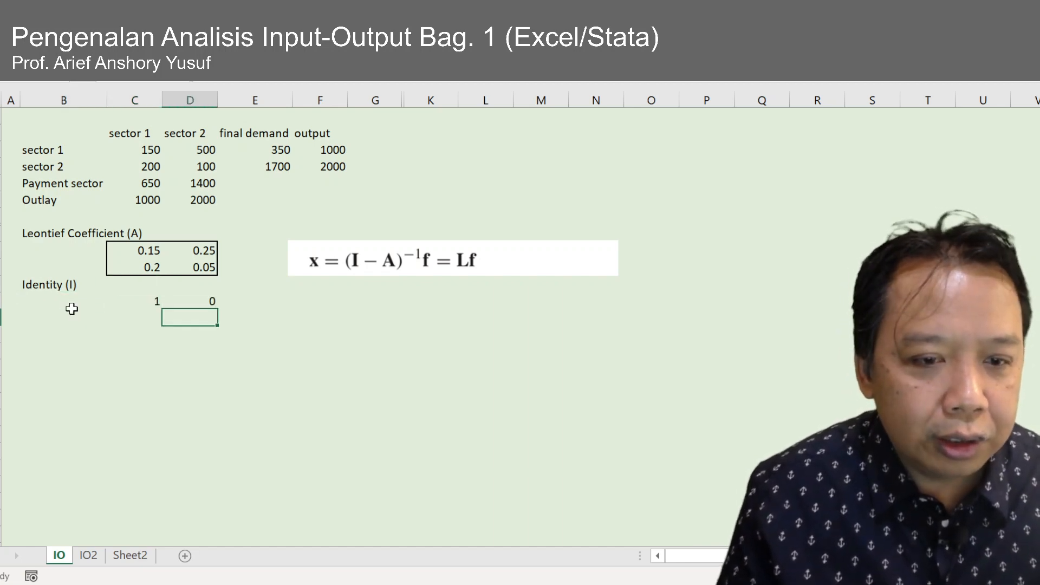
text(1)
key(Left)
text(0)
key(Return)
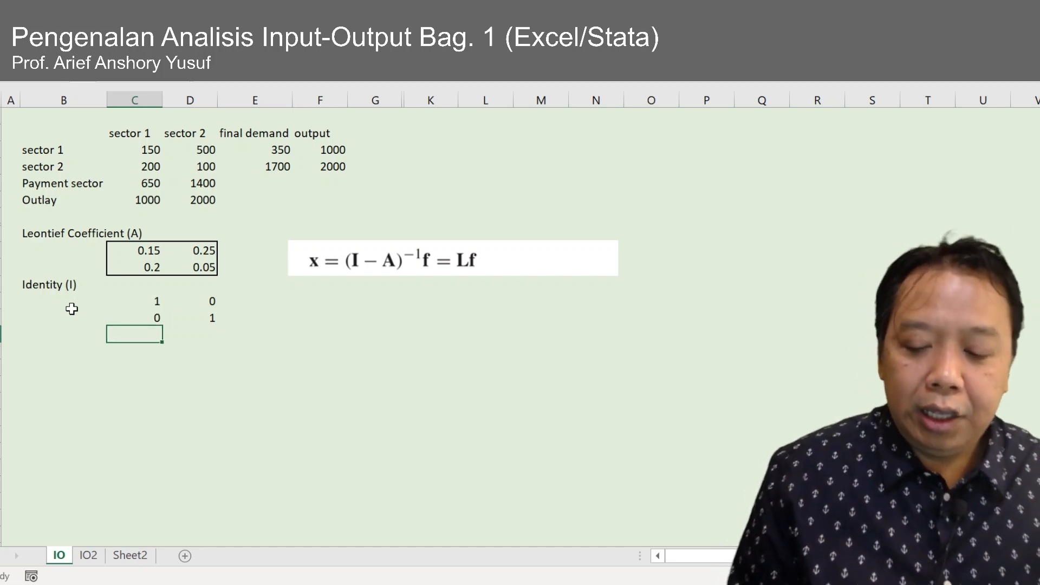
- Clear the hand-entered 2×2 identity values
key(Up)
key(Up)
key(shift+Right)
key(shift+Down)
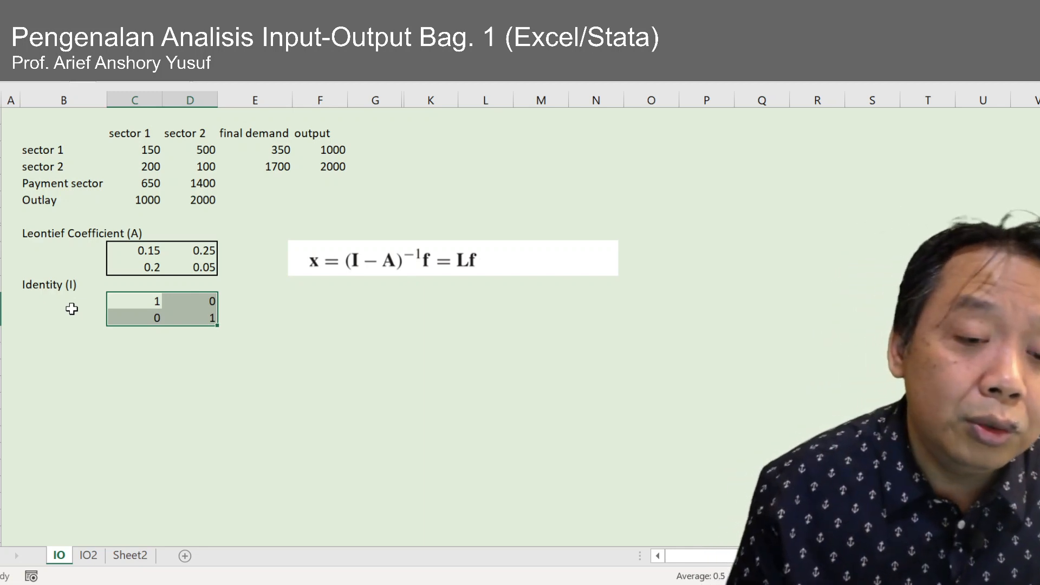
key(Left)
key(Right)
key(shift+Right)
key(shift+Down)
key(Delete)
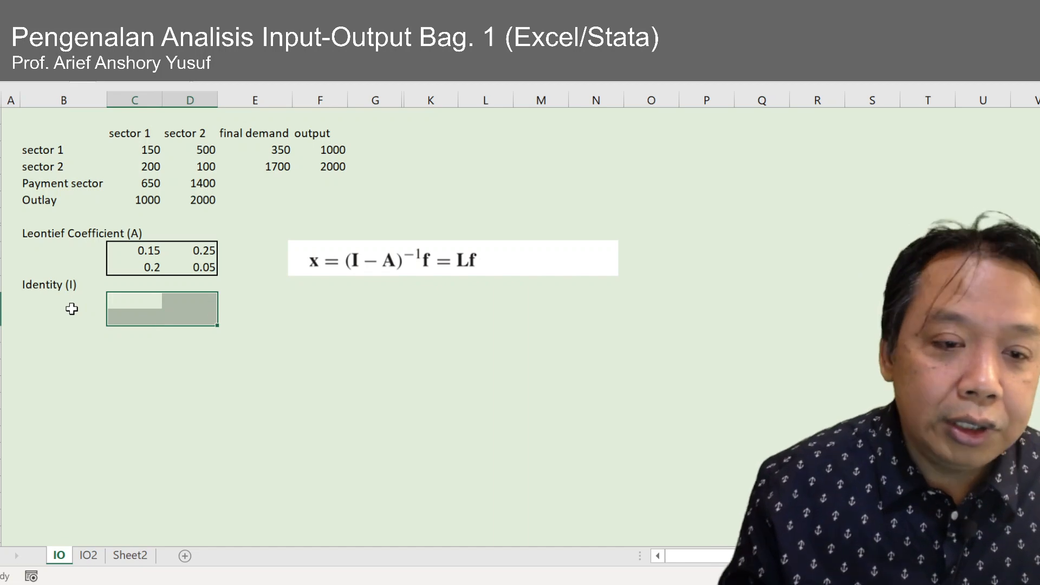
key(Up)
key(Down)
key(shift+Right)
key(shift+Down)
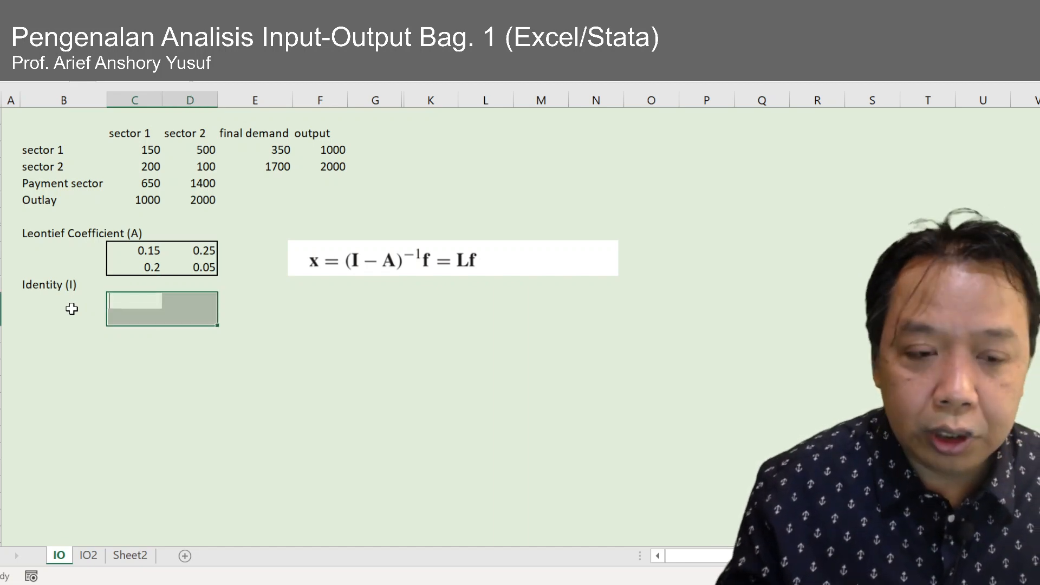
text(=)
key(Escape)
click(71, 307)
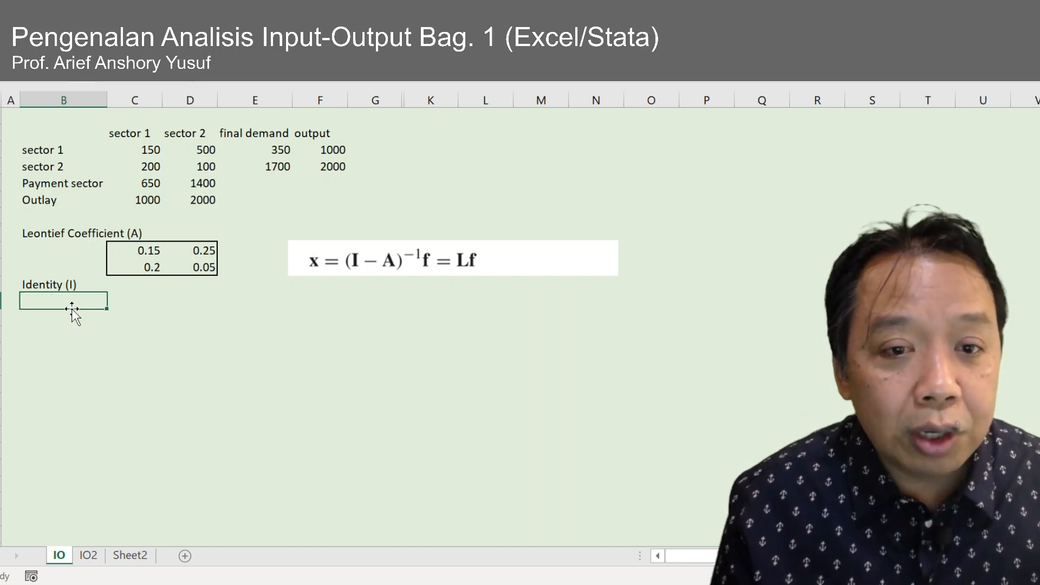
- Fill the empty 2×2 range in columns C and D below Identity (I) with the array formula =MUNIT(2)
key(Right)
key(shift+Right)
key(shift+Down)
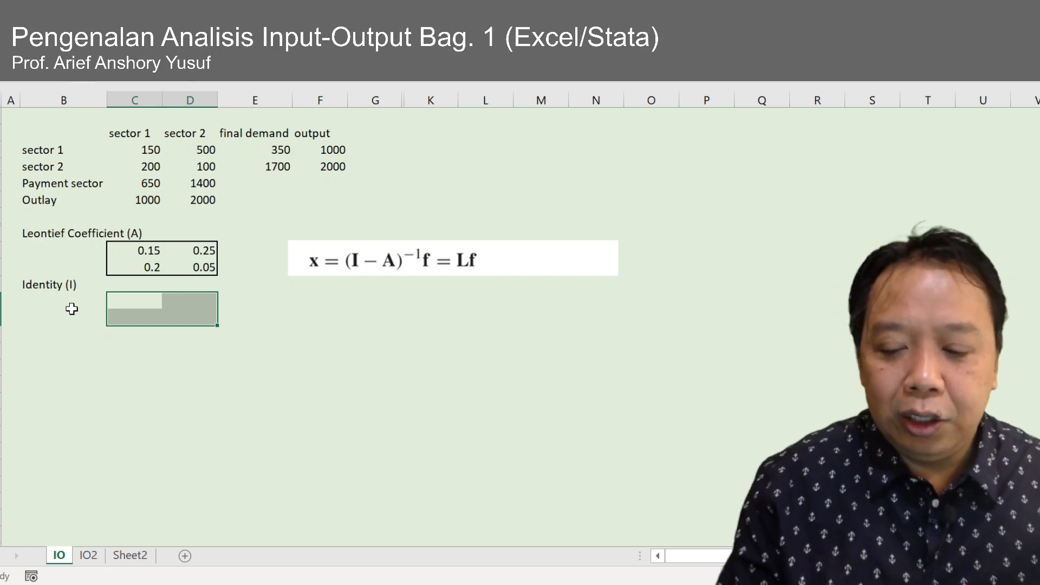
text(=MU)
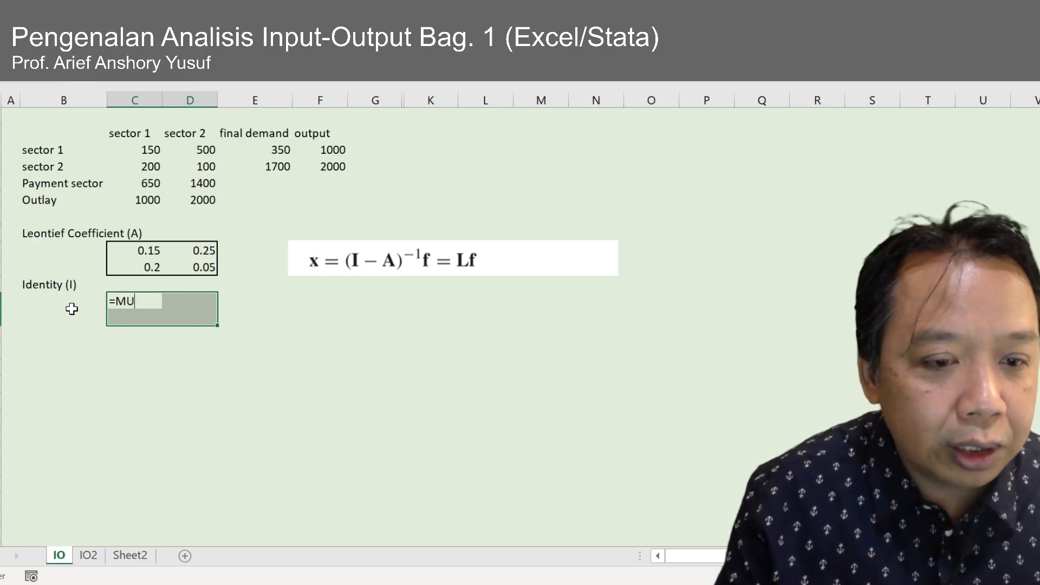
text(NIT()
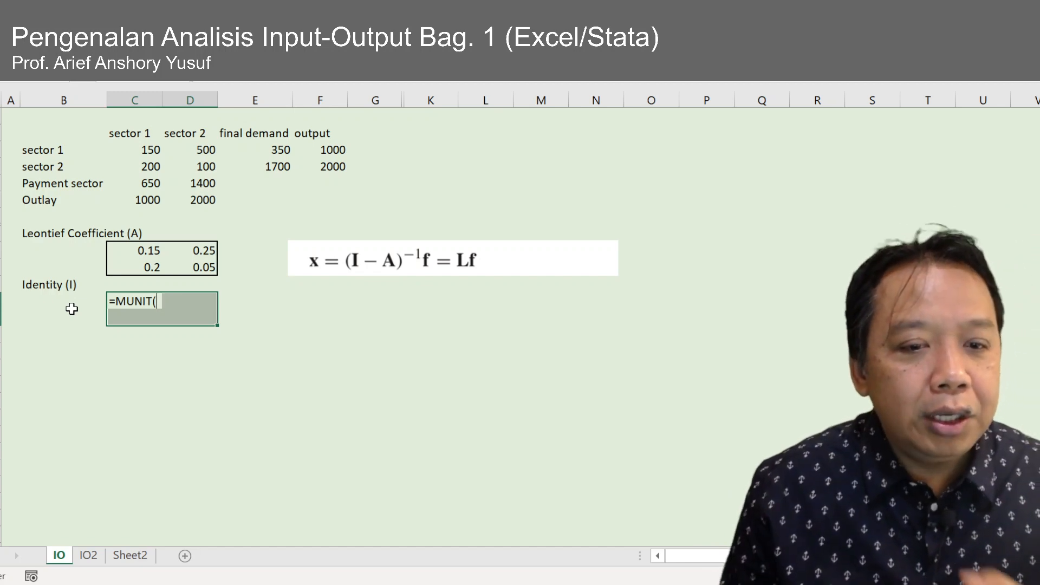
text(2)
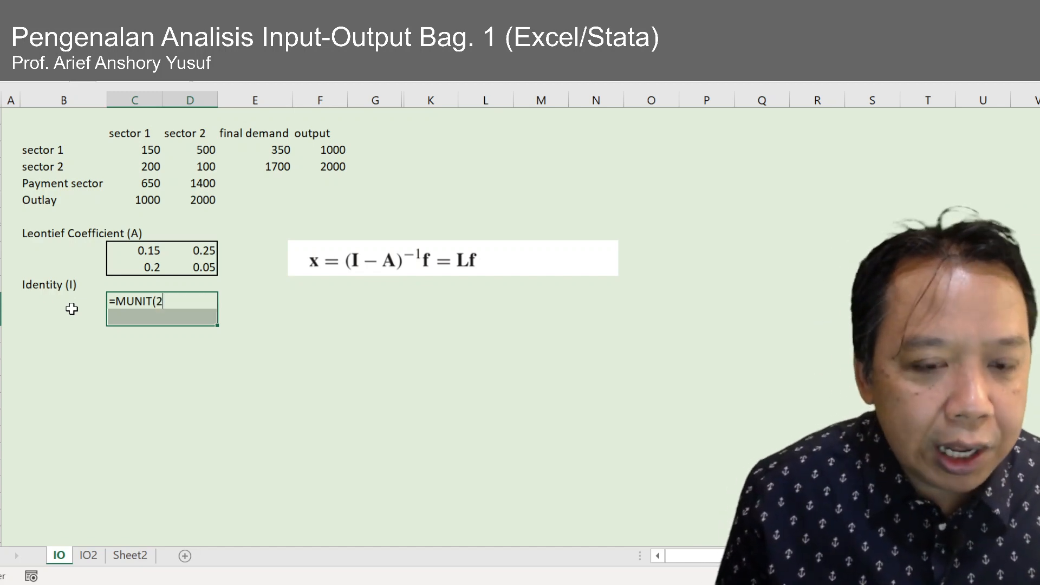
text())
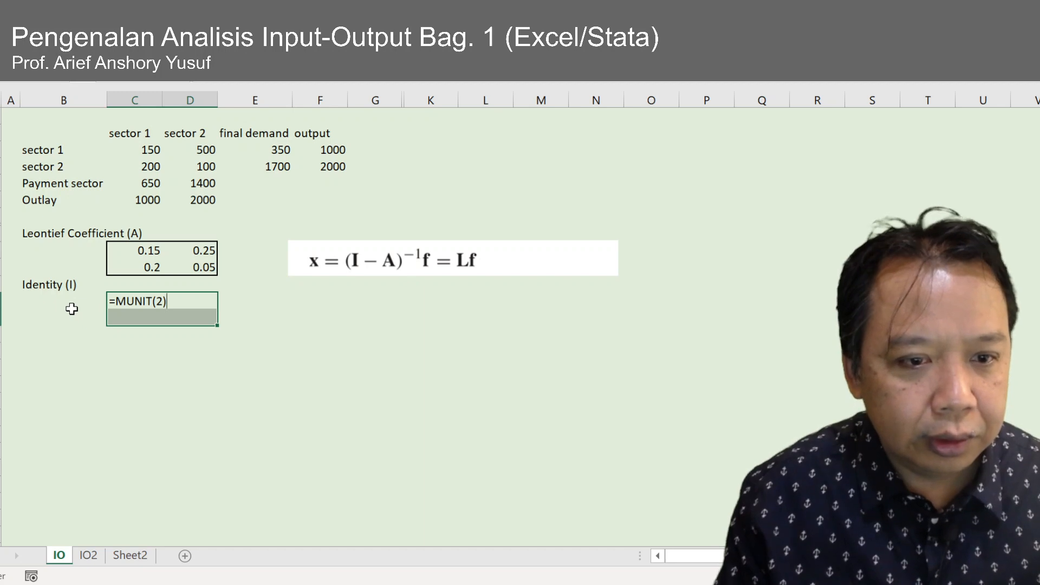
key(ctrl+shift+Return)
key(Down)
key(Down)
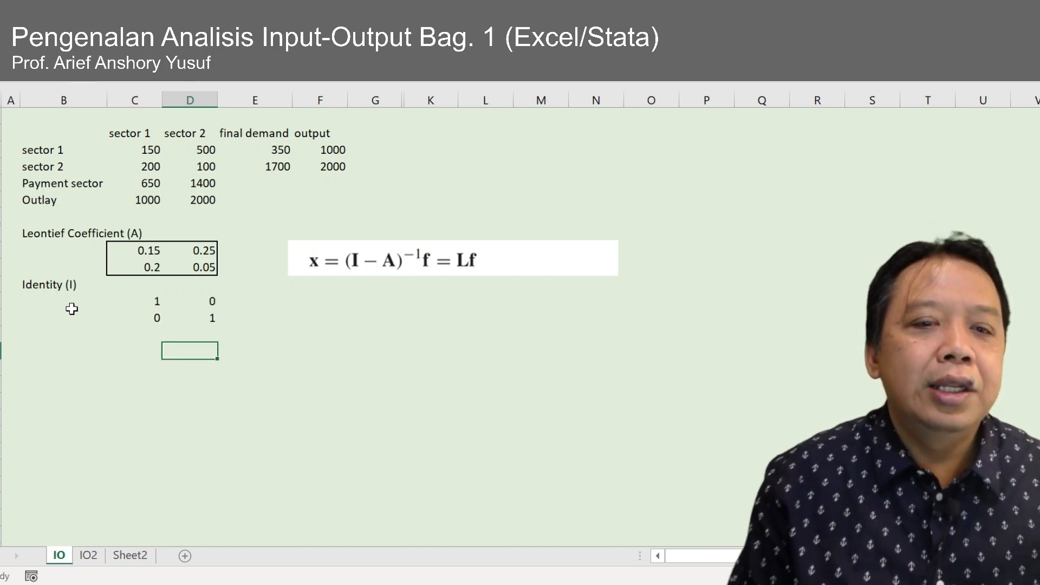
key(Up)
key(Up)
key(Up)
key(Left)
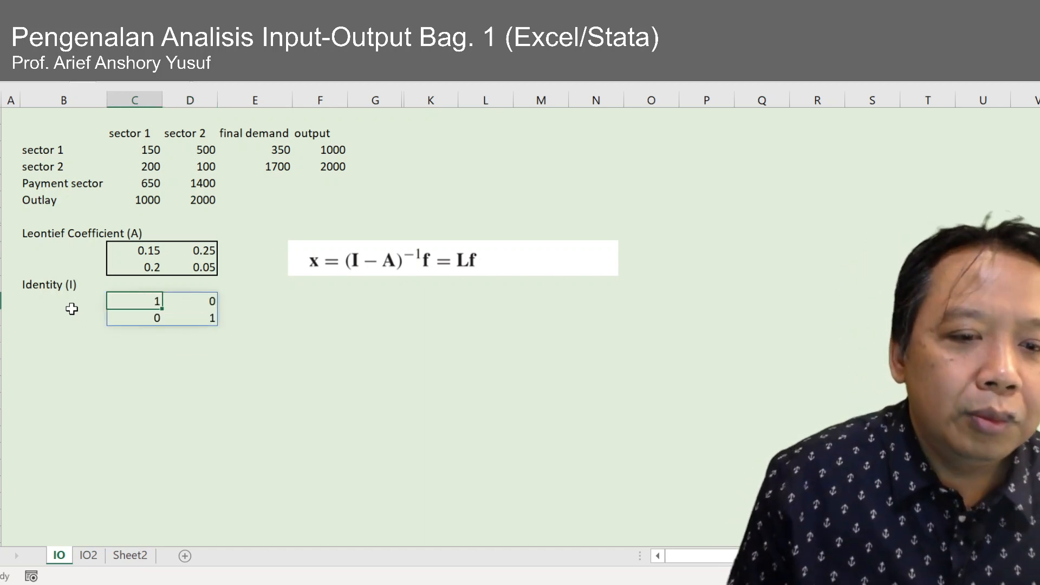
key(Right)
key(Right)
key(Right)
key(shift+Down)
key(shift+Down)
key(shift+Down)
key(shift+Down)
key(shift+Down)
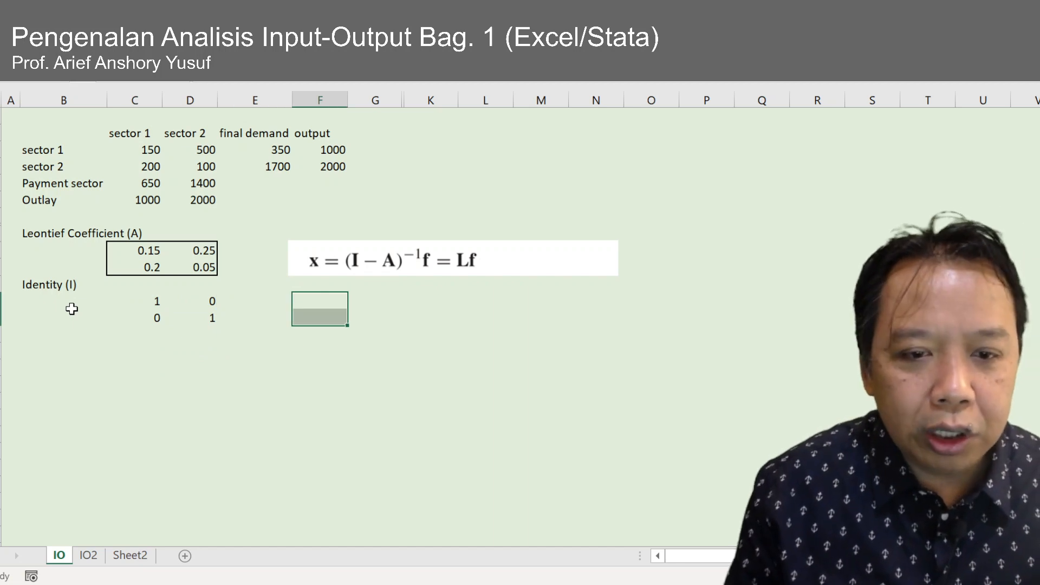
key(shift+Down)
key(shift+Down)
key(shift+Right)
key(shift+Right)
key(shift+Right)
key(shift+Right)
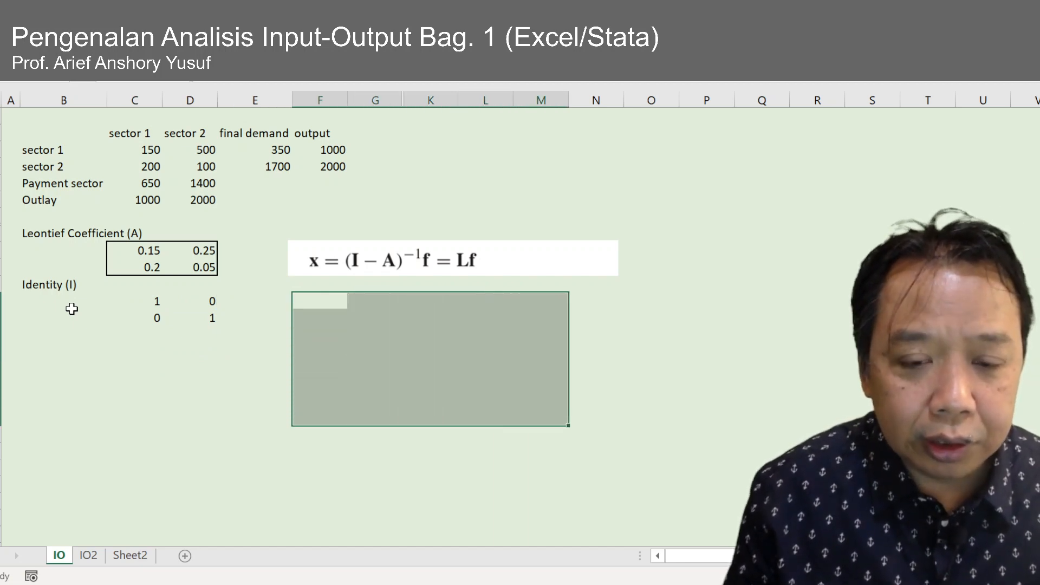
key(shift+Left)
key(Left)
- Enter the array formula =MUNIT(6) in a six-row block from column F to column N below the equation picture
key(Right)
key(shift+Down)
key(shift+Down)
key(shift+Down)
key(shift+Down)
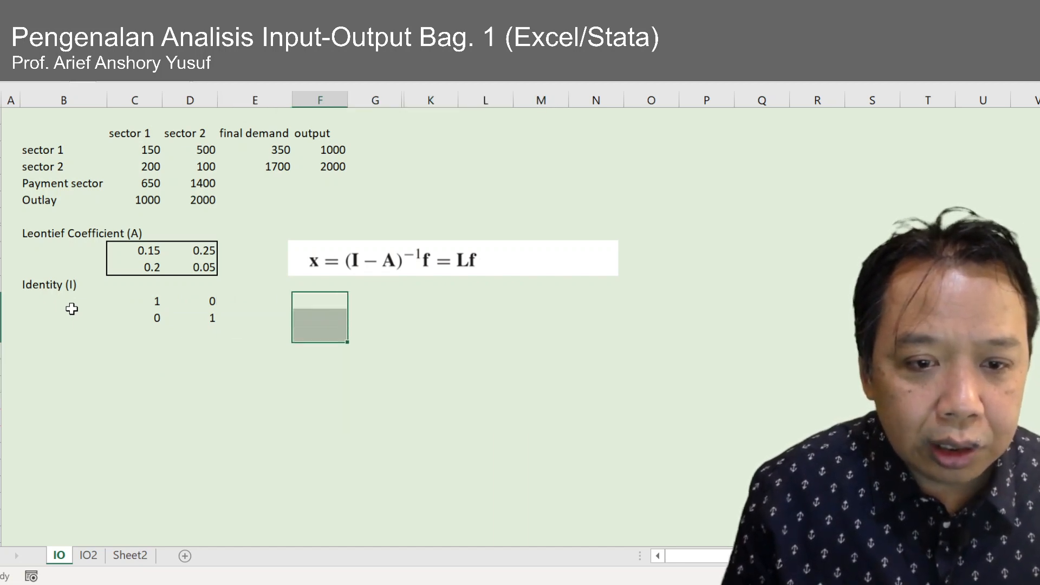
key(shift+Down)
key(shift+Right)
key(shift+Right)
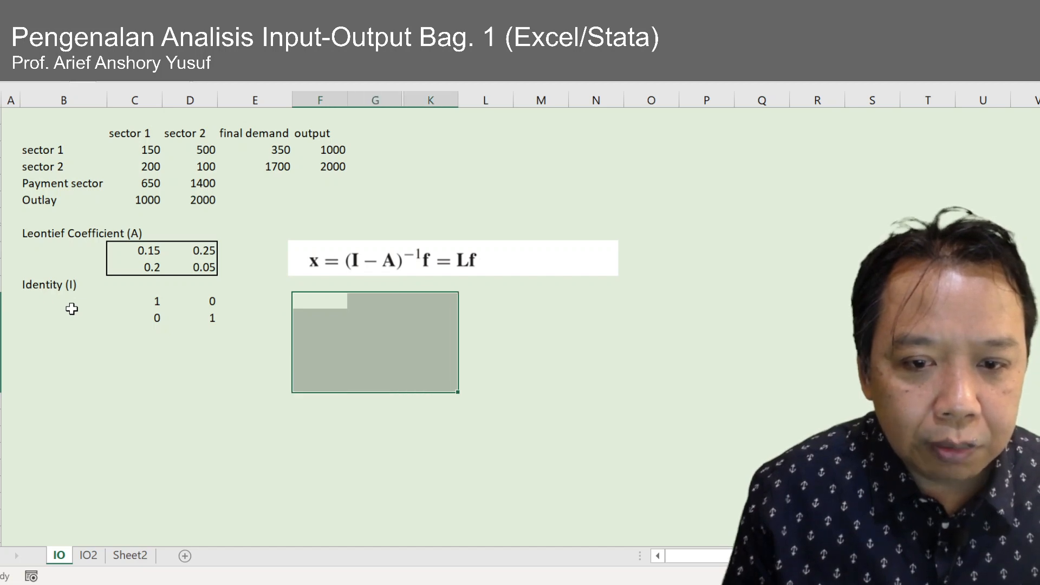
key(shift+Right)
key(shift+Right)
key(shift+Right)
text(=MUNIT()
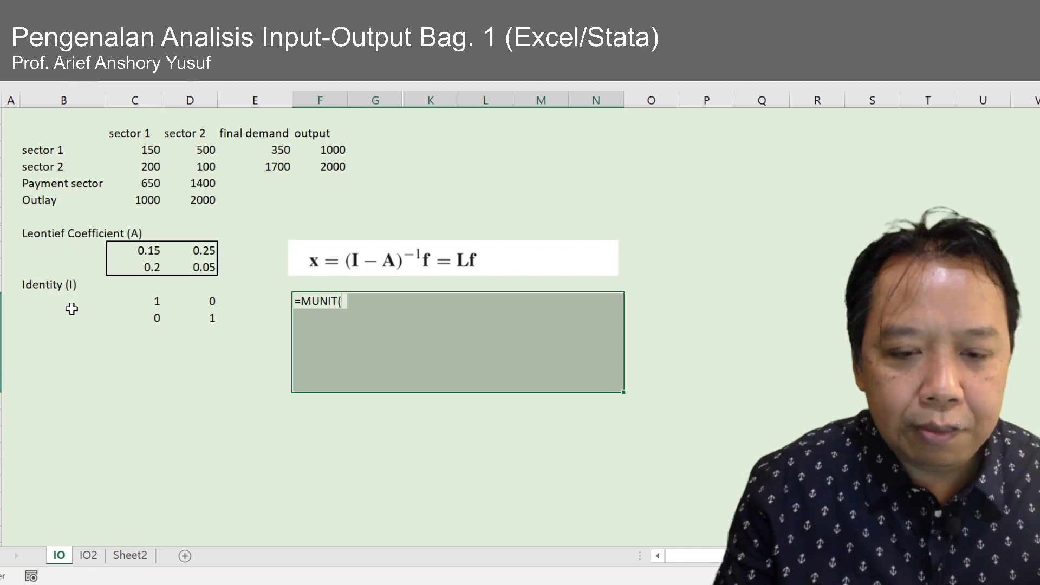
text(6)
key(shift+Return)
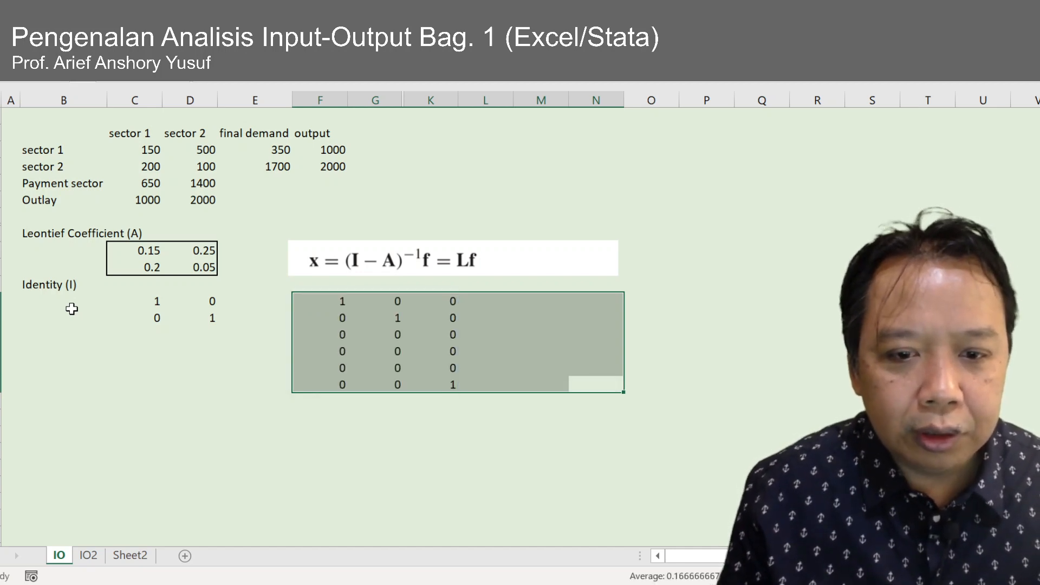
key(Right)
key(Left)
key(Left)
key(Left)
key(Left)
key(Up)
key(Left)
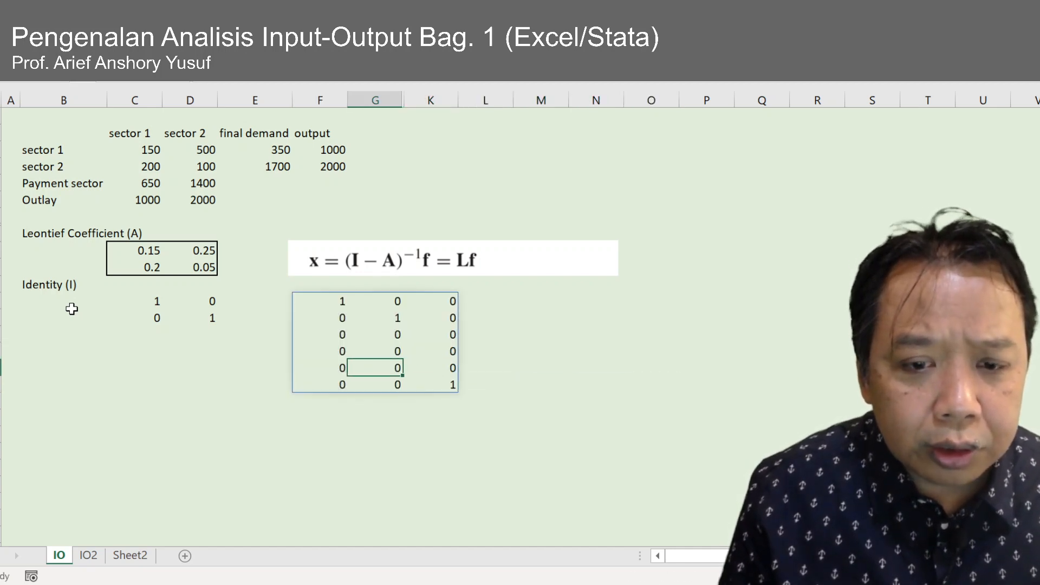
- Undo the six-row =MUNIT(6) array below the equation picture
key(ctrl+z)
key(Left)
key(Right)
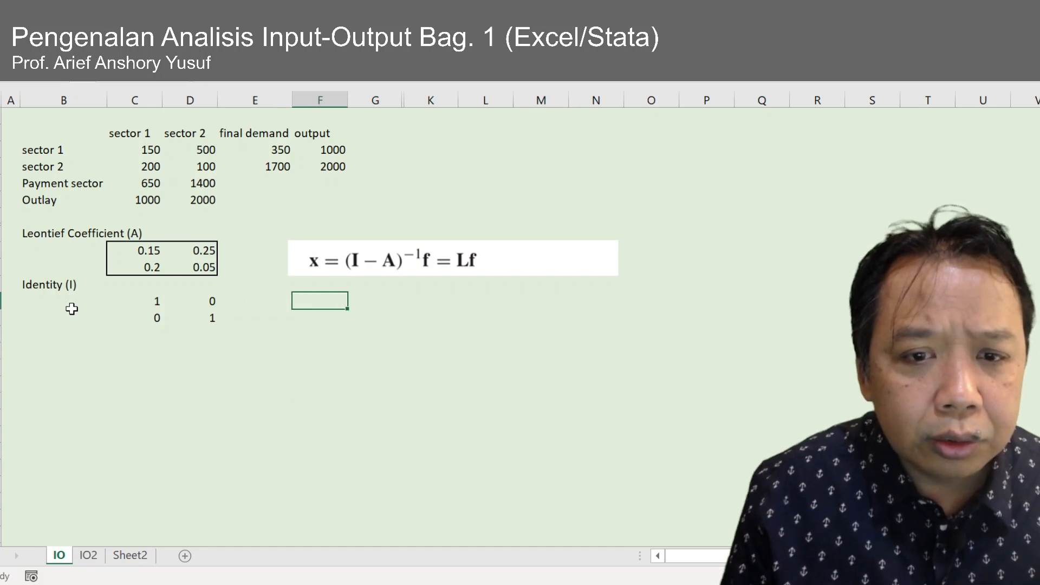
- Enter the array formula =MUNIT(5) in a 5×5 block from column B to column F, below the 2×2 identity matrix
key(Right)
key(Left)
key(Left)
key(Left)
key(Down)
key(Down)
key(Down)
key(Down)
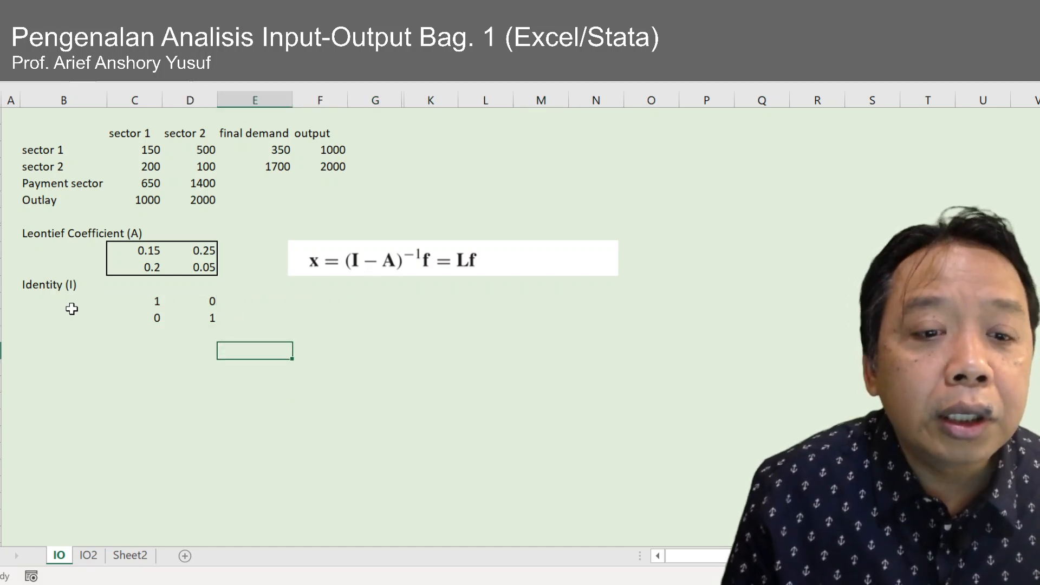
key(Left)
key(Left)
key(Left)
key(Left)
key(Right)
key(shift+Right)
key(shift+Right)
key(shift+Right)
key(shift+Right)
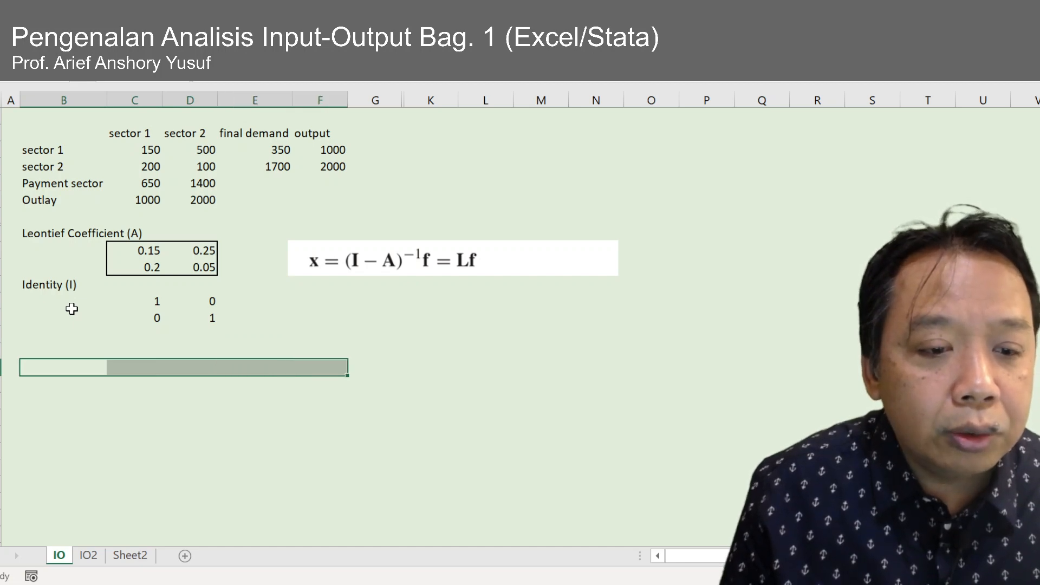
key(shift+Down)
key(shift+Down)
key(shift+Down)
key(shift+Down)
text(=)
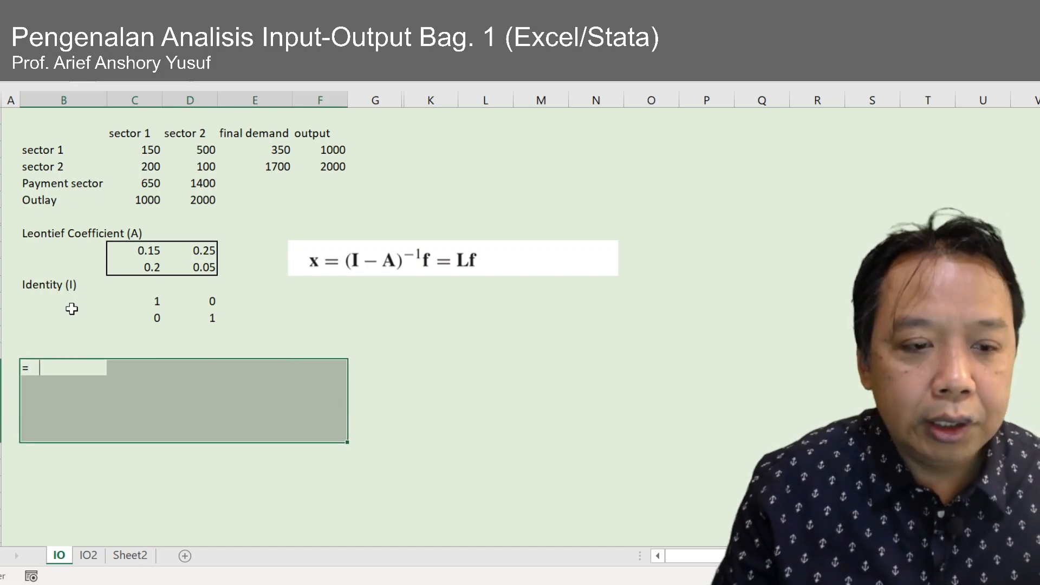
text(MUNIT(5)
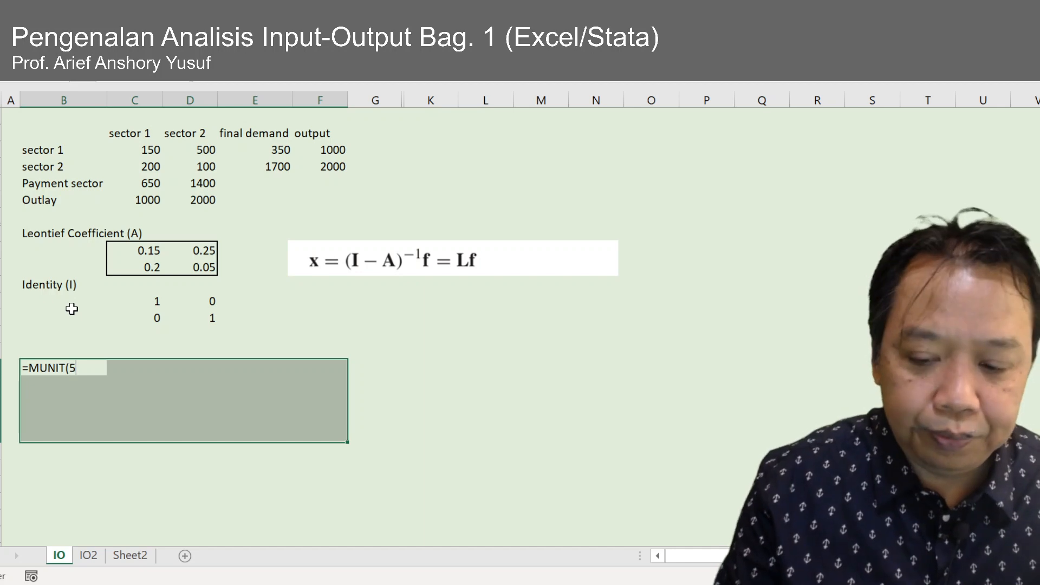
text())
key(ctrl+shift+Return)
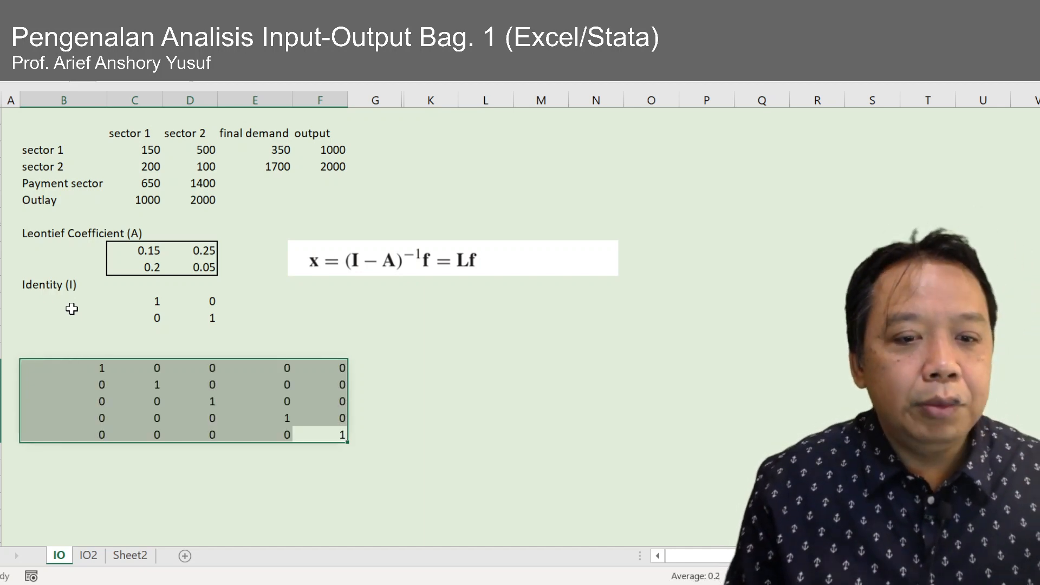
- Undo the 5×5 =MUNIT(5) array below the 2×2 identity matrix
key(Down)
key(Down)
key(Down)
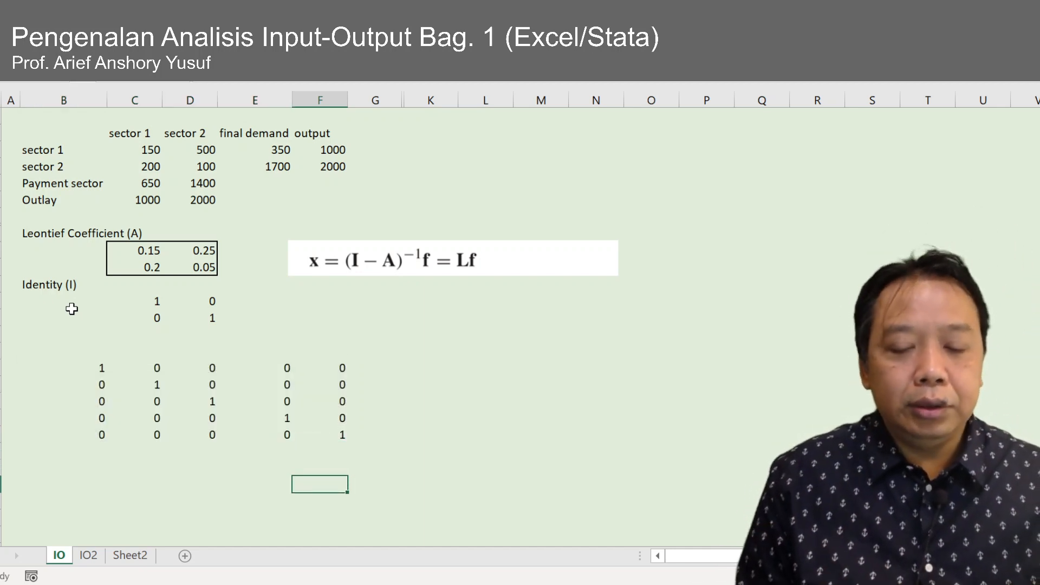
key(Up)
key(Up)
key(Up)
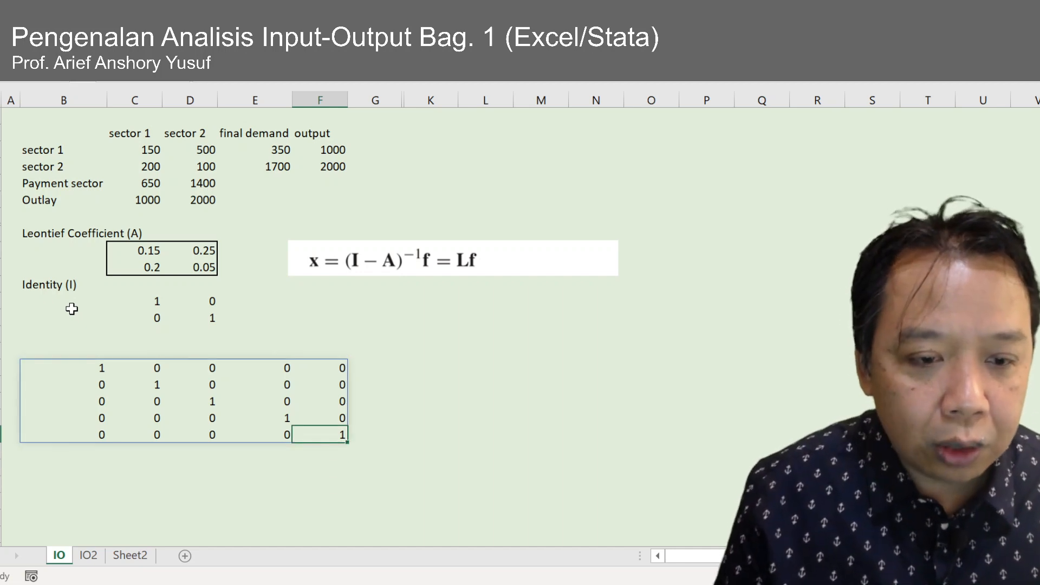
key(ctrl+z)
- Add an outside border around the 2×2 identity matrix in columns C and D
key(Up)
key(Up)
key(Up)
key(Up)
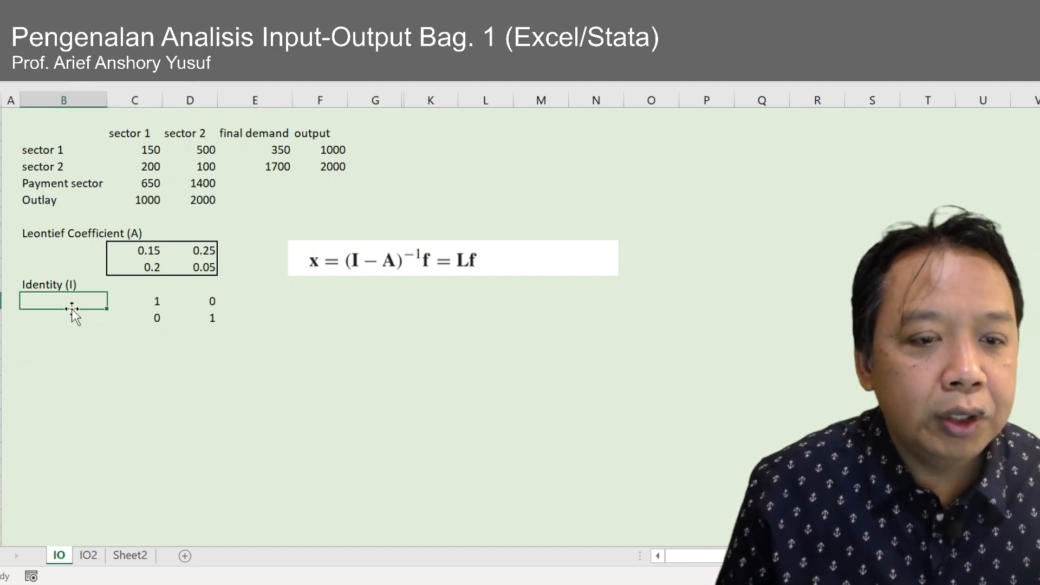
key(Right)
key(shift+Right)
key(shift+Down)
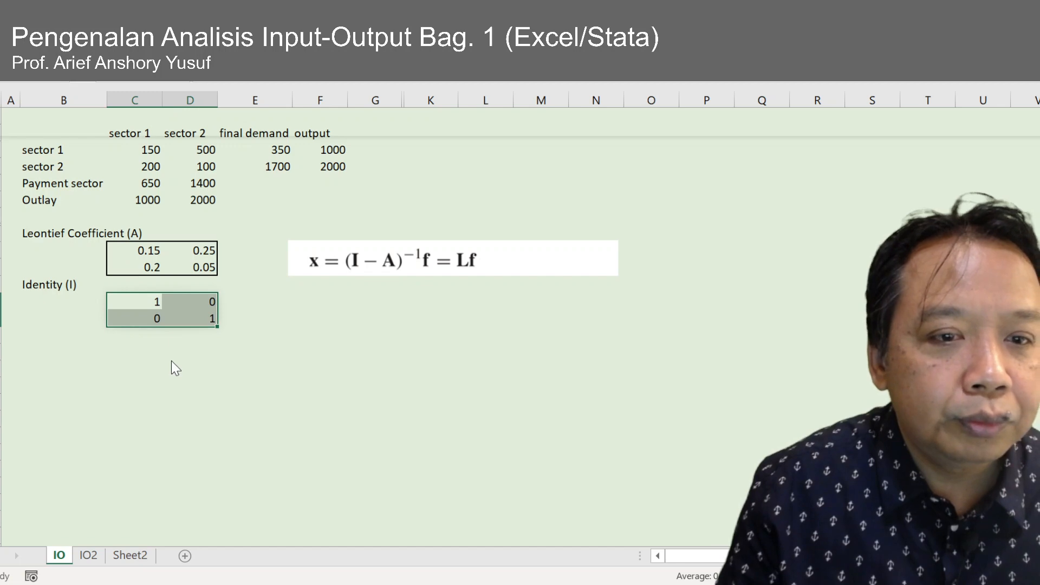
click(129, 302)
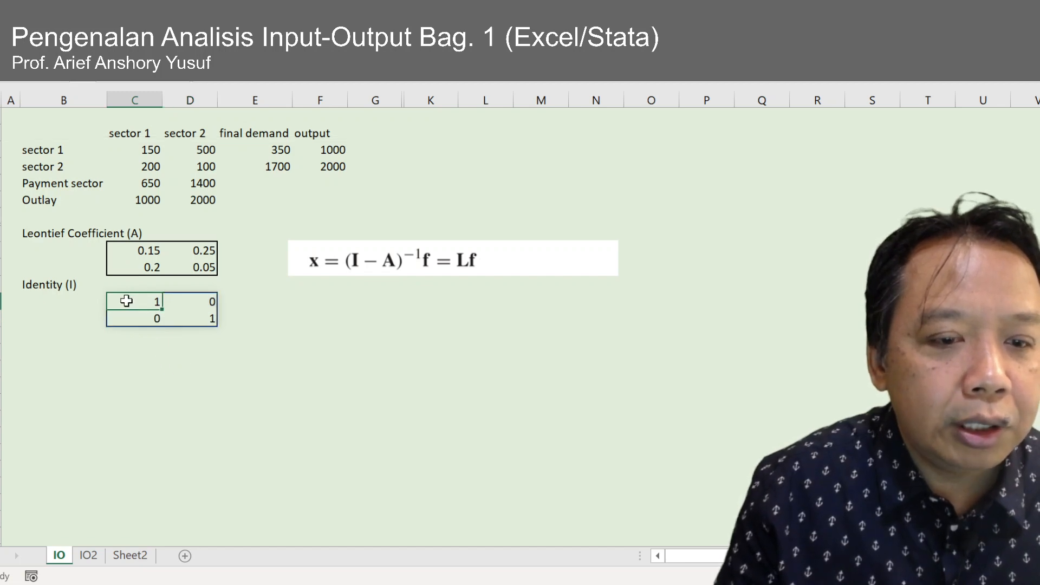
drag(127, 302, 193, 319)
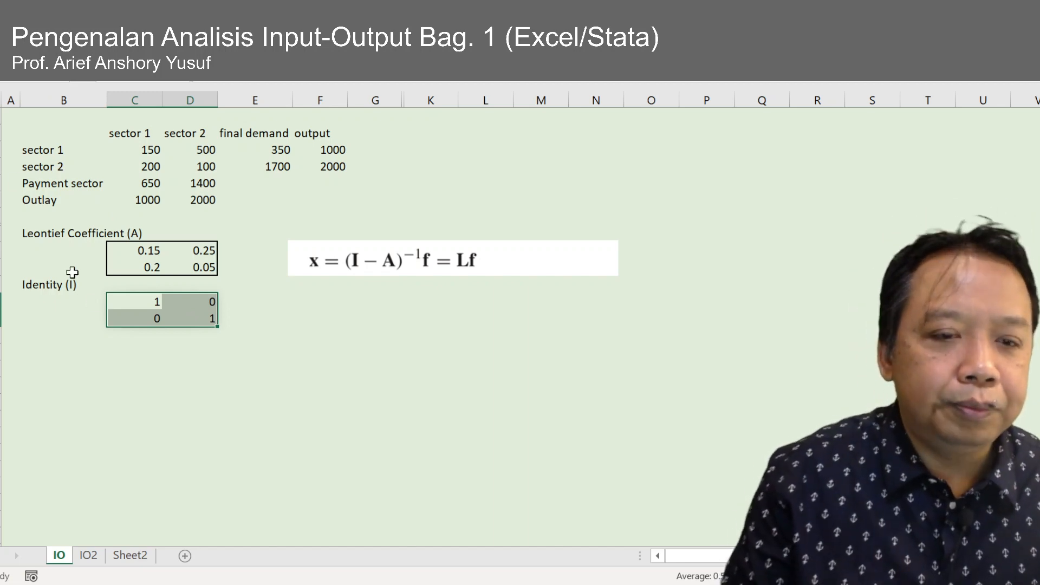
click(173, 415)
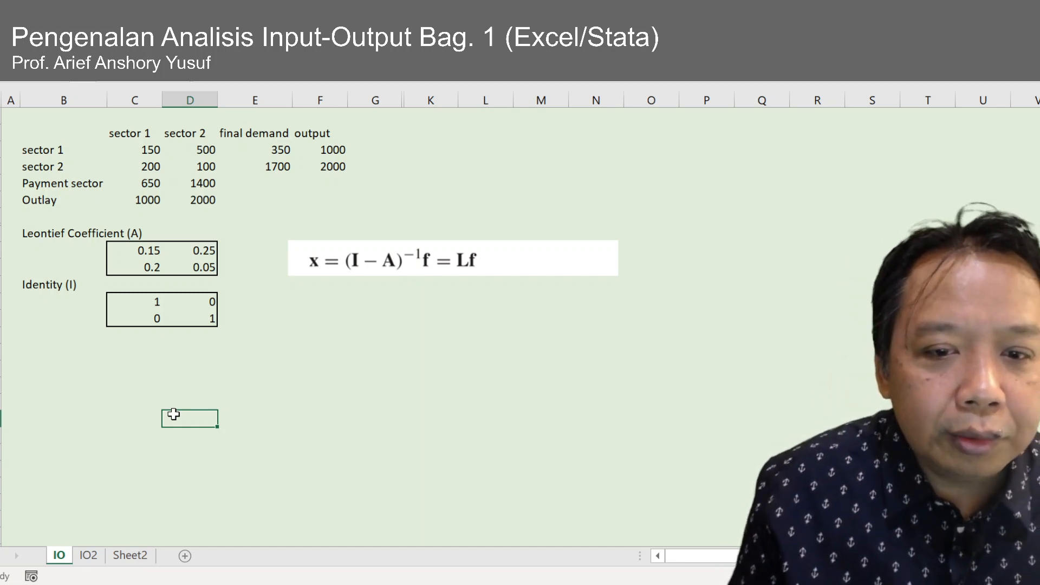
- Enter the label I-A in column B, leaving one blank row beneath the identity matrix
key(Up)
key(Up)
key(Up)
key(Up)
key(Left)
key(Left)
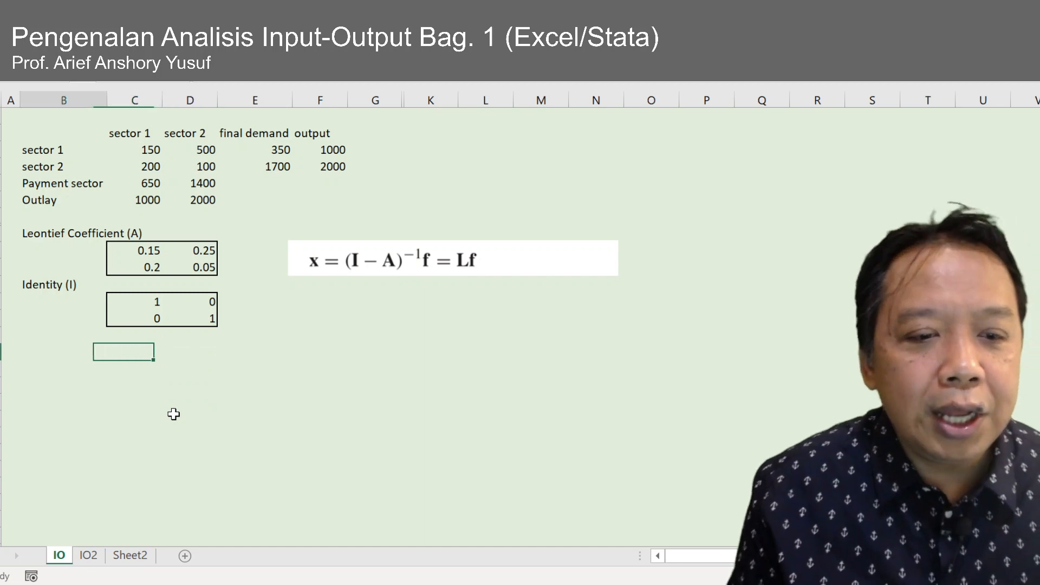
key(Left)
key(Left)
key(Up)
key(Right)
key(Down)
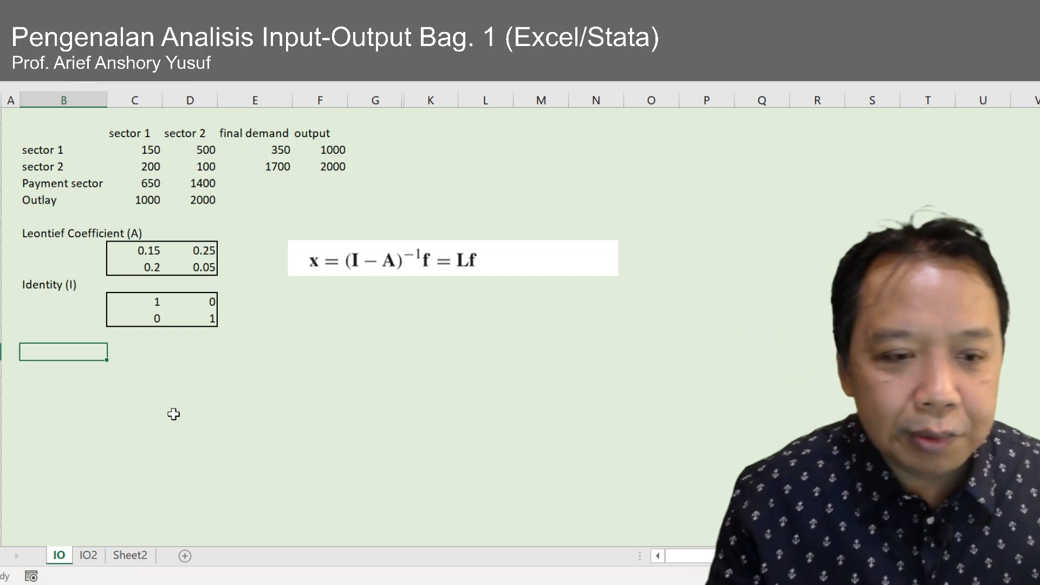
text(I-)
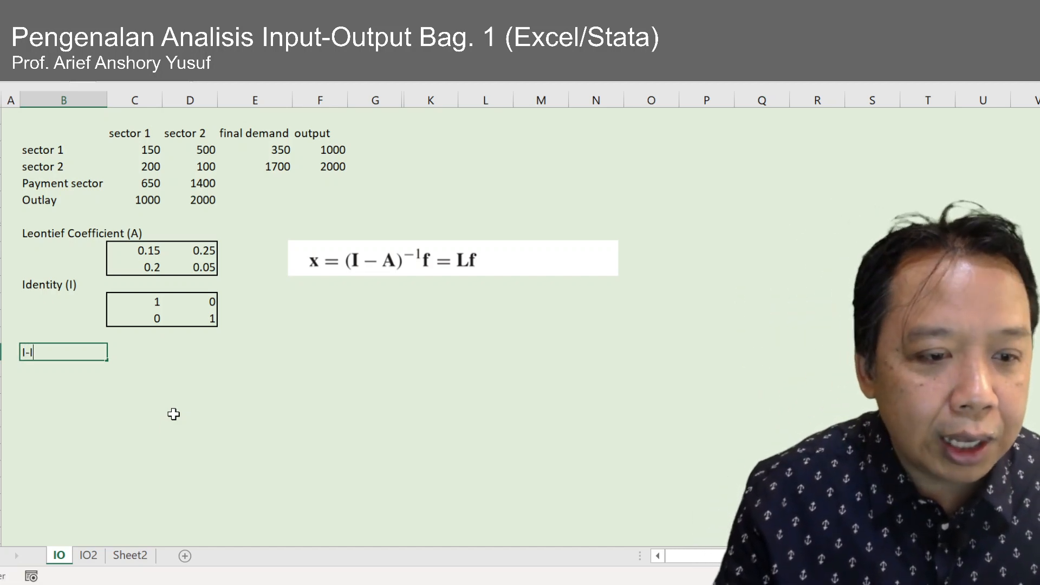
text(A)
key(Right)
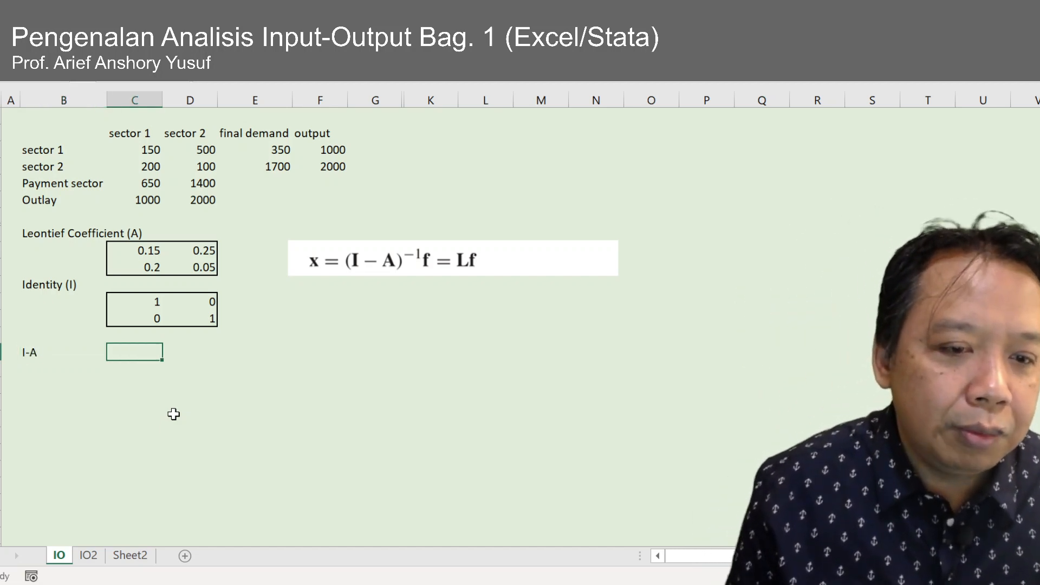
- Delete the I-A label and enter it one row higher, directly beneath the identity matrix in column B
key(Left)
key(Delete)
key(Up)
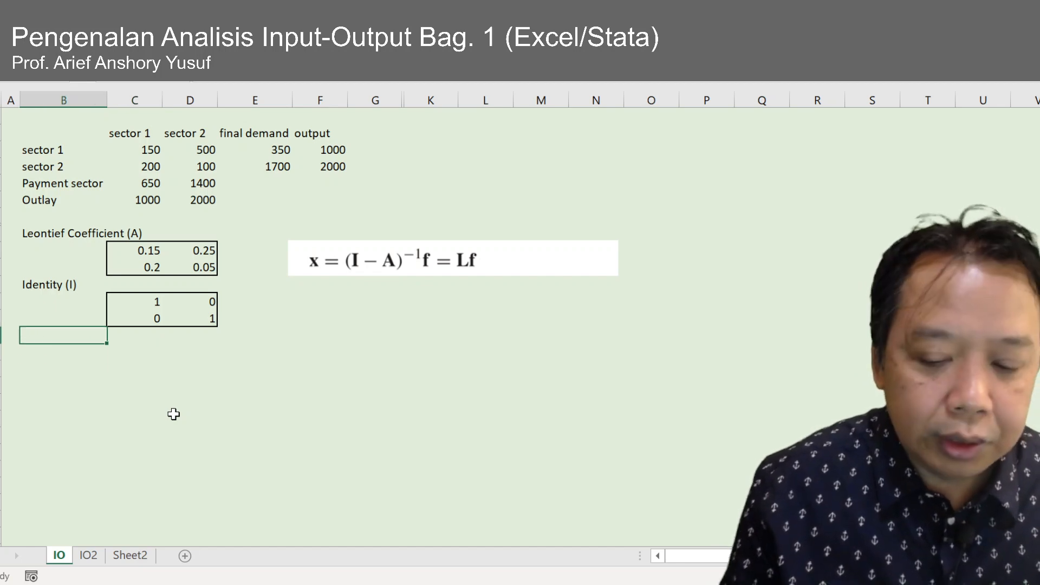
text(I-A)
key(Return)
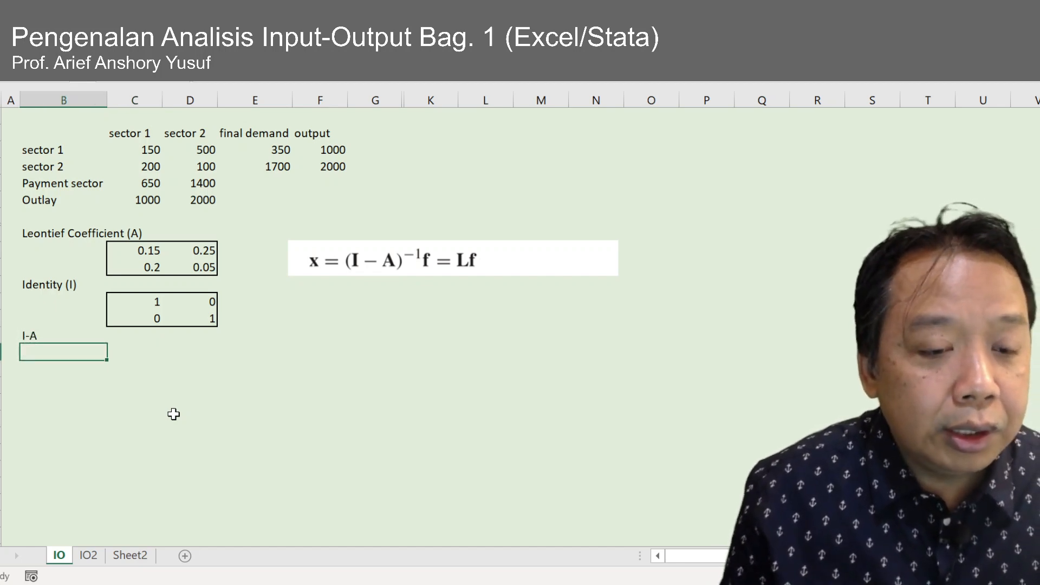
- In column C below the I-A label, enter a formula subtracting the first Leontief coefficient from identity cell C16
key(Right)
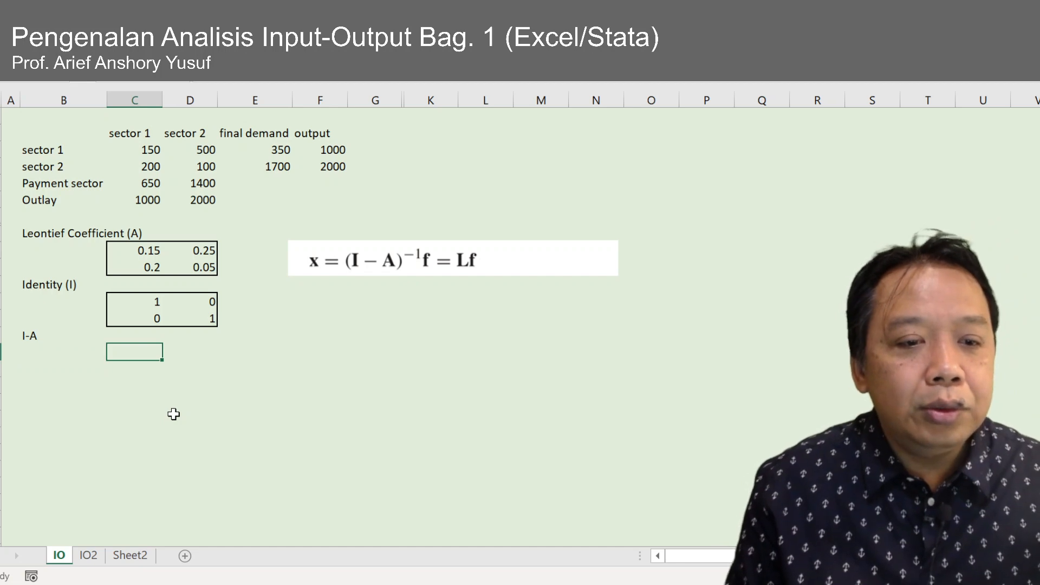
text(=)
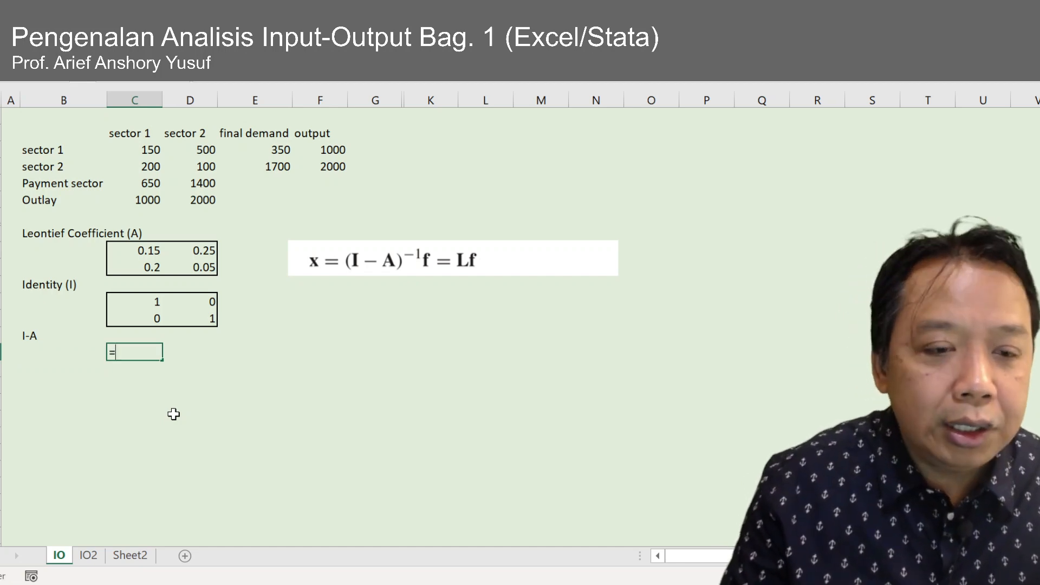
click(135, 301)
text(-)
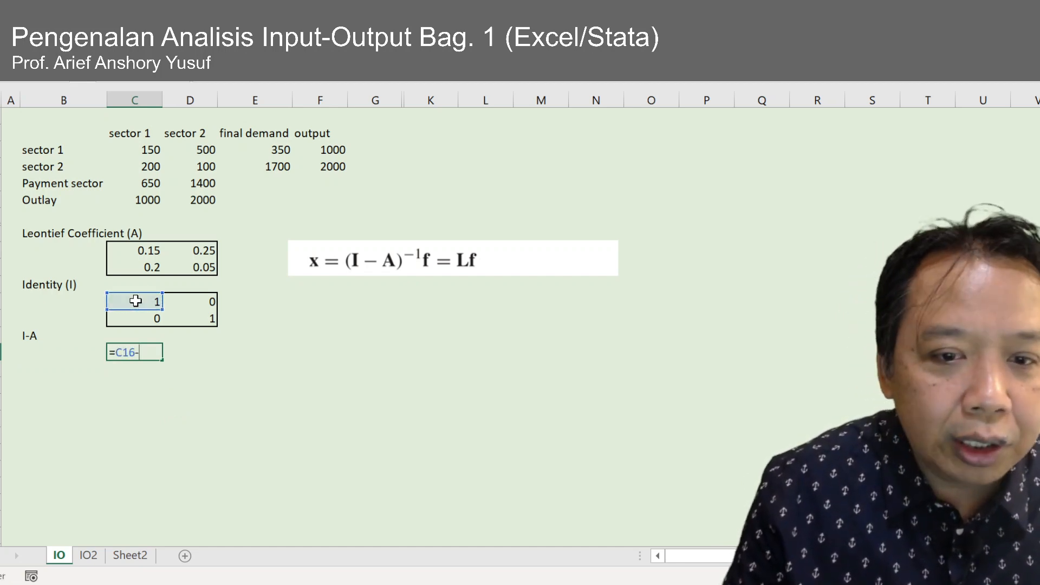
click(150, 252)
key(Return)
- Copy the subtraction formula into the other three cells of the 2×2 I-A matrix in columns C and D
key(Up)
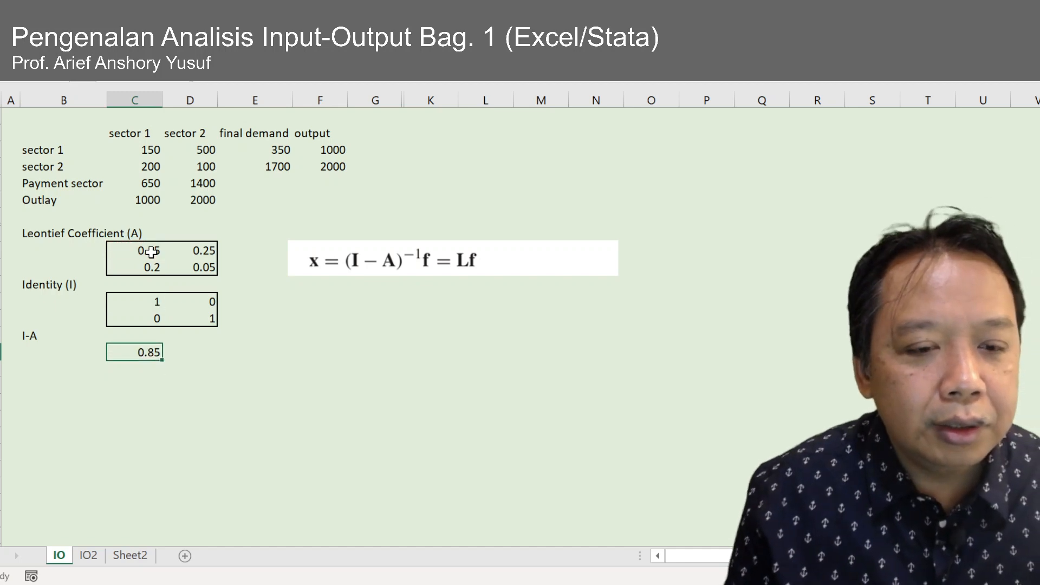
key(ctrl+c)
key(Down)
key(ctrl+v)
key(Up)
key(Right)
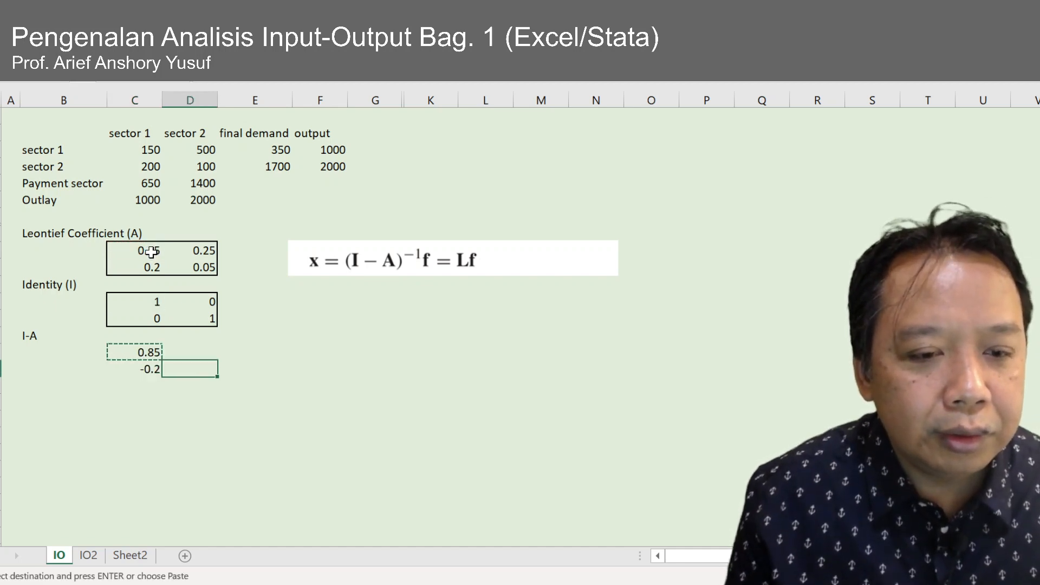
key(ctrl+v)
key(Down)
key(ctrl+v)
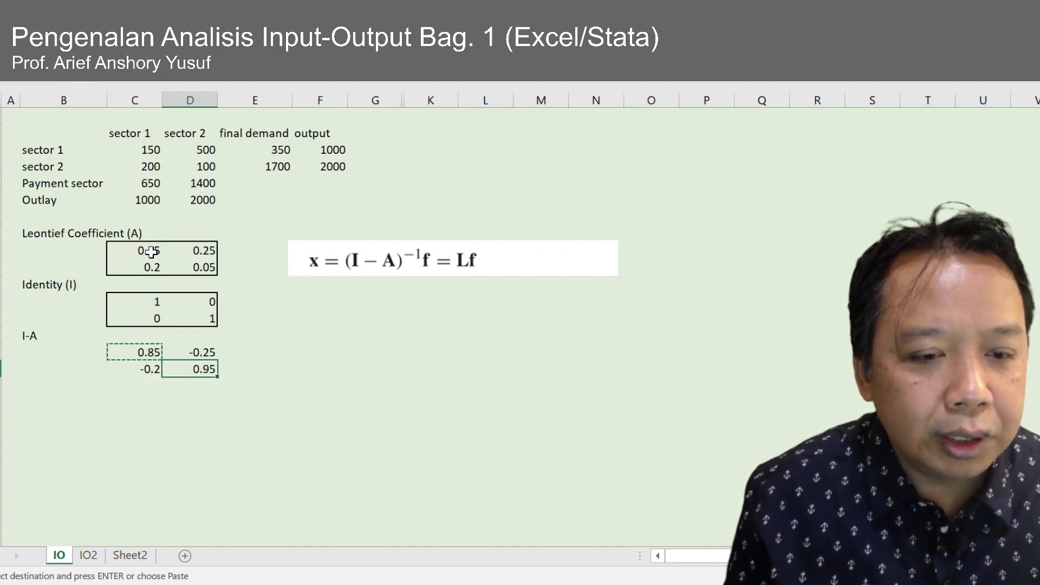
key(Down)
key(Down)
key(Escape)
key(Left)
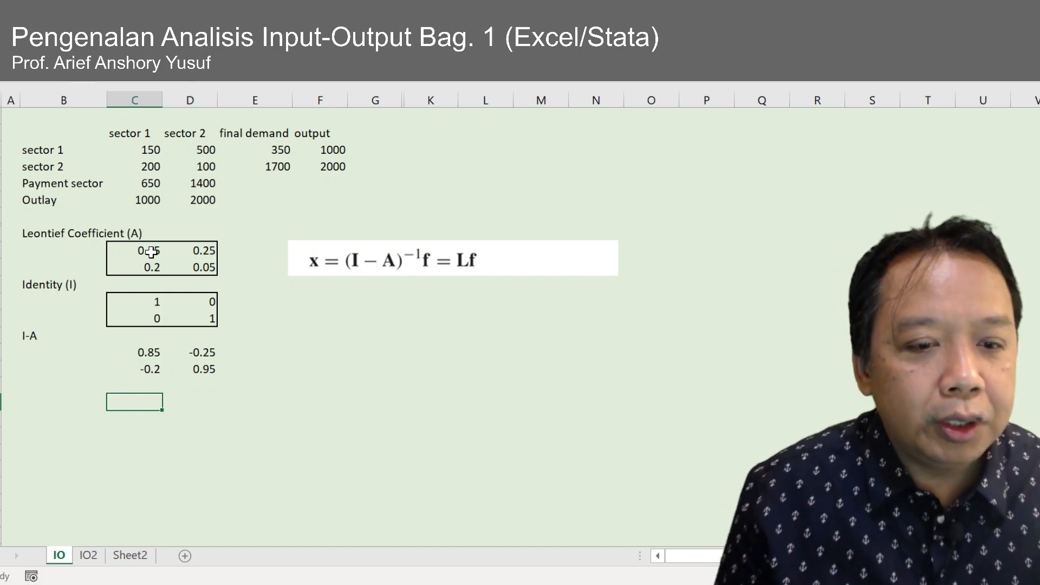
- Add an outside border around the 2×2 I-A matrix
key(Up)
key(Up)
key(Up)
key(shift+Right)
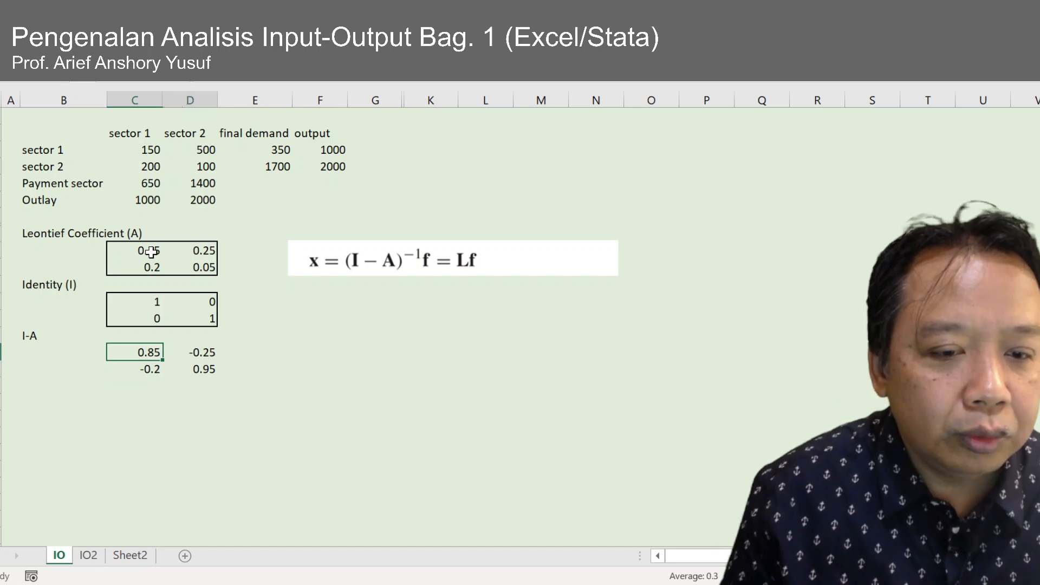
key(shift+Down)
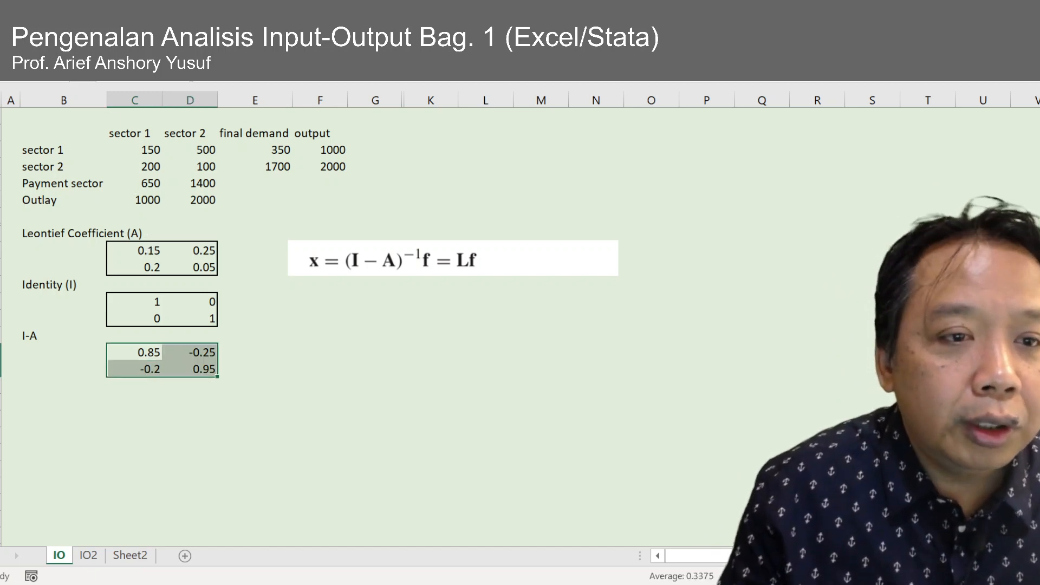
click(39, 53)
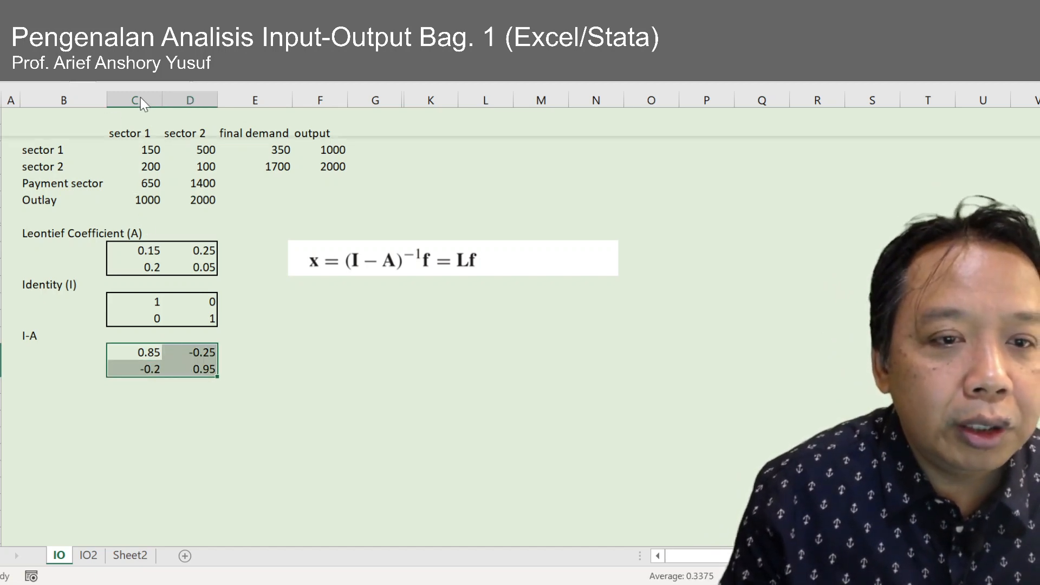
click(127, 399)
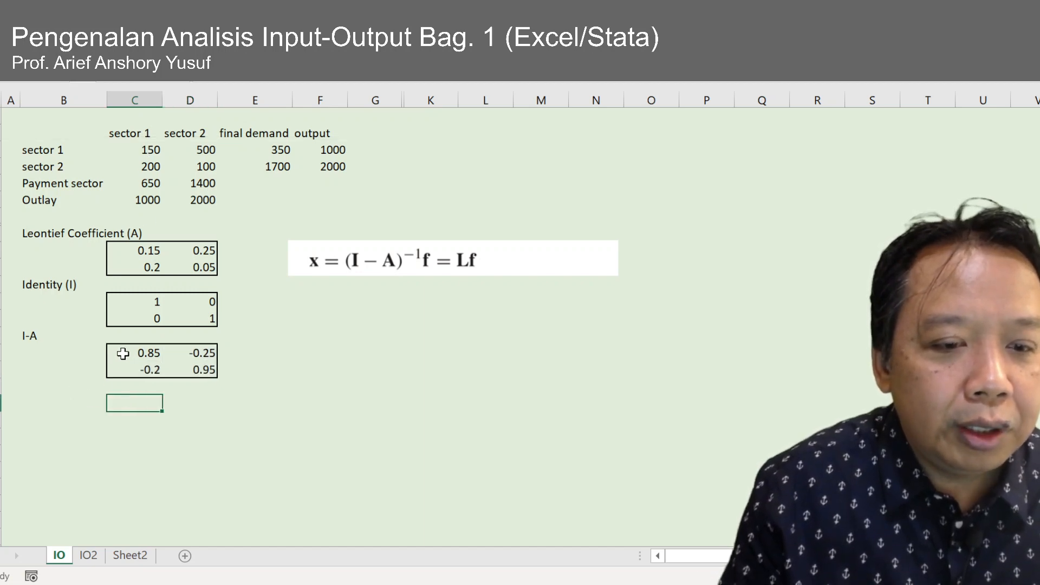
drag(123, 351, 197, 372)
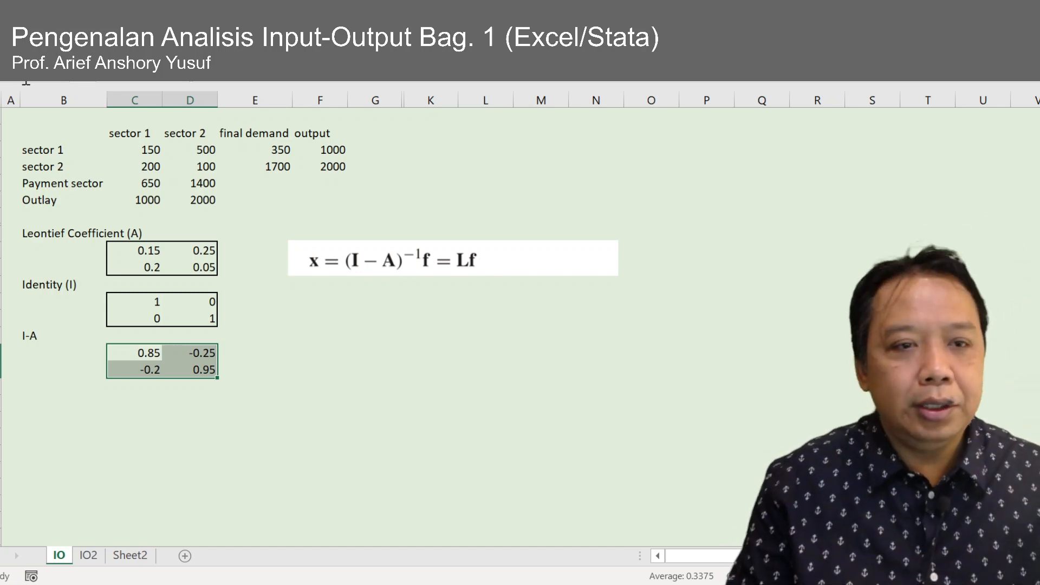
- Enter the label (I-A)^-1 in column B directly below the I-A matrix
key(Down)
key(Down)
key(Left)
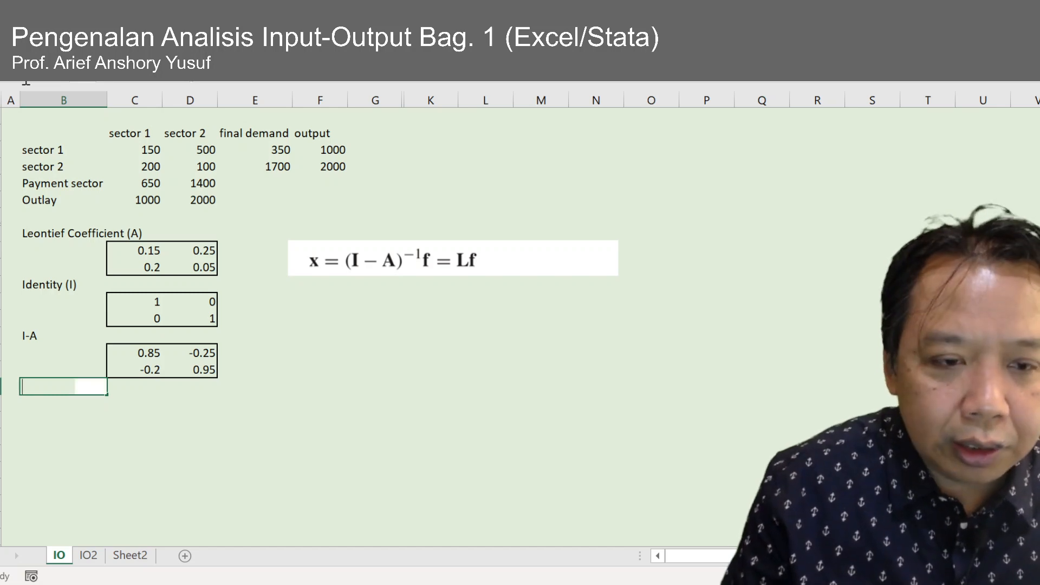
text((I)
key(BackSpace)
key(BackSpace)
text(I)
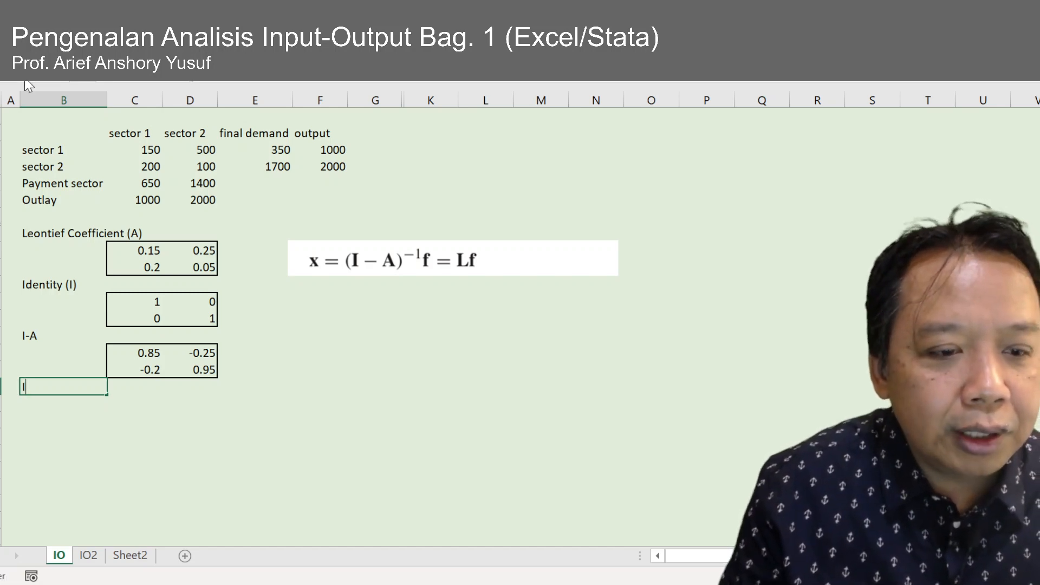
key(BackSpace)
text((I-A))
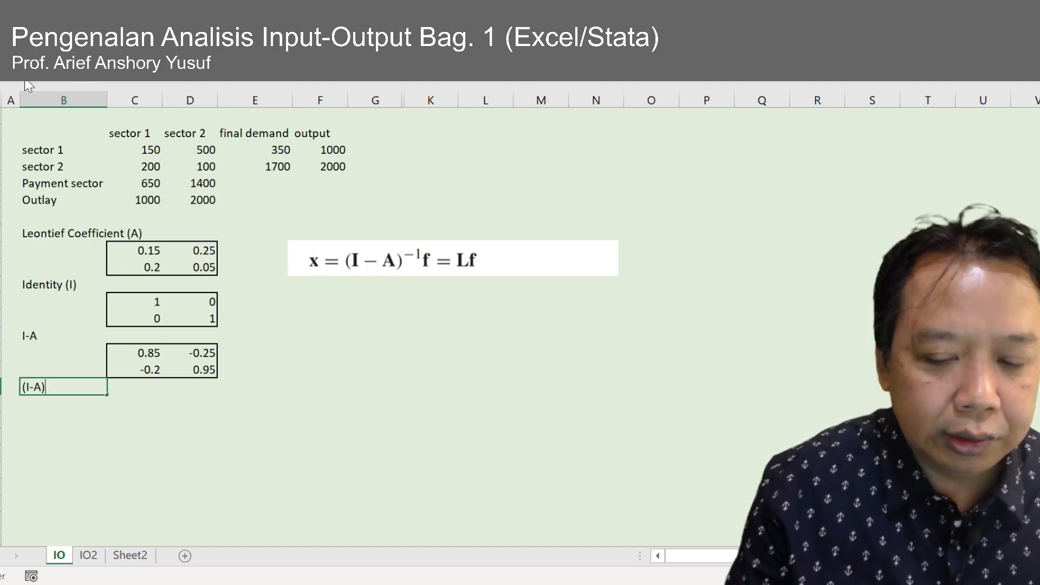
text(^-1)
key(Return)
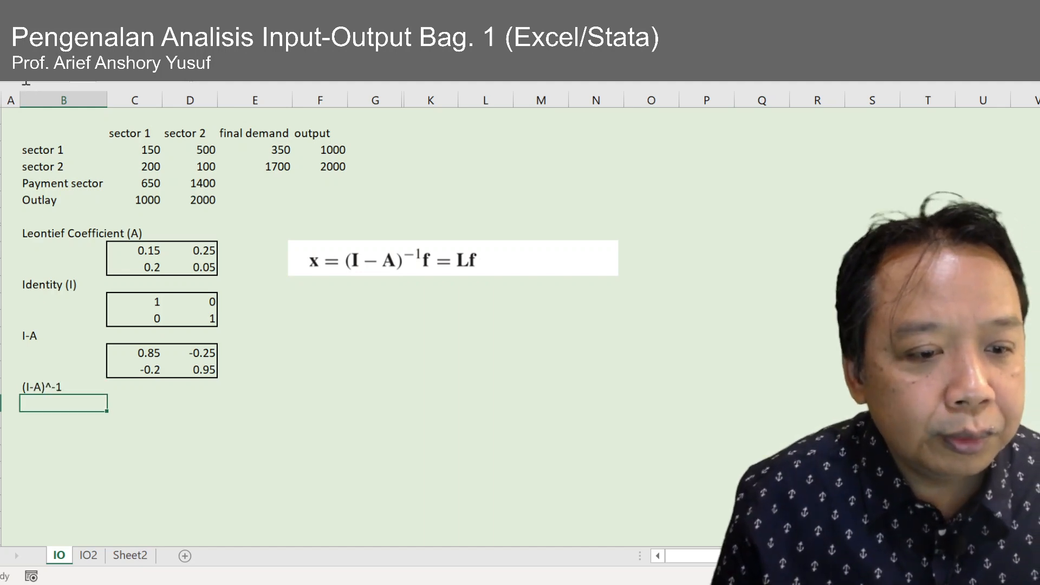
key(Right)
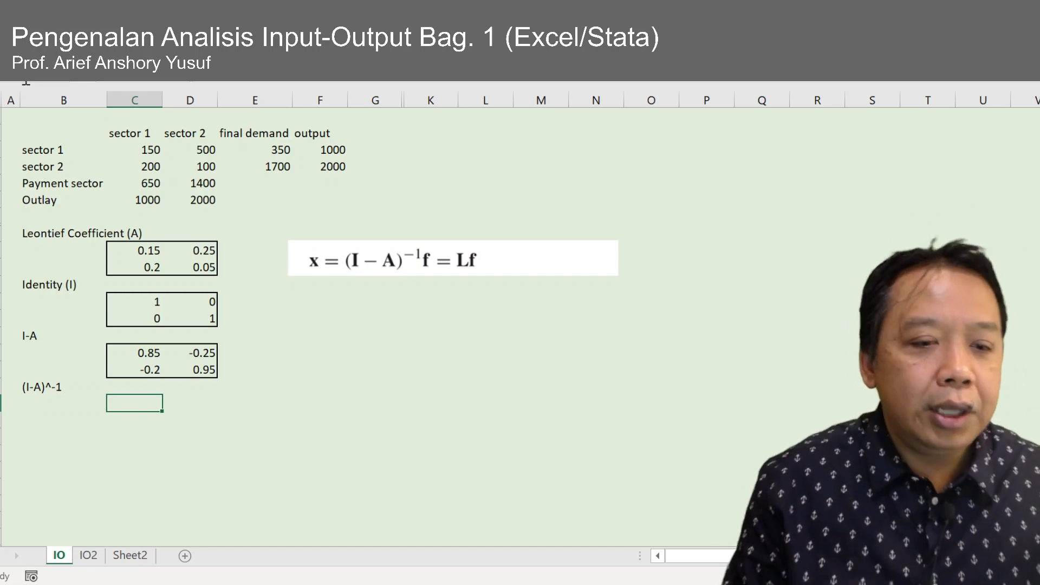
key(Up)
key(Up)
key(Up)
key(Up)
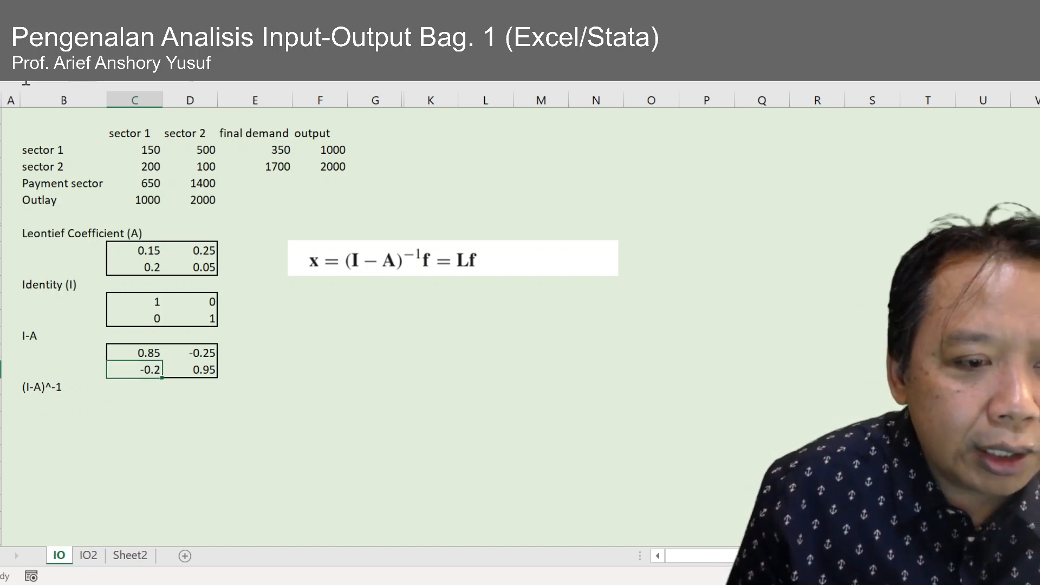
key(Down)
key(Down)
key(Down)
key(Down)
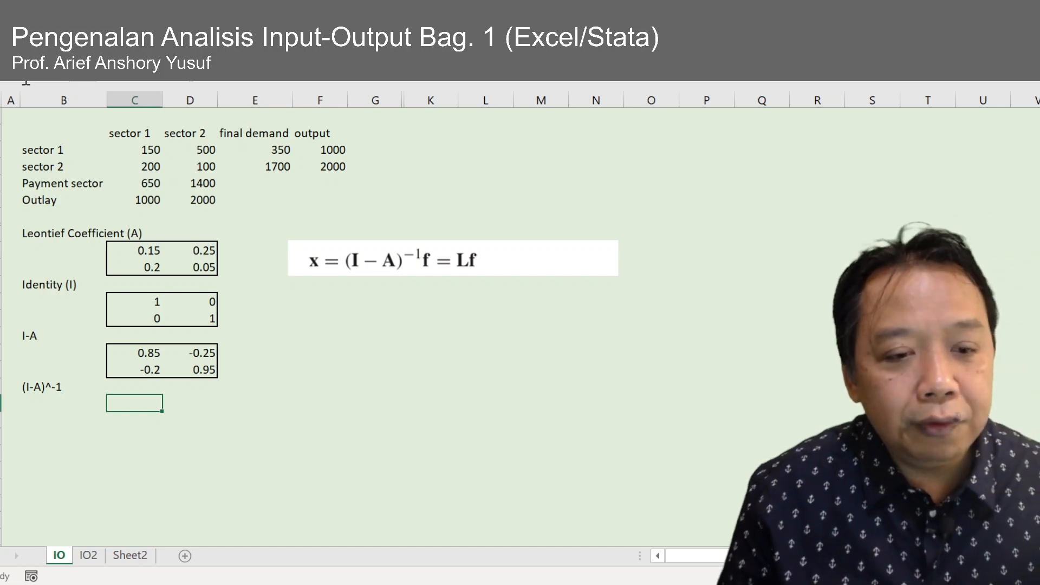
- Fill the 2×2 range C22:D23 below the (I-A)^-1 label with the array formula =MINVERSE(C19:D20)
key(shift+Right)
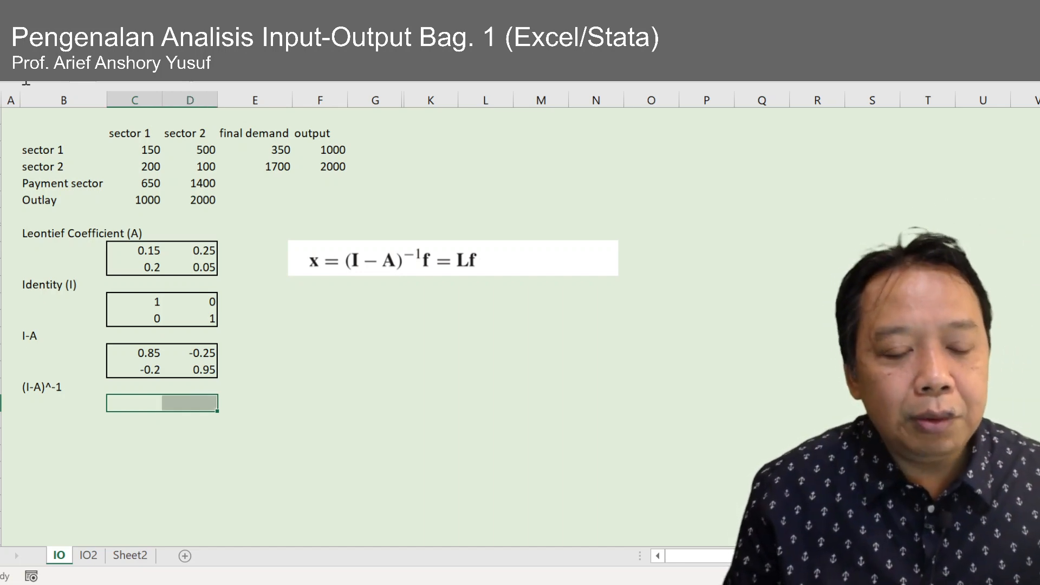
key(shift+Left)
key(shift+Right)
key(shift+Down)
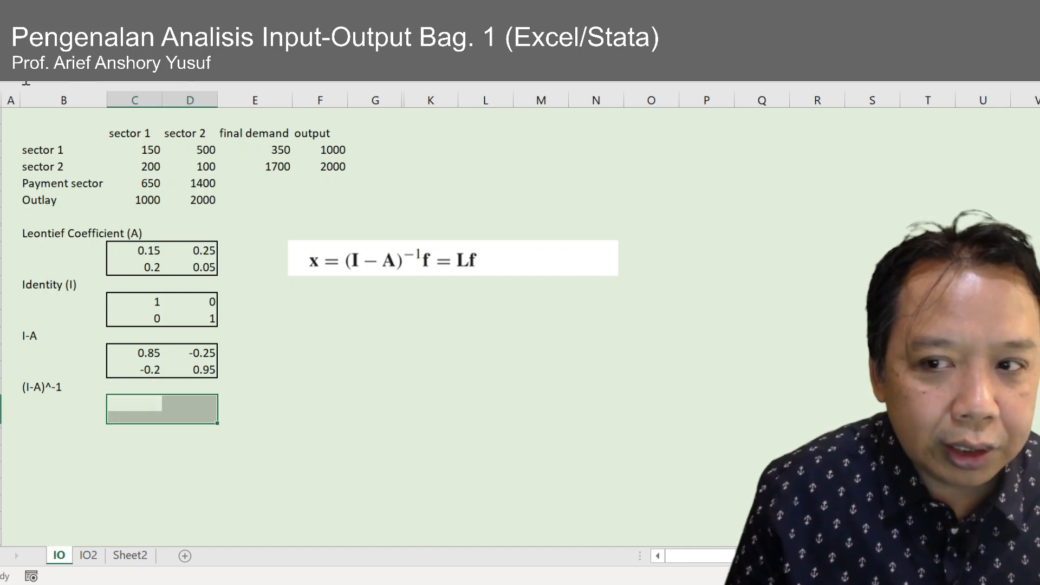
text(=)
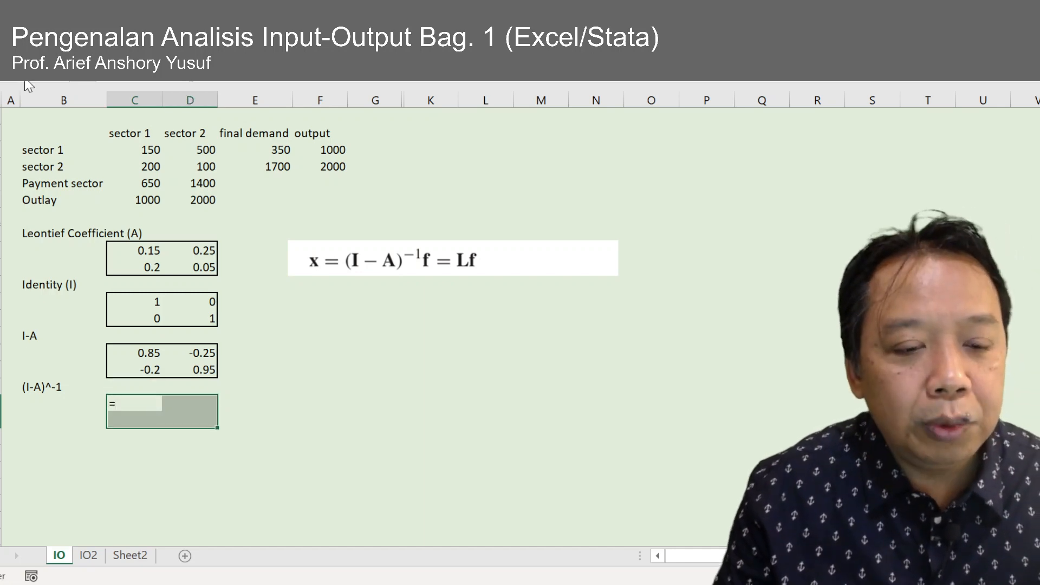
text(M)
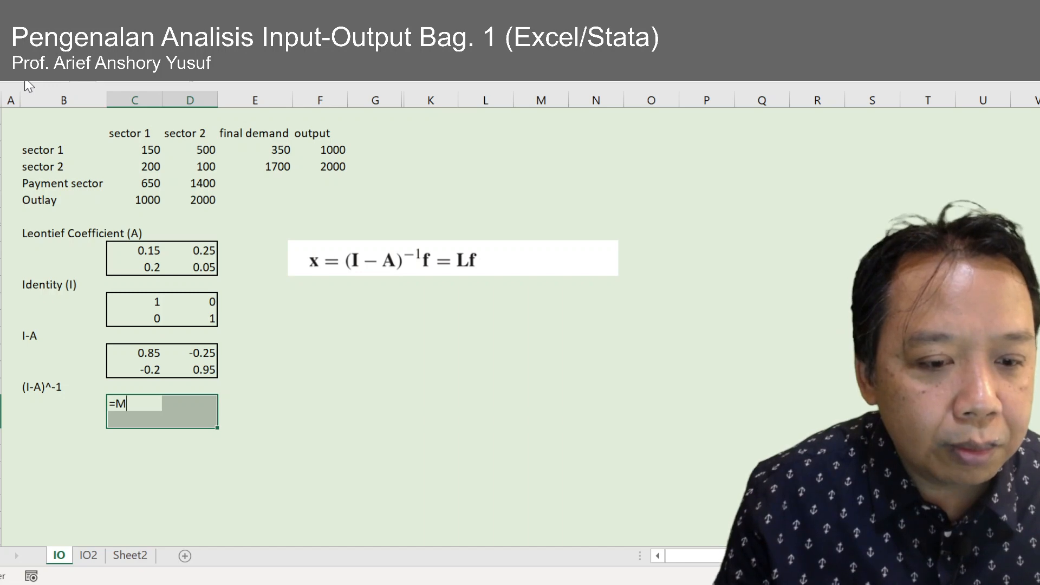
text(I)
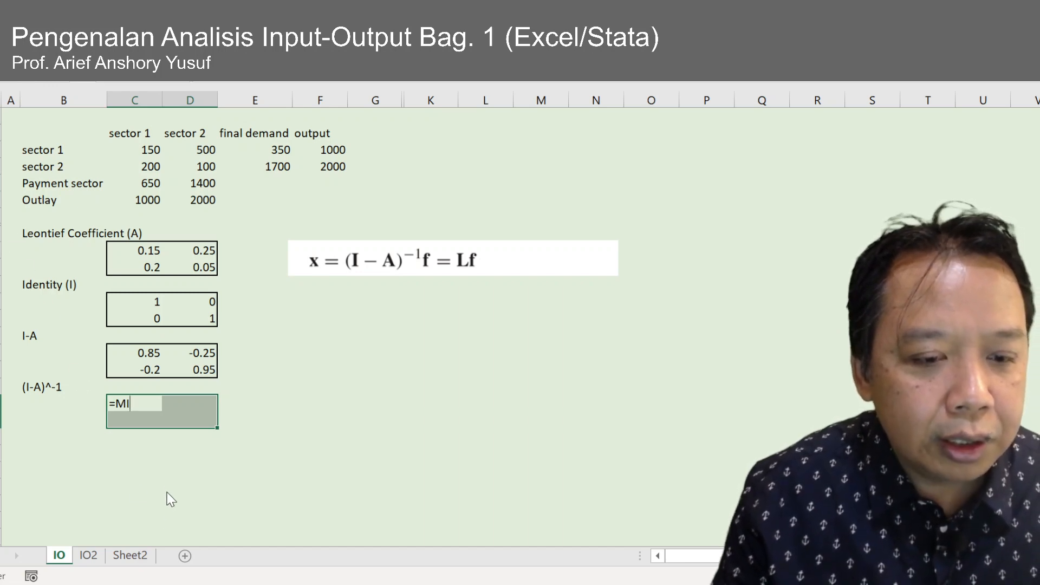
text(NVERSE()
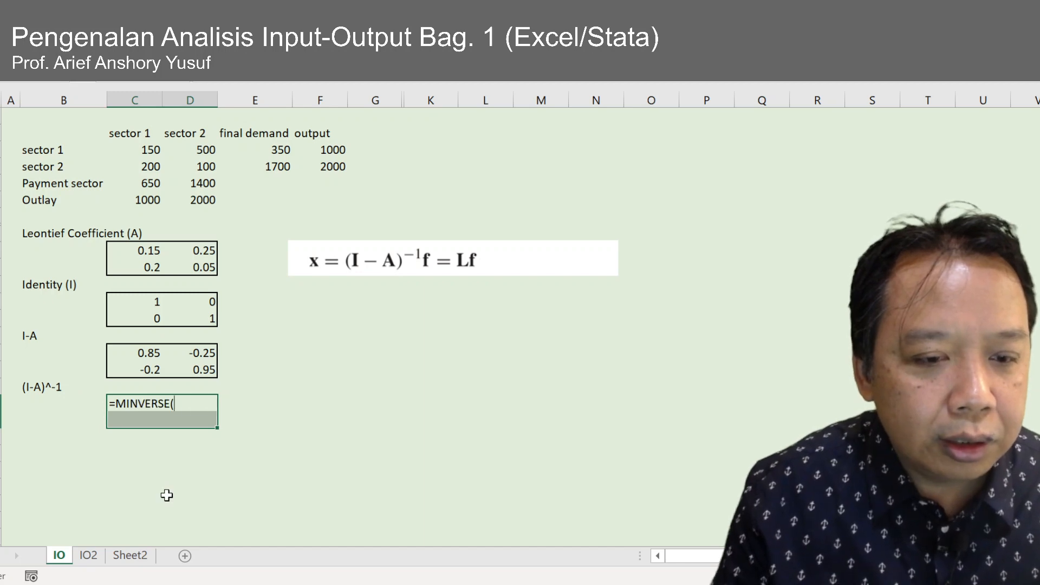
drag(138, 351, 202, 371)
text())
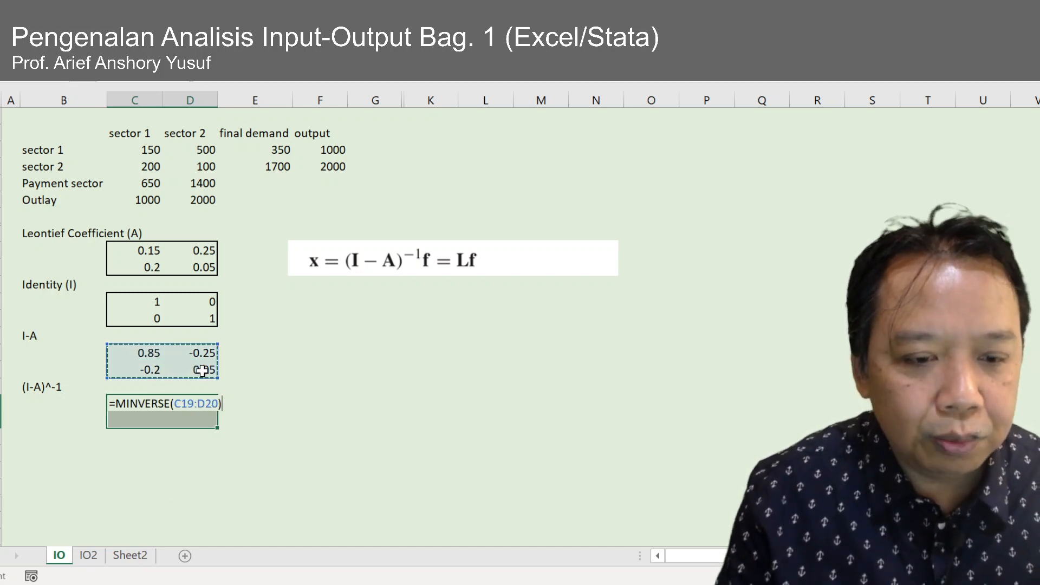
key(ctrl+shift+Return)
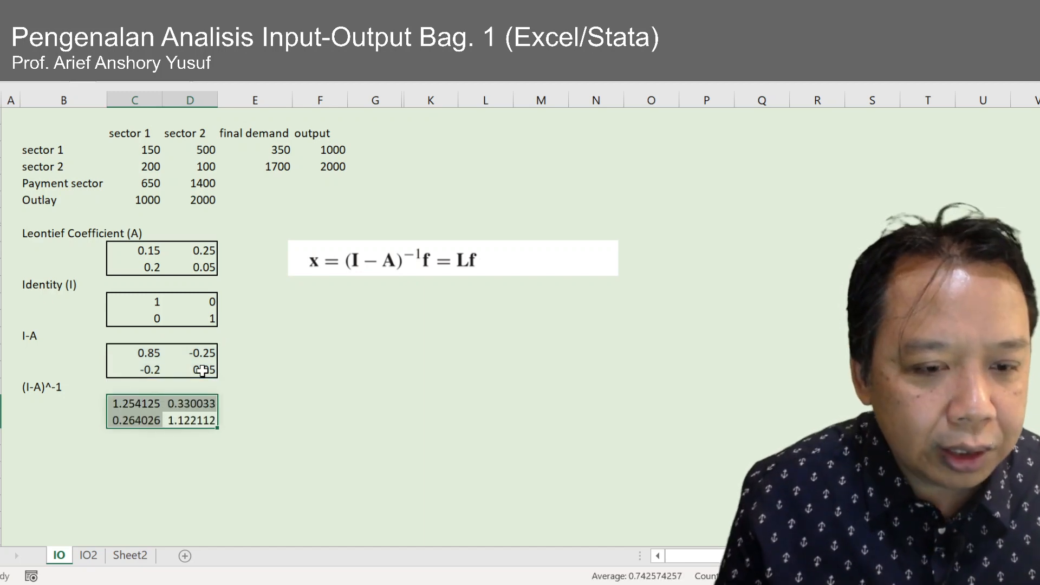
- Examine the individual cells of the inverse matrix in C22:D23
key(Down)
key(Down)
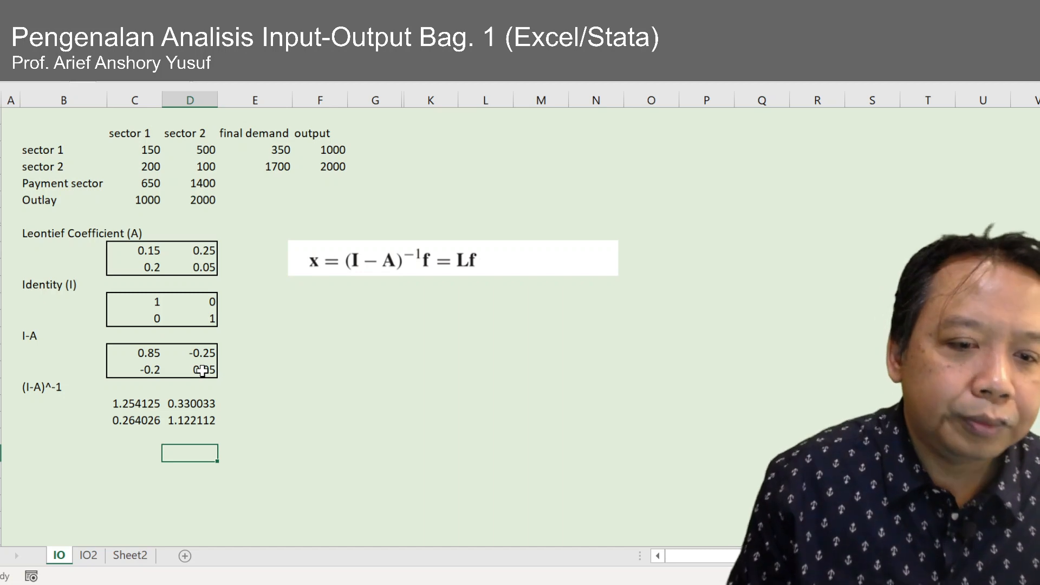
key(Up)
key(Up)
key(Up)
key(Left)
key(Down)
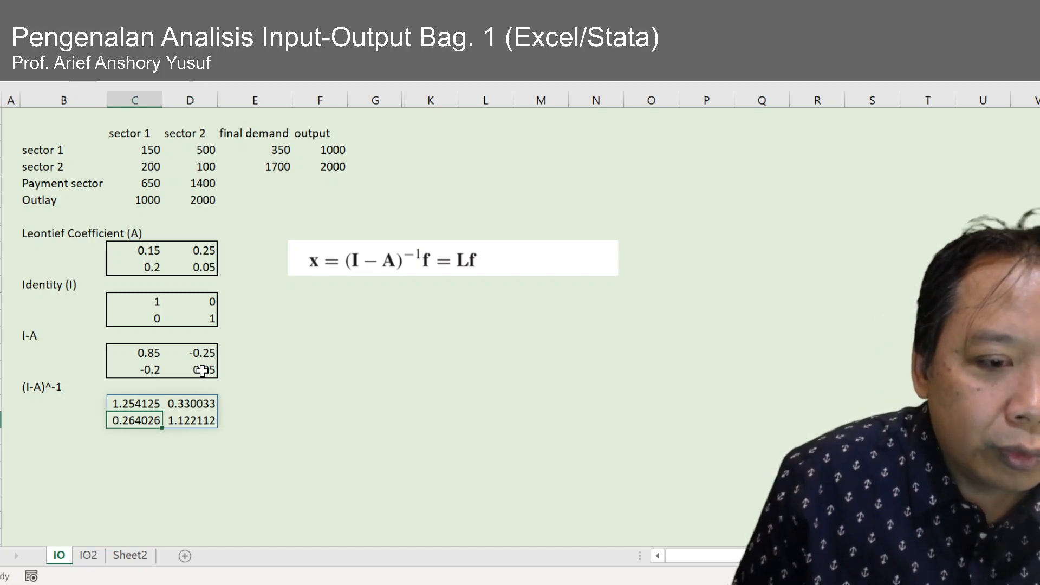
key(Right)
key(Up)
key(Left)
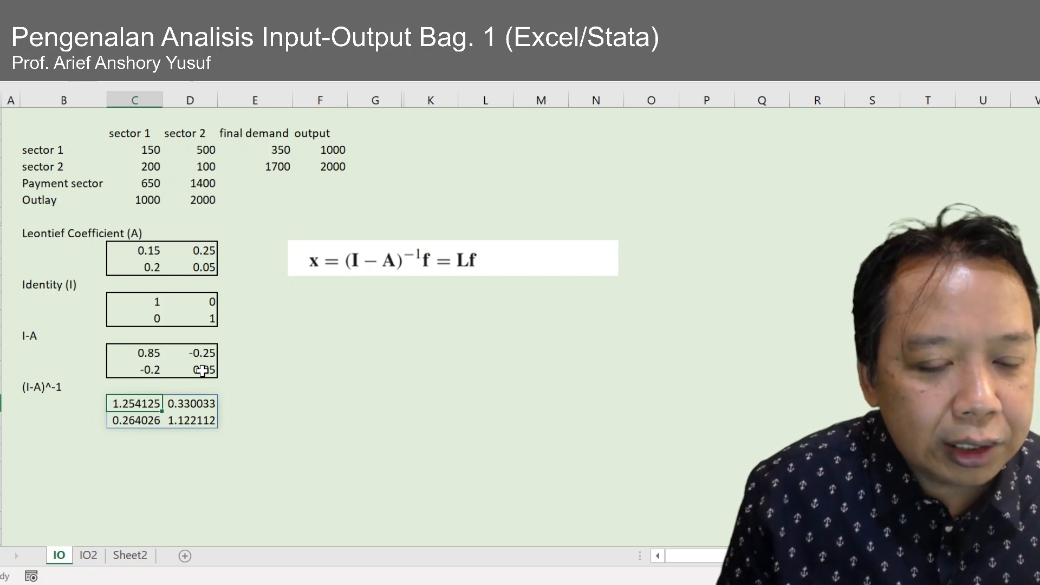
- Undo the inverse array formula entered in C22:D23 and return to cell C22
key(ctrl+z)
key(Up)
key(Down)
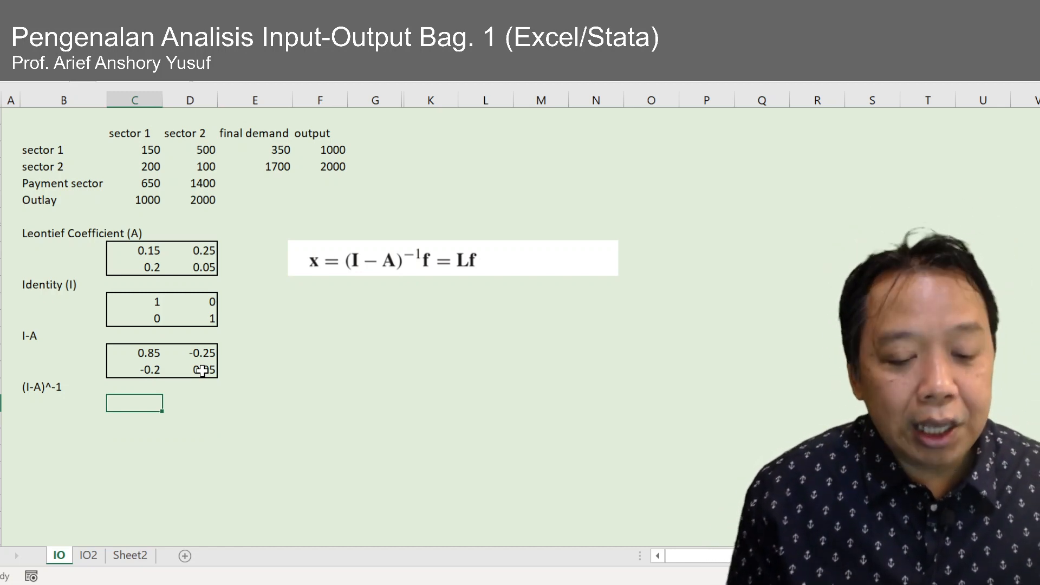
- Enter the array formula =MINVERSE(I_A) across C22:D23, using the named range for the I-A matrix
key(shift+Right)
key(shift+Down)
text(=)
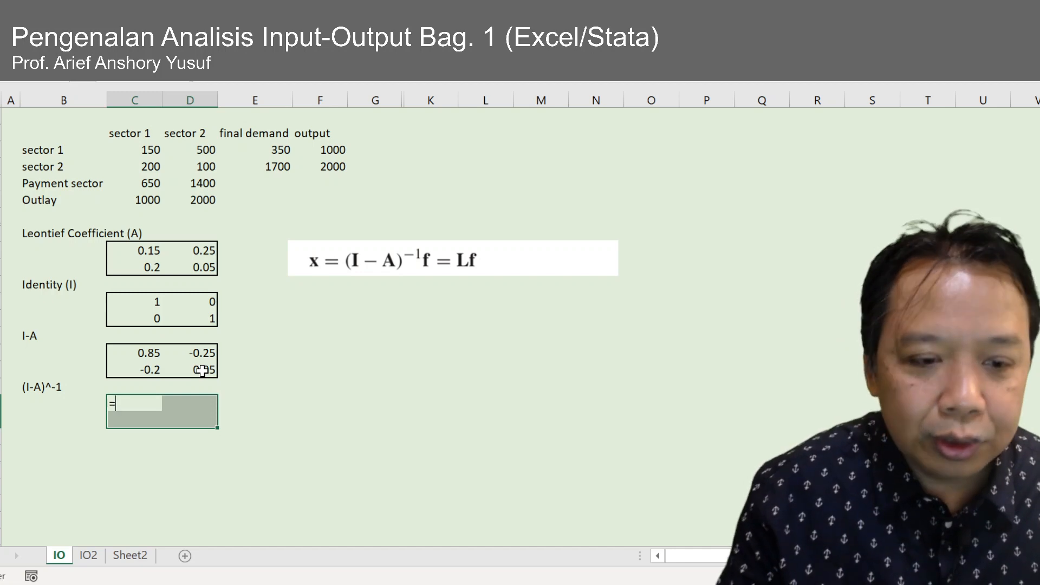
text(MINVER)
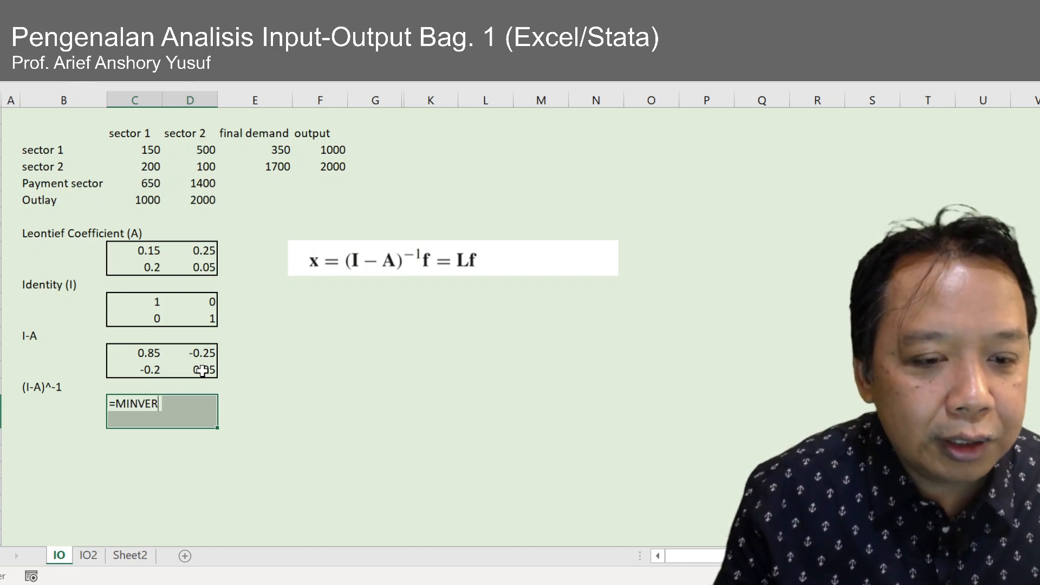
text(SE()
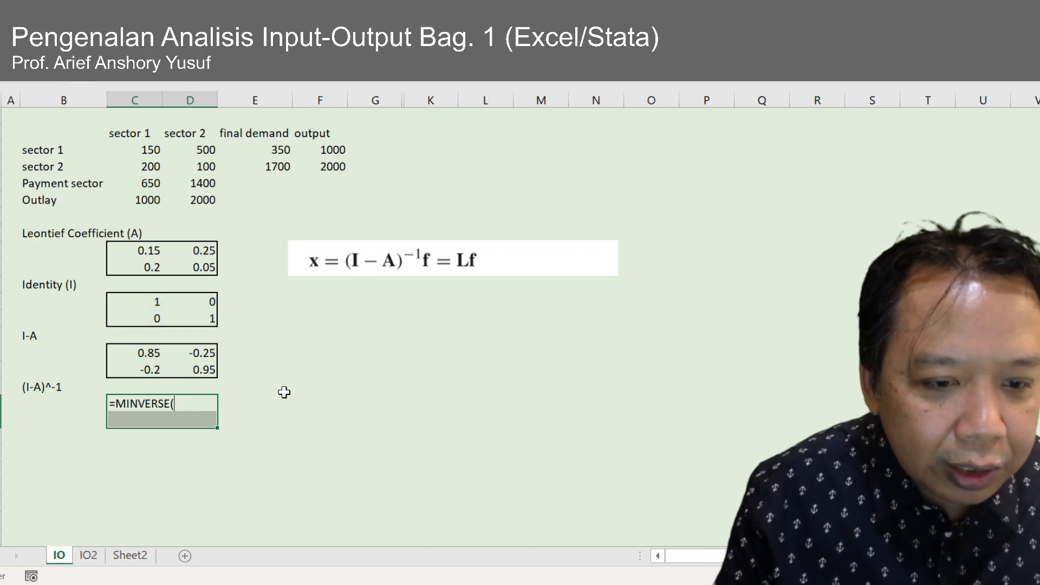
text(I)
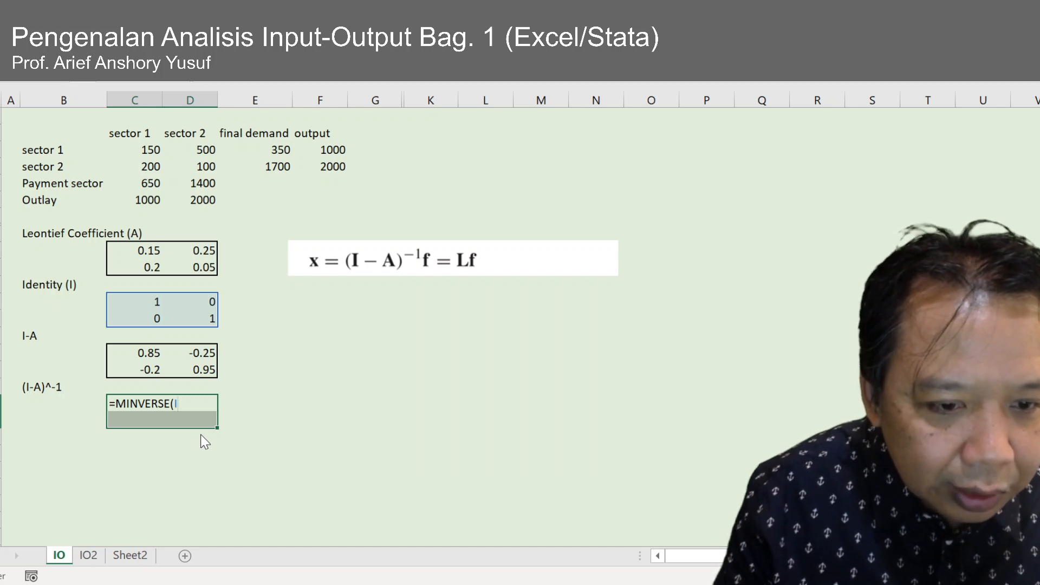
text(_A)
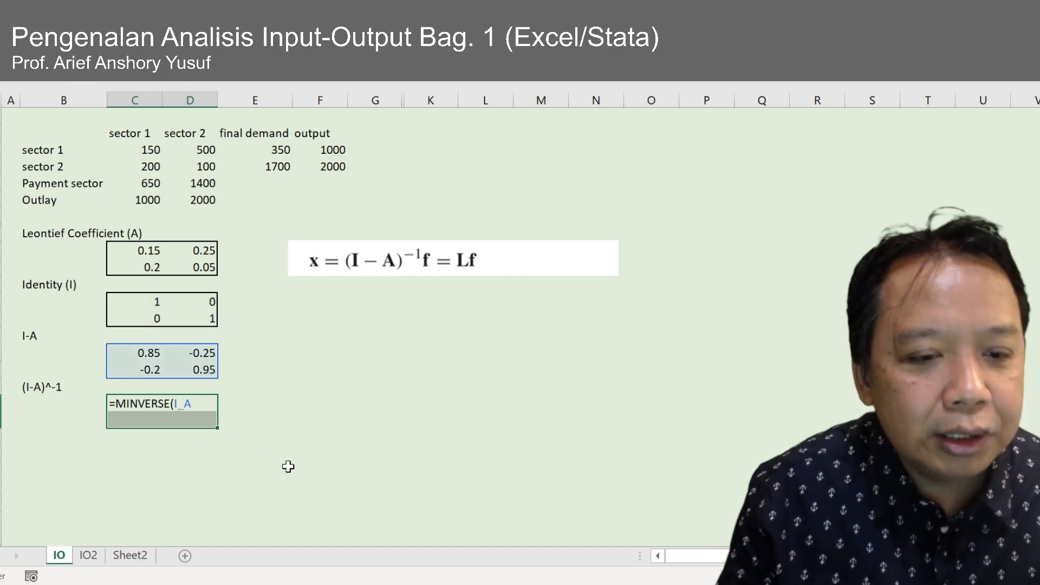
key(BackSpace)
key(BackSpace)
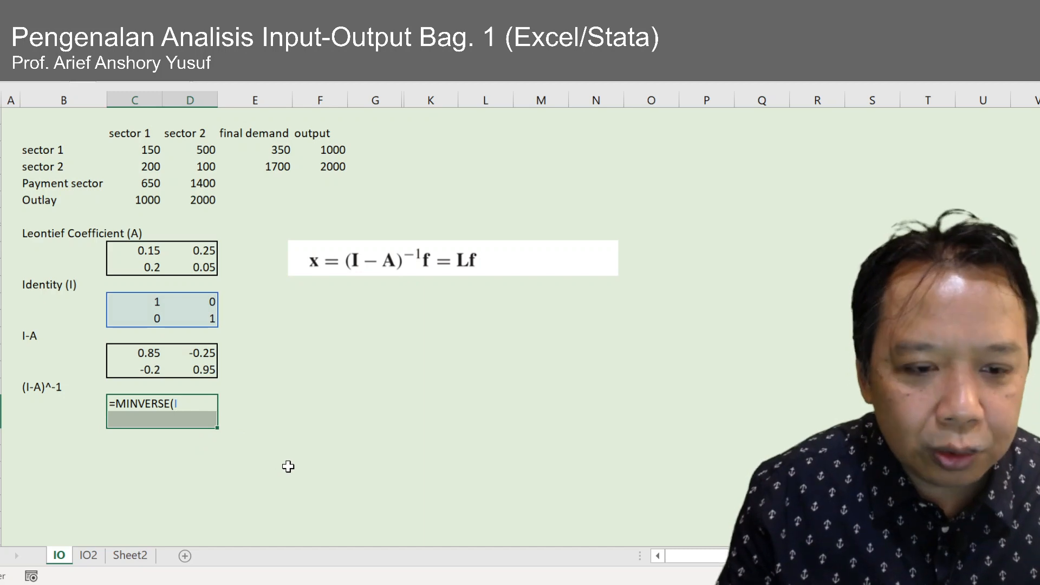
text(_A)
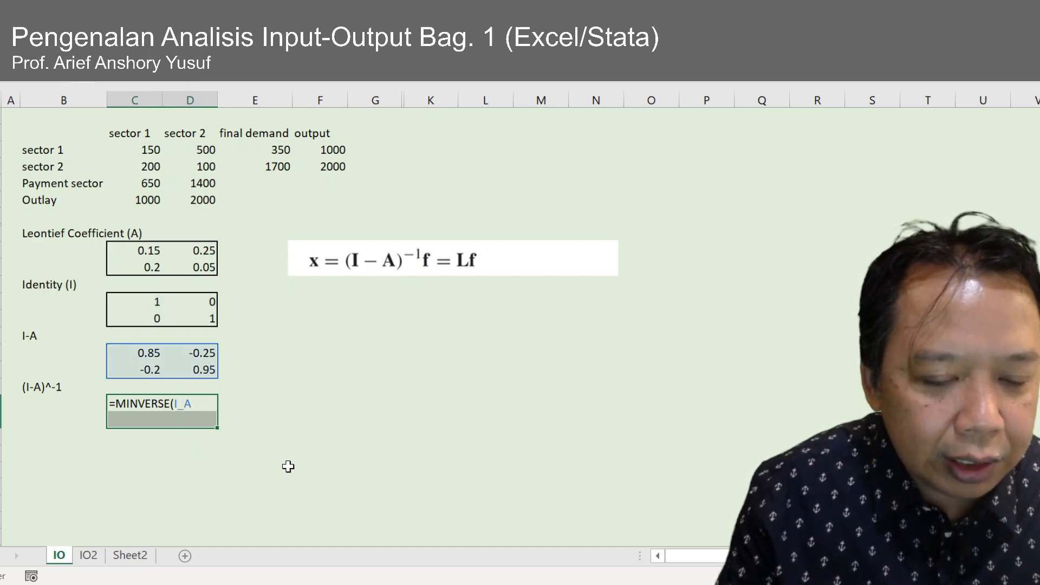
text())
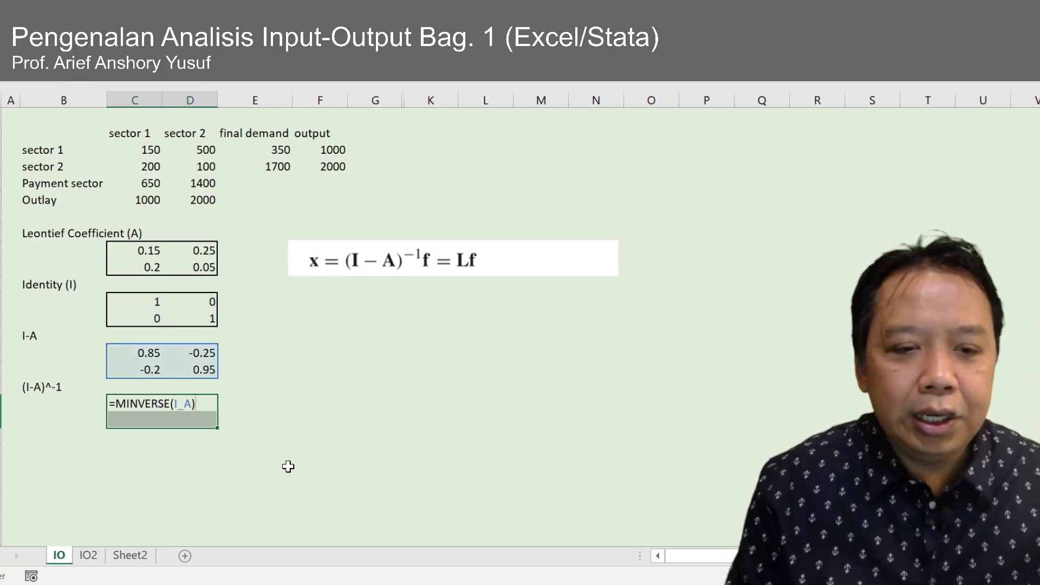
key(ctrl+shift+Return)
- Inspect the array formula behind the first cell of the inverse matrix without changing it
key(Down)
key(Down)
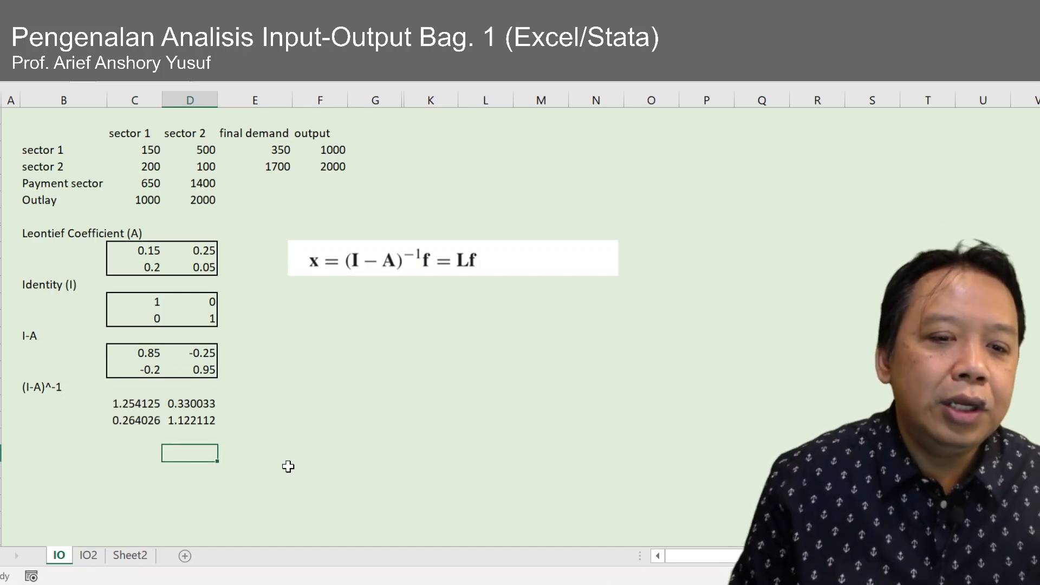
key(Up)
key(Up)
key(Up)
key(Up)
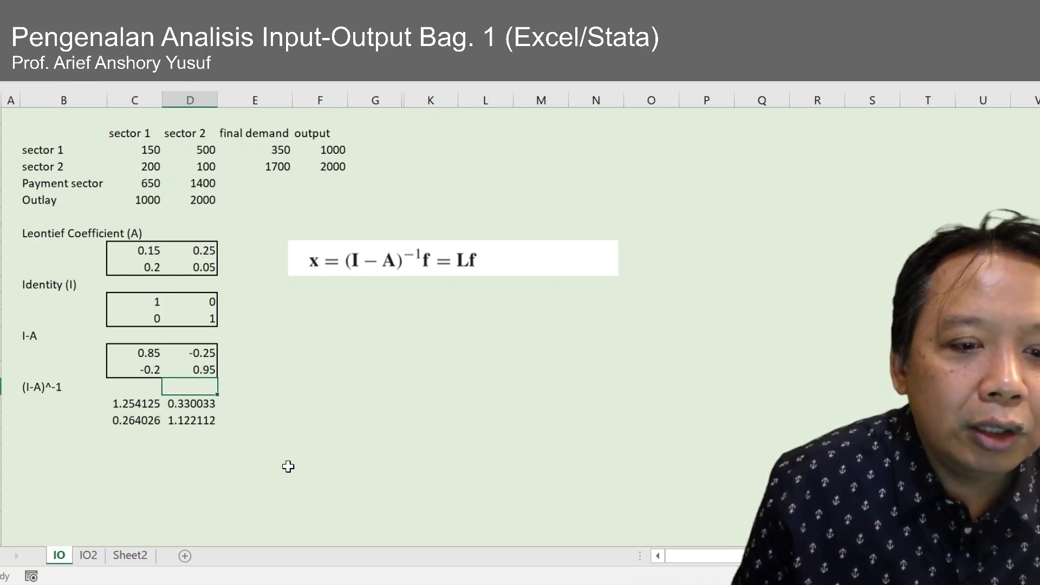
key(Down)
key(Left)
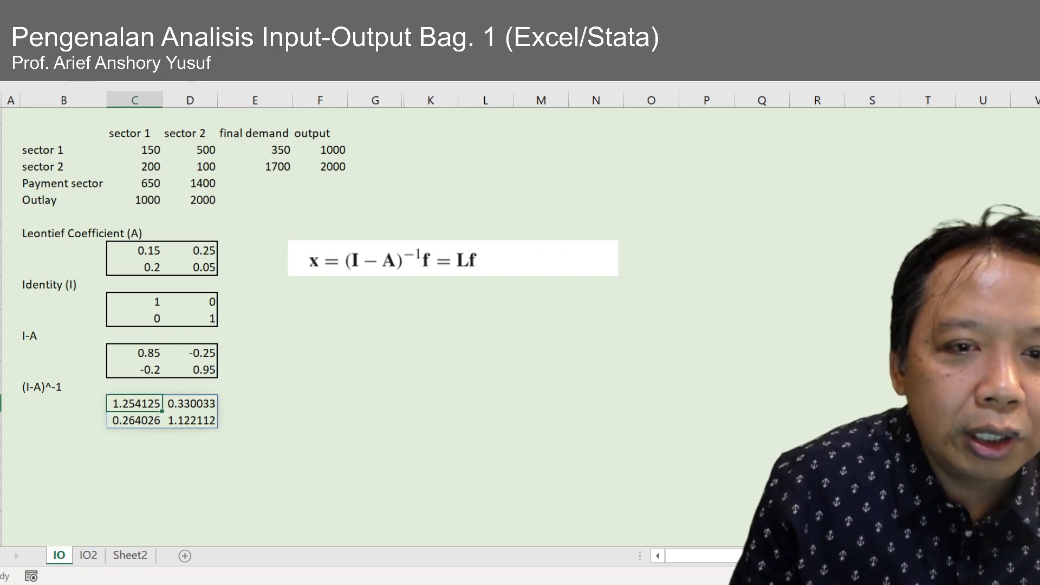
key(F2)
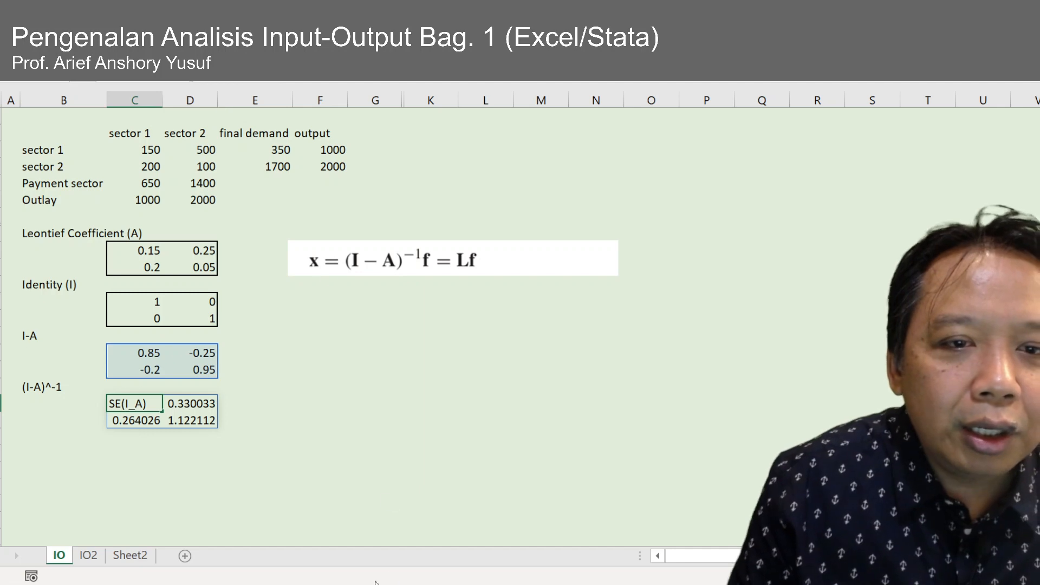
click(275, 486)
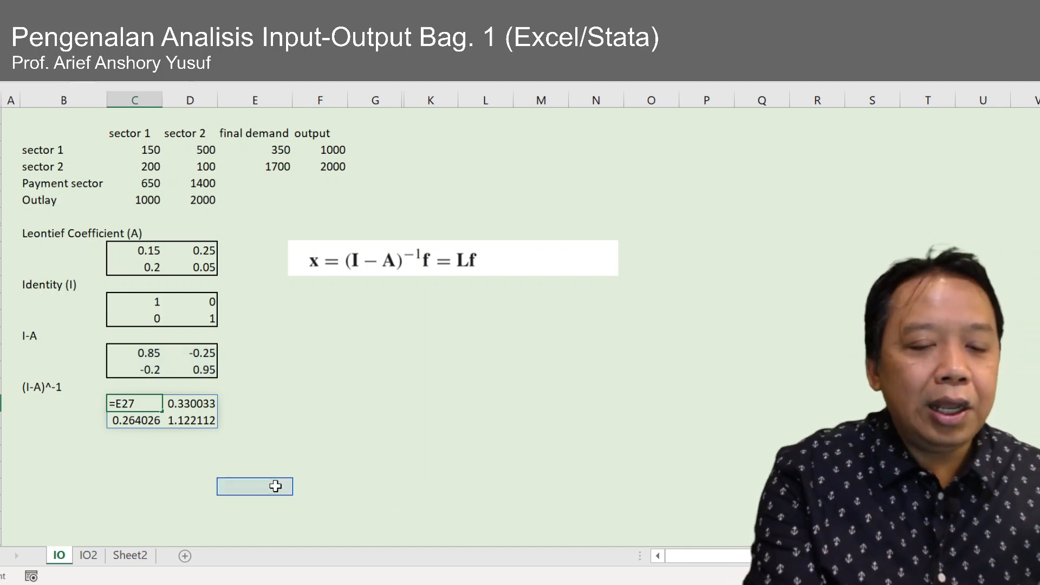
key(Escape)
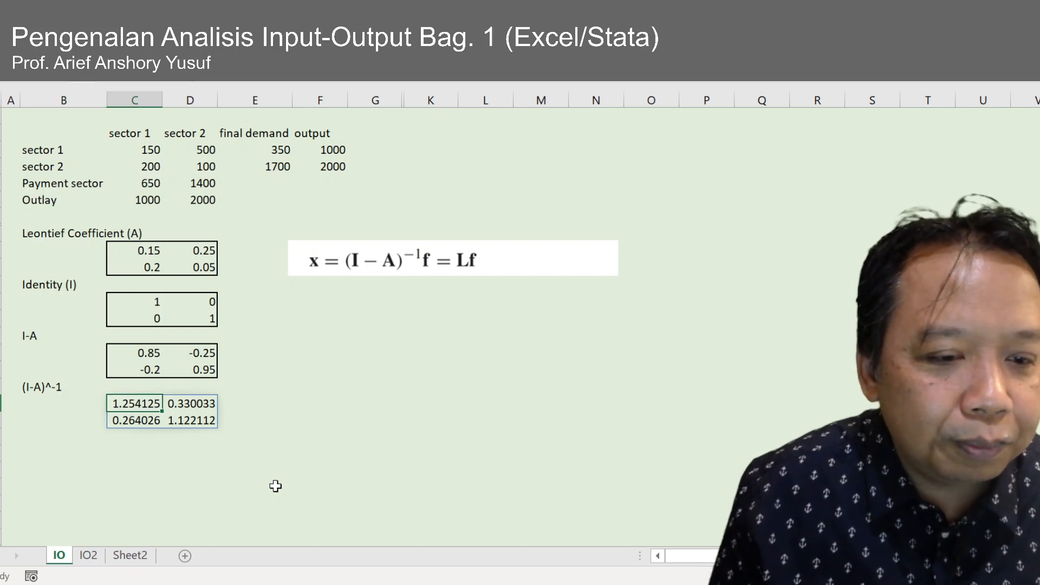
- Clear the inverse array formula from the 2×2 range C22:D23
key(shift+Right)
key(shift+Down)
key(Delete)
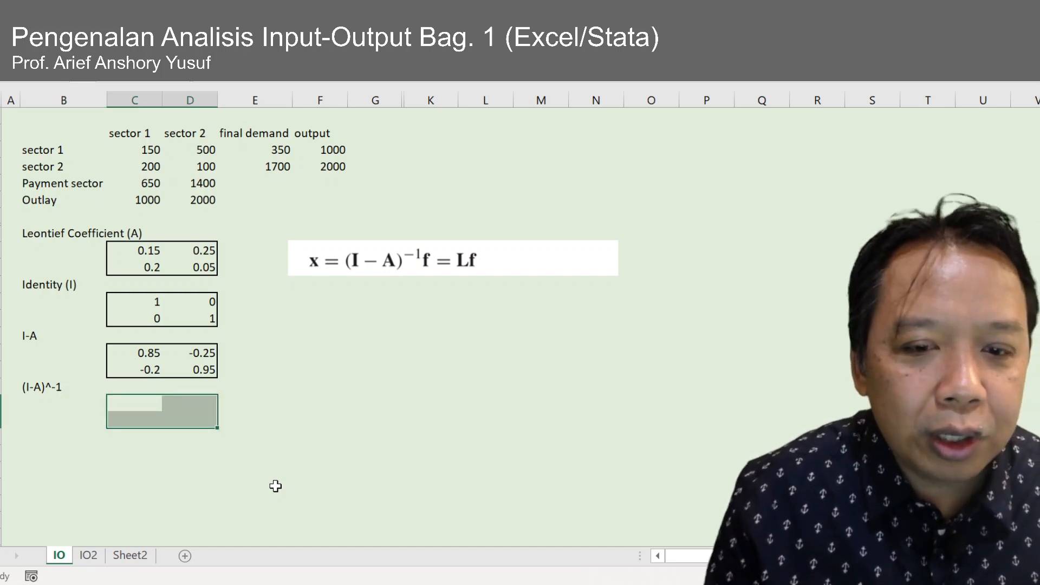
- Change the inverse matrix label in column B to L=(I-A)^-1
click(46, 376)
click(48, 388)
double_click(48, 388)
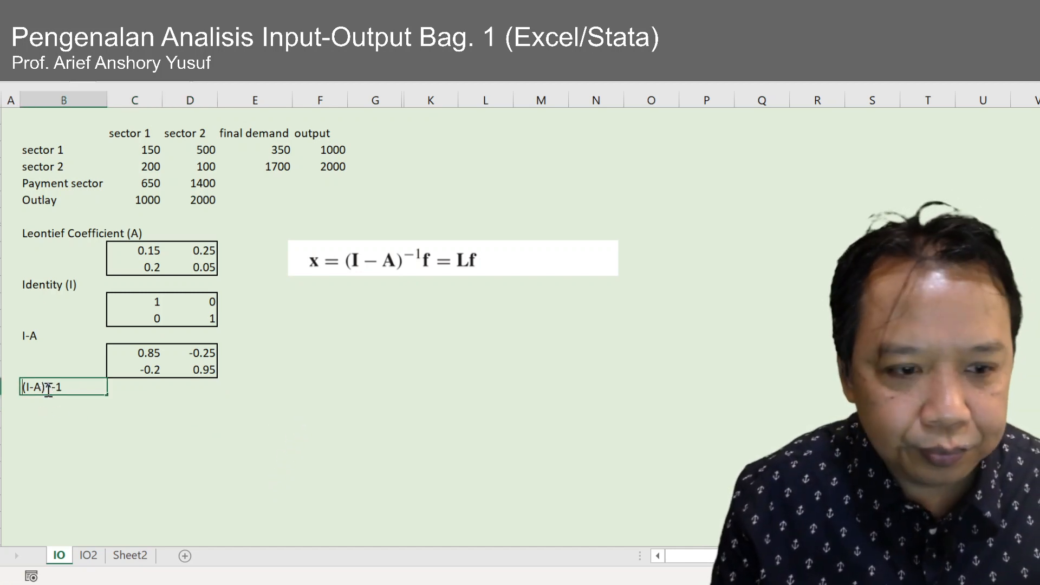
key(Home)
text(L=)
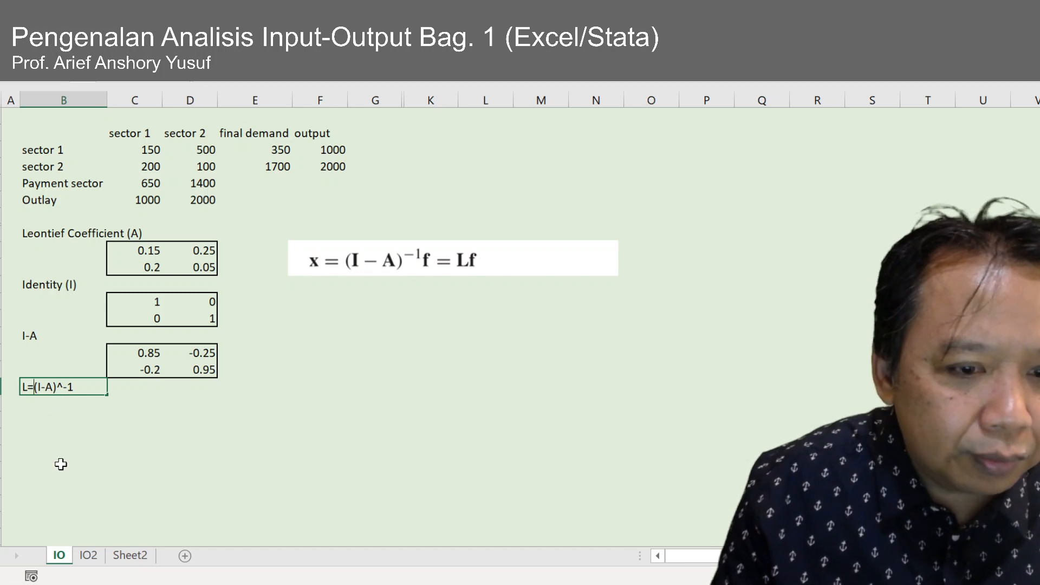
key(Return)
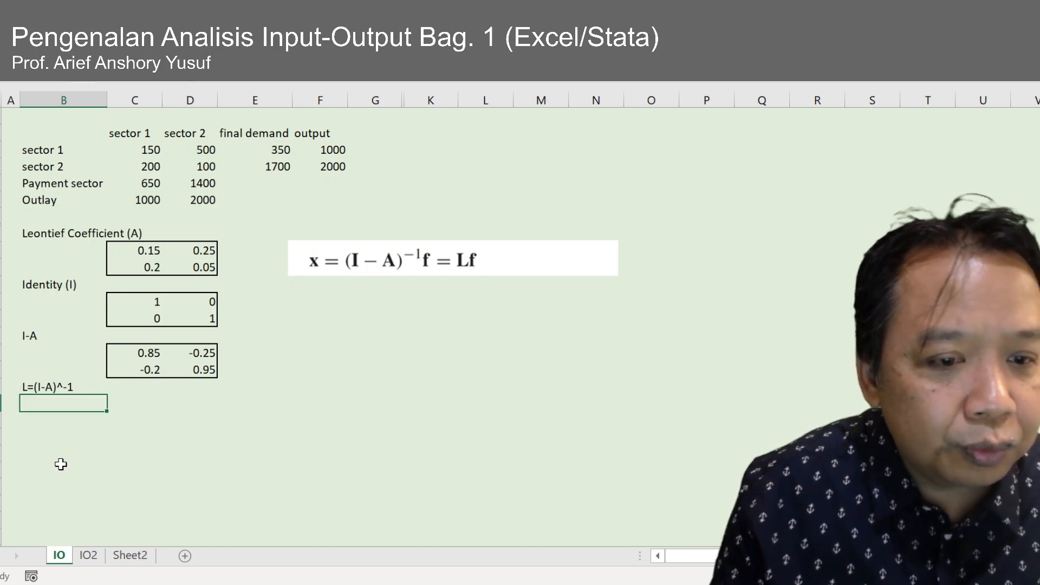
- Enter the array formula =MINVERSE(I-A) across the 2×2 range below the L=(I-A)^-1 label, using the named ranges I and A
click(132, 390)
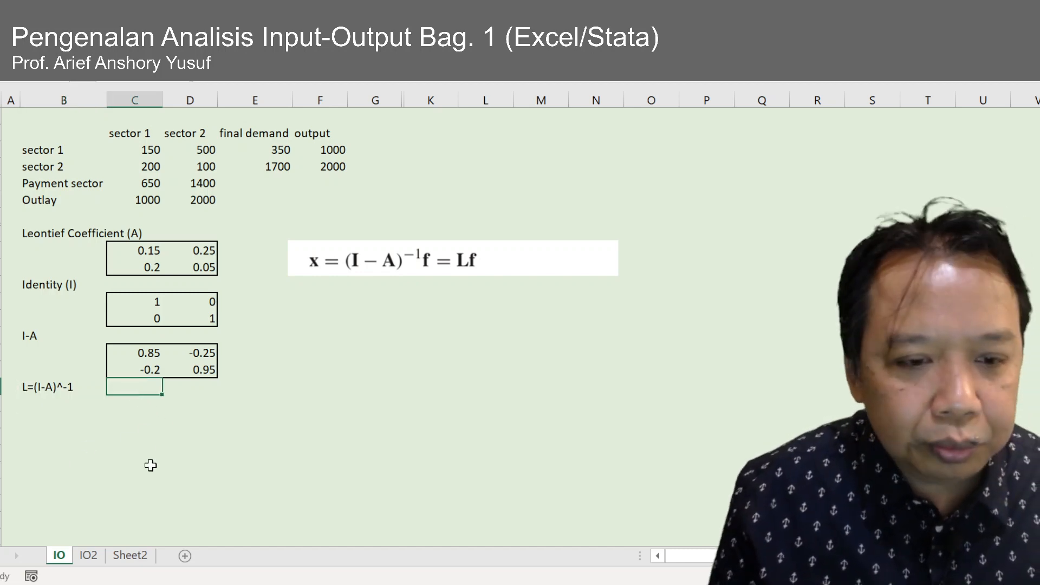
key(Down)
key(shift+Right)
key(shift+Down)
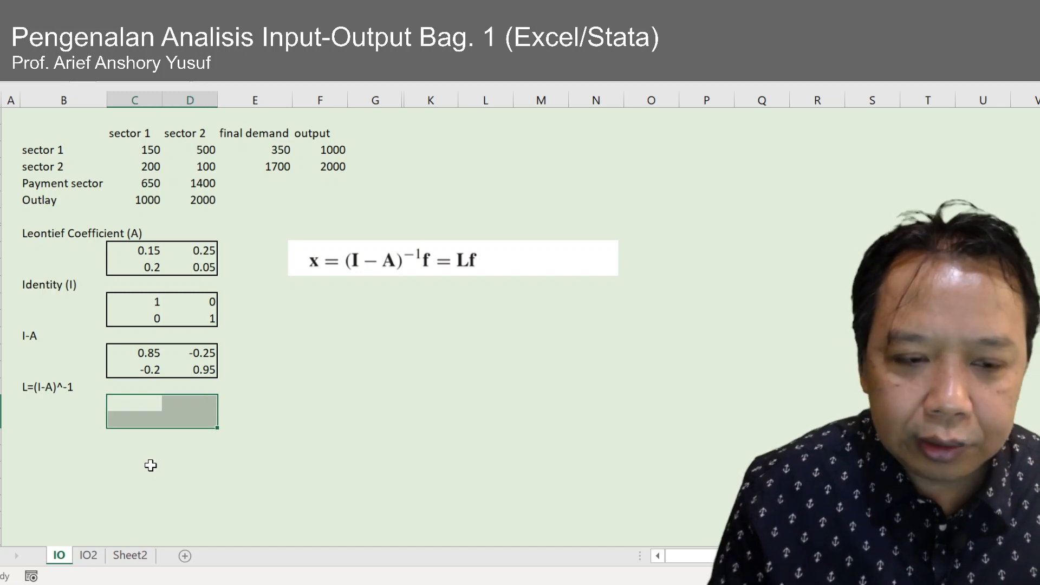
text(=MINVE)
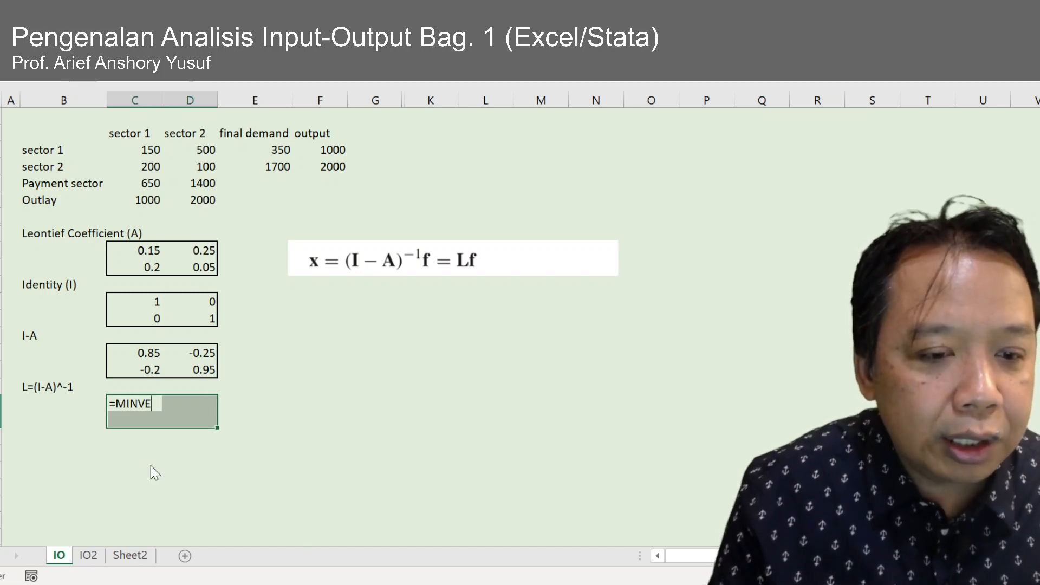
text(RSE)
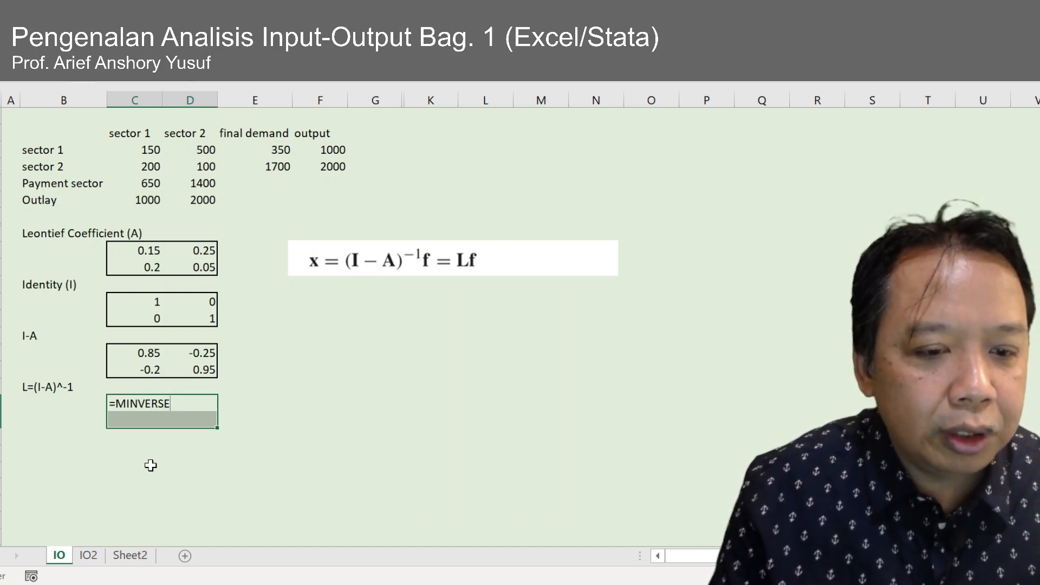
text(()
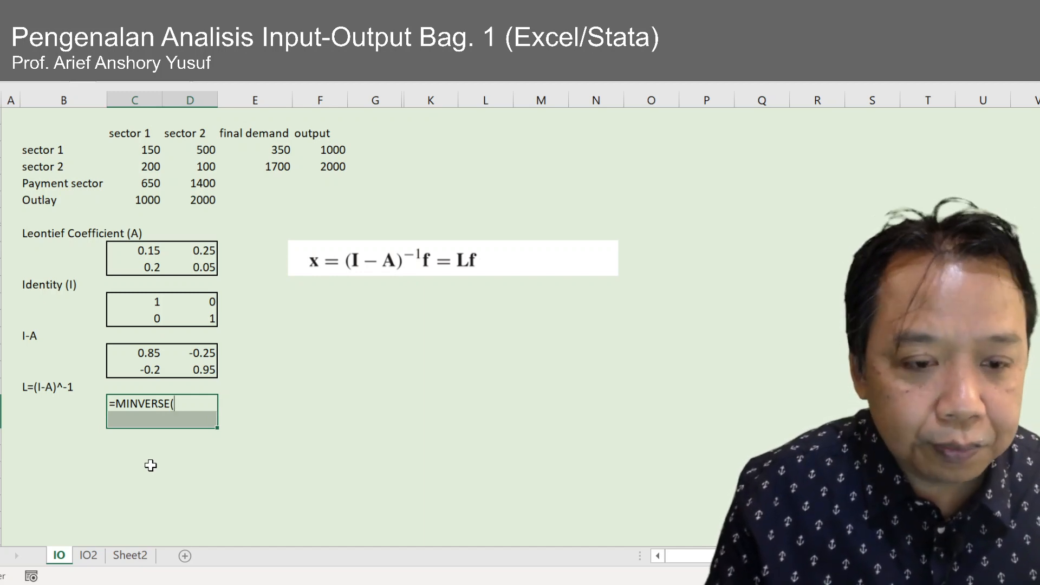
text(I)
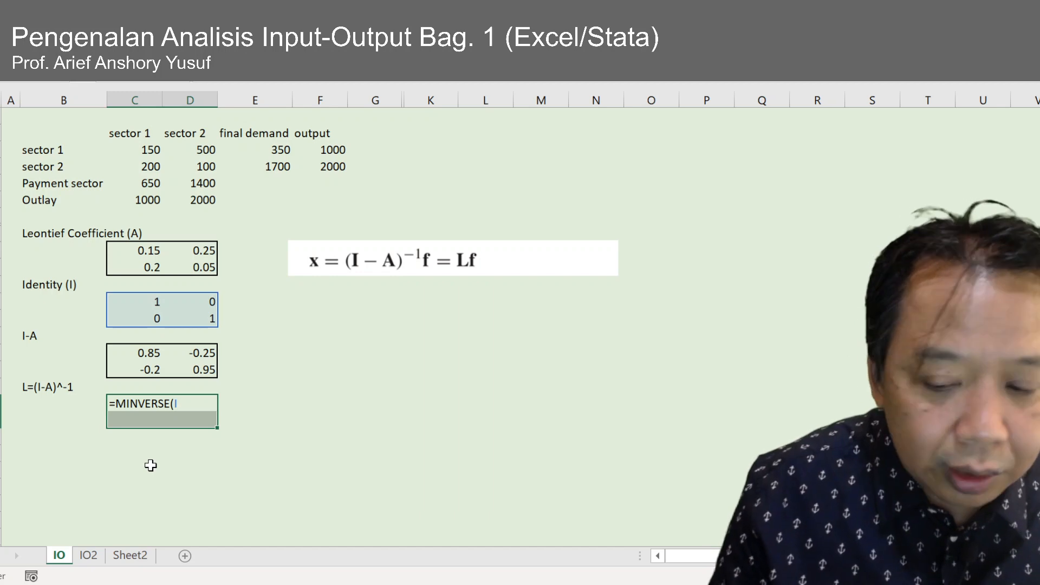
text(-A)
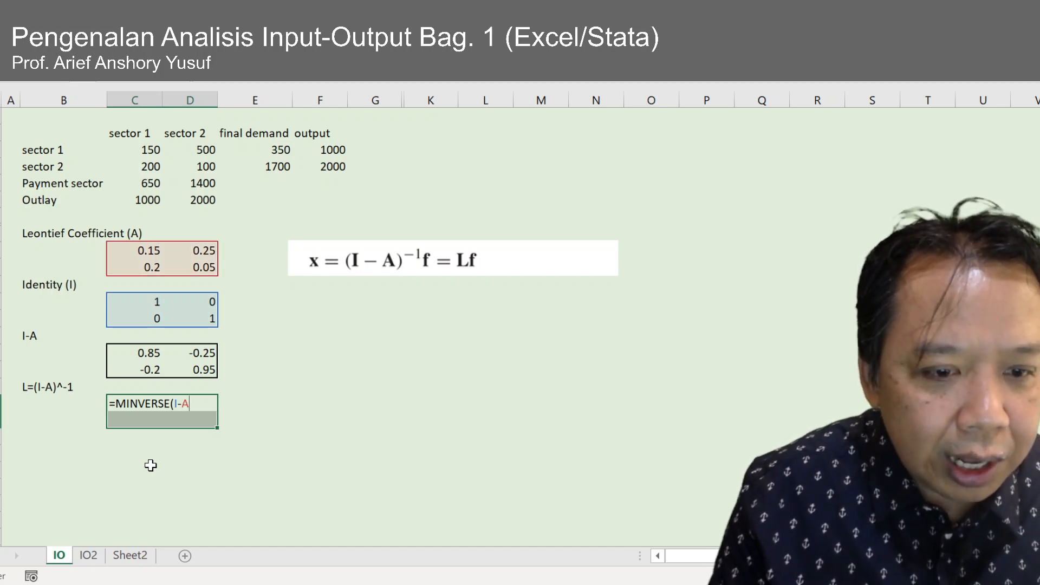
text())
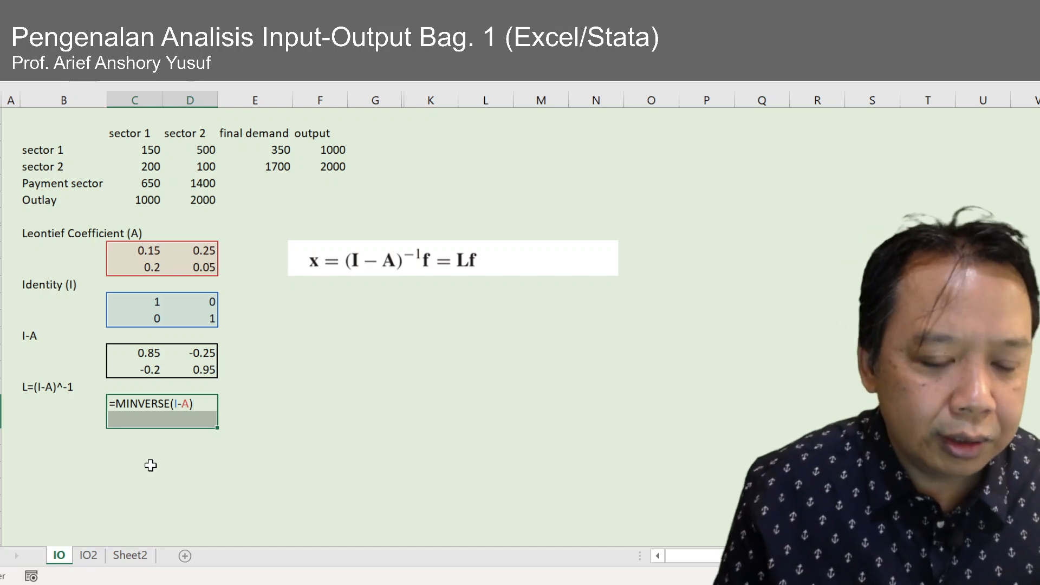
key(ctrl+shift+Return)
key(Down)
key(Down)
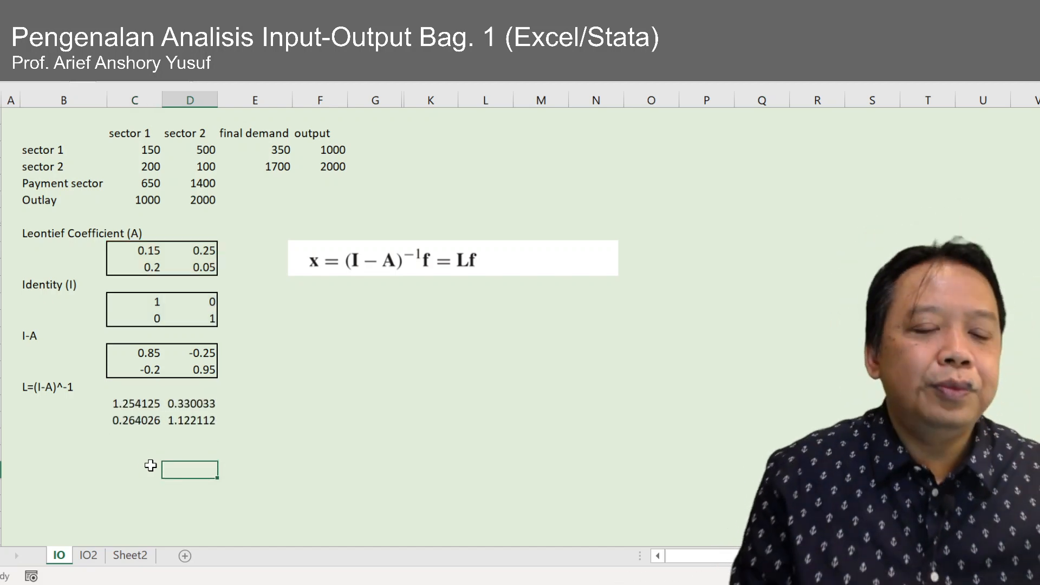
- Examine the individual cells of the I-A matrix and the identity matrix above it
key(Up)
key(Up)
key(Up)
key(Up)
key(Down)
key(Up)
key(Up)
key(Up)
key(Up)
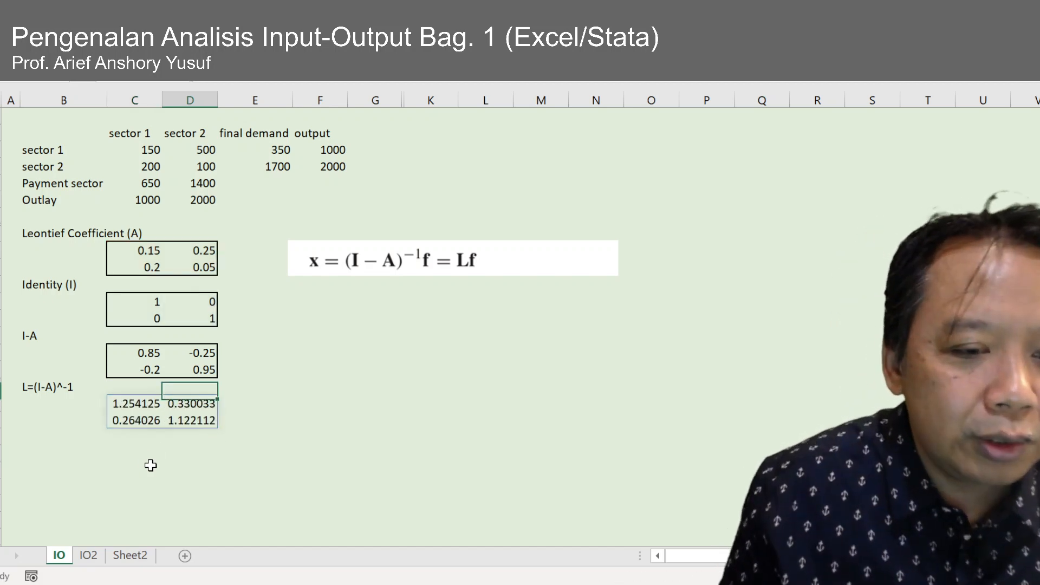
key(Left)
key(Right)
key(Down)
key(Left)
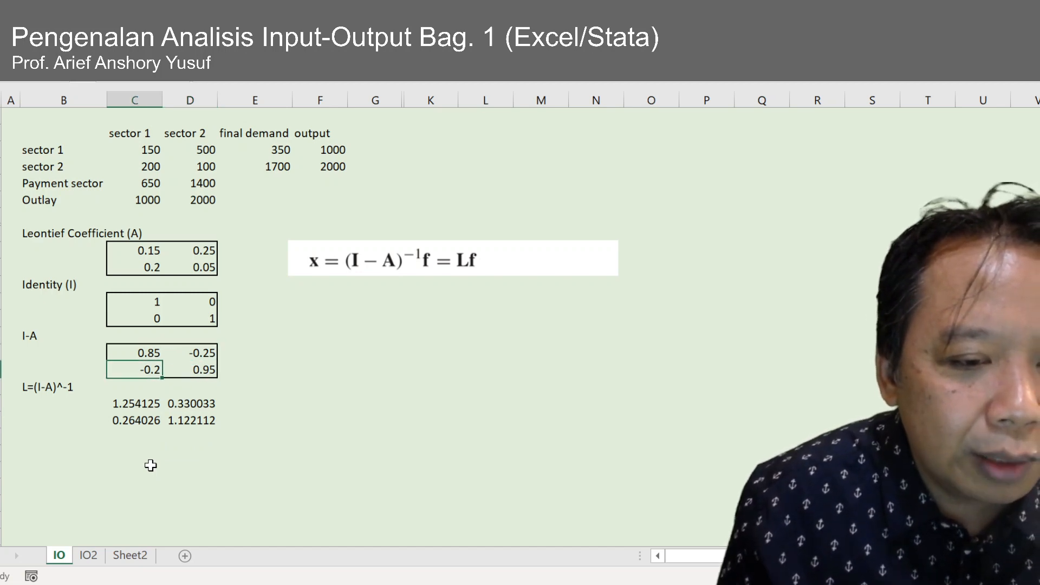
key(Up)
key(Right)
key(Down)
key(Left)
key(Up)
key(Right)
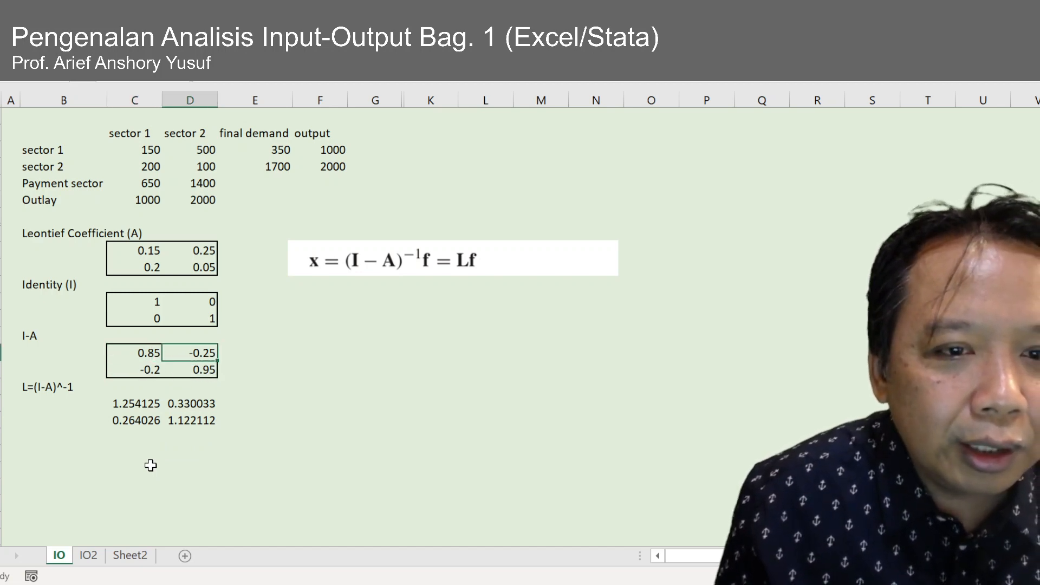
key(Down)
key(Left)
key(Up)
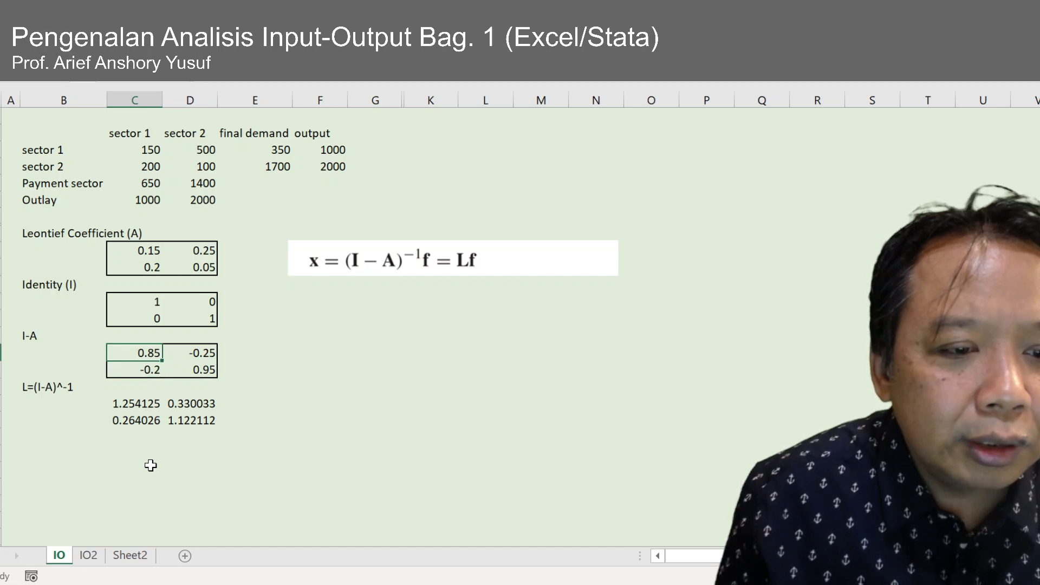
key(Left)
key(Right)
key(Up)
key(Up)
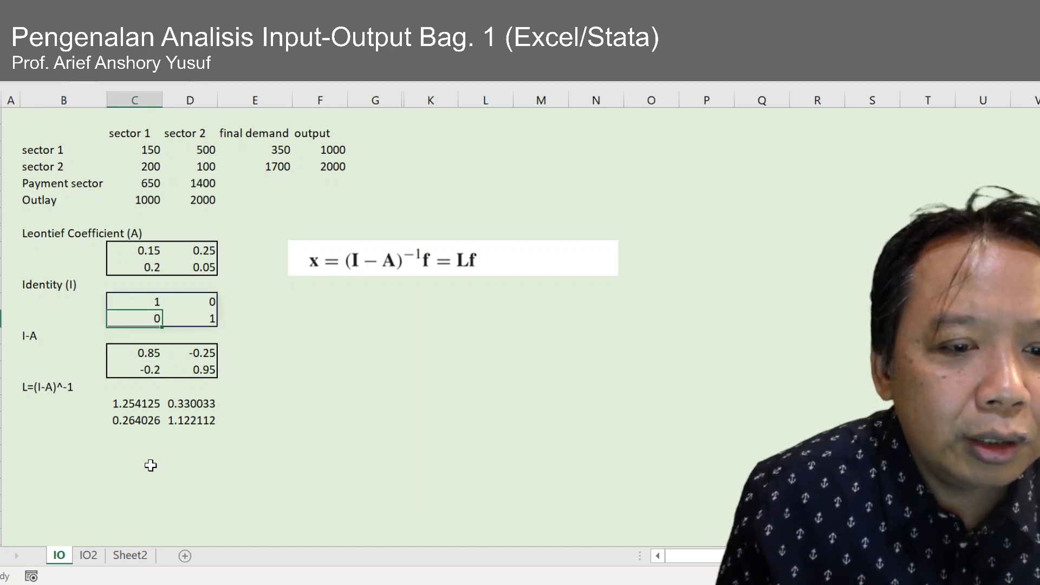
key(Up)
key(Down)
key(Down)
key(Down)
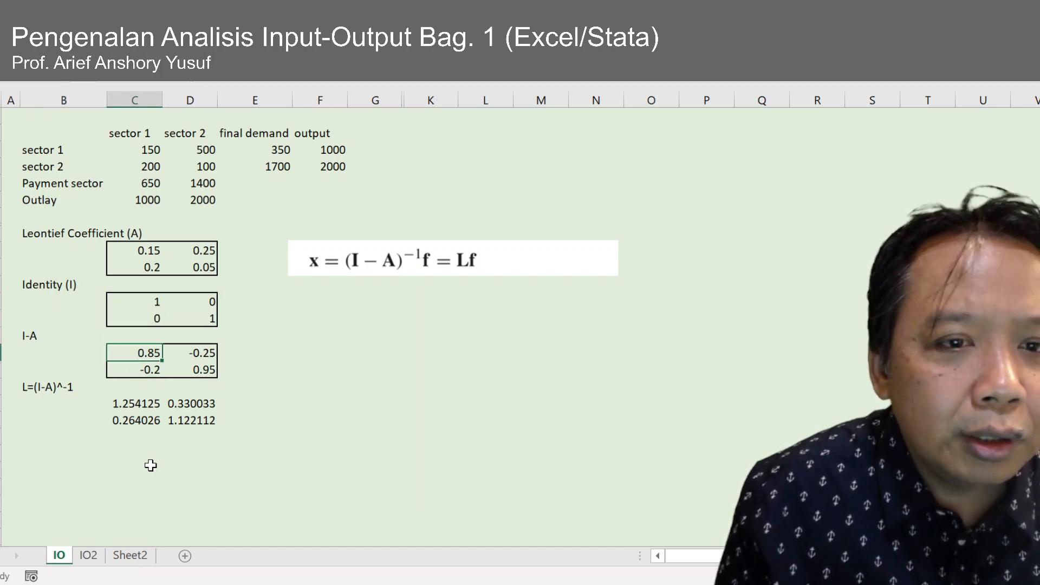
- Examine the individual cells of the Leontief inverse matrix
key(Down)
key(Down)
key(Down)
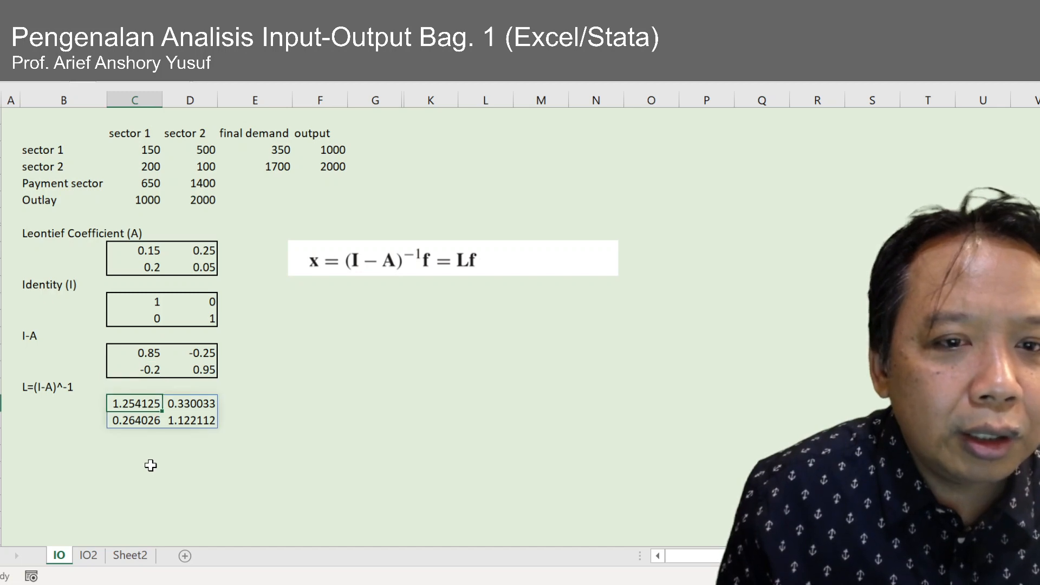
key(Right)
key(Down)
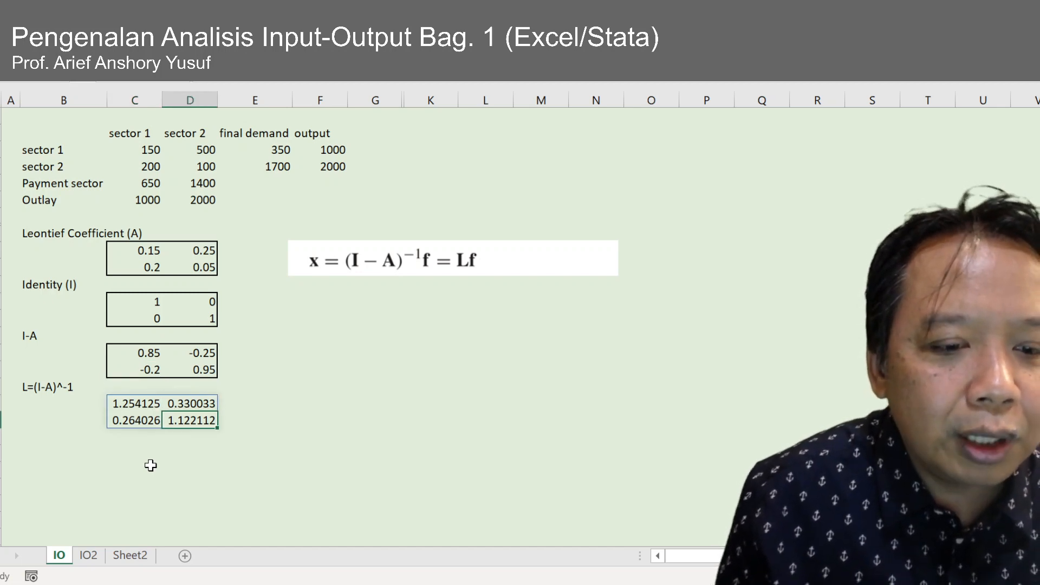
key(Left)
key(Down)
key(Left)
key(Up)
key(Up)
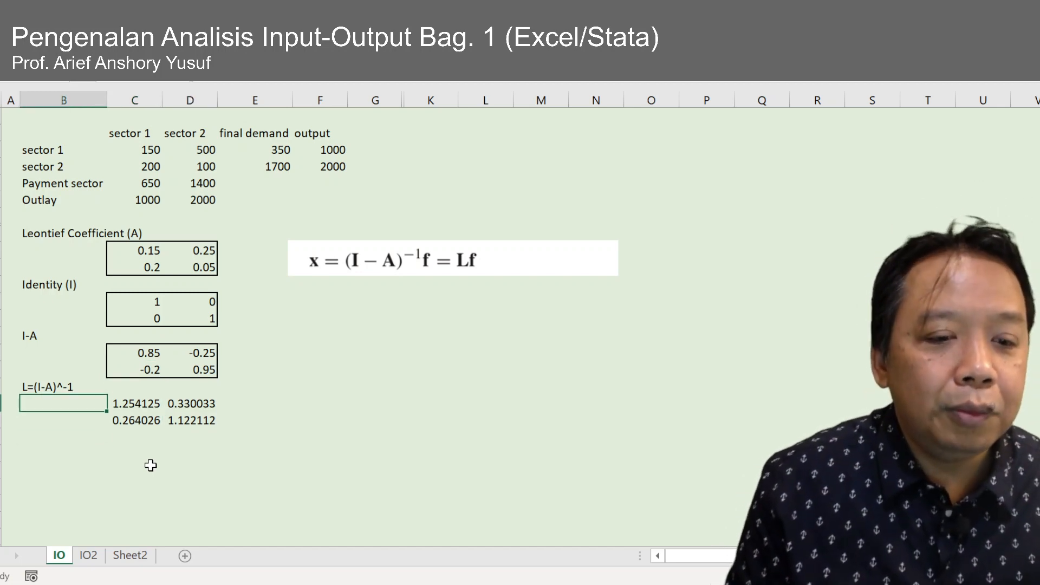
- Format the 2×2 inverse matrix to two decimal places and enclose it in an outside border
key(Right)
key(shift+Right)
key(shift+Down)
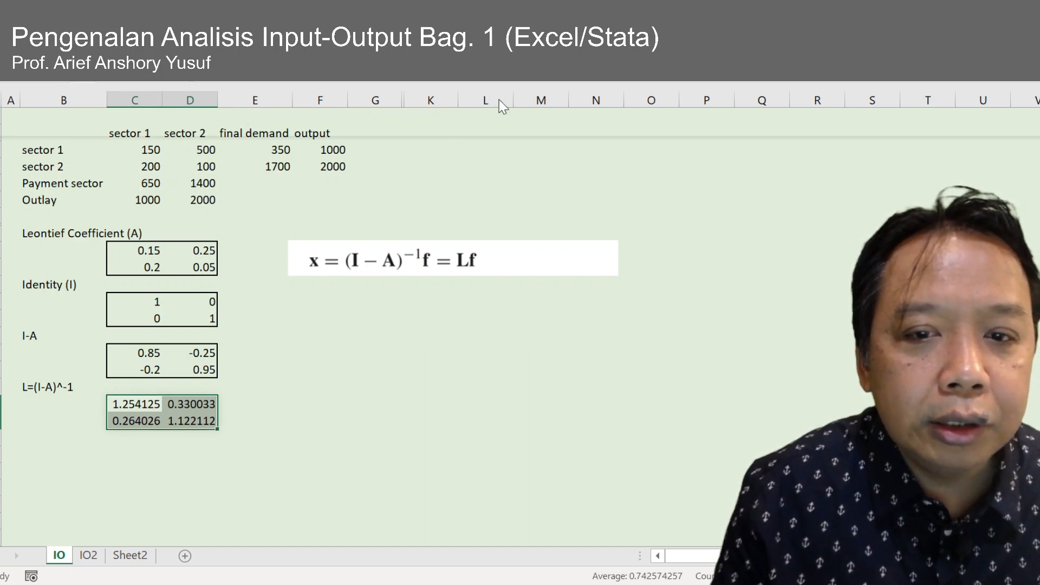
click(515, 107)
click(515, 106)
click(515, 106)
click(515, 104)
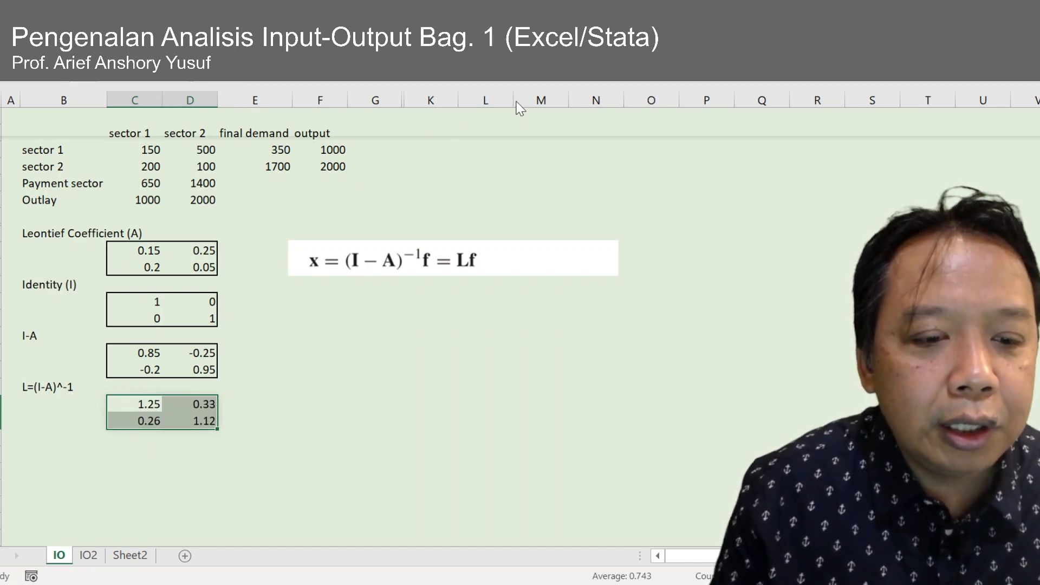
click(146, 458)
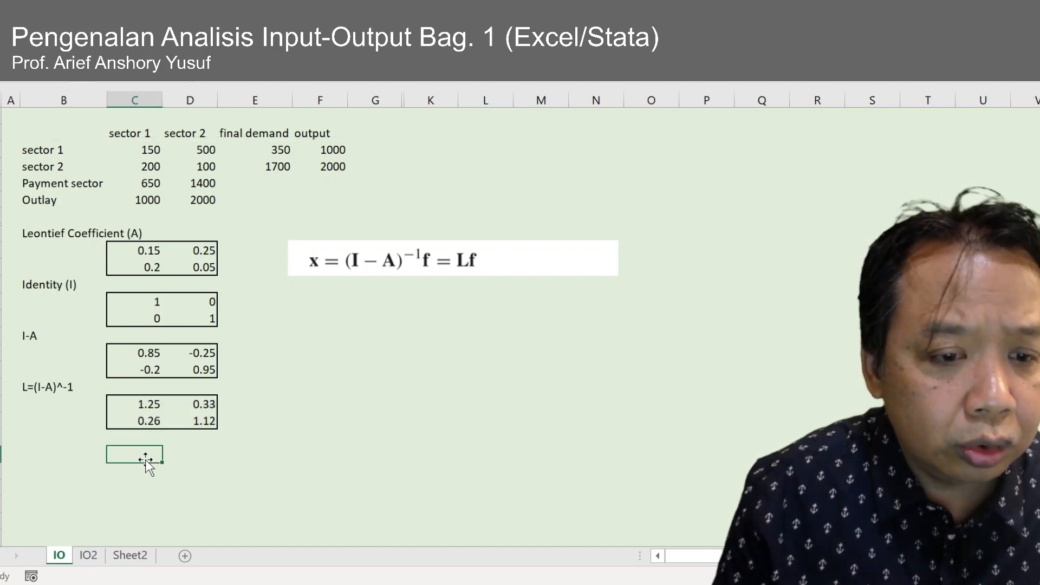
click(48, 454)
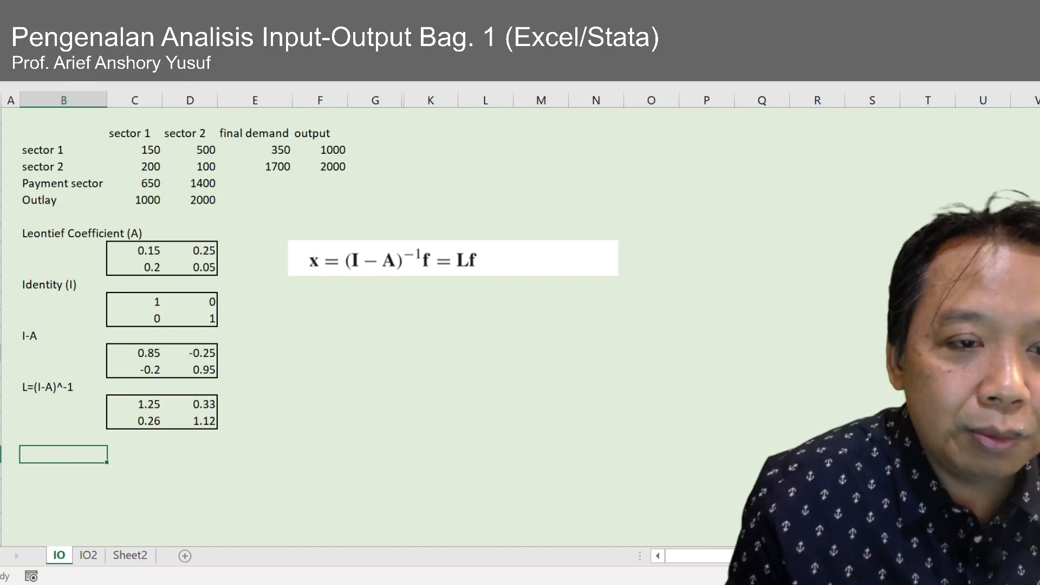
drag(58, 124, 313, 196)
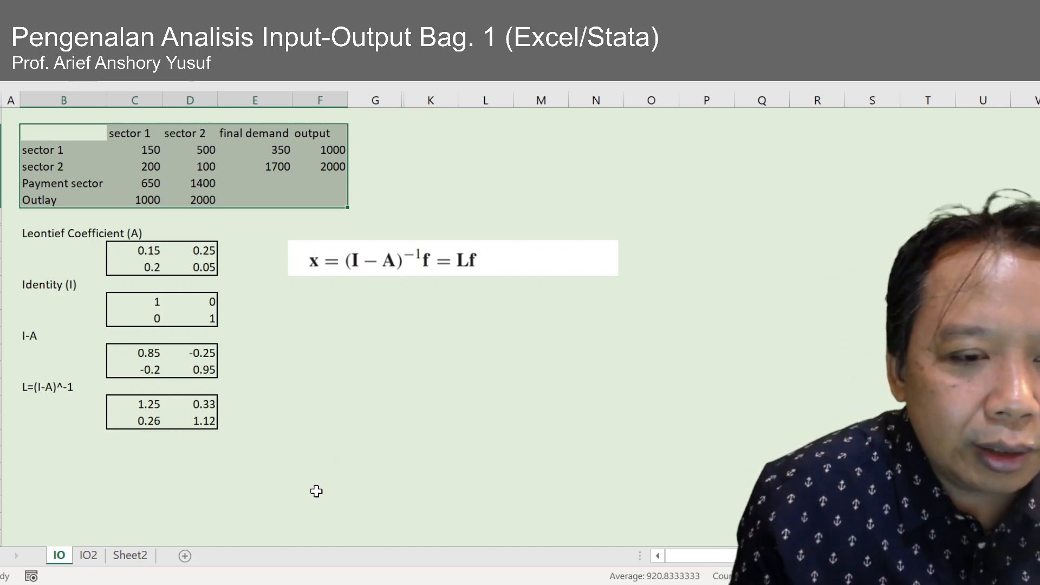
click(316, 489)
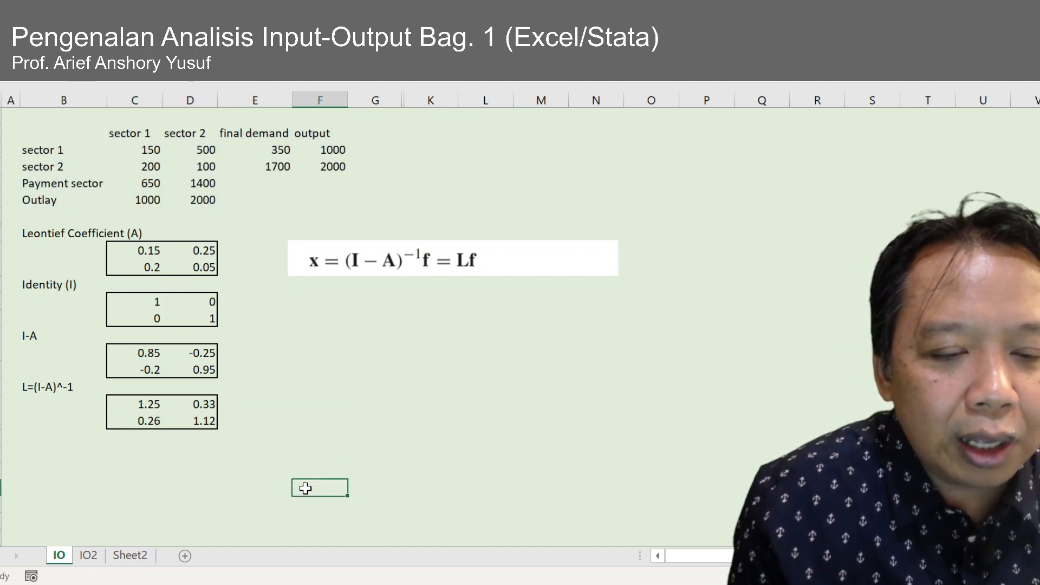
- Move the x = (I − A)⁻¹f = Lf equation picture slightly closer to the matrices
click(344, 271)
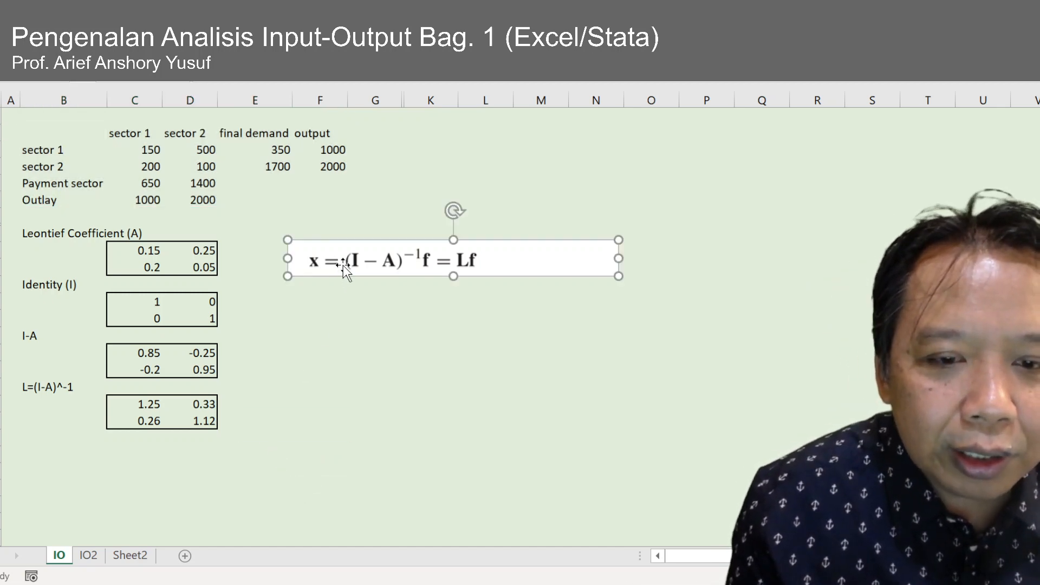
mouse_move(342, 260)
mouse_down()
mouse_move(328, 400)
mouse_move(312, 415)
mouse_move(323, 416)
mouse_move(322, 256)
mouse_up()
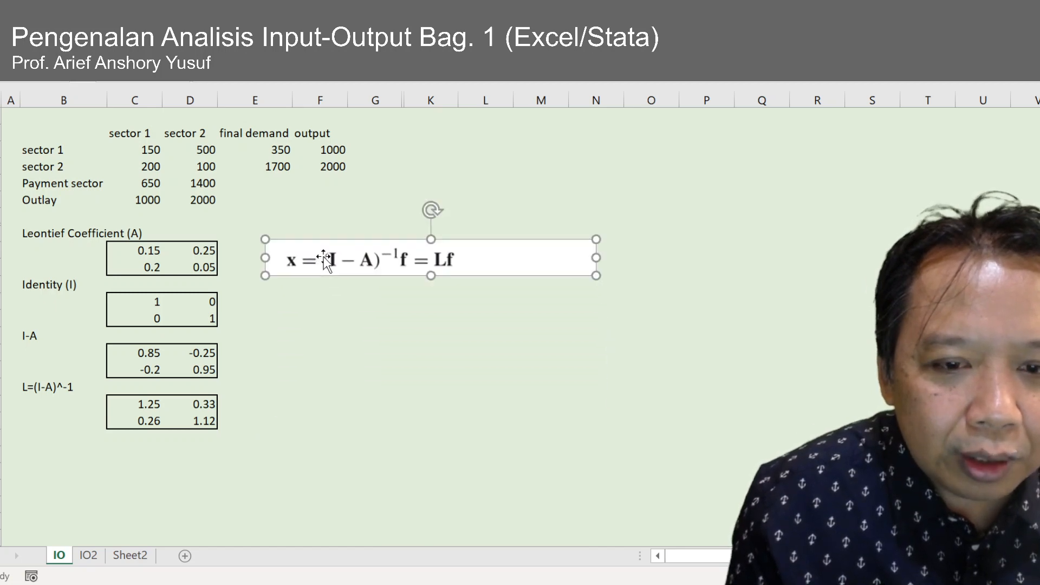
click(410, 351)
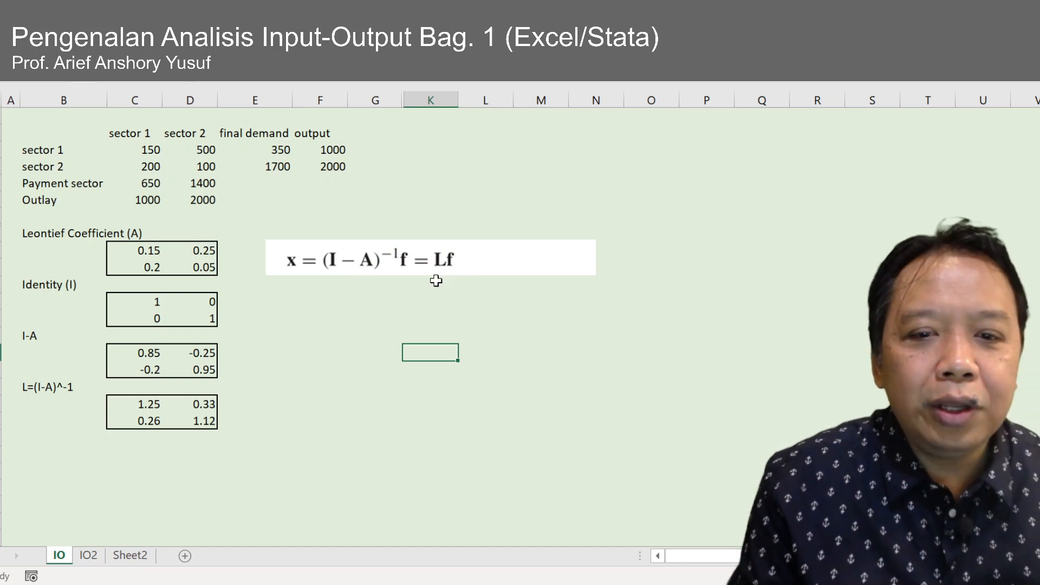
mouse_move(474, 252)
mouse_down()
mouse_move(552, 255)
mouse_move(466, 246)
mouse_up()
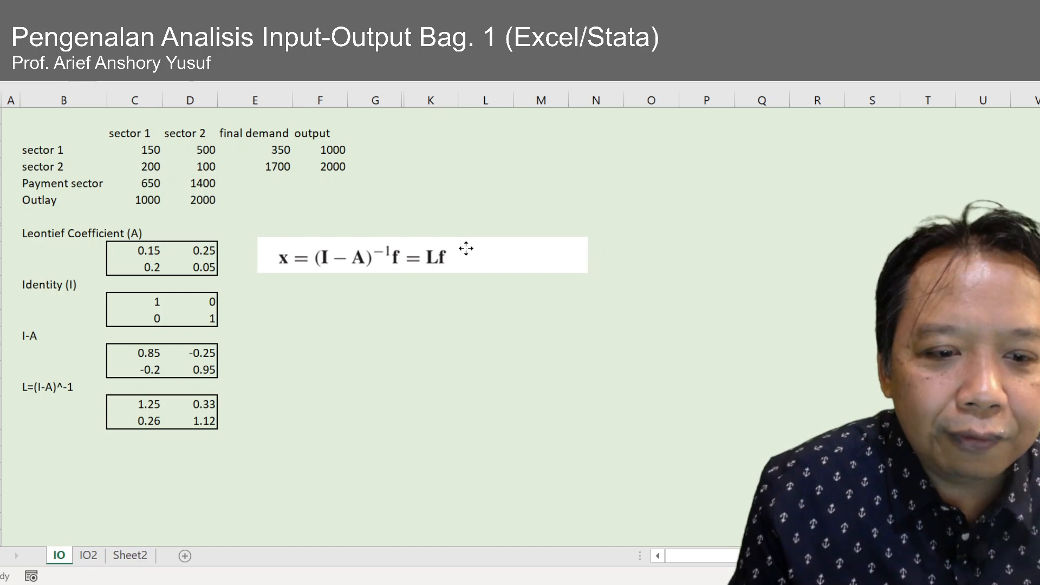
click(261, 384)
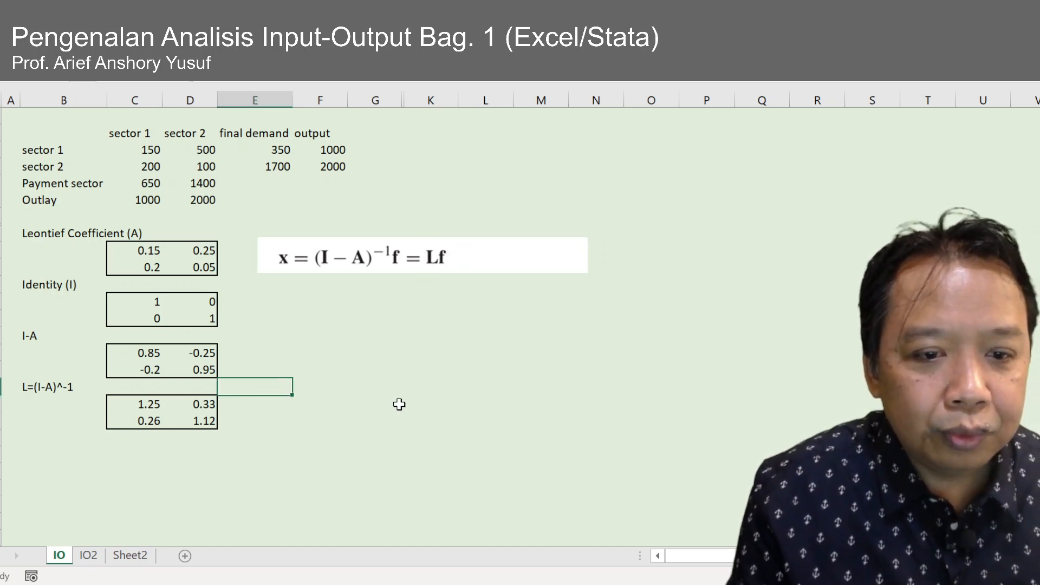
text(f)
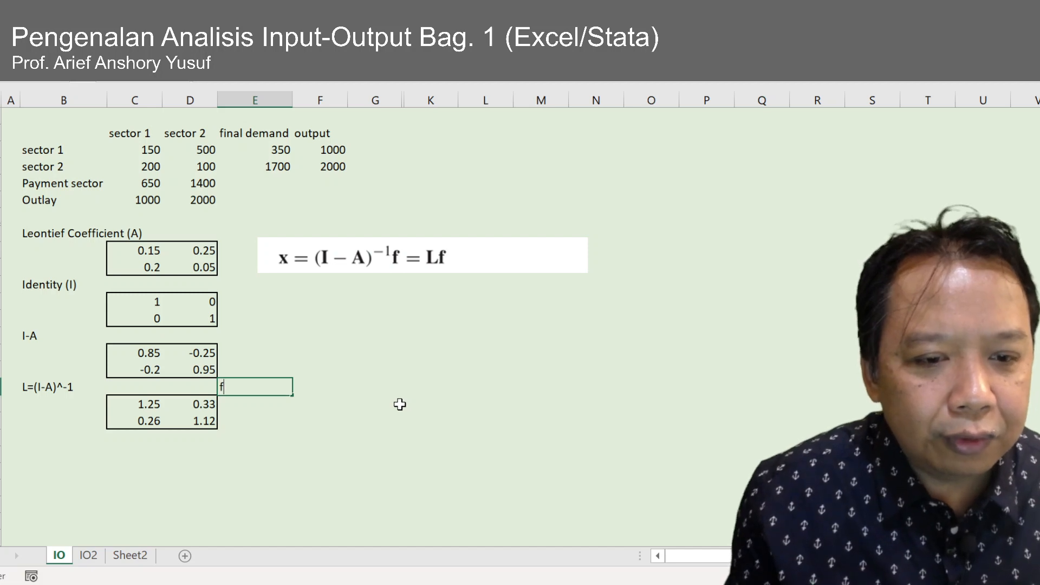
key(Escape)
- Add the header f in column F on the inverse label's row and link the cell below to sector 1's final demand
key(Right)
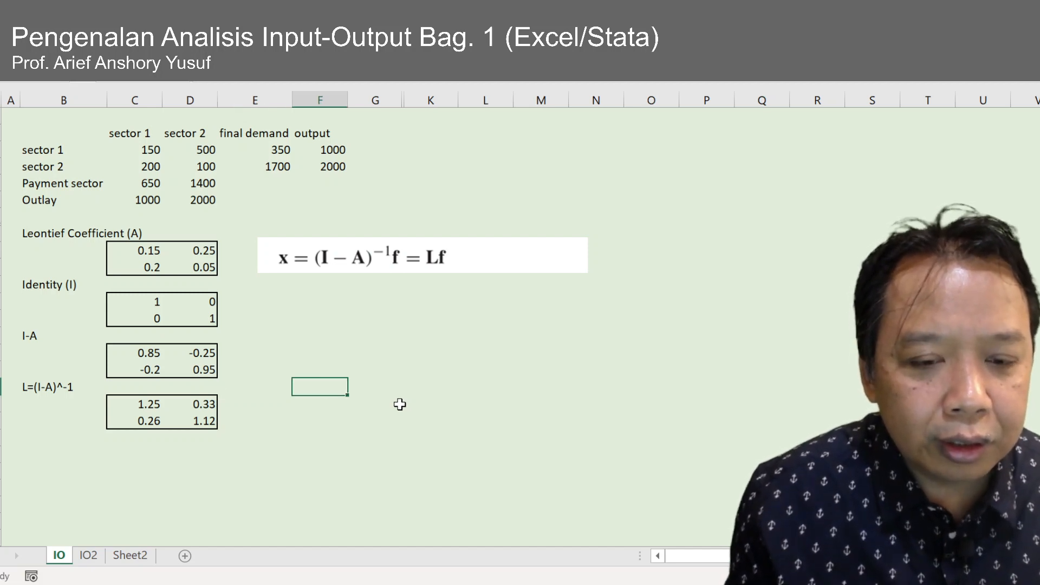
text(f)
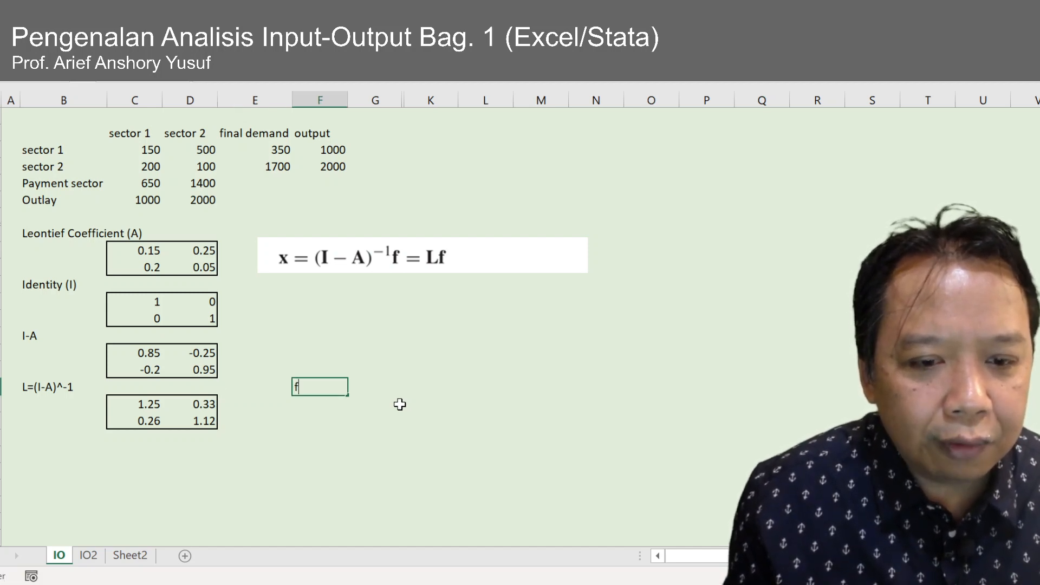
key(Return)
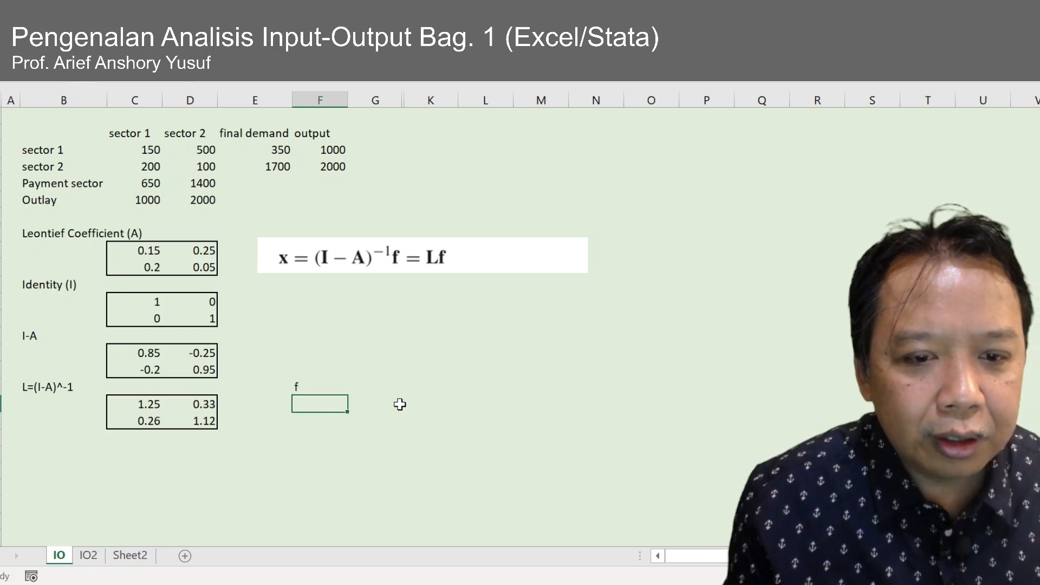
text(=)
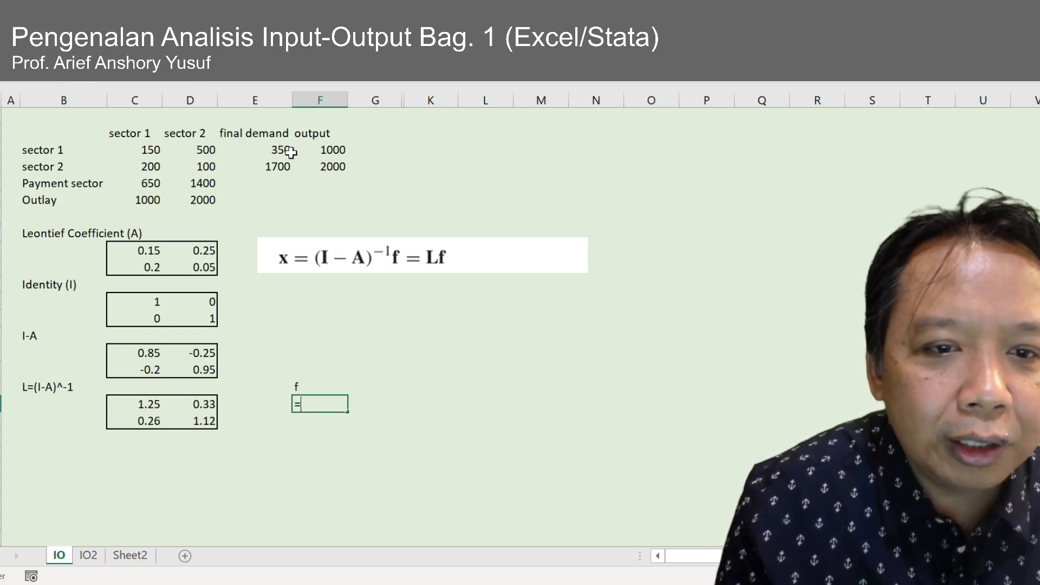
click(271, 151)
key(Return)
key(Up)
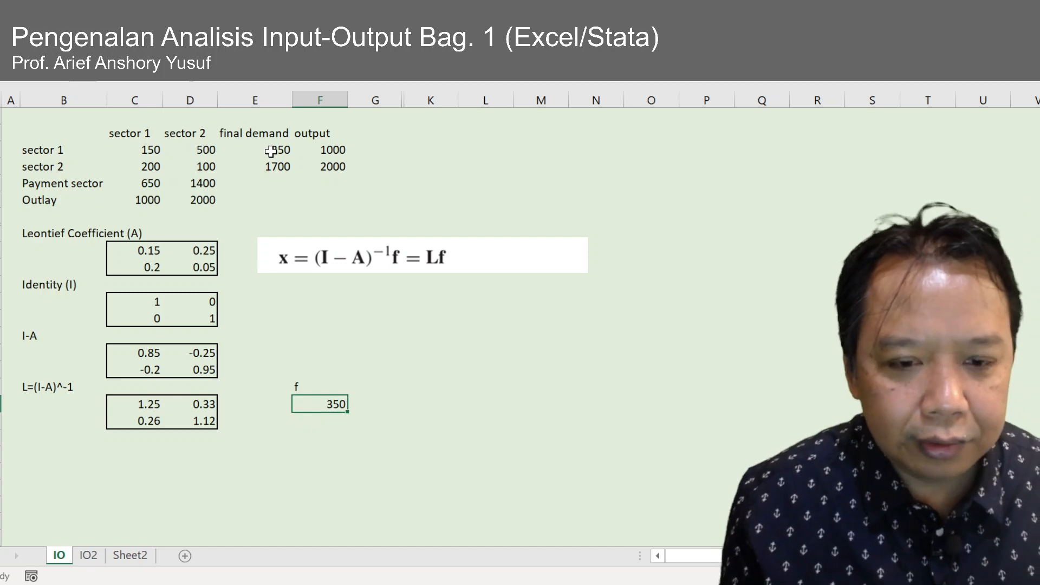
- Copy the sector 1 final demand link down one cell so the f vector also covers sector 2
key(ctrl+c)
key(Down)
key(Return)
key(Up)
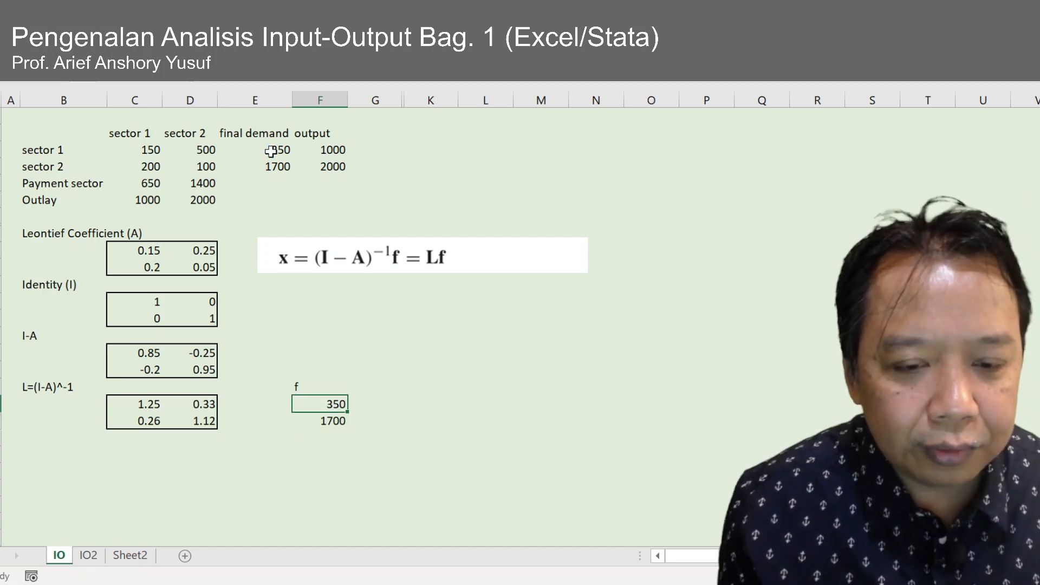
- Enclose the two values of the f vector in an outside border
key(shift+Down)
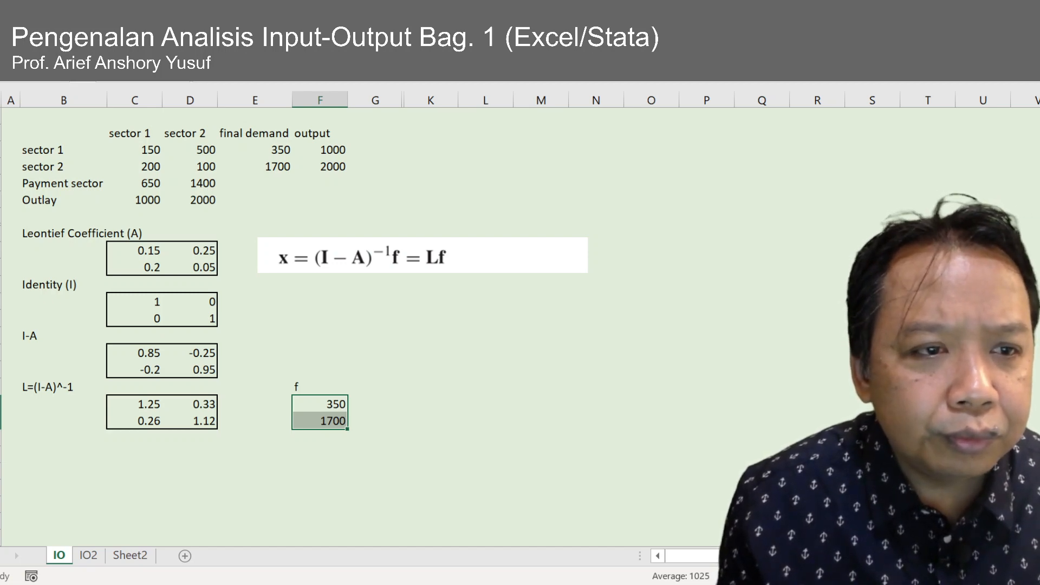
key(Down)
key(Down)
key(Up)
key(Up)
key(shift+Down)
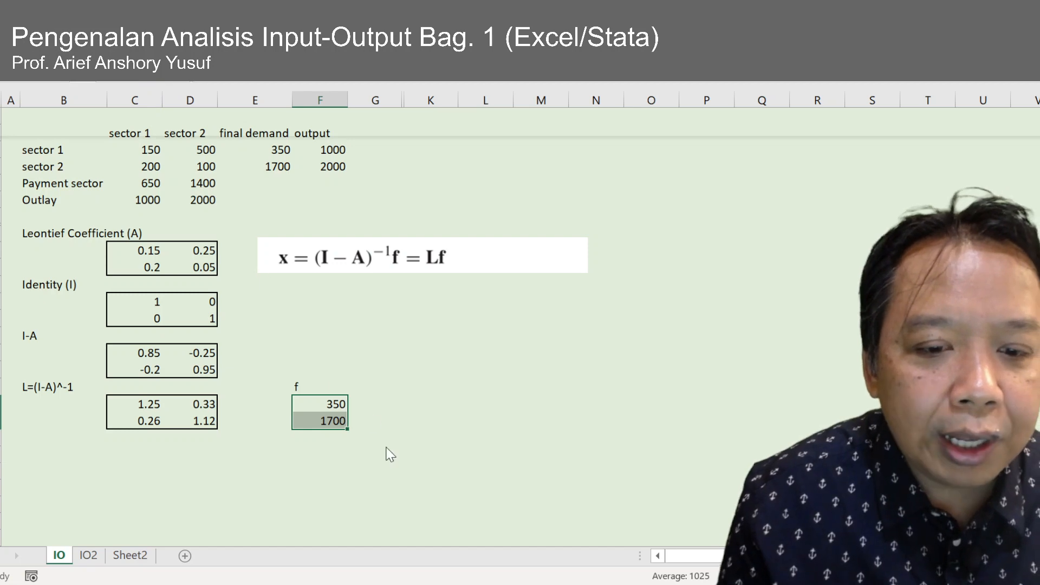
click(369, 470)
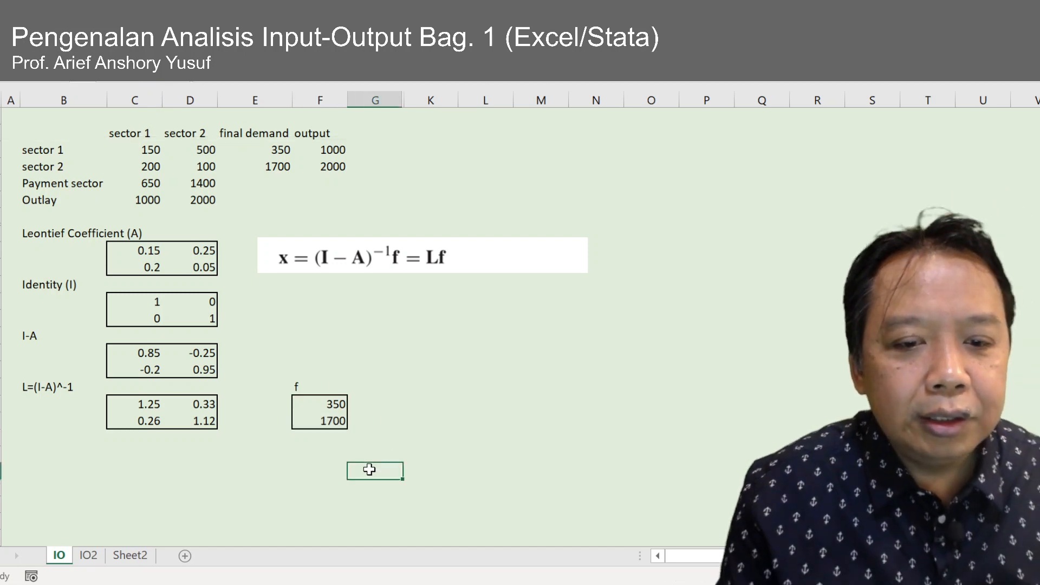
- Add the header x in column G, beside the f header
click(380, 399)
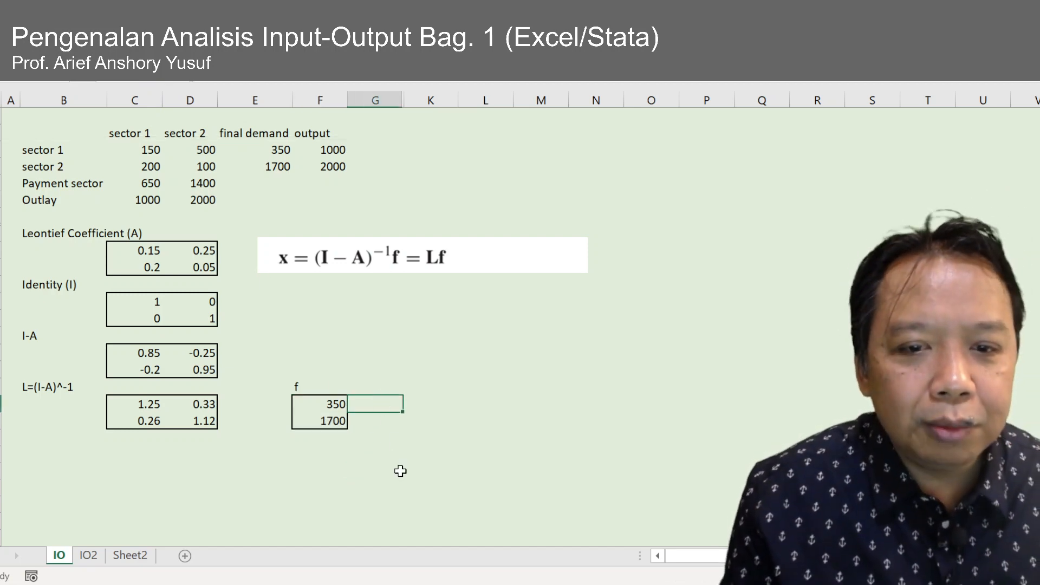
key(Up)
text(x)
key(Return)
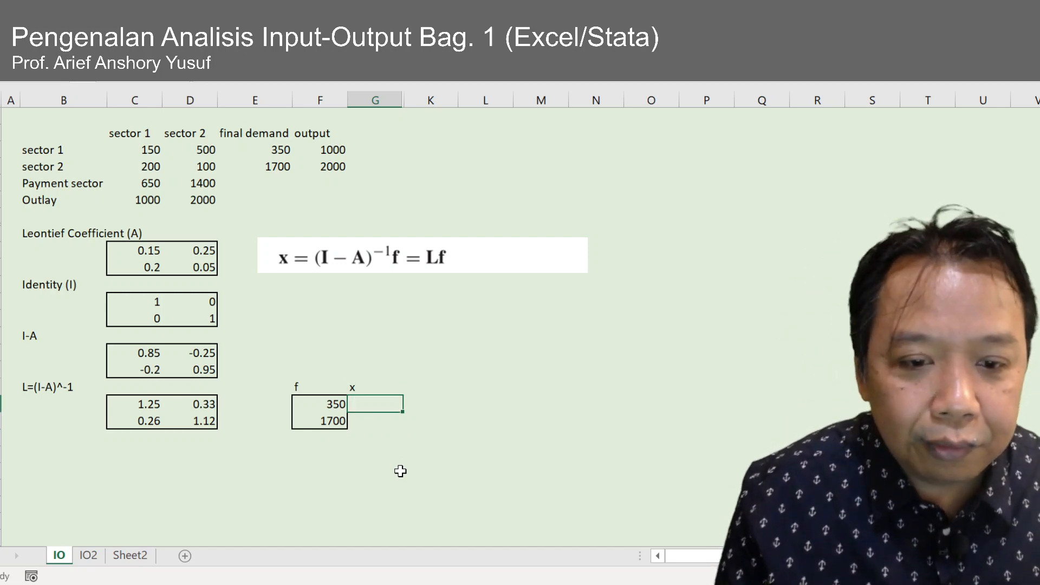
key(Up)
key(Down)
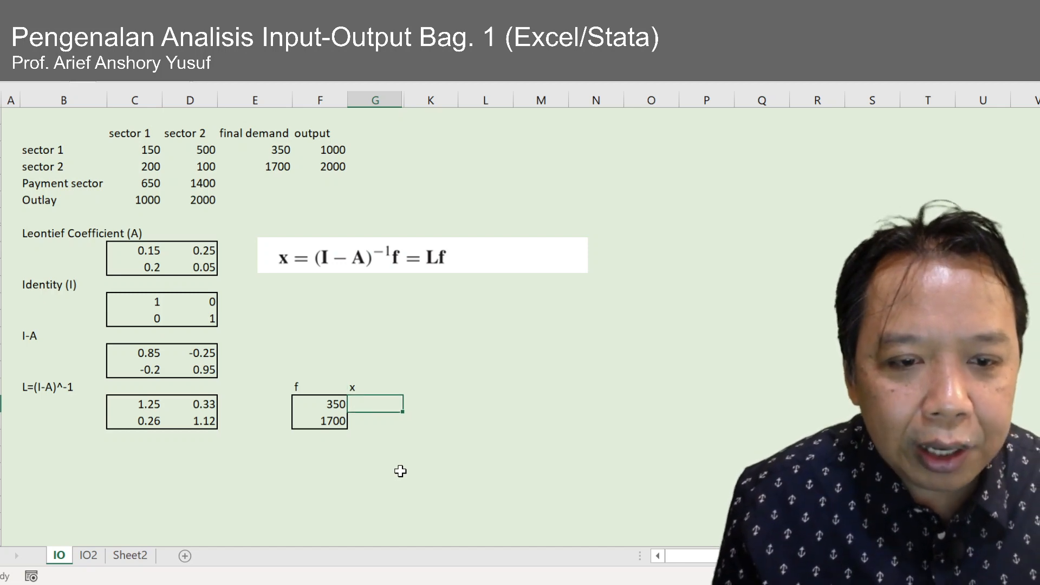
key(shift+Down)
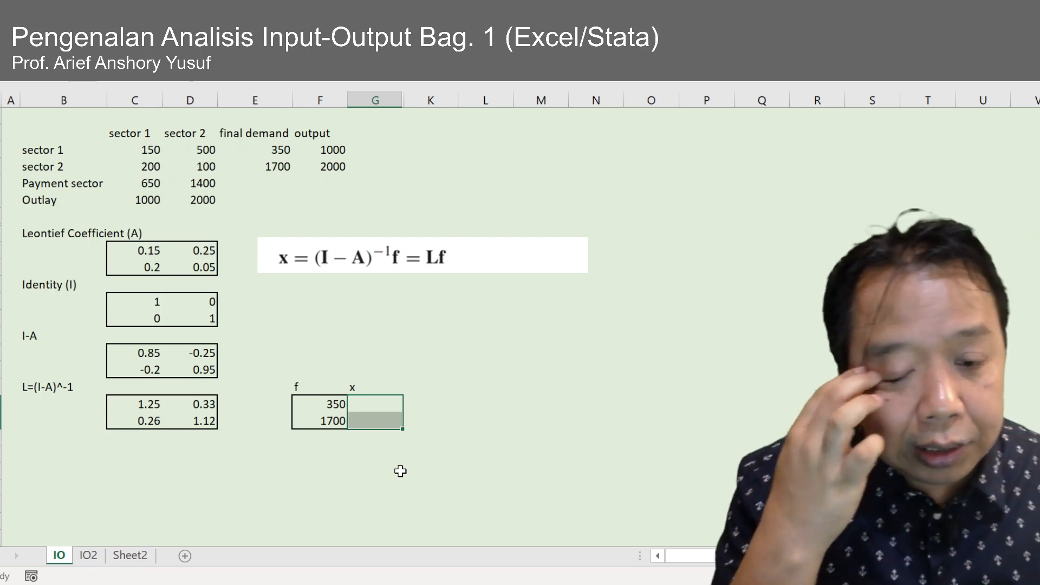
text(=)
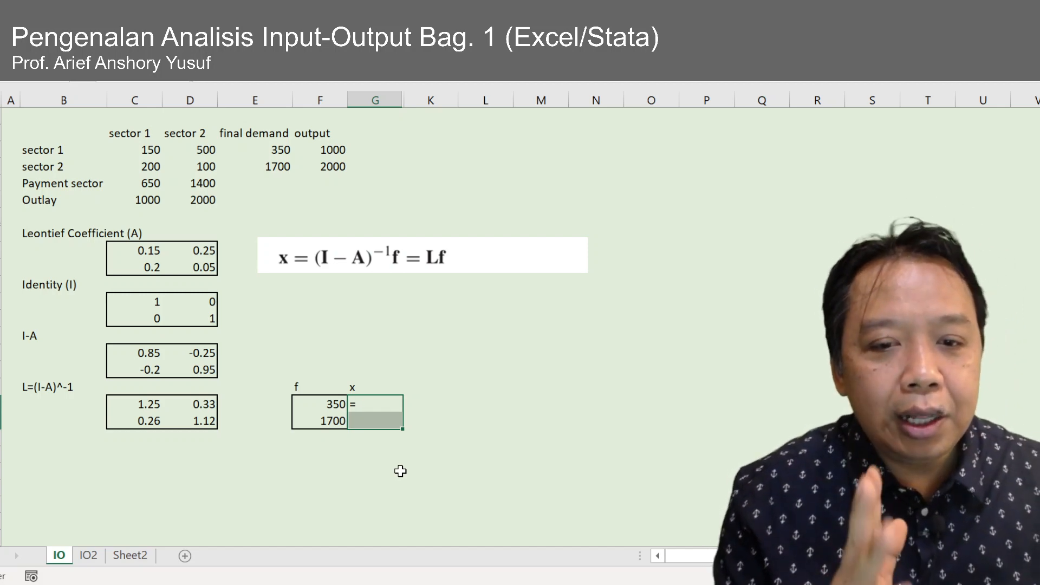
text(MMUL)
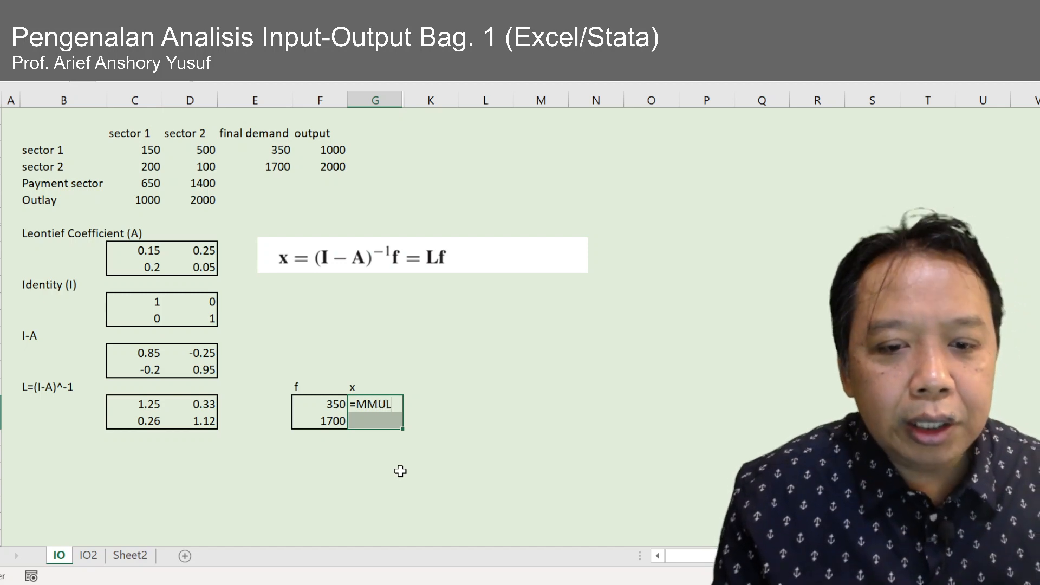
text(T)
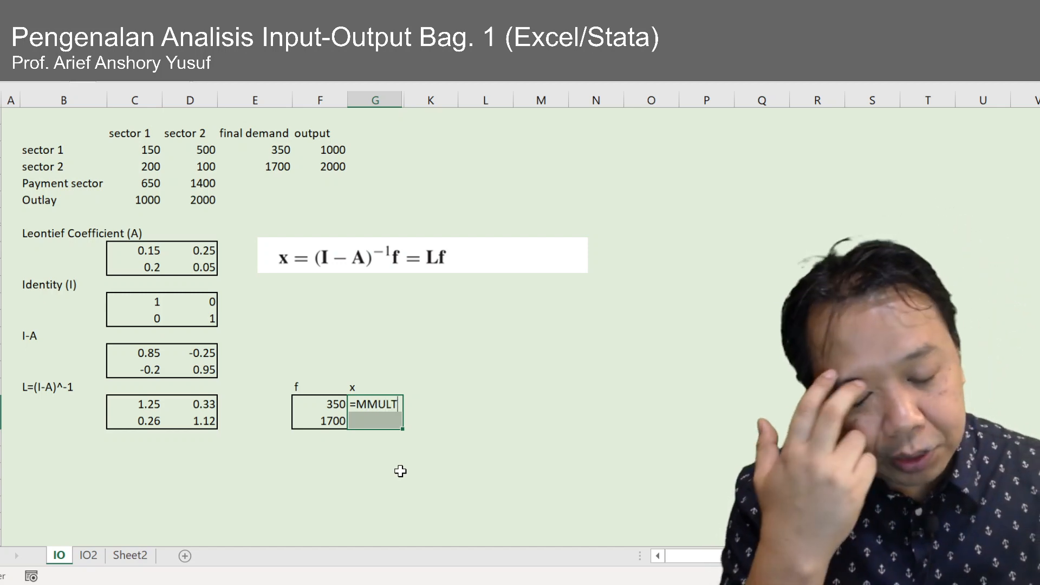
text(()
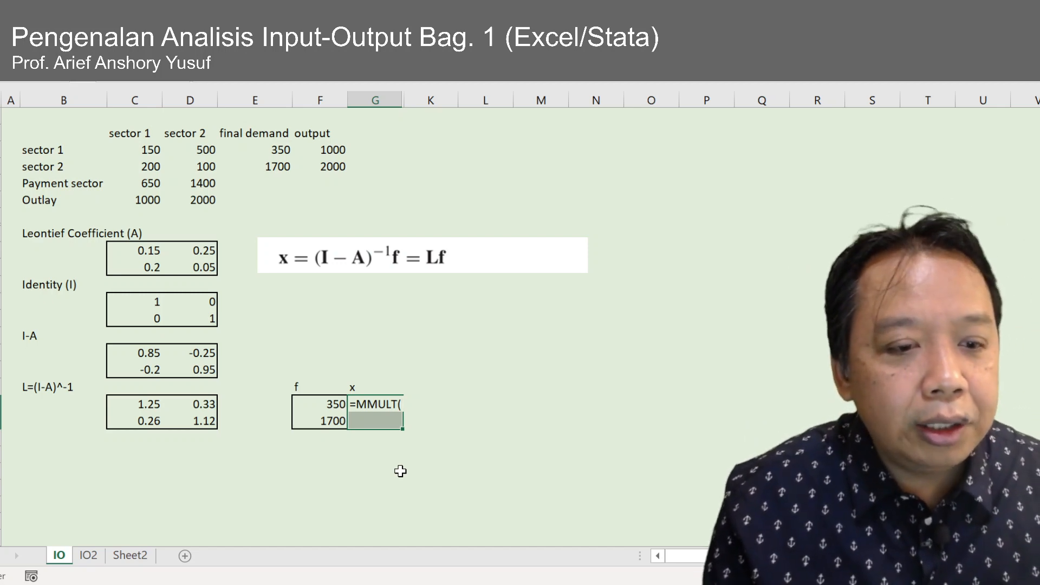
key(Escape)
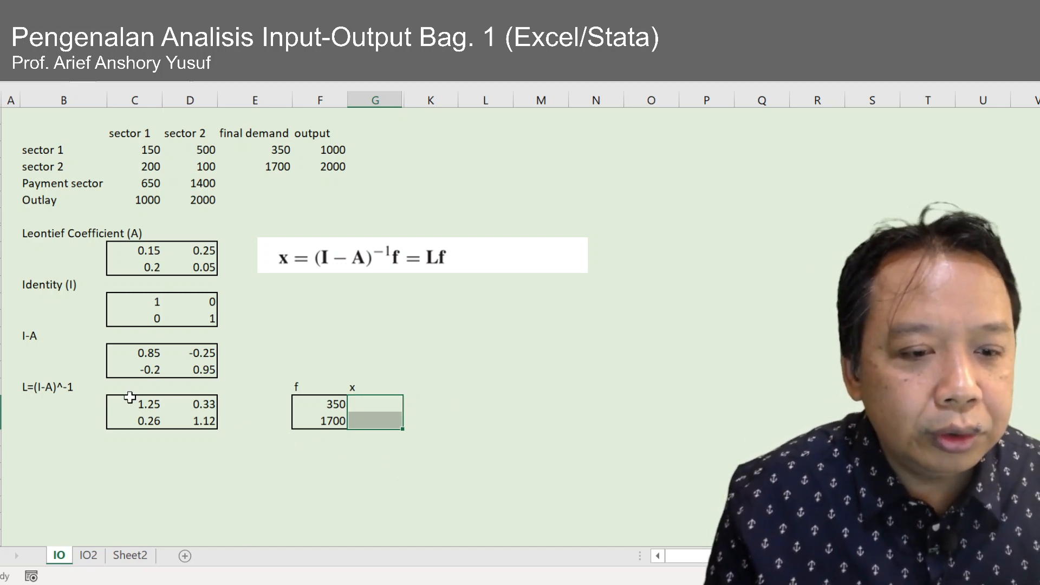
- Compute the output vector in the two cells under x with the array formula =MMULT(L,f)
click(131, 397)
shift+click(200, 421)
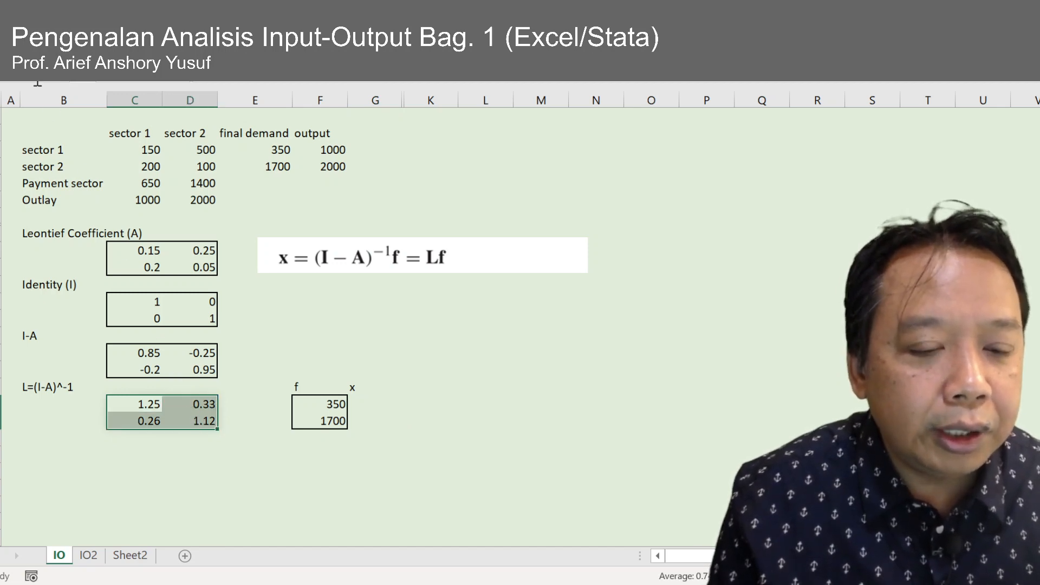
click(374, 404)
key(shift+Down)
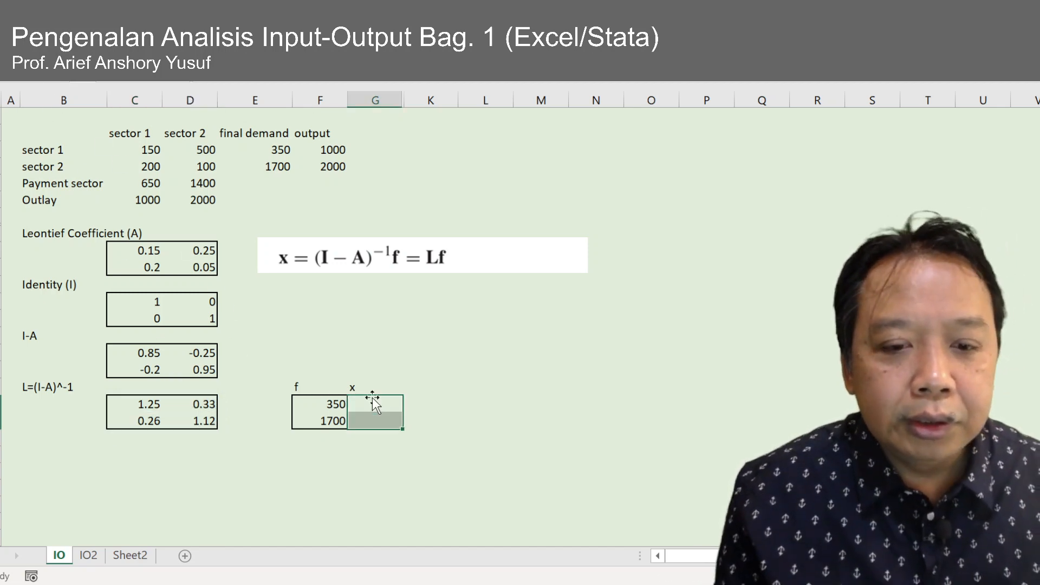
text(=MMU)
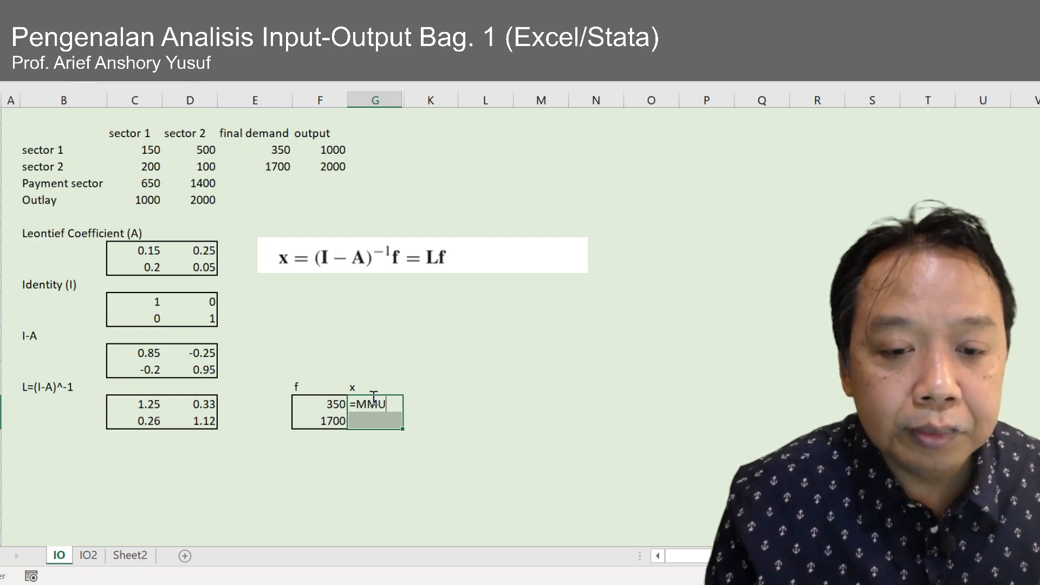
text(LT(L)
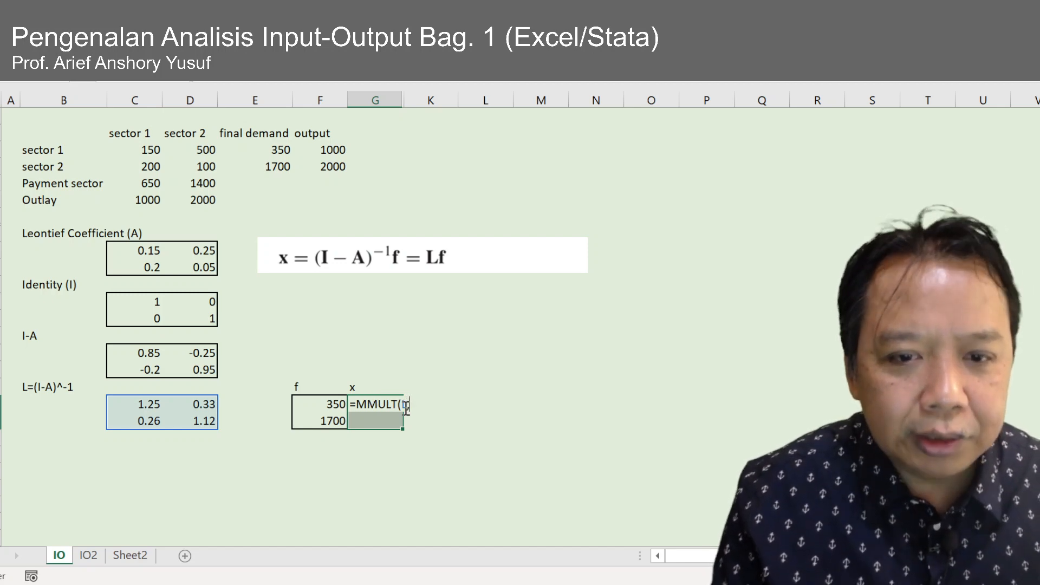
text(,f)
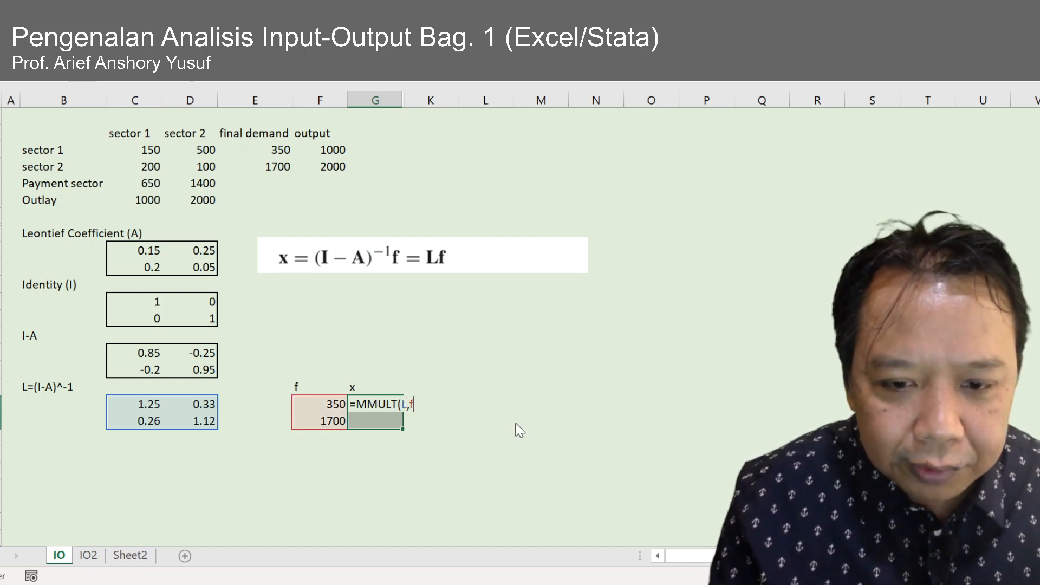
text())
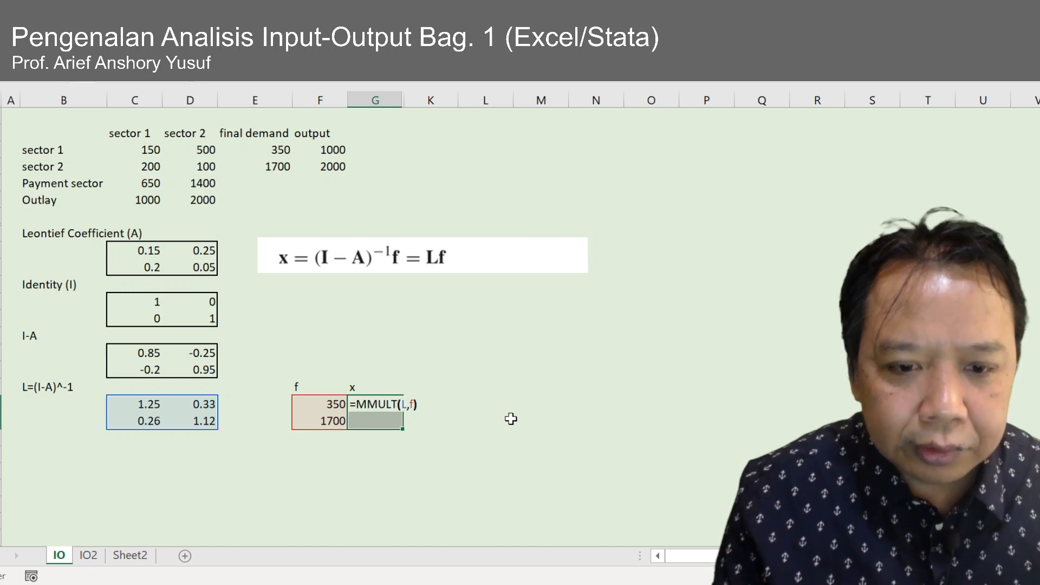
key(ctrl+shift+Return)
key(Return)
key(Down)
key(Down)
key(Up)
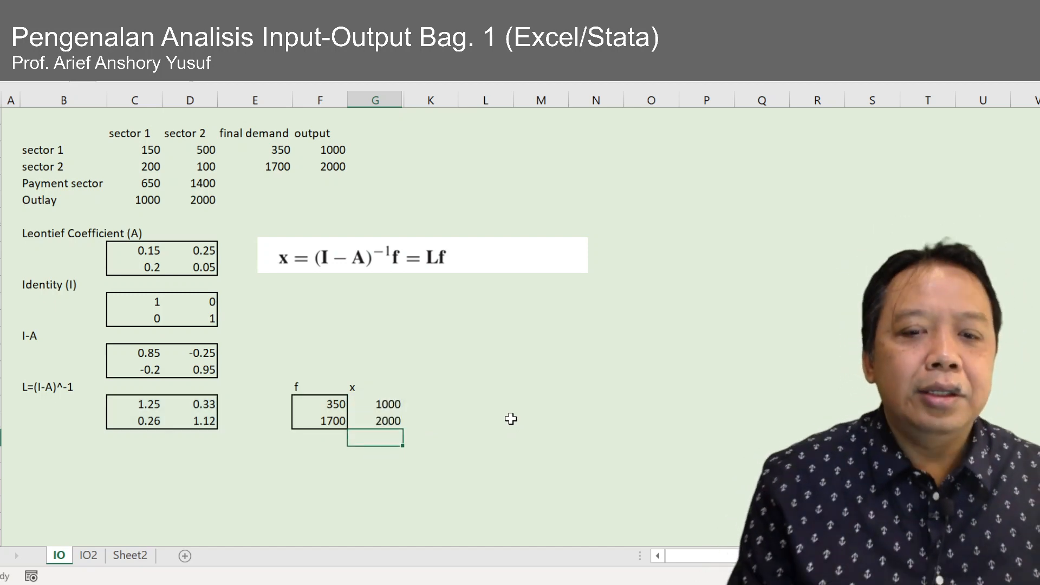
- Make the two values under x bold and enclose them in an outside border
key(Up)
key(Up)
key(shift+Down)
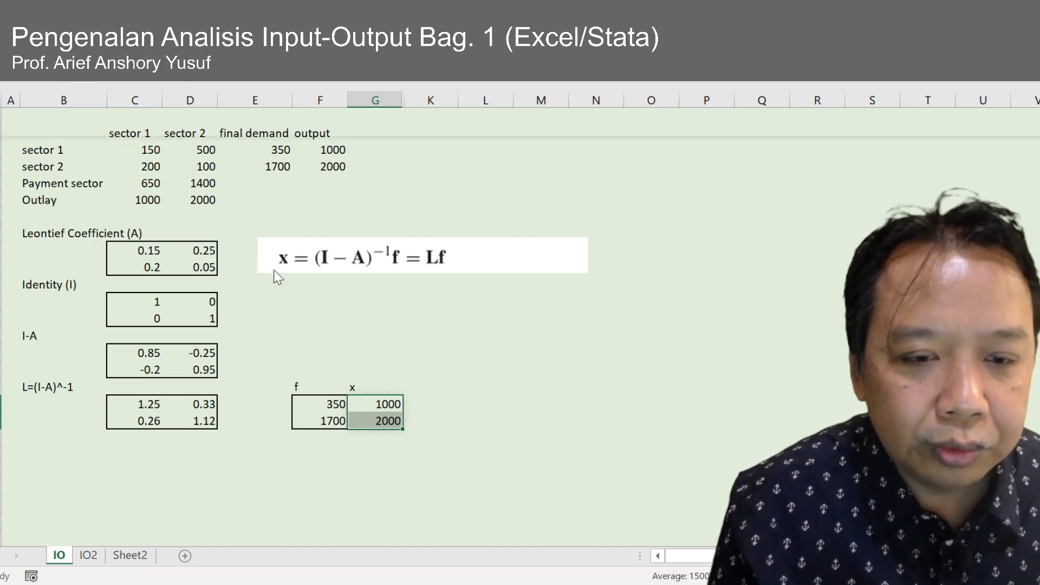
key(ctrl+b)
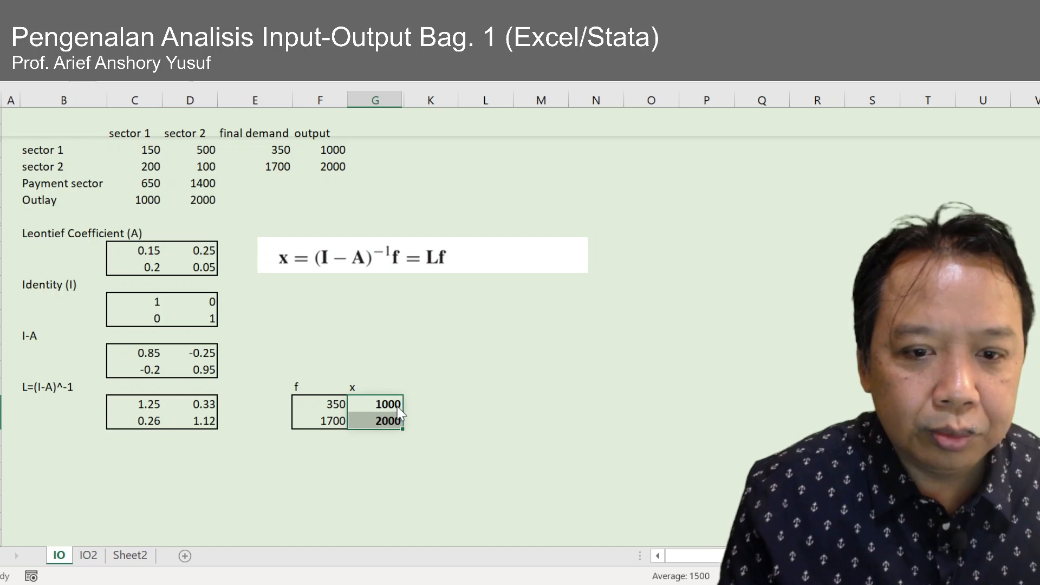
click(471, 420)
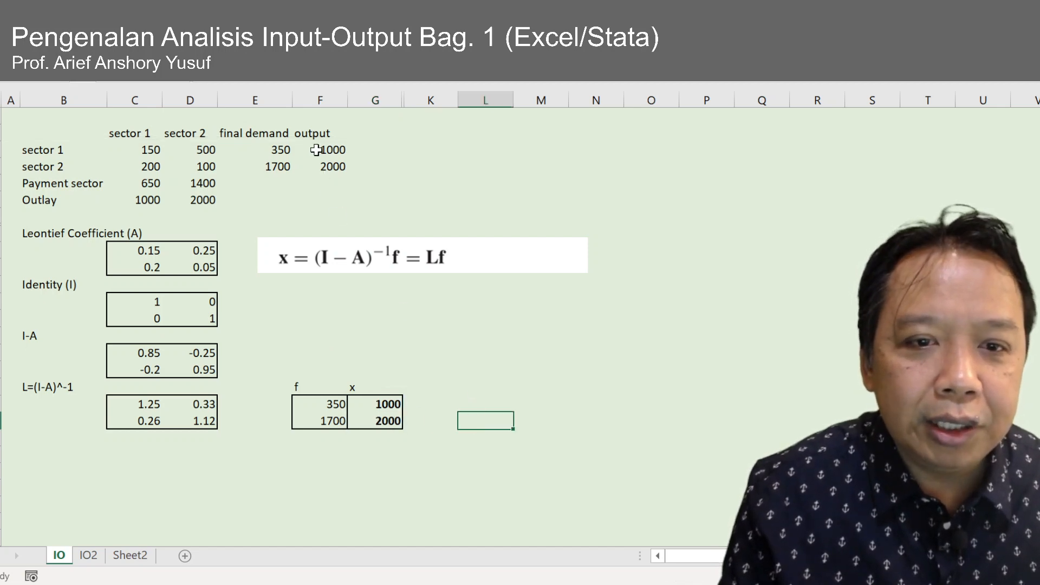
- Compare the computed x vector with the table's output column and examine its formula against the equation picture
drag(316, 150, 347, 187)
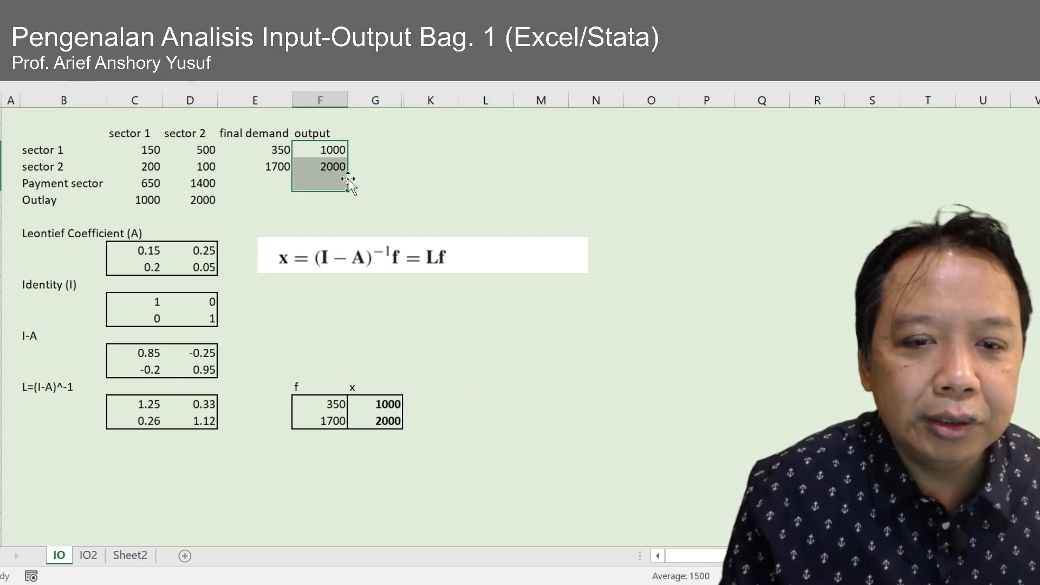
click(474, 438)
drag(384, 404, 384, 421)
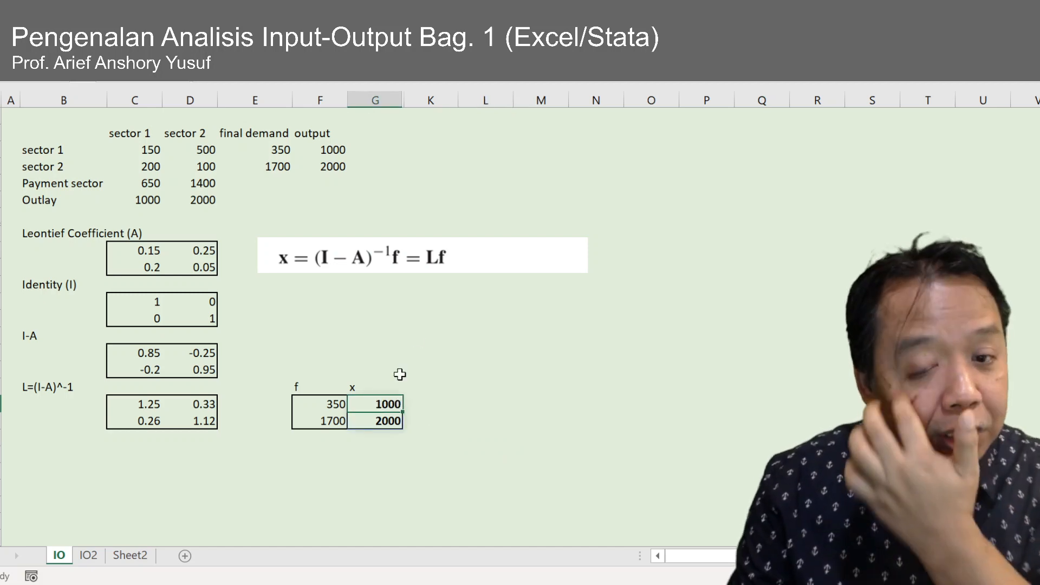
click(447, 253)
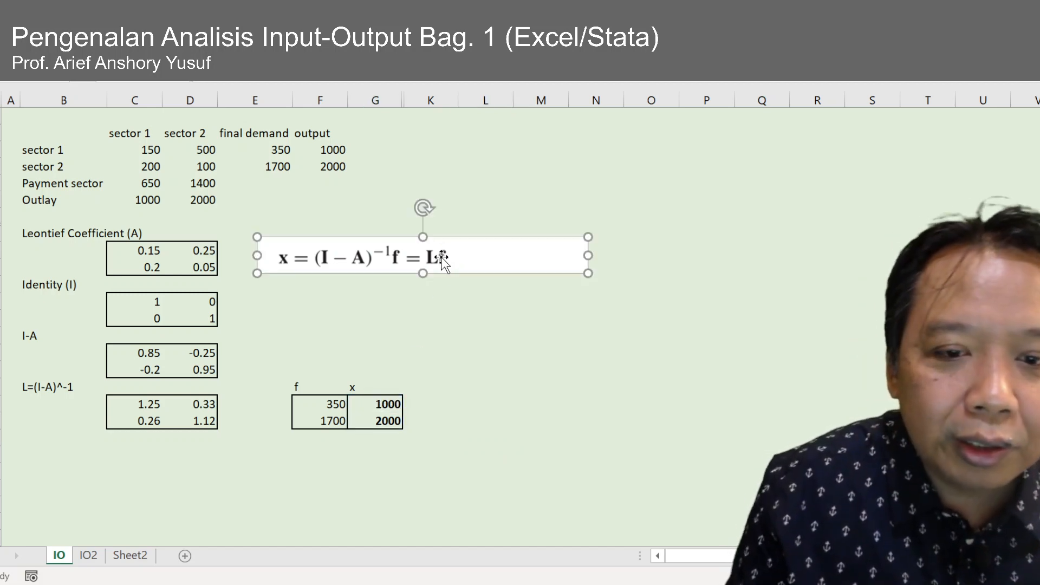
click(440, 494)
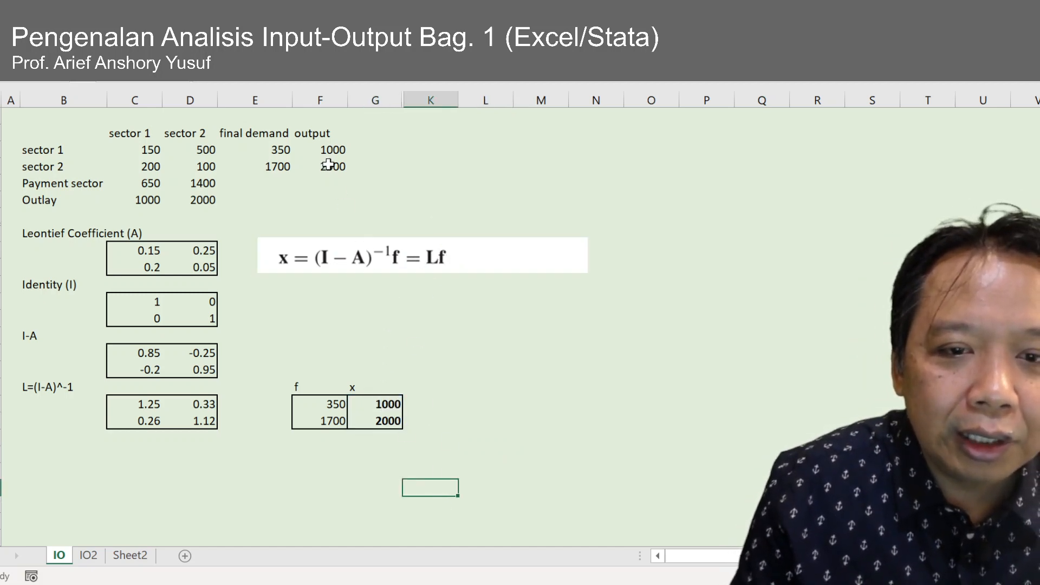
drag(383, 405, 384, 421)
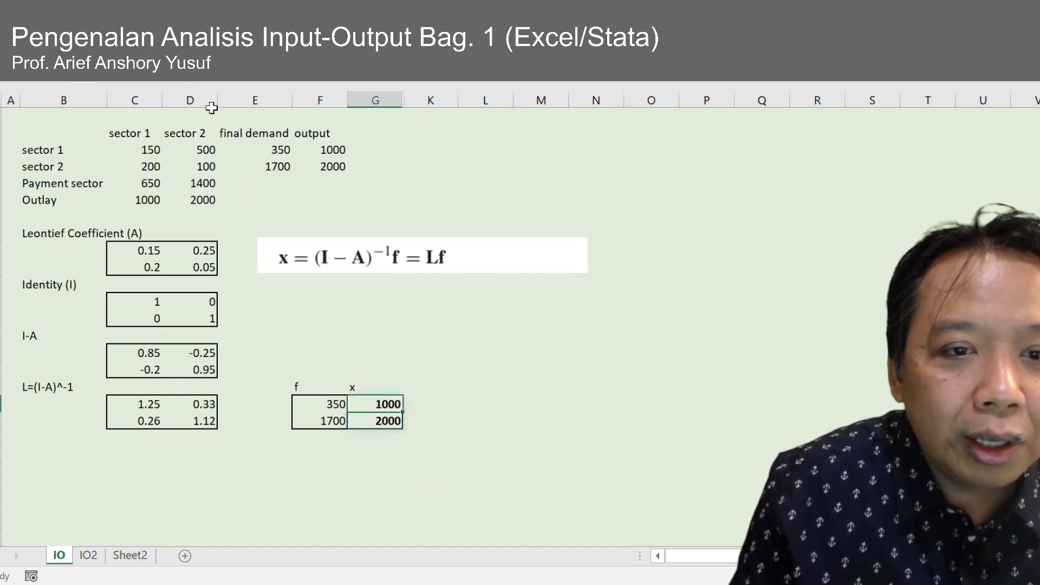
click(259, 75)
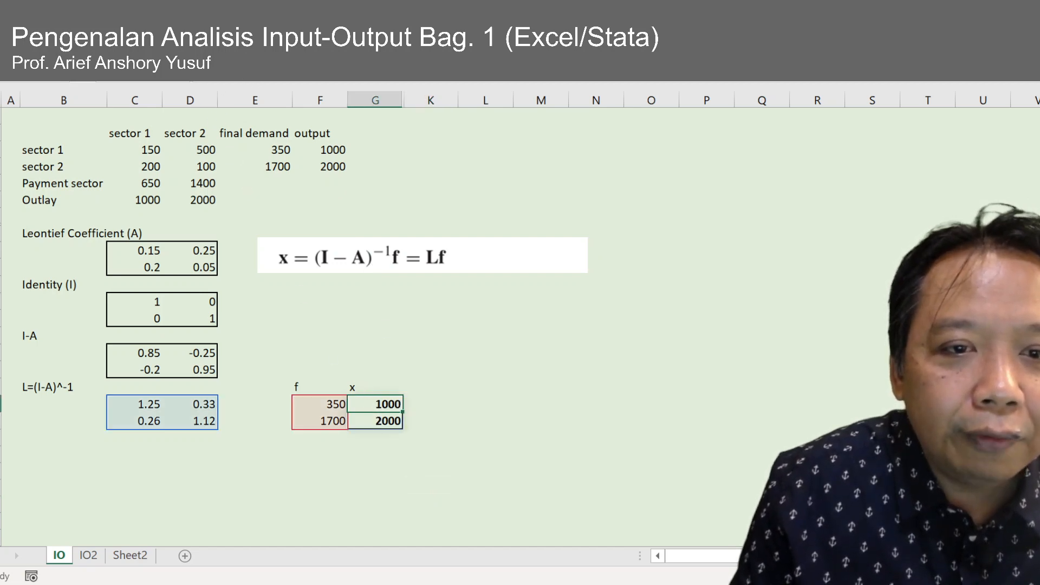
click(430, 475)
- Set both final demand values in the f vector to 0
click(318, 490)
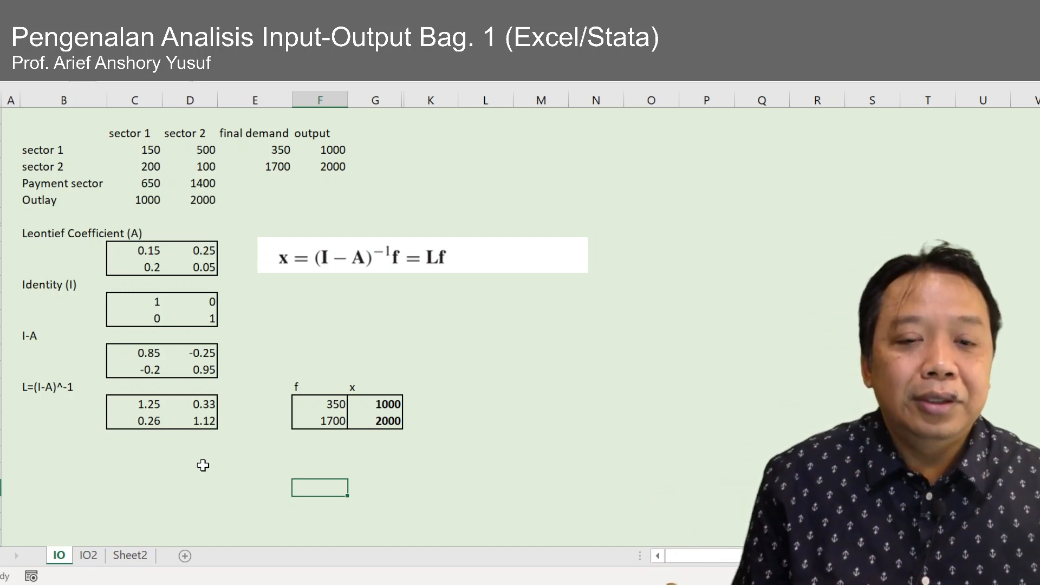
key(Up)
key(Up)
key(Up)
key(Up)
key(Up)
key(Up)
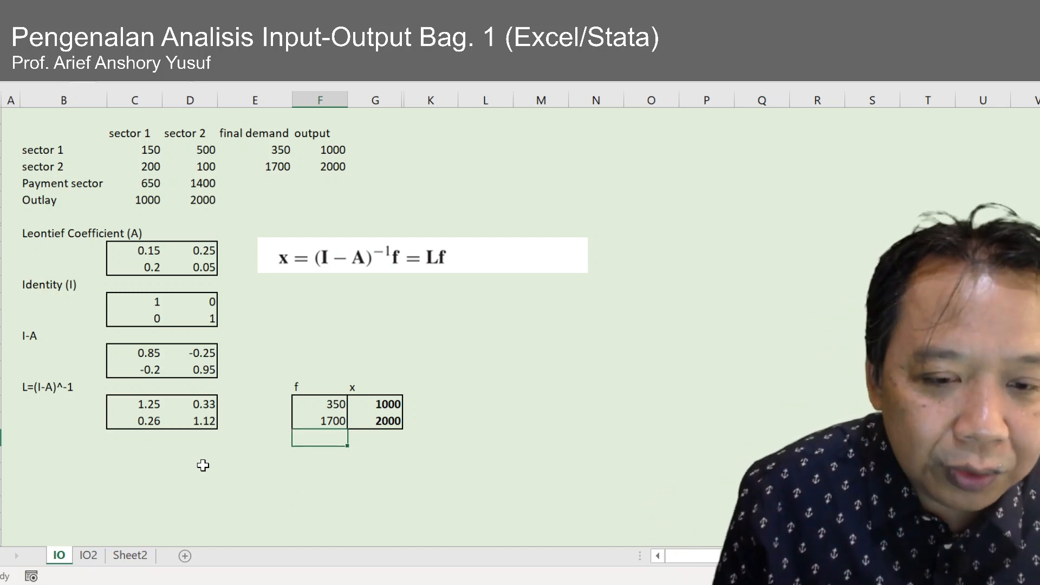
key(Down)
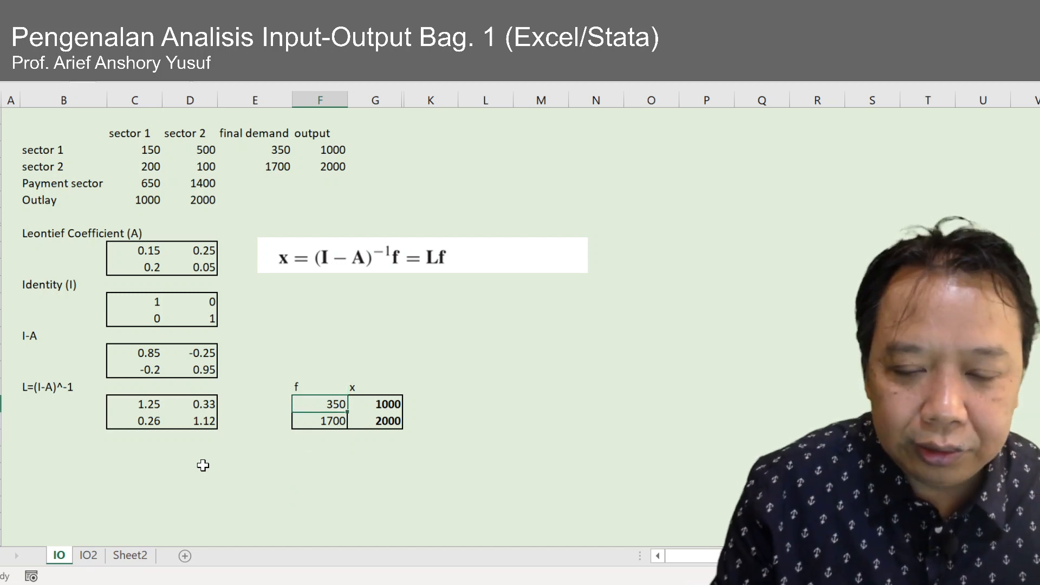
text(0)
key(Return)
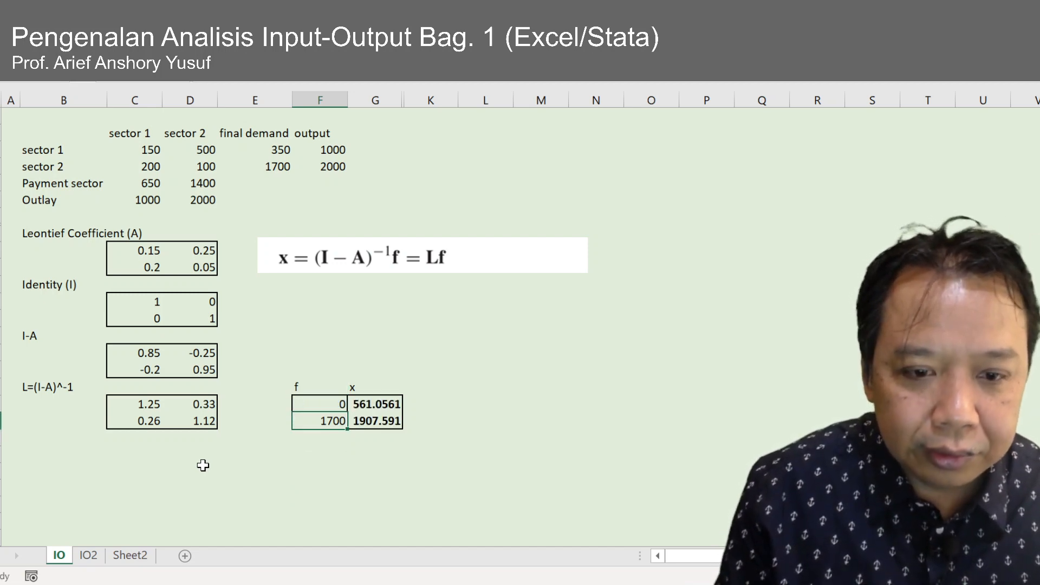
text(0)
key(Return)
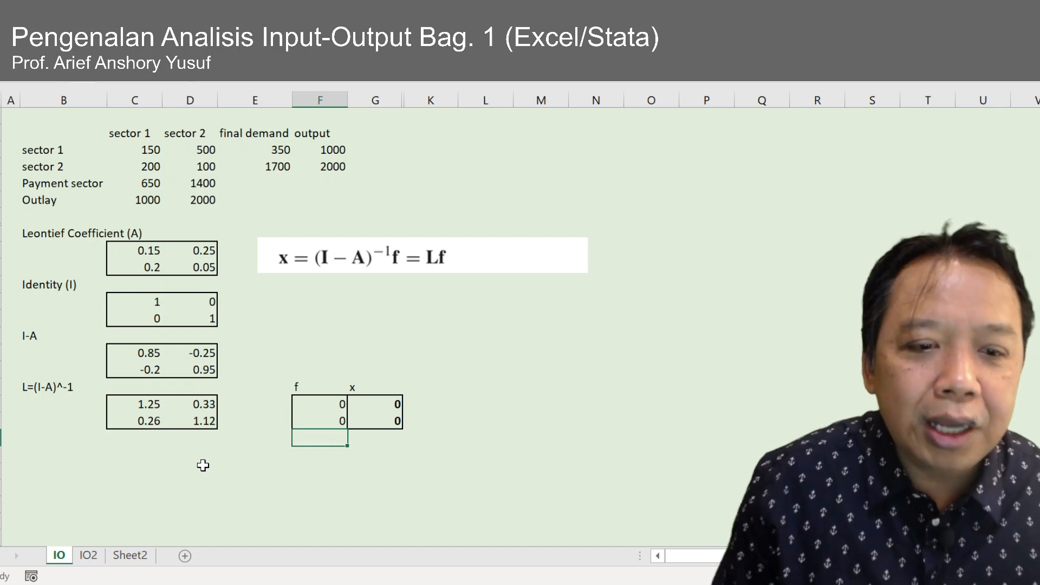
key(Return)
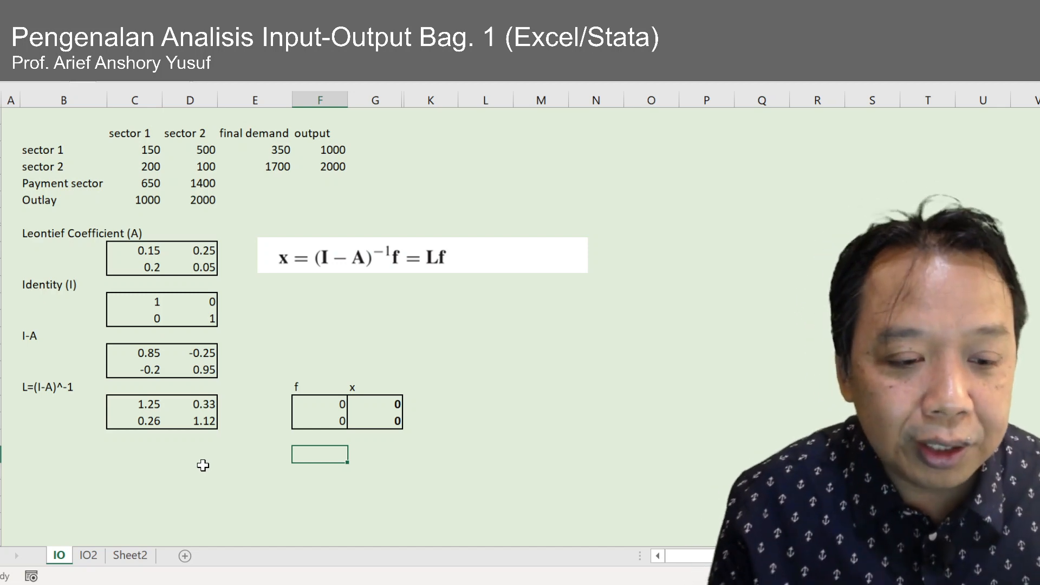
- Check the export demand on sheet IO2, and set sector 1's final demand in the f vector on sheet IO to 10
click(93, 555)
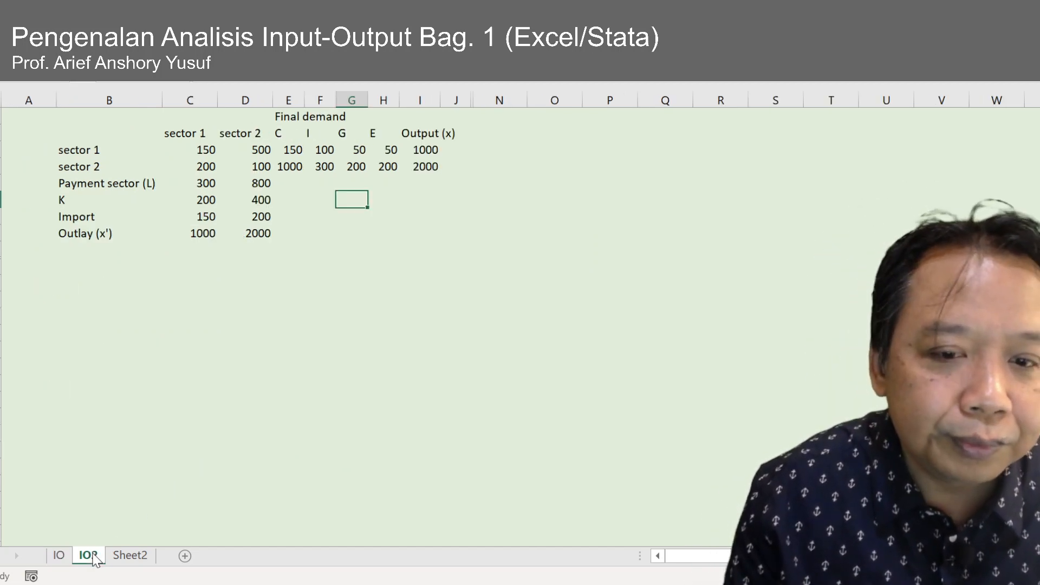
click(391, 149)
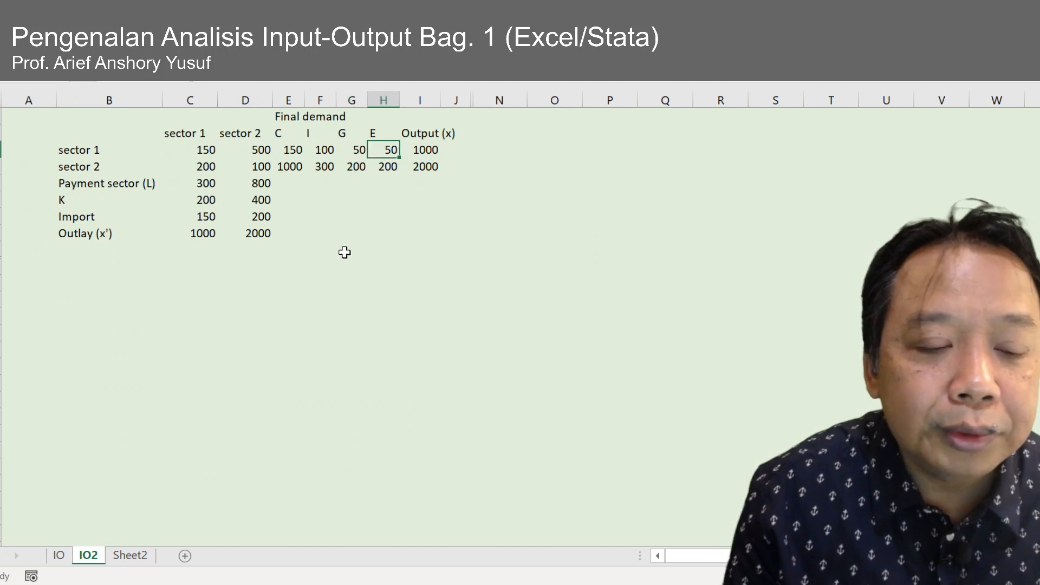
click(59, 555)
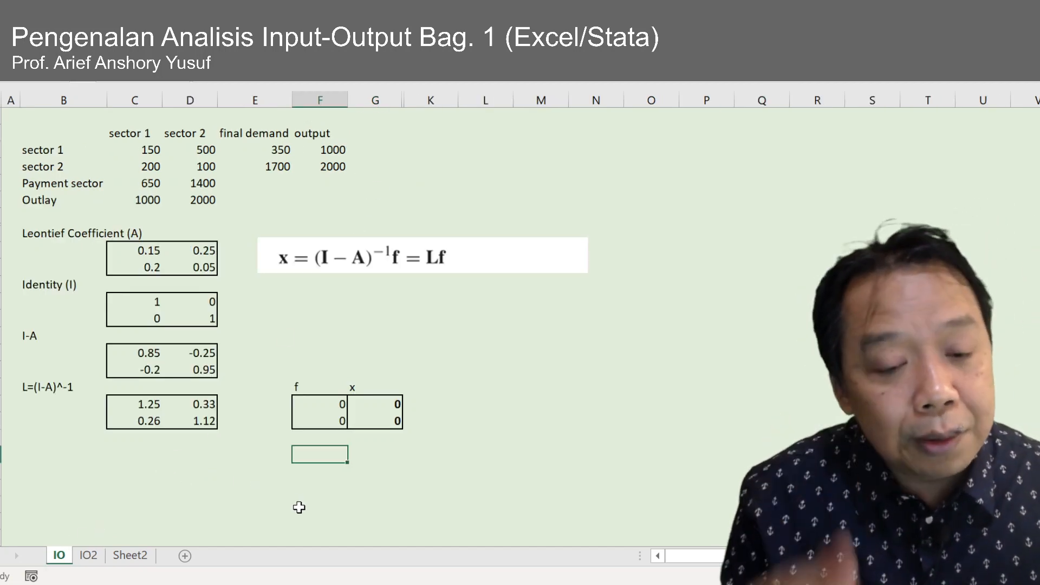
key(Up)
key(Up)
key(Up)
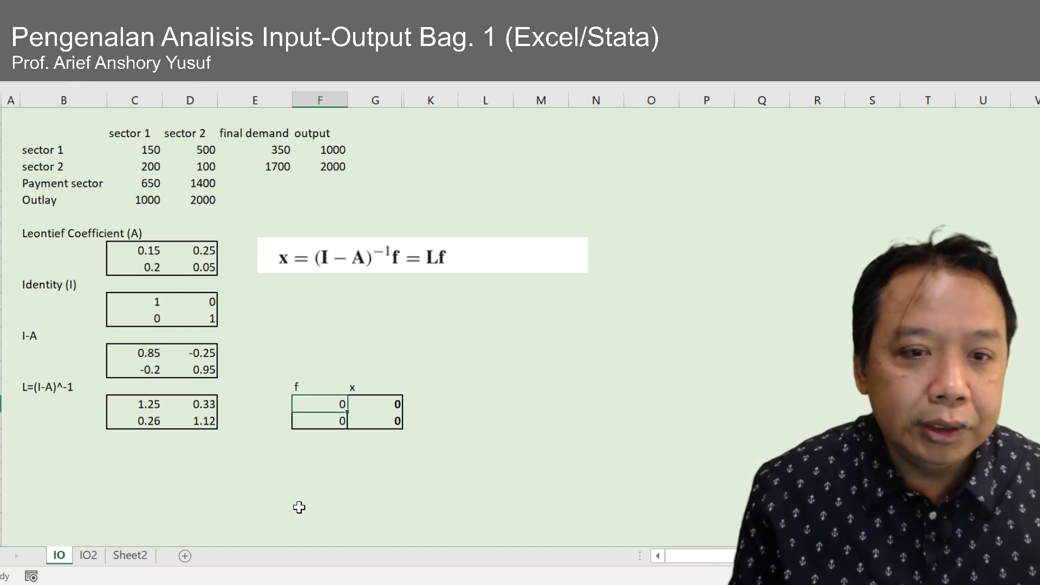
text(10)
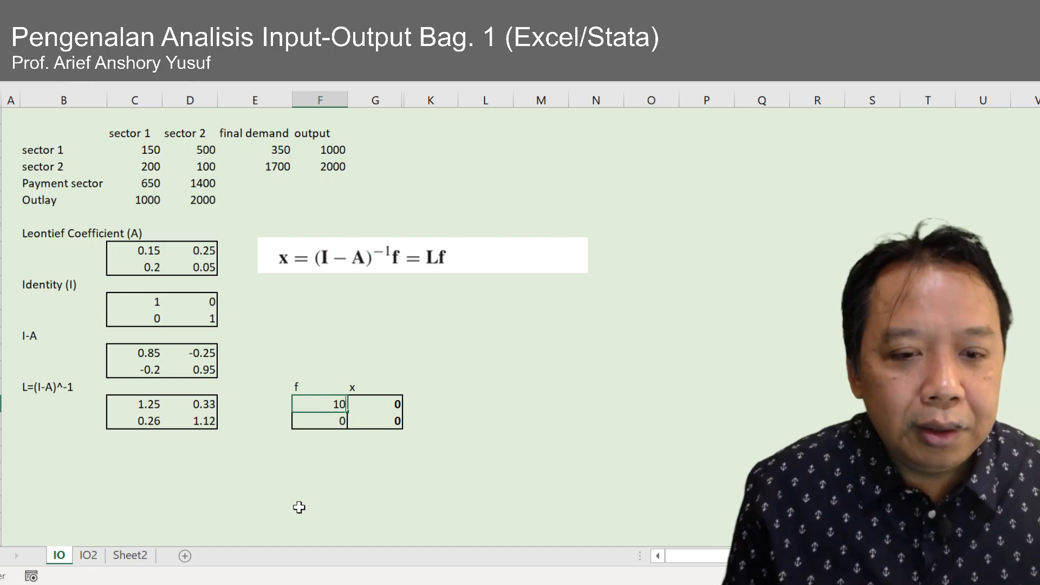
key(Return)
- Total the two x values with a SUM formula over G22#, leaving one blank row below the x vector
key(Down)
key(Down)
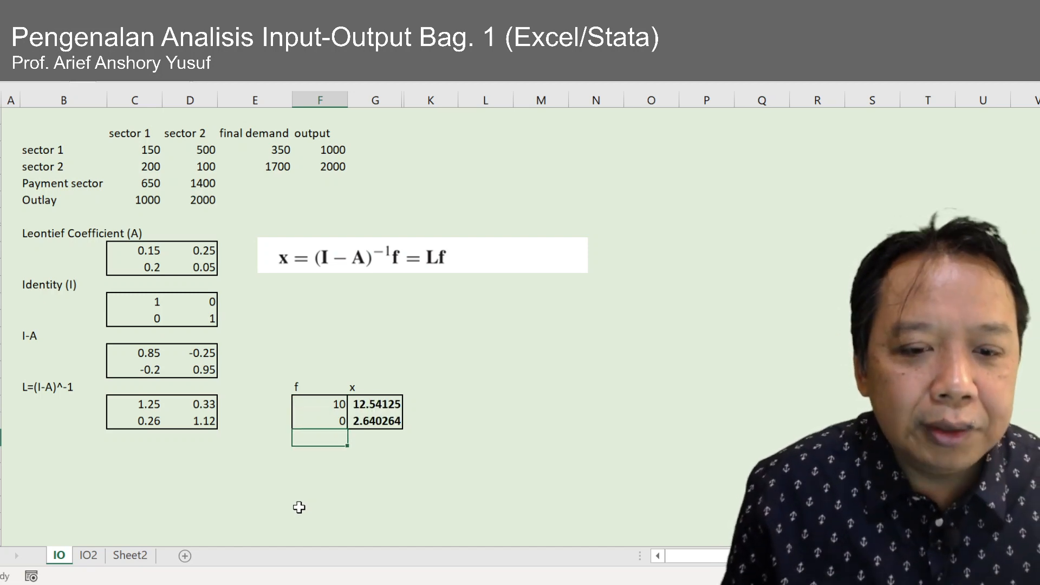
key(Right)
text(=)
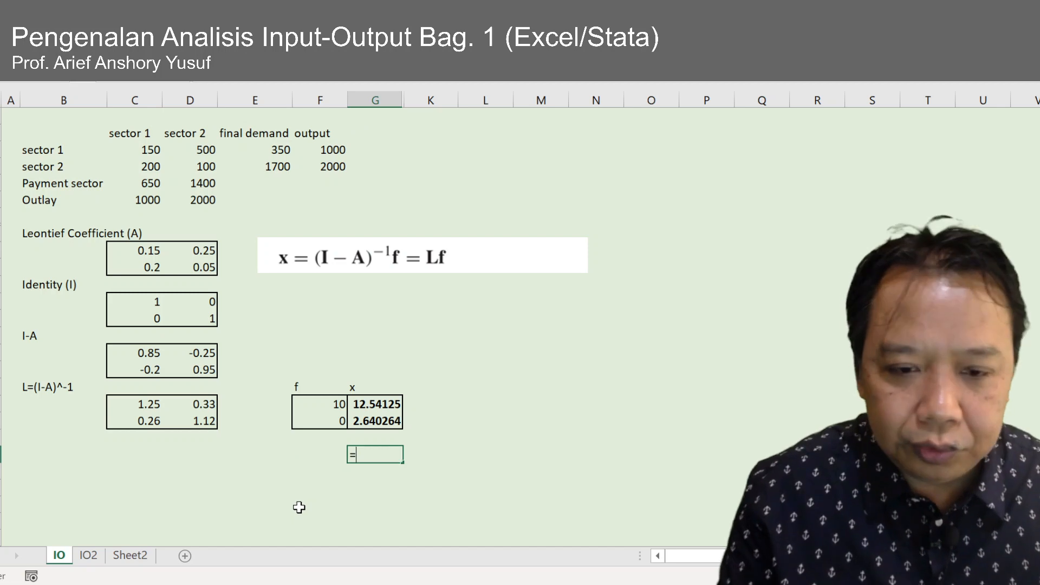
text(sum()
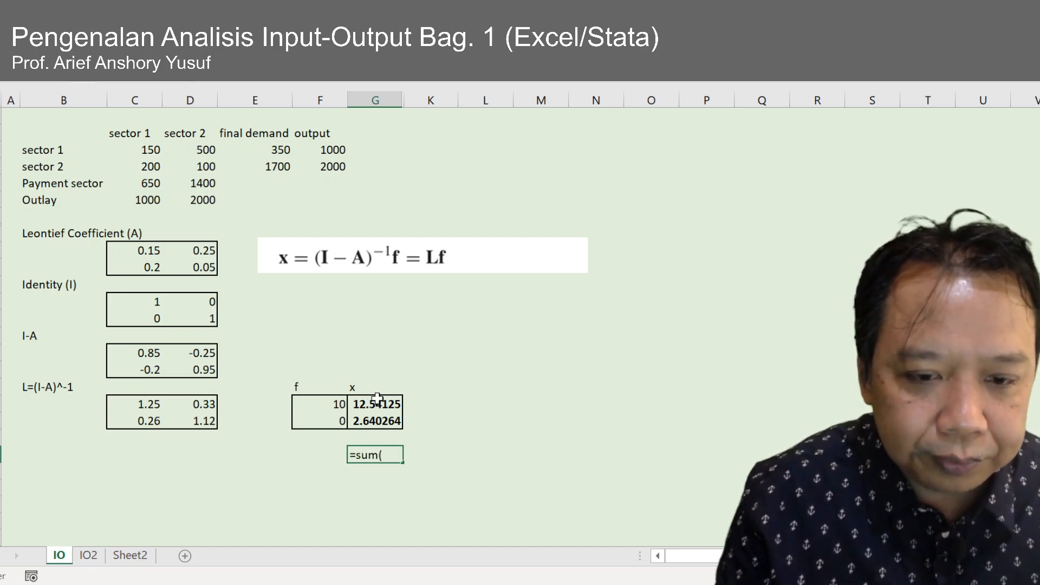
click(375, 410)
drag(376, 411, 376, 423)
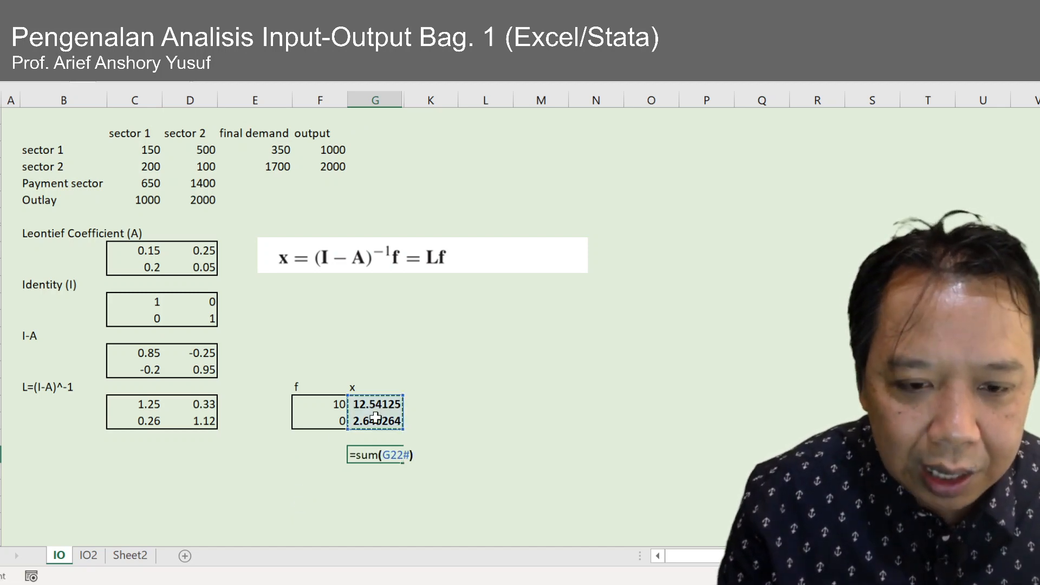
key(Return)
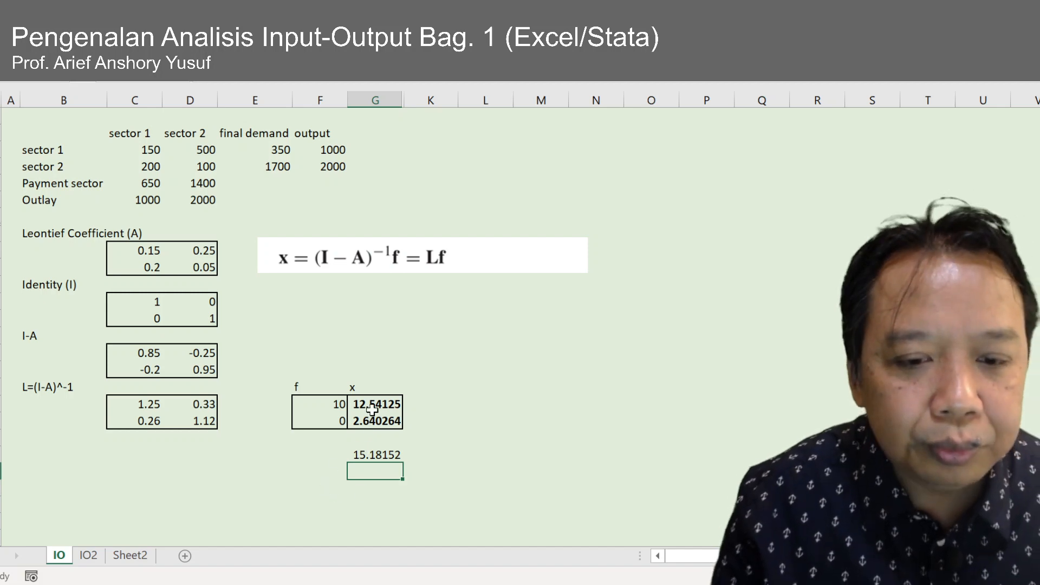
- Format the x values and their total to show two decimal places
drag(372, 410, 364, 452)
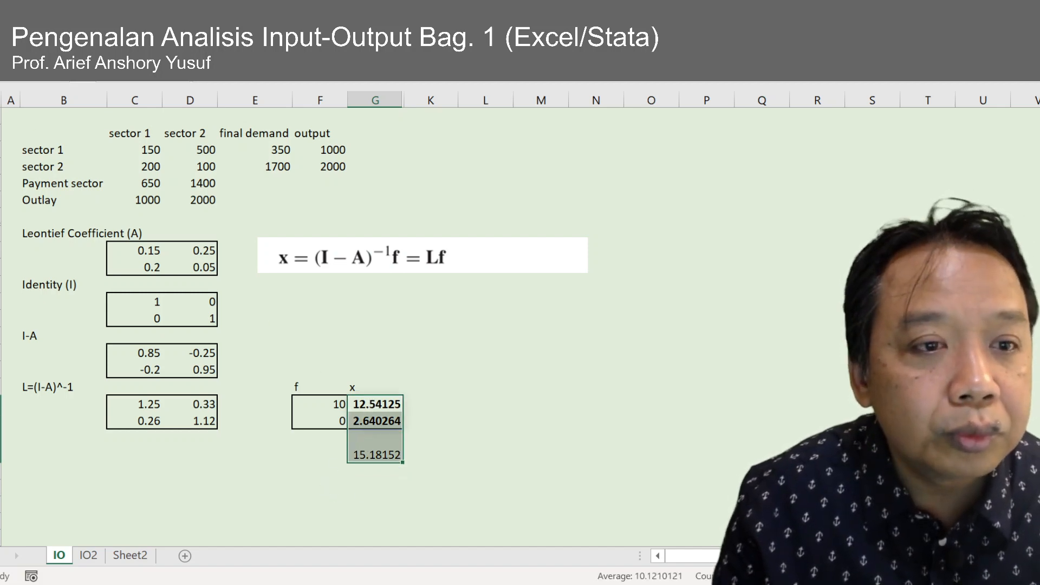
click(512, 102)
click(514, 102)
click(514, 102)
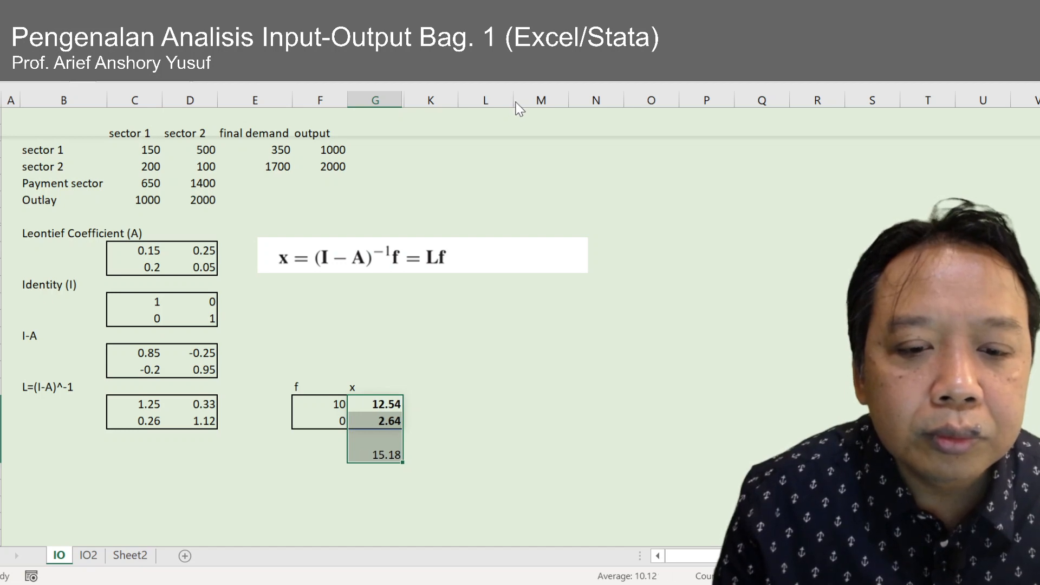
click(375, 486)
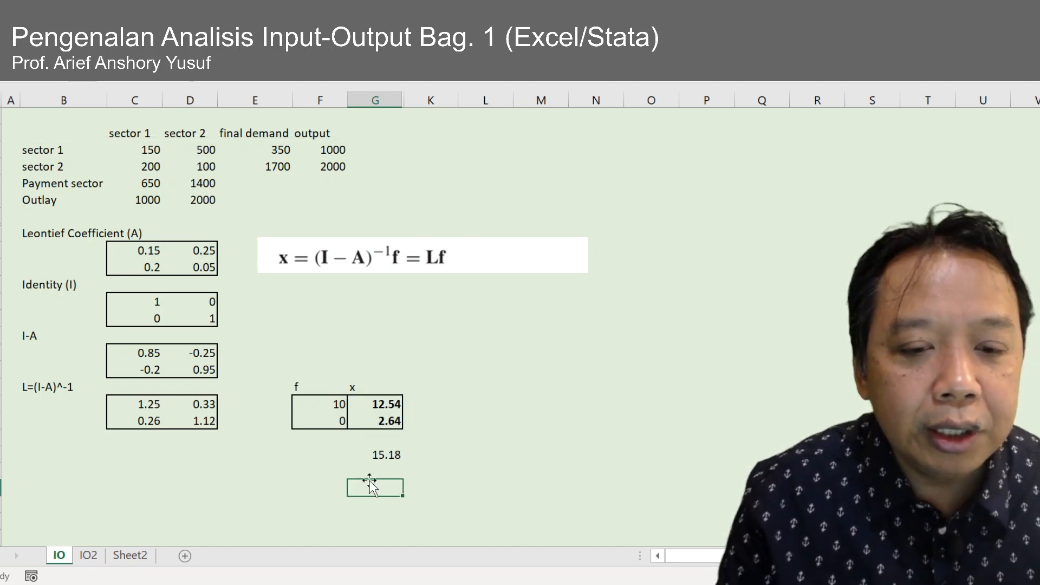
- Set sector 1's final demand in the f vector to 0, and return it to 10
click(324, 410)
text(0)
key(Return)
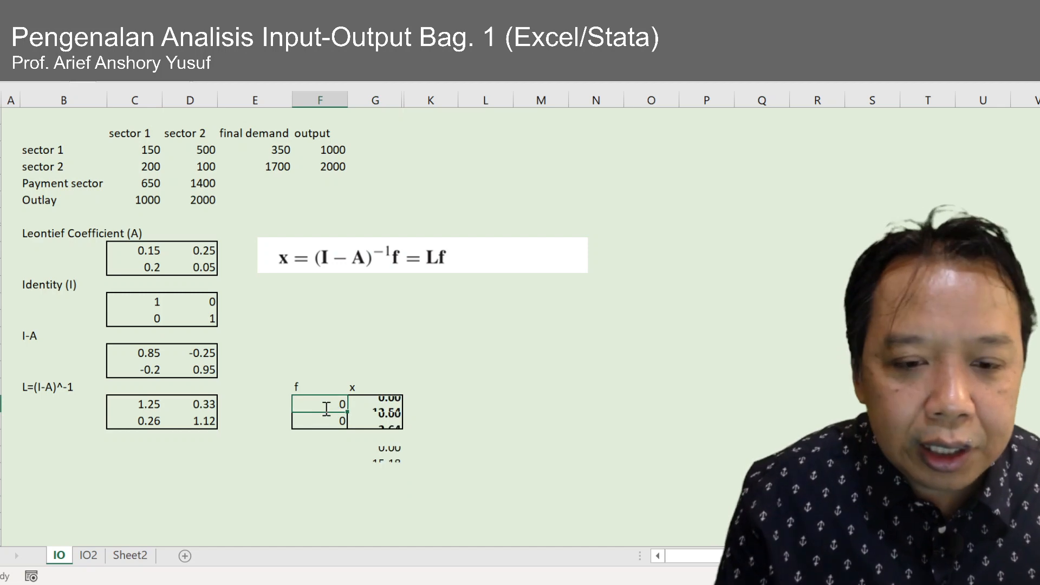
key(Up)
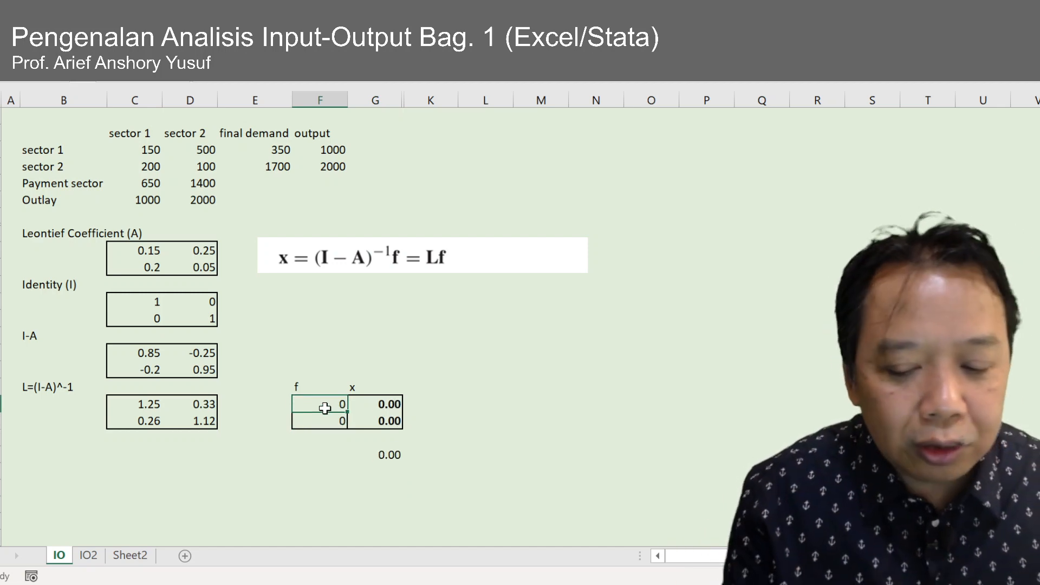
text(10)
key(Return)
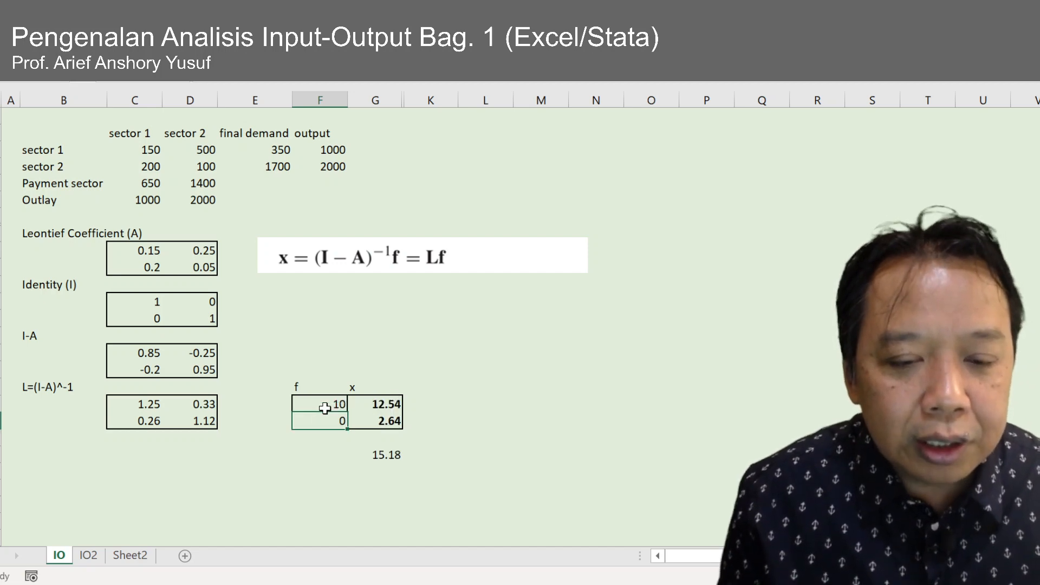
- Compare sector 1's final demand in f with the resulting x values and the total output
key(Down)
key(Down)
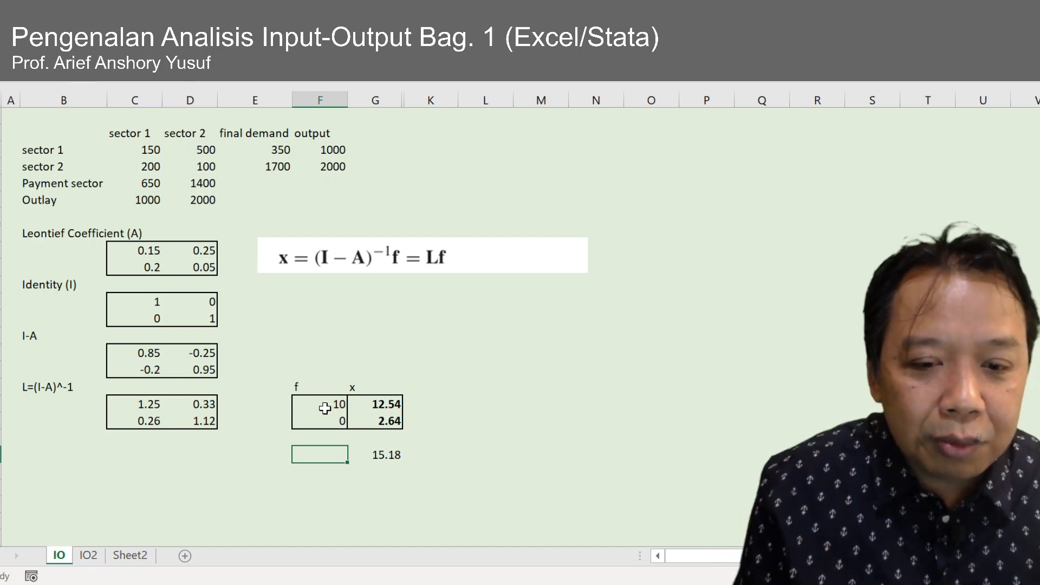
key(Right)
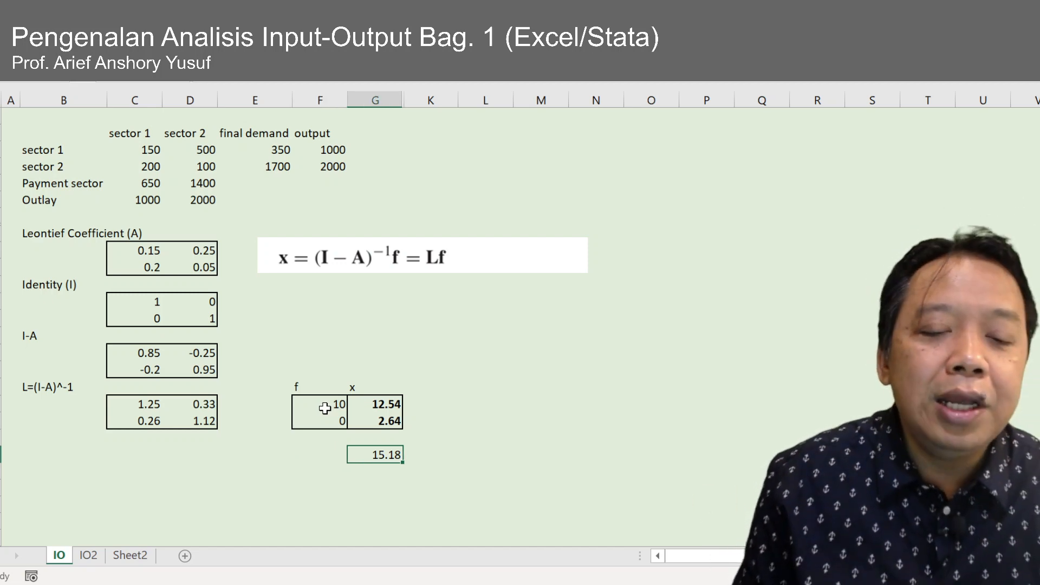
key(Left)
key(Up)
key(Up)
key(Up)
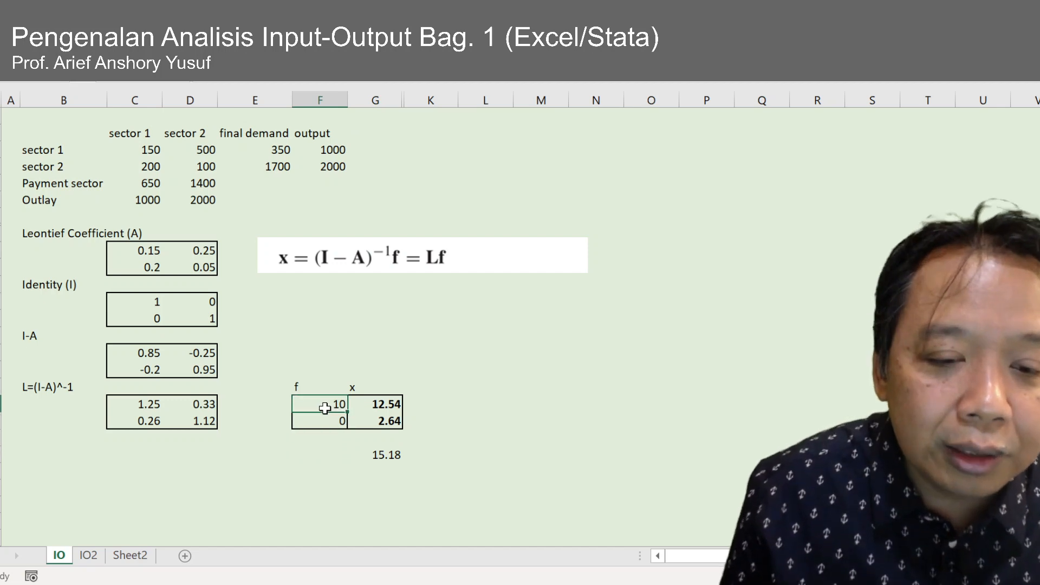
key(Down)
key(Down)
key(Down)
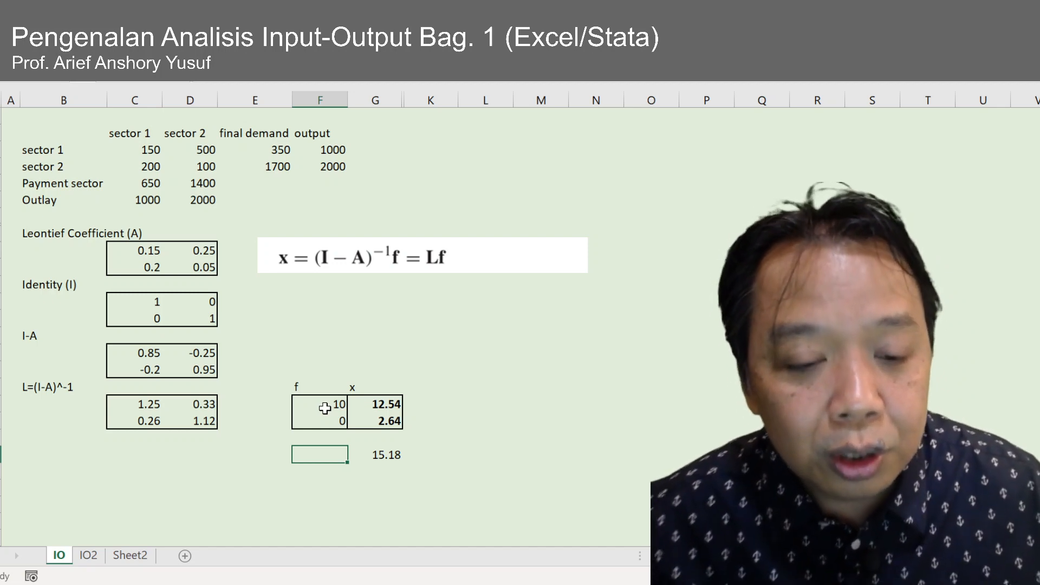
key(Right)
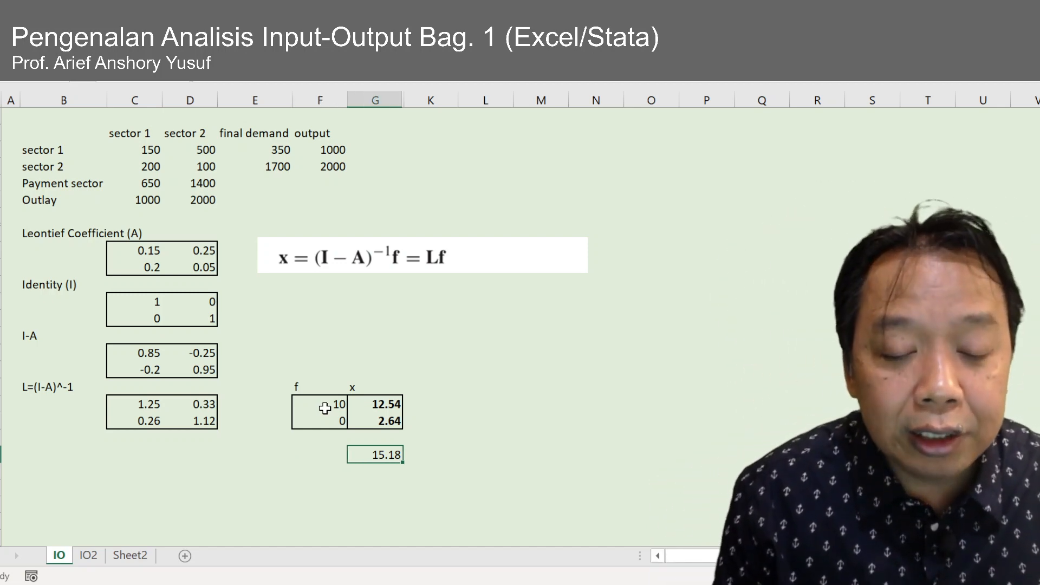
key(Up)
key(Up)
key(Up)
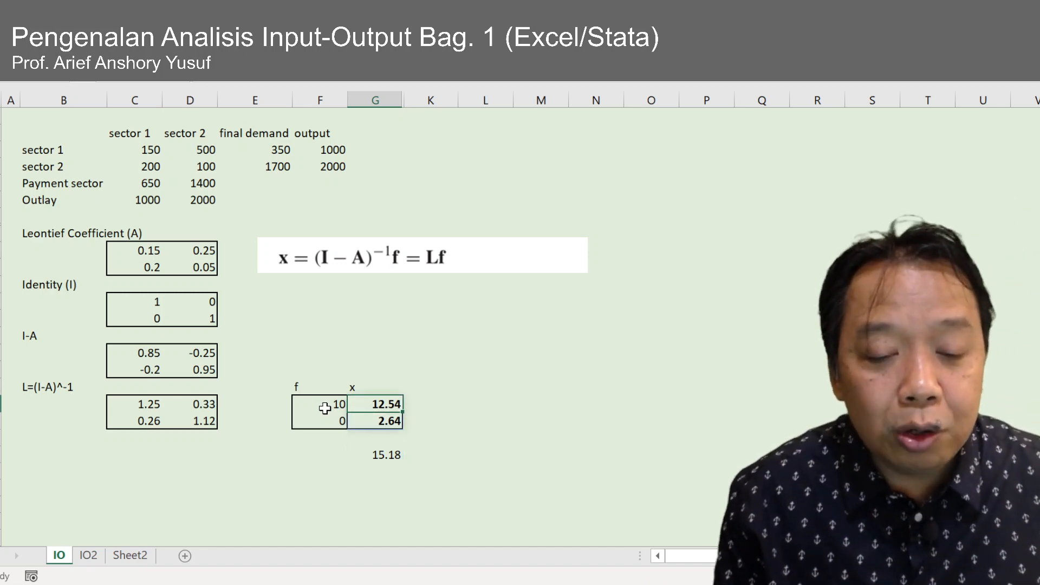
key(Down)
key(Down)
key(Down)
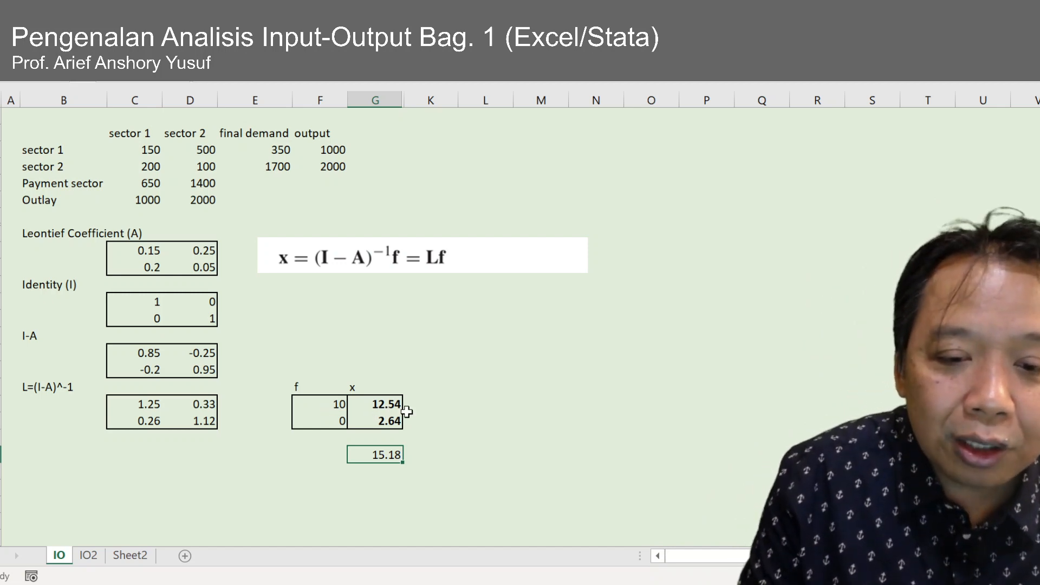
- Examine sector 2's output in x against the sector 1 and sector 2 input coefficients in matrix A
click(392, 421)
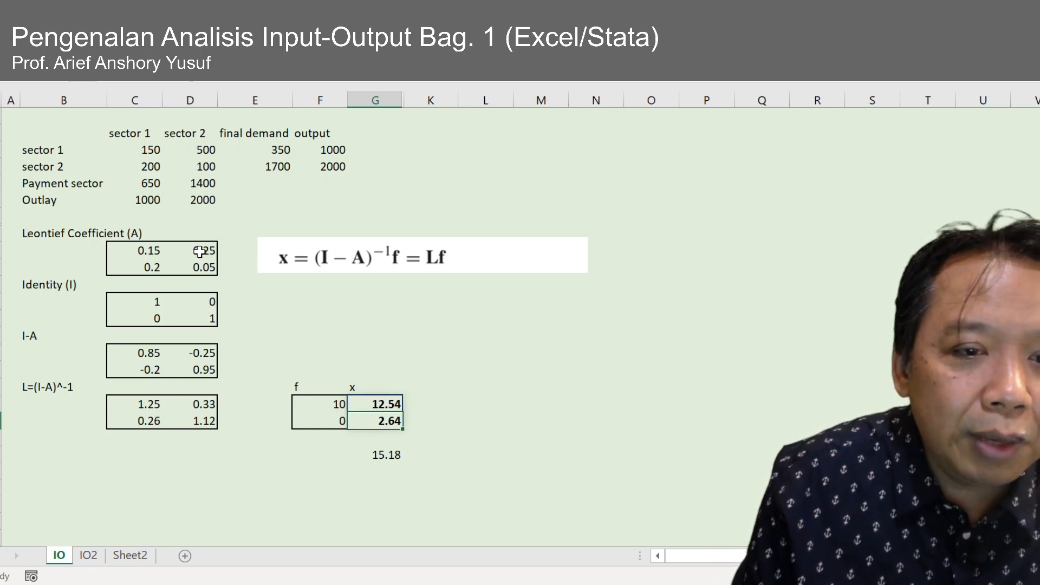
click(147, 249)
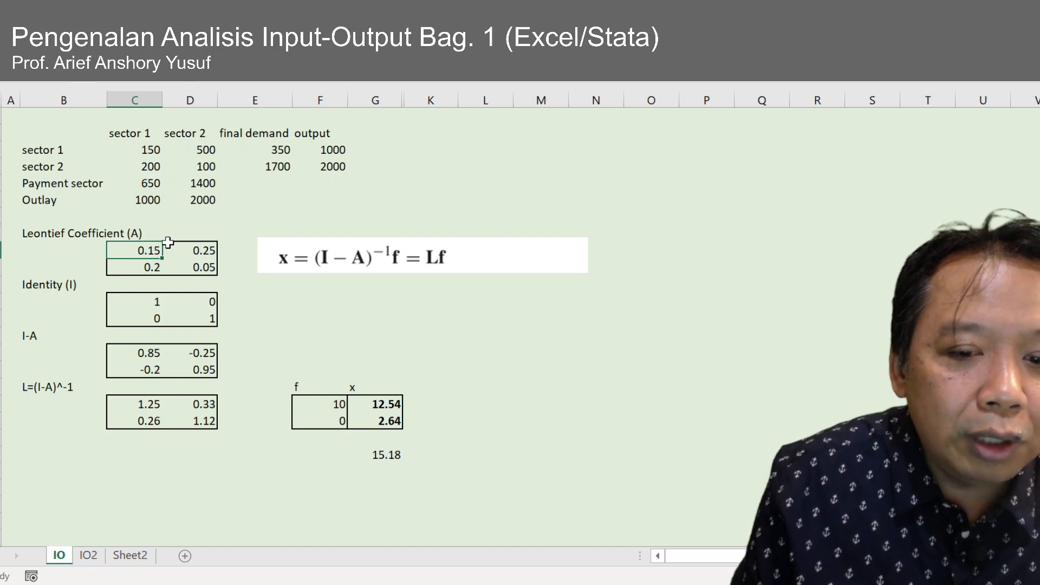
click(146, 271)
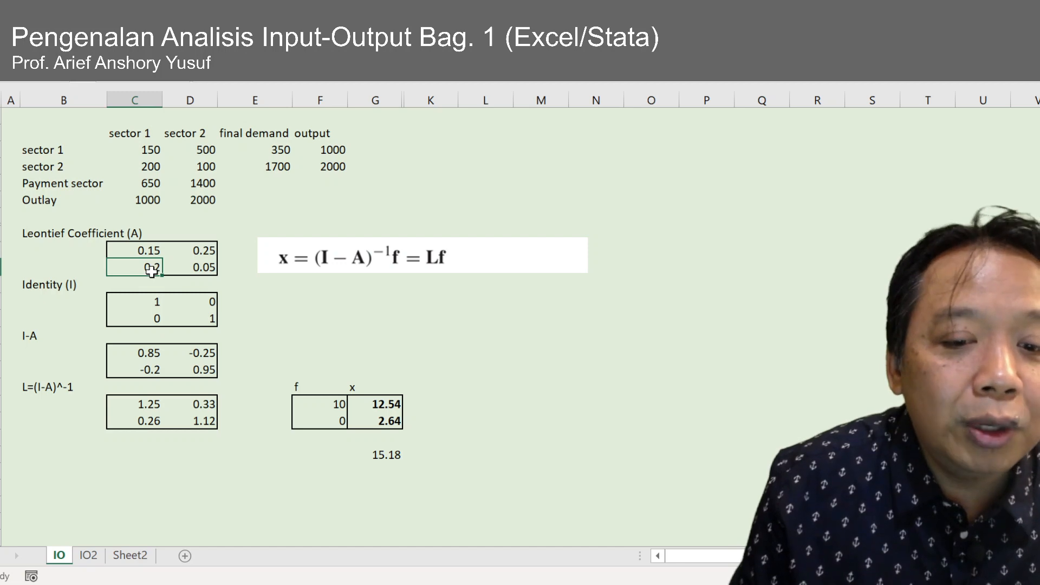
click(389, 421)
click(354, 473)
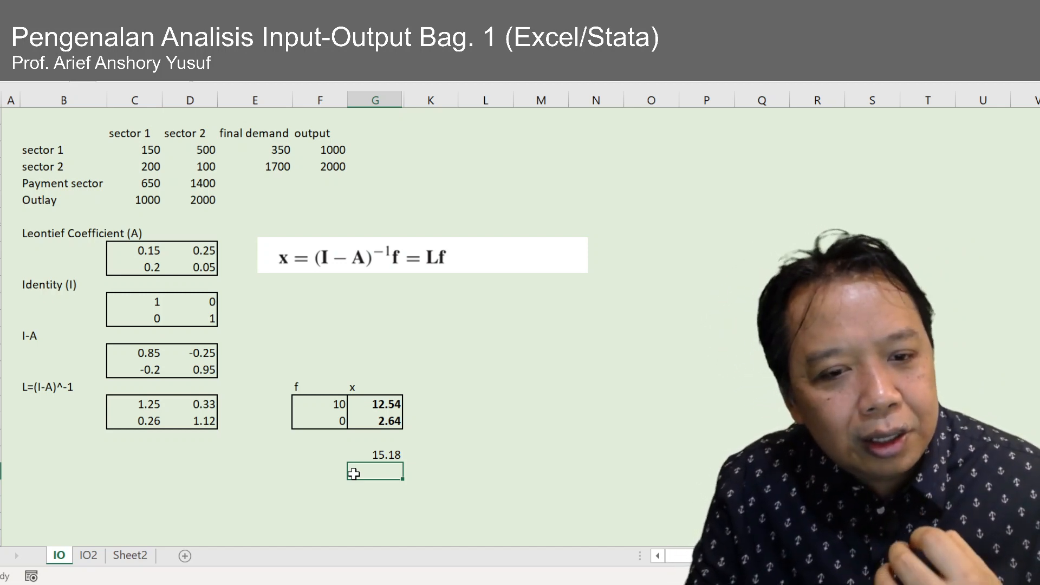
key(Up)
key(Up)
key(Up)
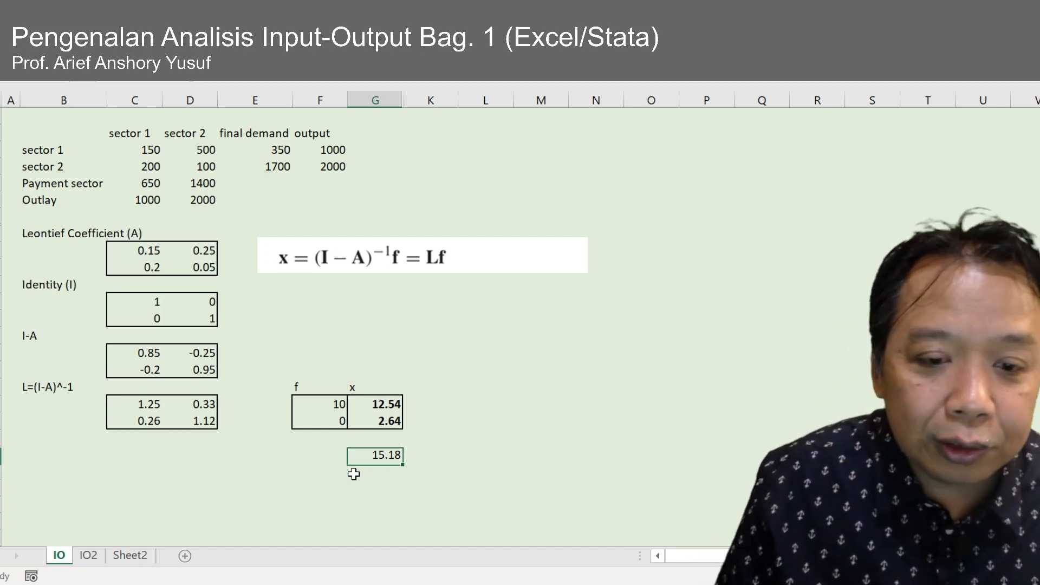
key(Up)
key(Left)
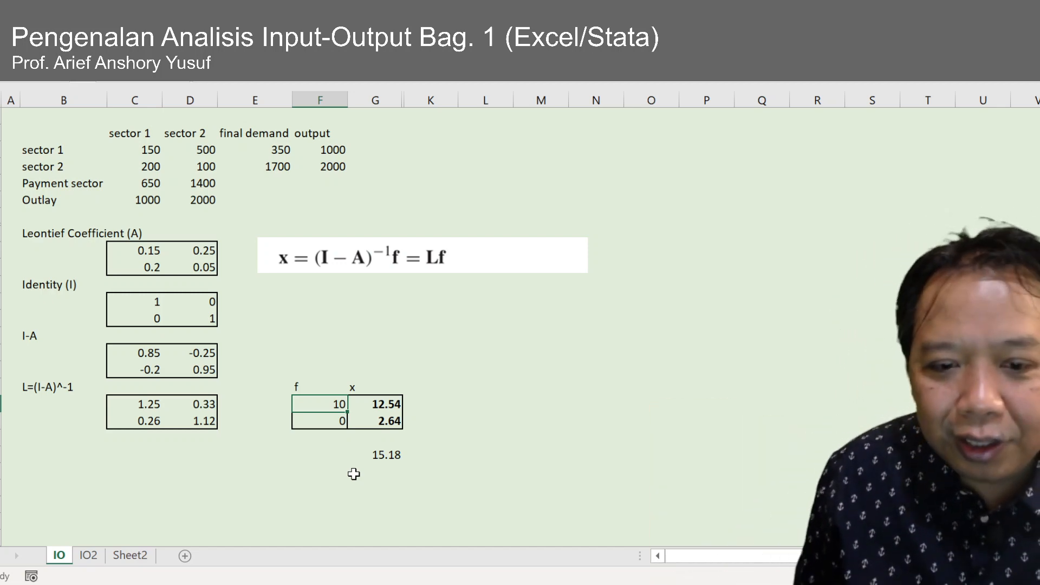
key(Right)
key(Right)
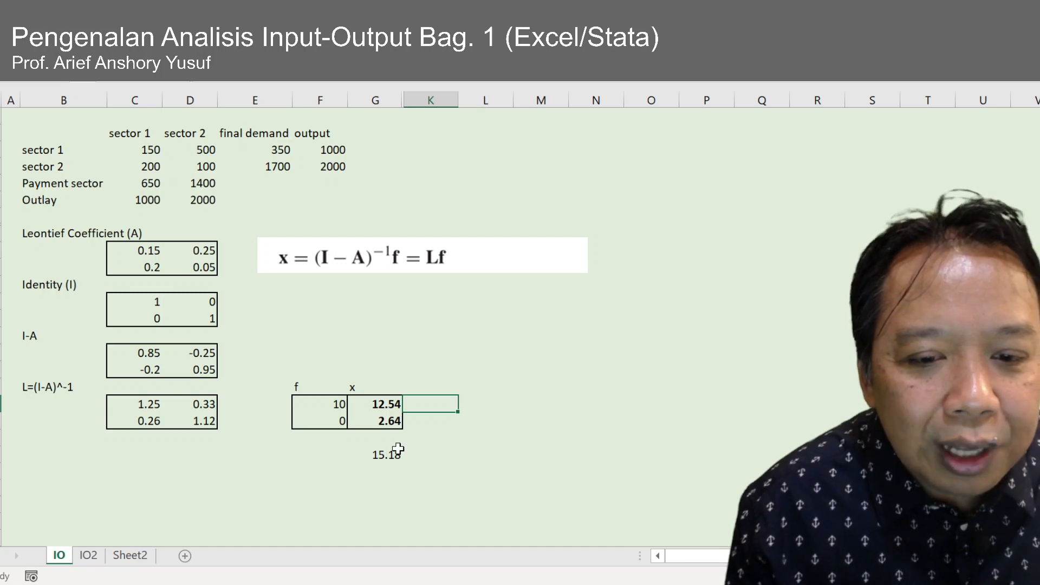
click(384, 424)
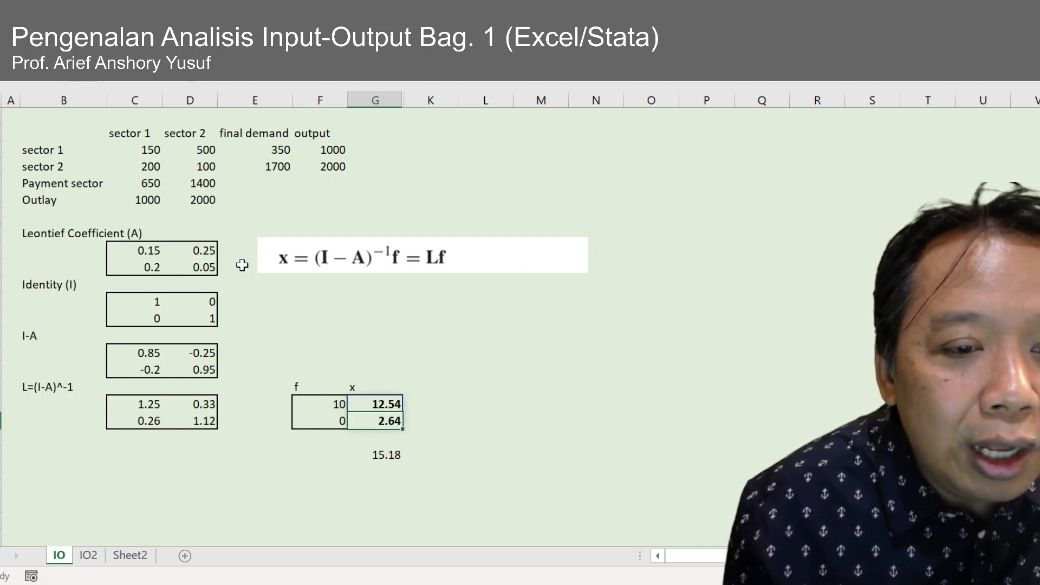
click(205, 249)
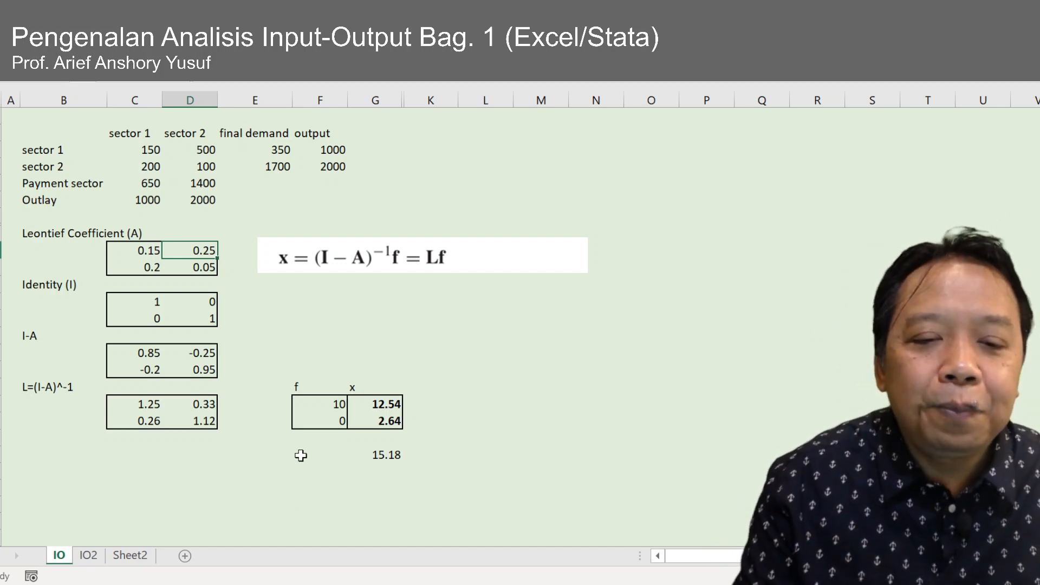
- Set sector 1's final demand in the f vector to 1
drag(320, 404, 324, 422)
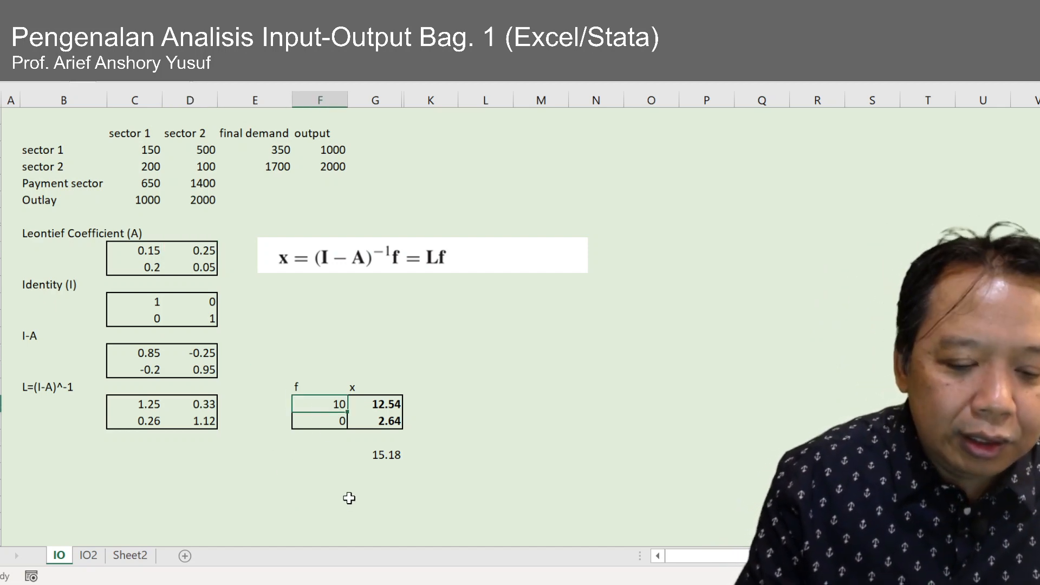
text(10)
key(BackSpace)
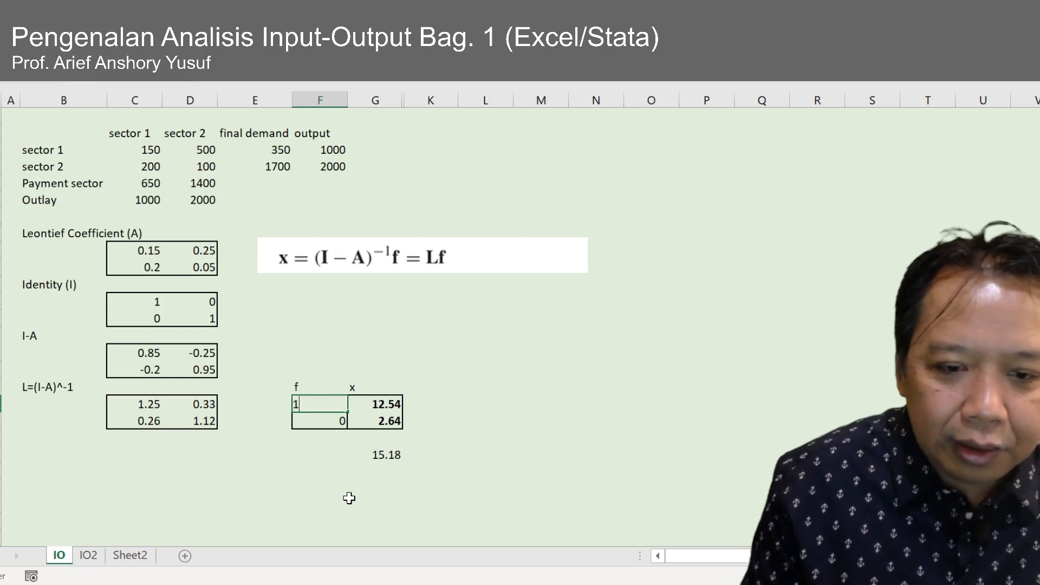
key(Return)
key(Down)
key(Down)
key(Down)
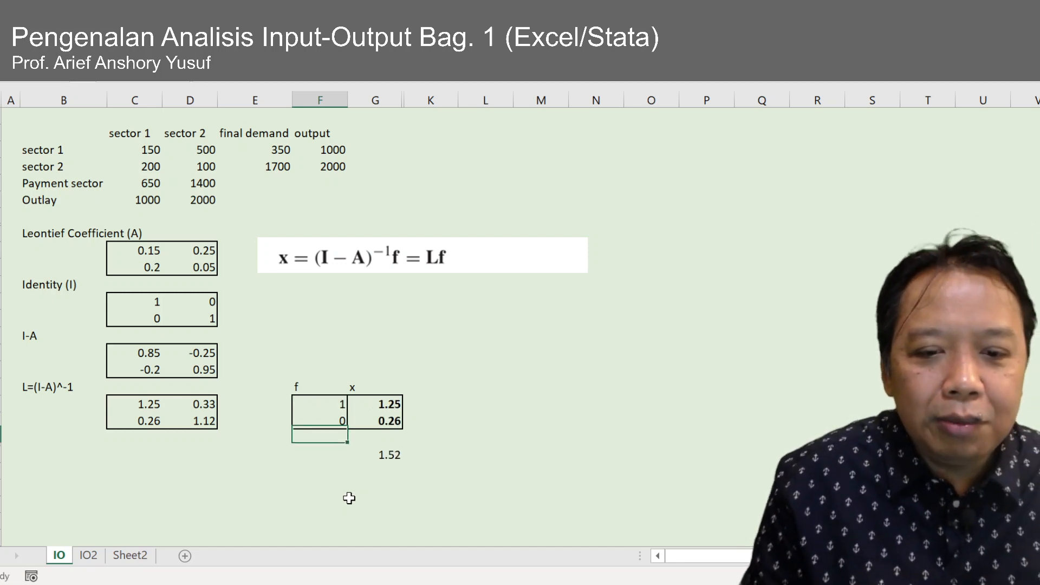
- Compare sector 1's final demand in the f vector with the total output below x
key(Up)
key(Up)
key(Up)
key(Up)
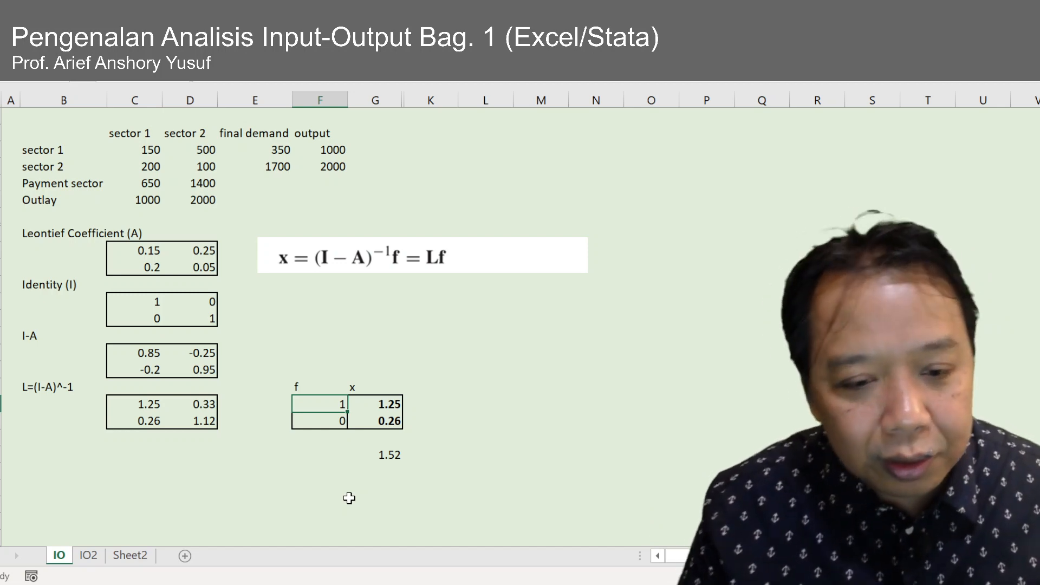
key(Right)
key(Down)
key(Down)
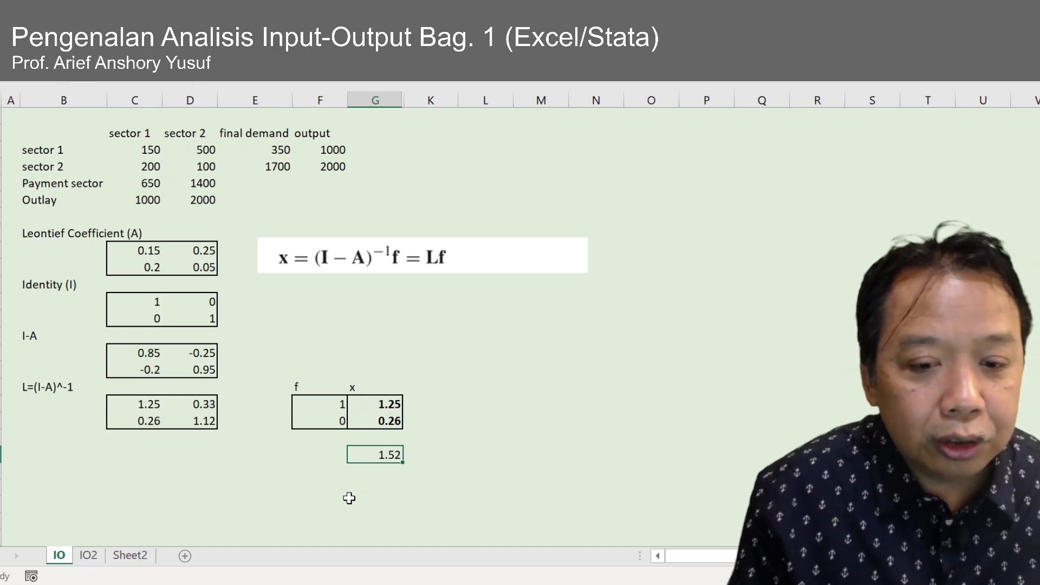
- Sum the first column of matrix L in cell C25, two rows below that column
key(Left)
key(Left)
key(Left)
key(Left)
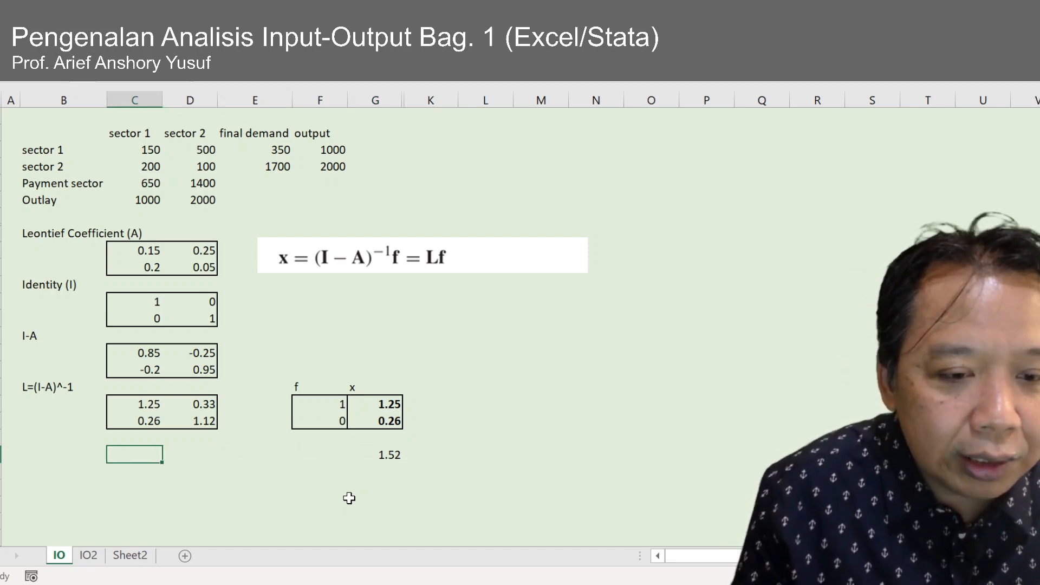
text(=sum()
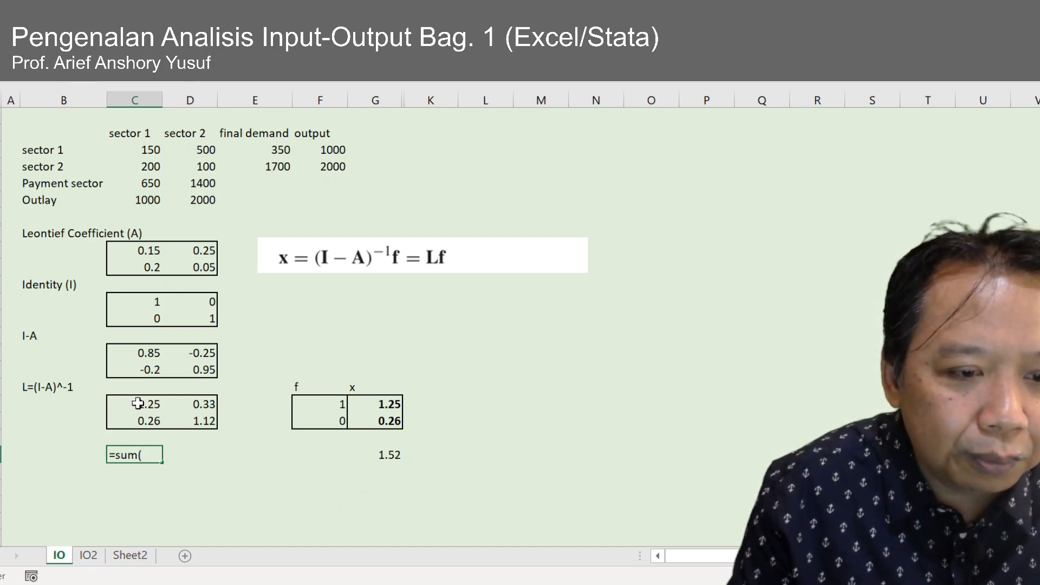
drag(134, 404, 136, 420)
text())
key(Return)
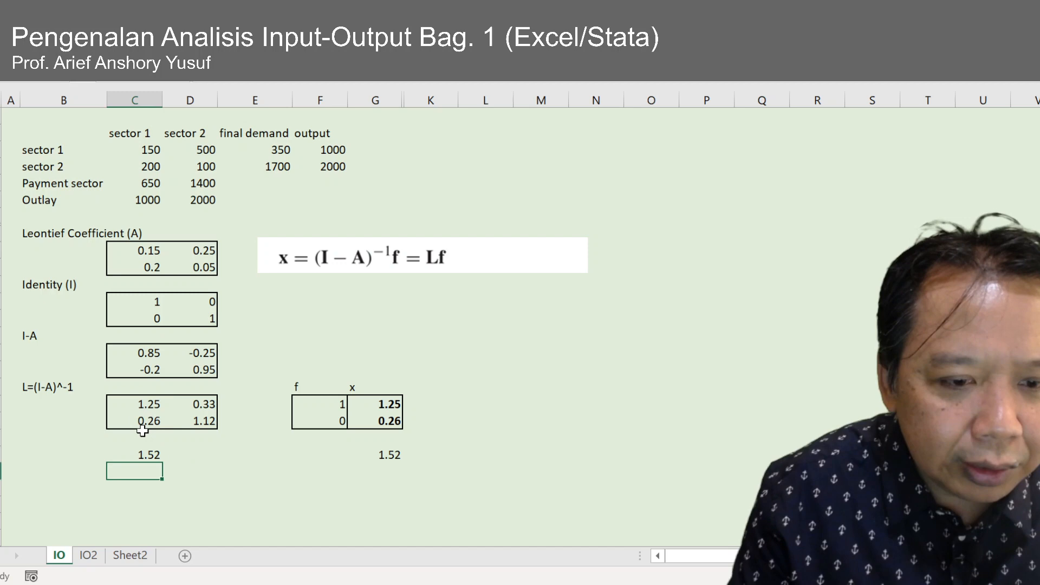
click(233, 495)
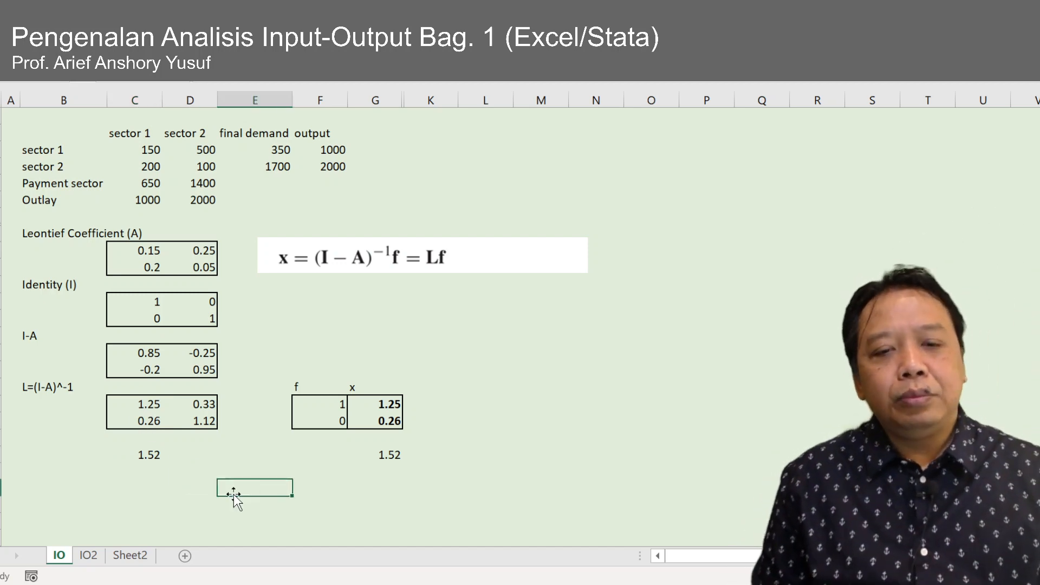
- Set the f vector's final demand to 0 for sector 1 and 1 for sector 2
key(Up)
key(Up)
key(Up)
key(Up)
key(Up)
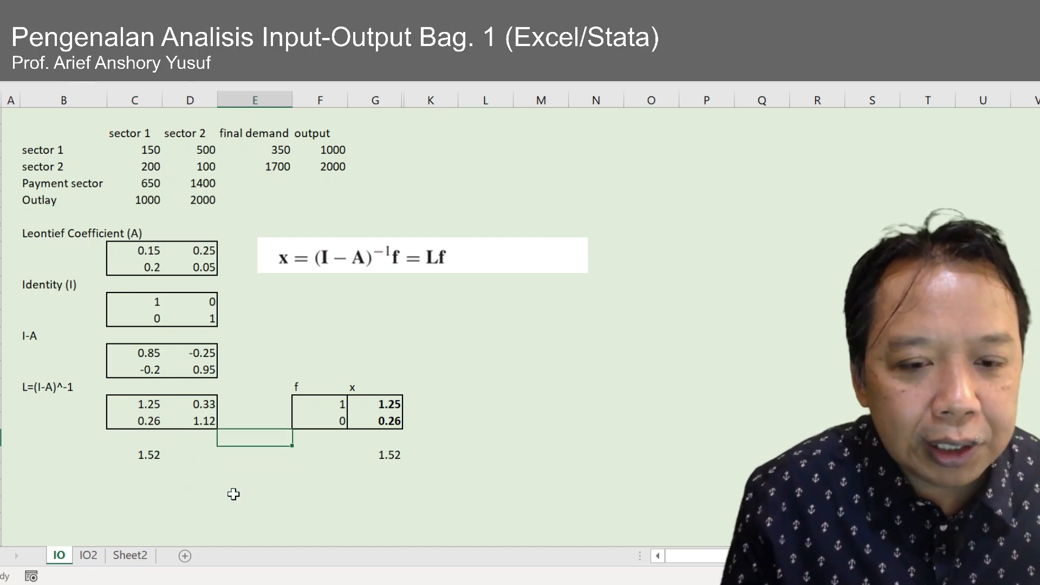
key(Right)
key(shift+Up)
text(0)
key(Return)
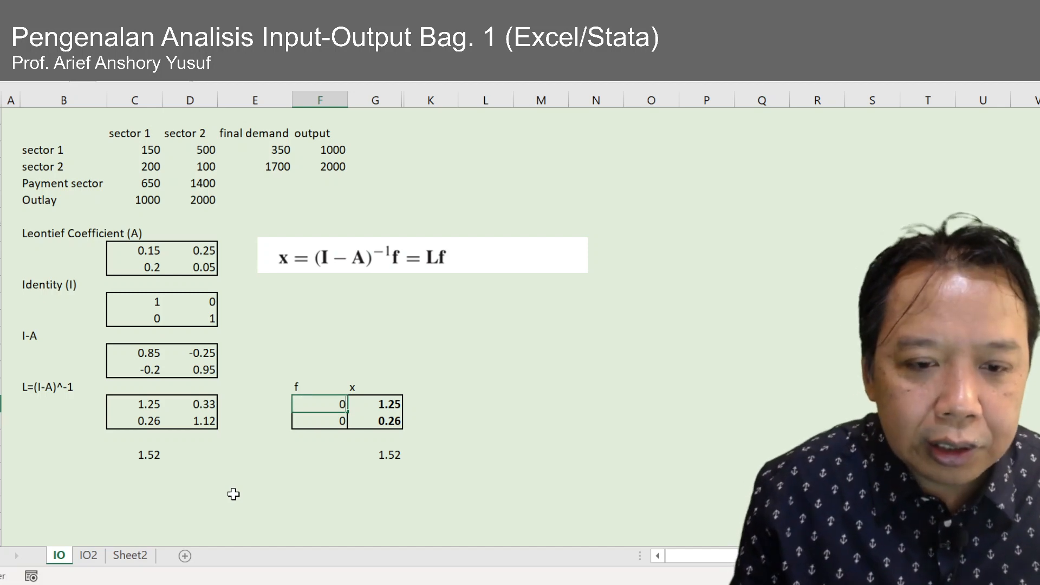
text(0)
key(BackSpace)
text(1)
key(Return)
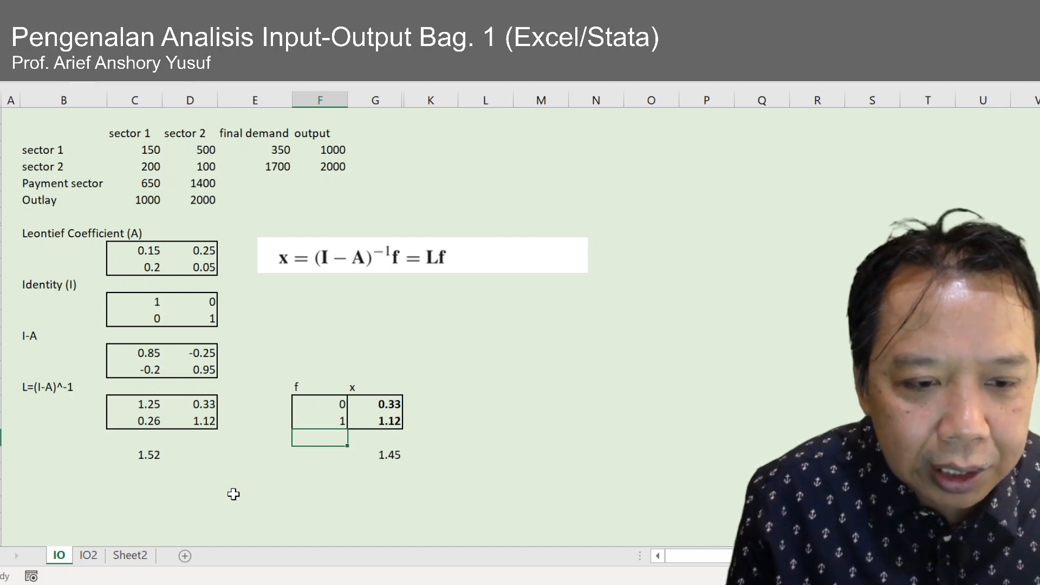
- Sum the second column of matrix L (D22:D23) in cell D25, beside the first column's sum
key(Down)
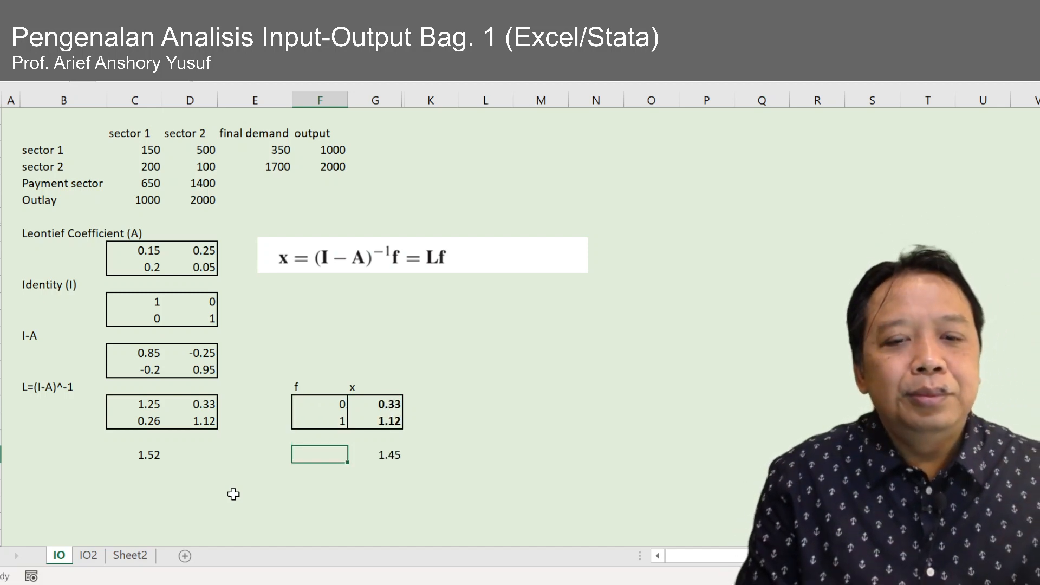
key(Left)
key(Left)
text(=sum()
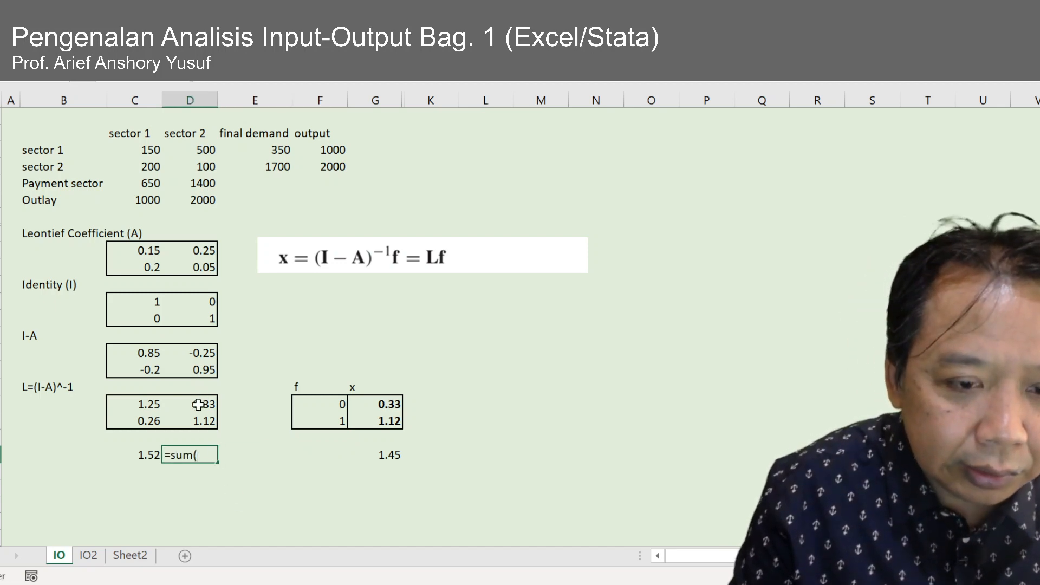
drag(198, 404, 199, 421)
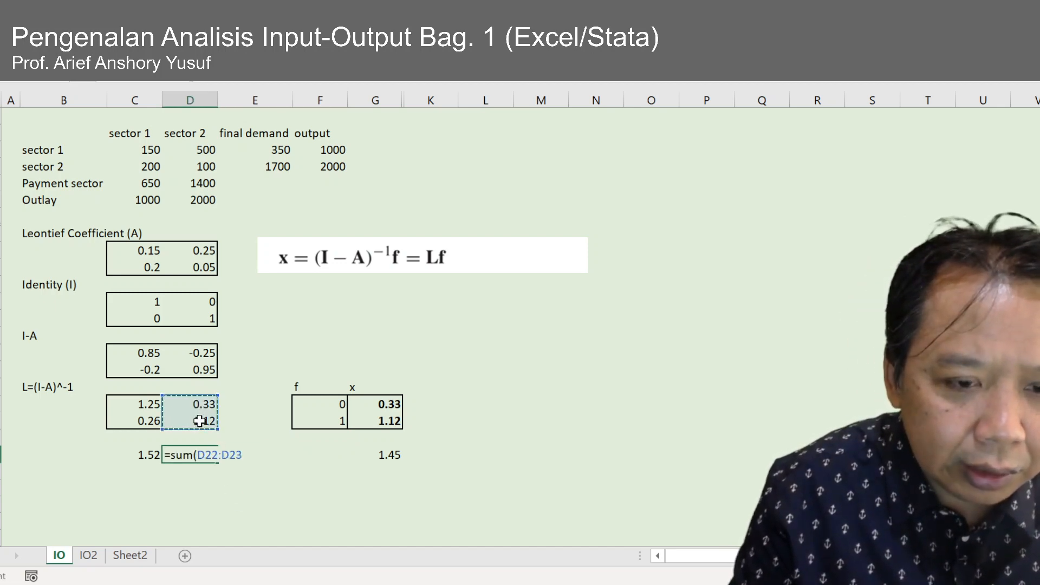
key(Return)
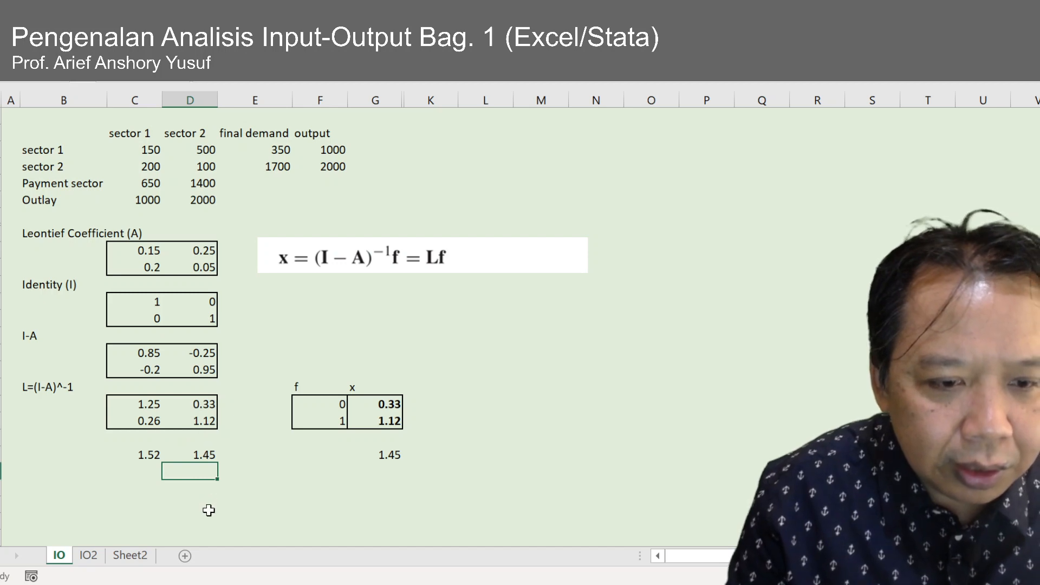
click(207, 507)
- Compare the column sums of matrix L for sector 1 and sector 2 as output multipliers
drag(149, 452, 196, 457)
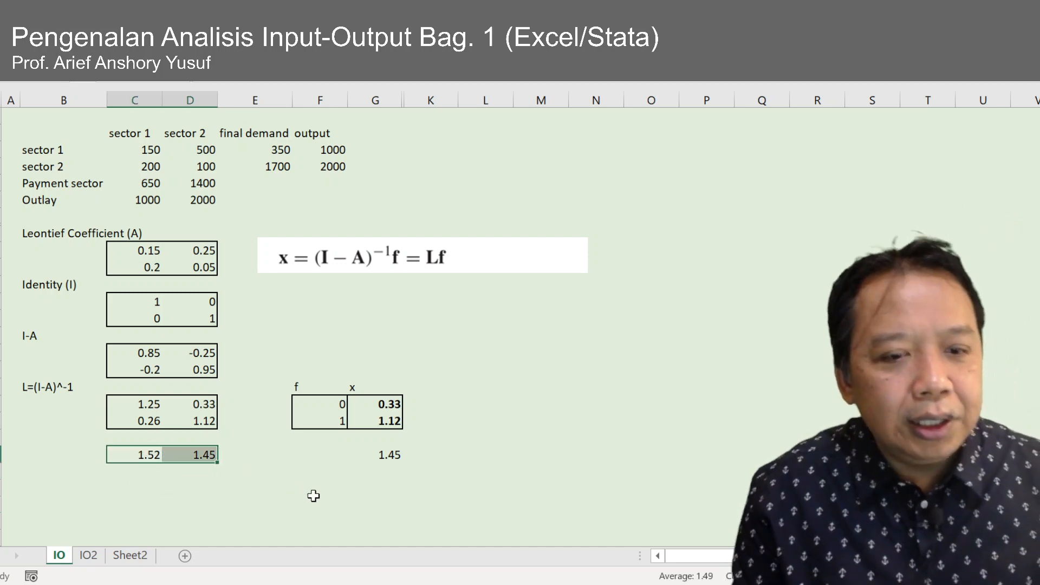
key(Right)
key(Left)
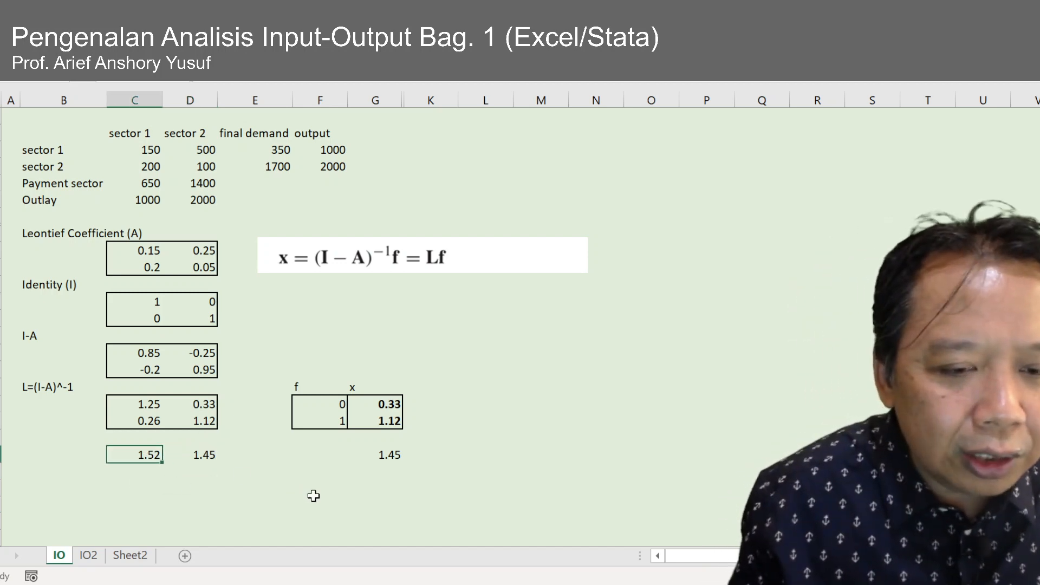
key(Right)
key(Left)
key(Right)
key(Left)
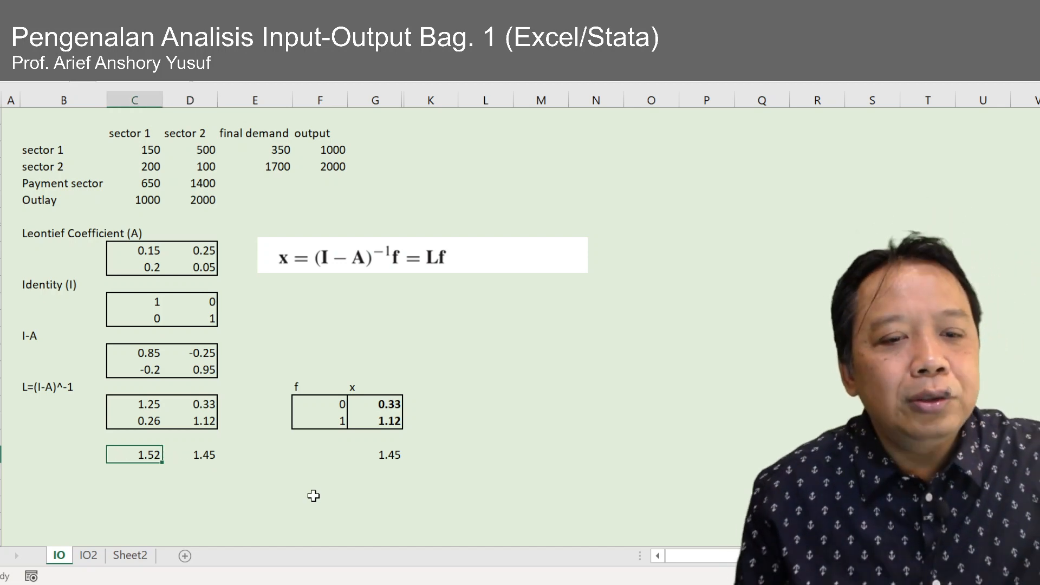
key(Right)
key(Left)
key(Right)
key(Left)
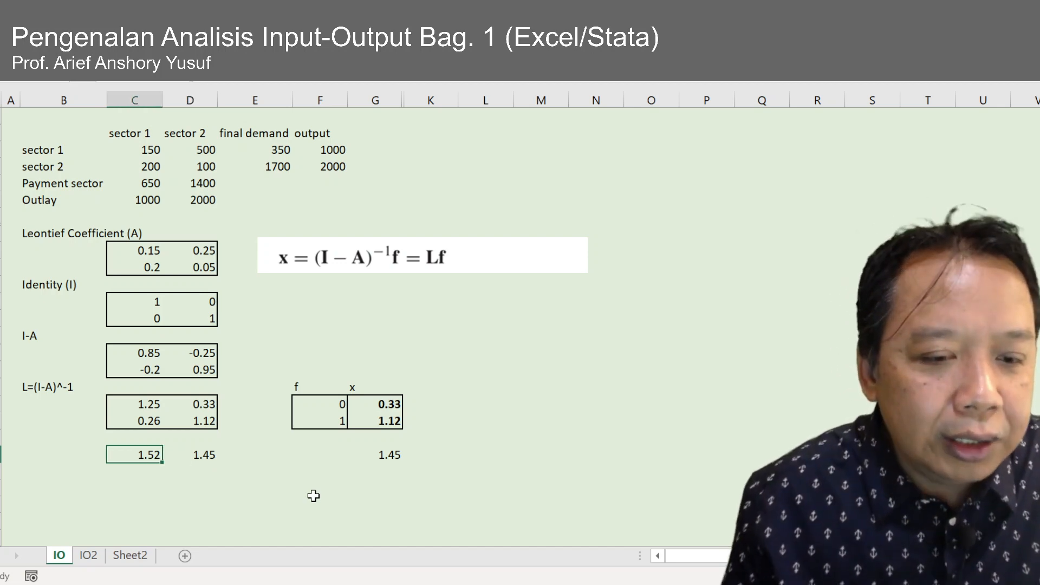
key(Down)
key(Up)
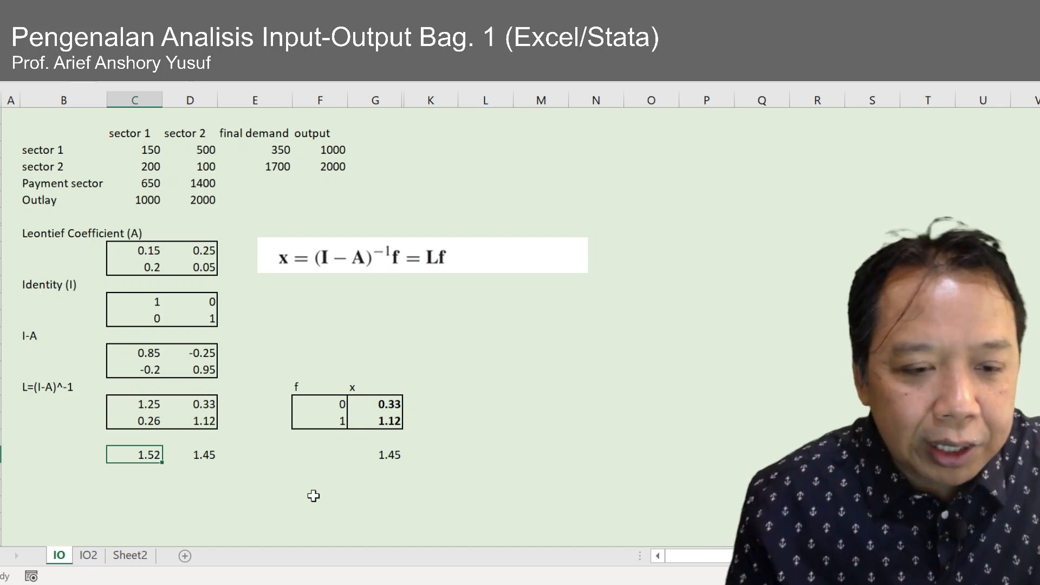
key(Down)
key(Up)
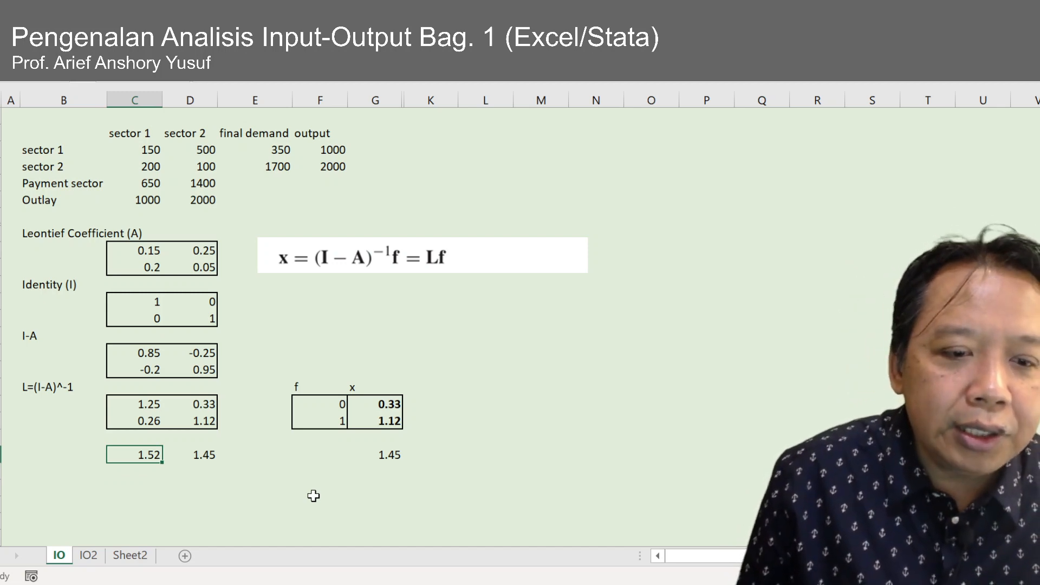
key(Right)
key(Left)
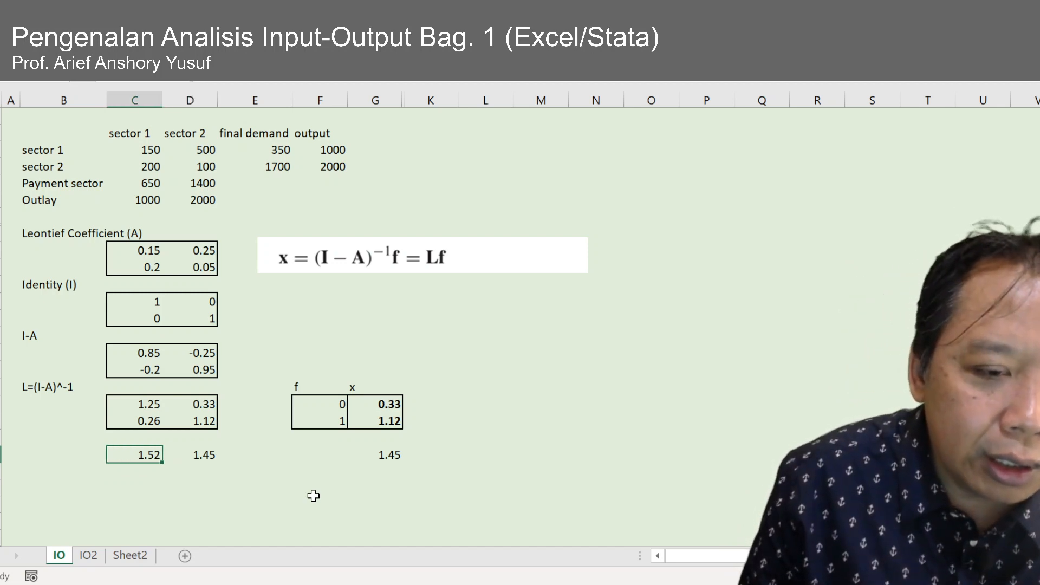
key(Right)
key(Left)
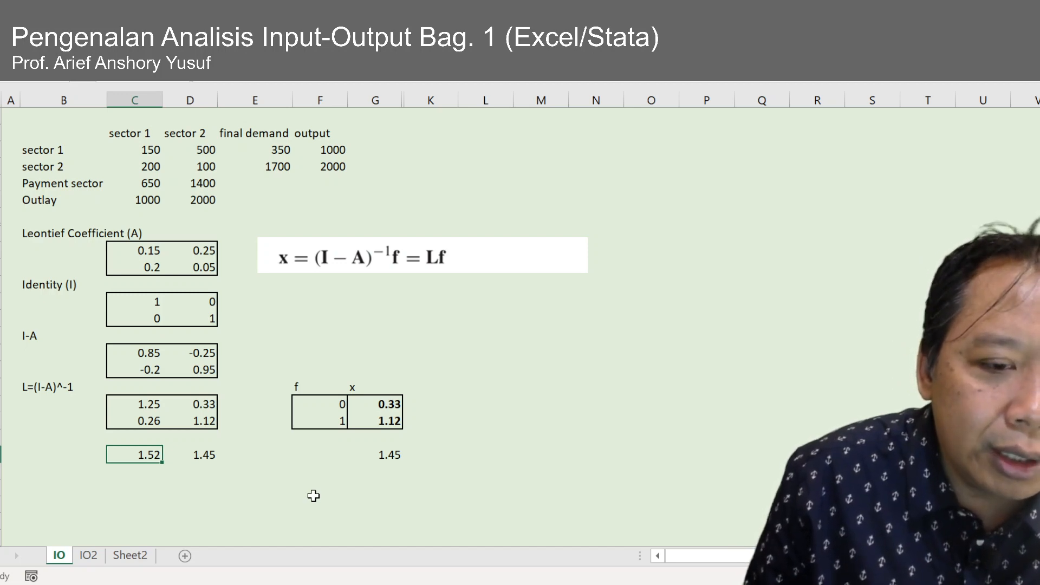
key(Right)
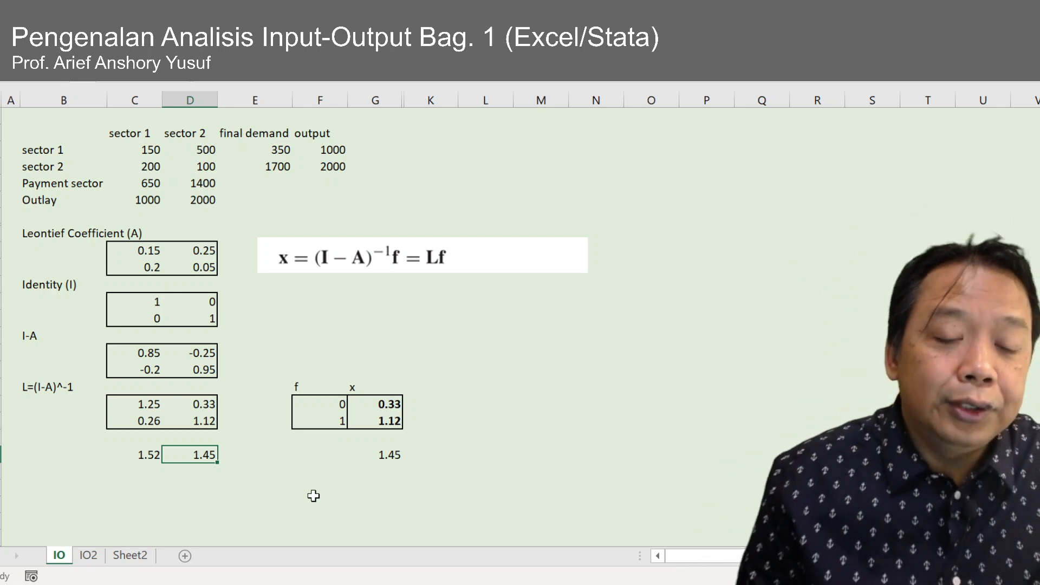
key(Left)
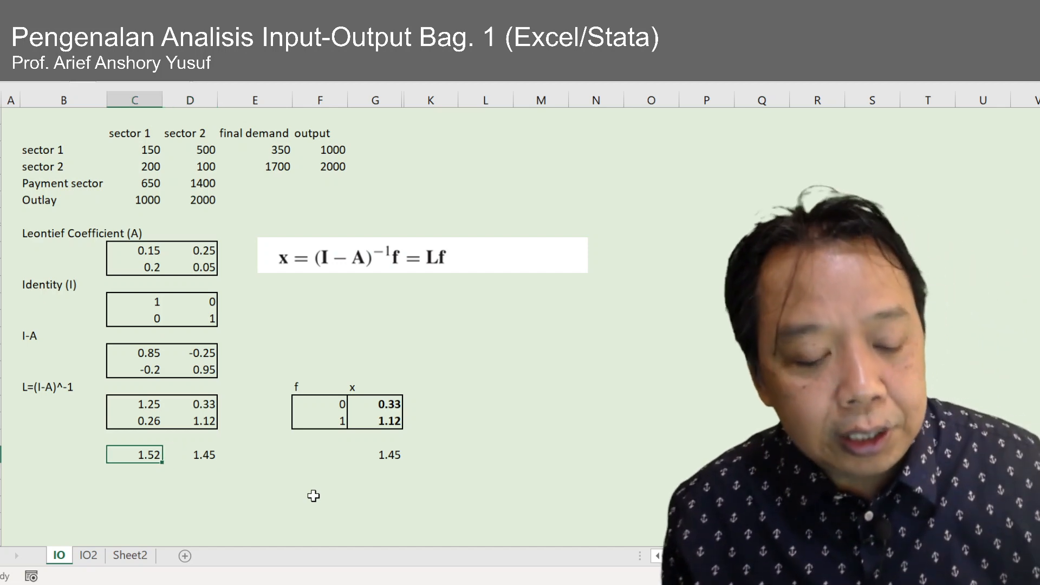
- Clear the row of sums below matrix L and the x vector, from C25 to G25
key(shift+Right)
key(shift+Right)
key(shift+Right)
key(shift+Right)
key(Delete)
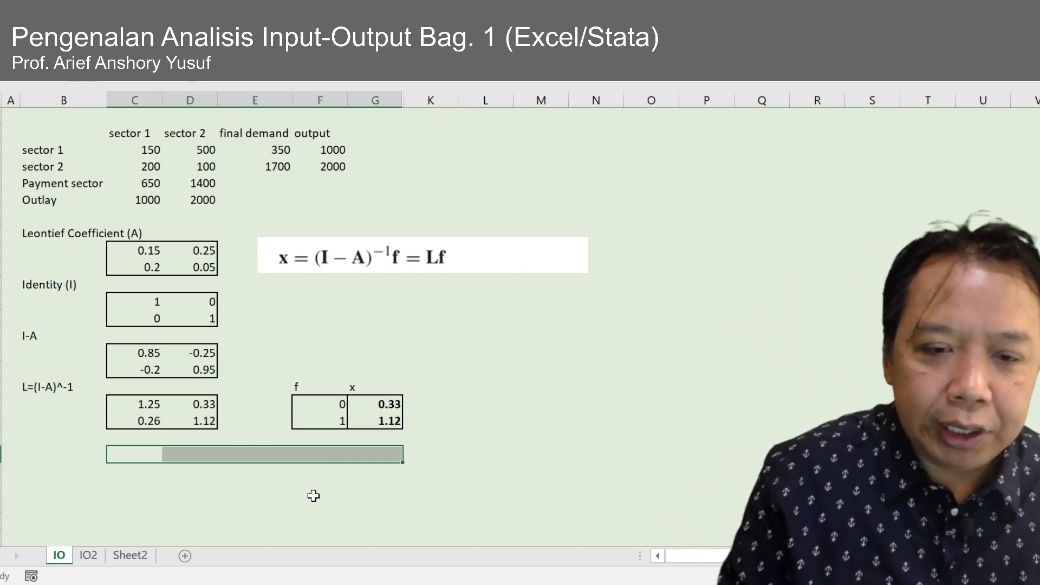
key(Left)
key(Right)
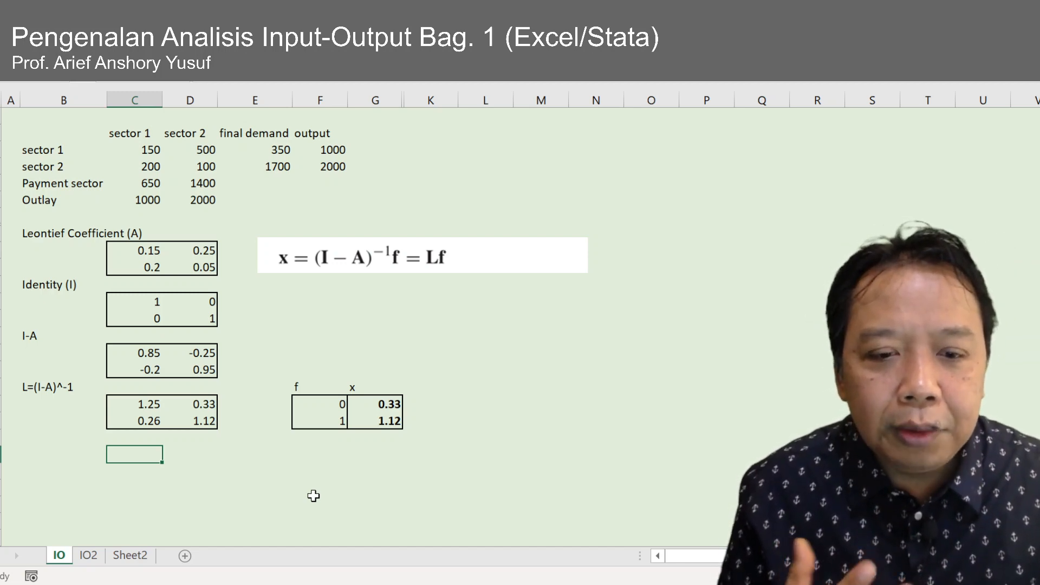
- Set the f vector's final demand to 0 for sector 2 and 10 for sector 1
key(Right)
key(Right)
key(Right)
key(Right)
key(Up)
key(Up)
key(Left)
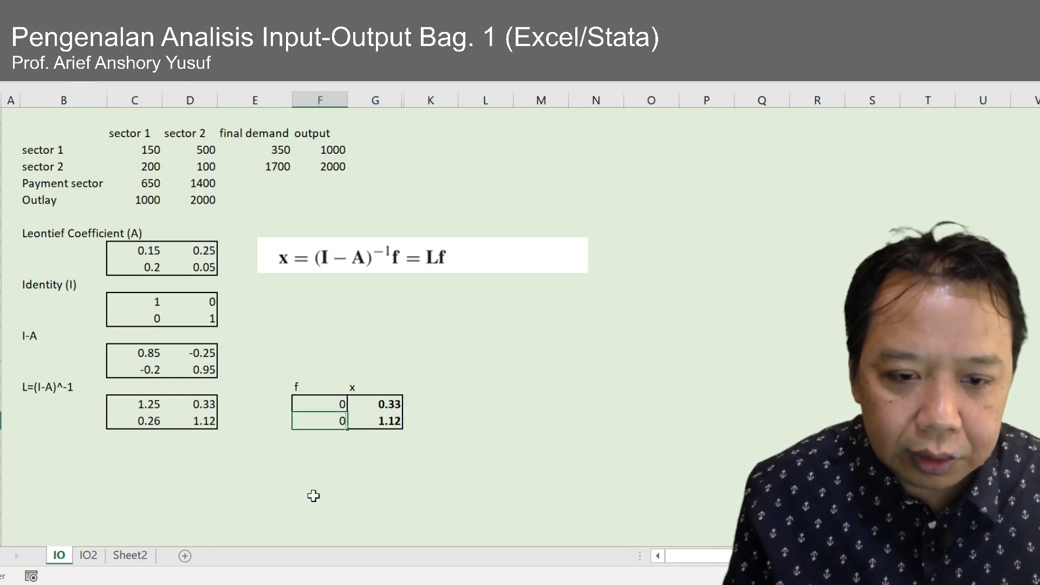
key(Up)
text(10)
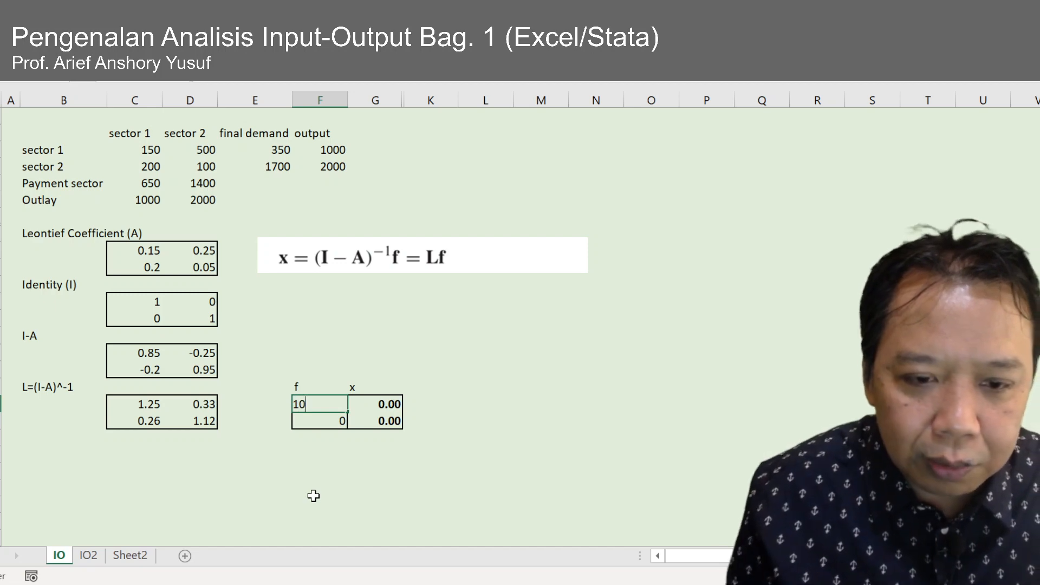
key(Return)
key(Return)
key(Return)
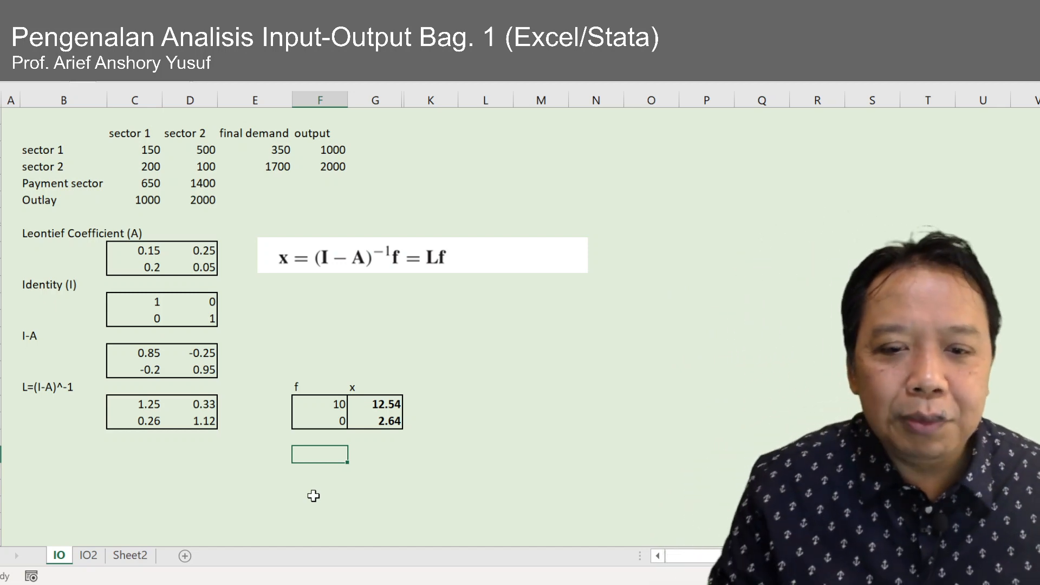
- Enter the label "Employment" in cell L22, in the same row as sector 1's output in x
click(466, 401)
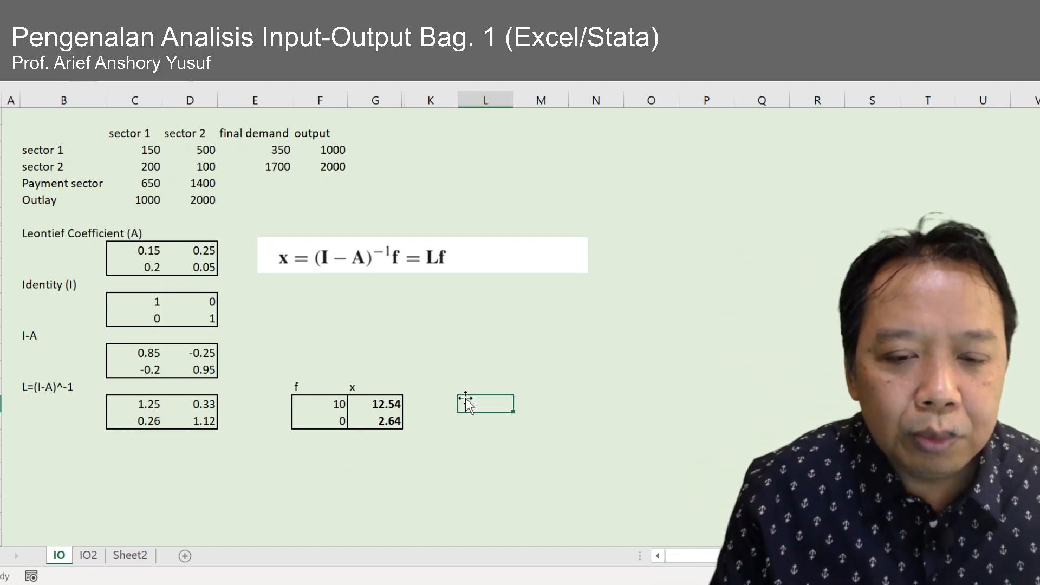
text(Emplo)
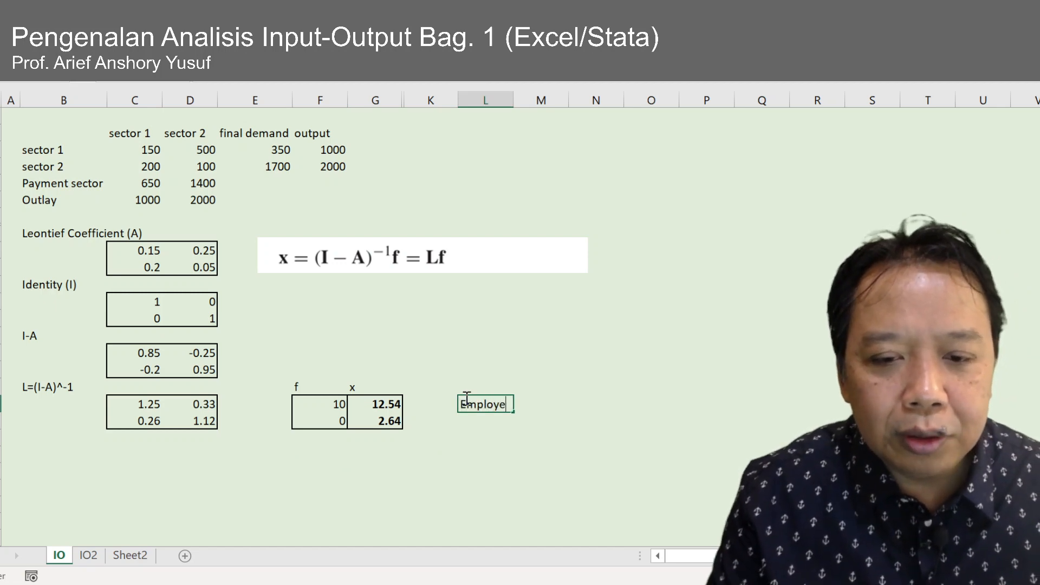
text(yment)
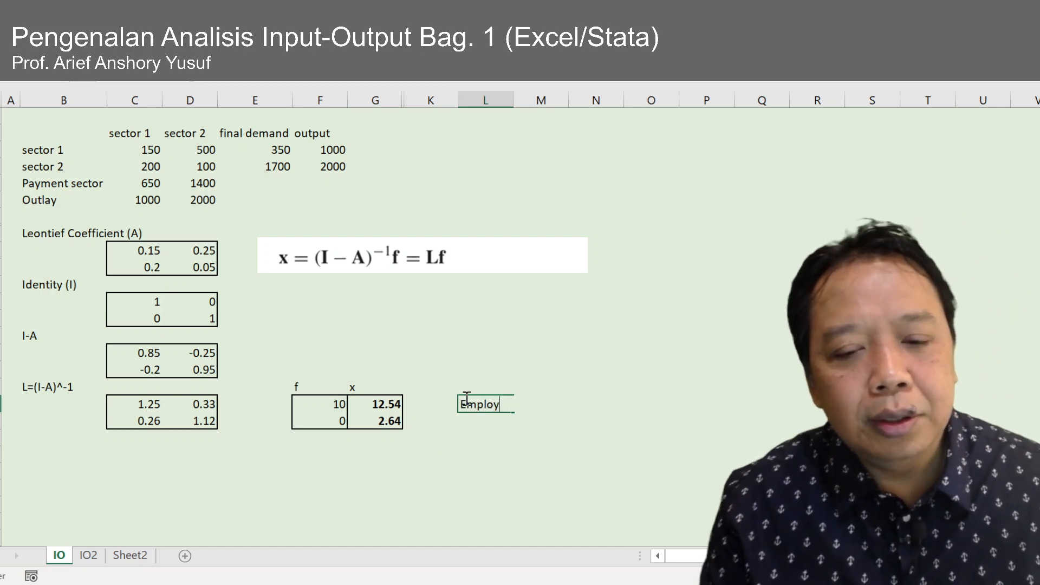
key(Return)
click(433, 466)
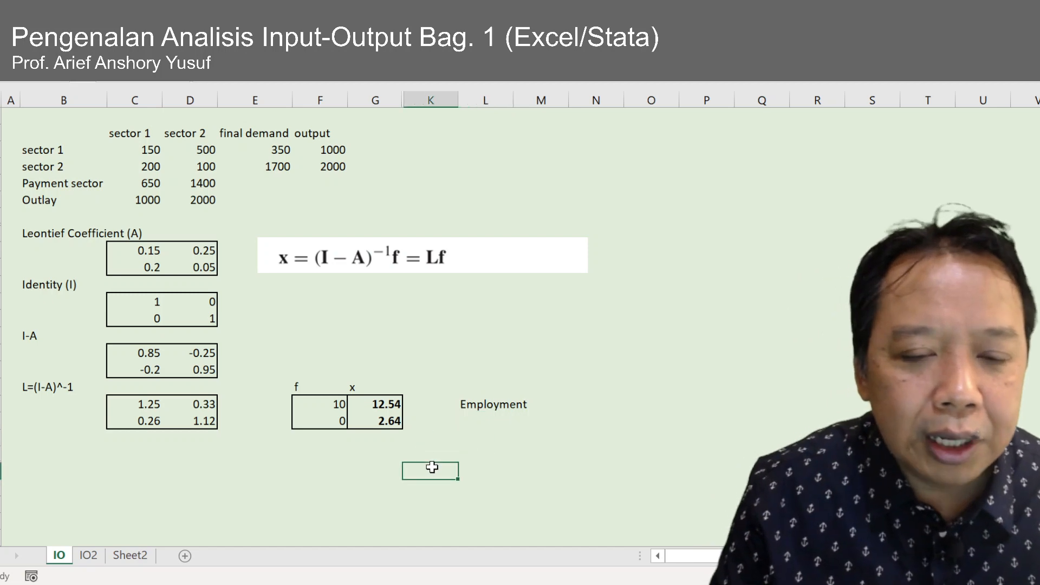
- Enter the label "Employment by skill (skilled, unskiled)" in the cell directly below the "Employment" label
click(327, 401)
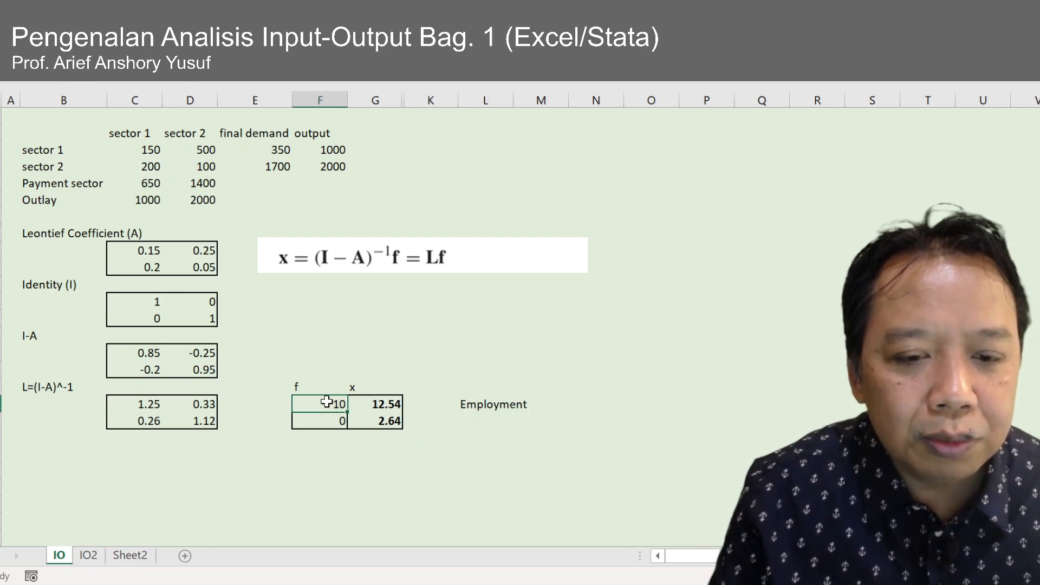
click(488, 407)
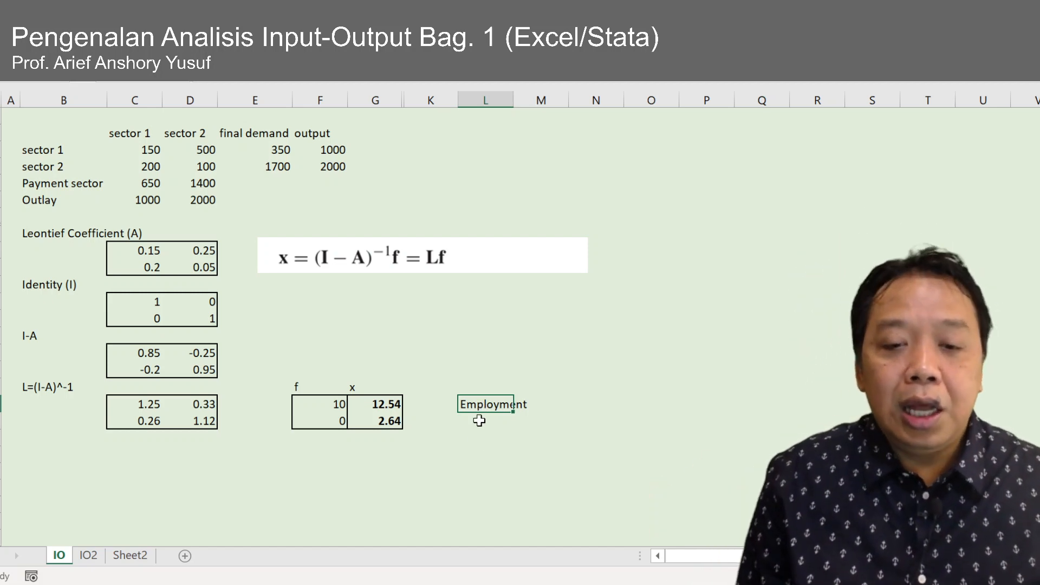
click(480, 421)
text(Employ)
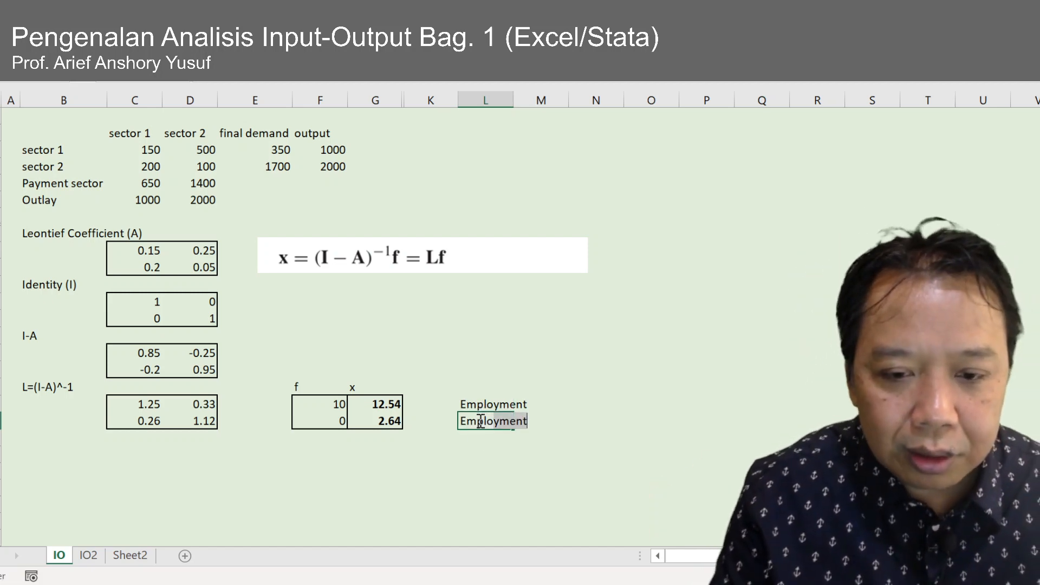
text(ment by skill (sk)
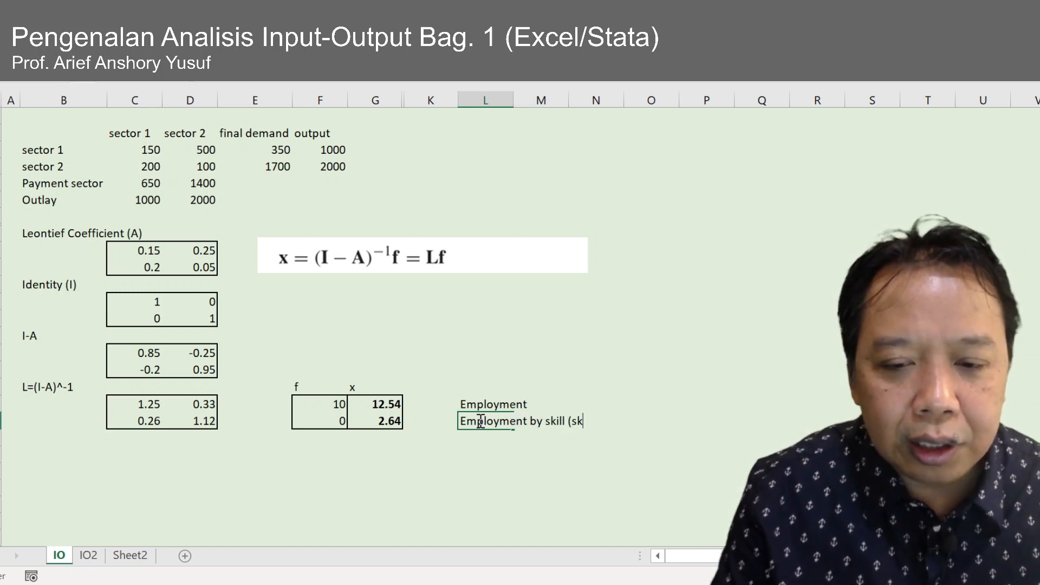
text(illed, unskiled)
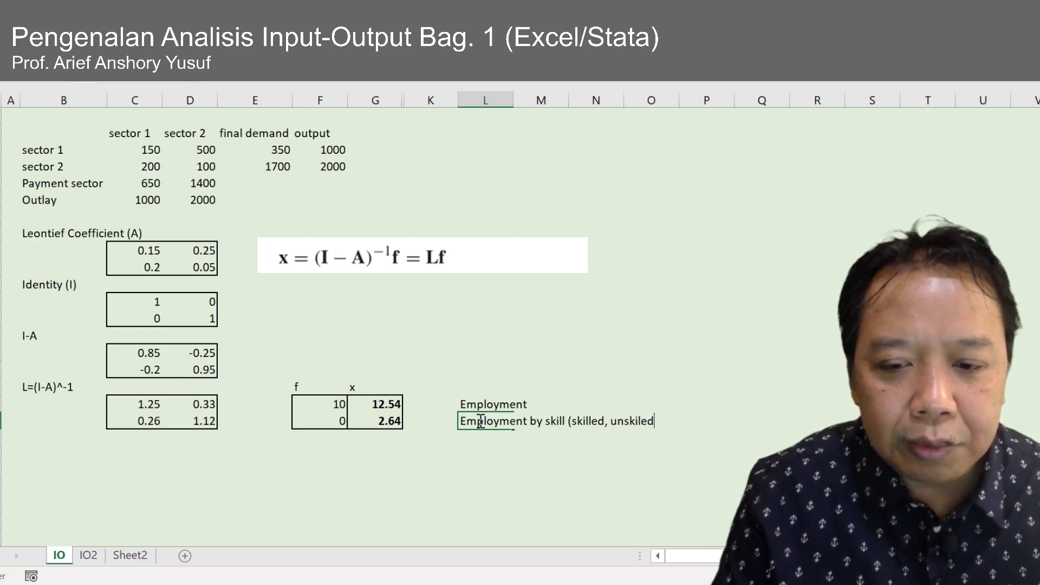
text())
key(Return)
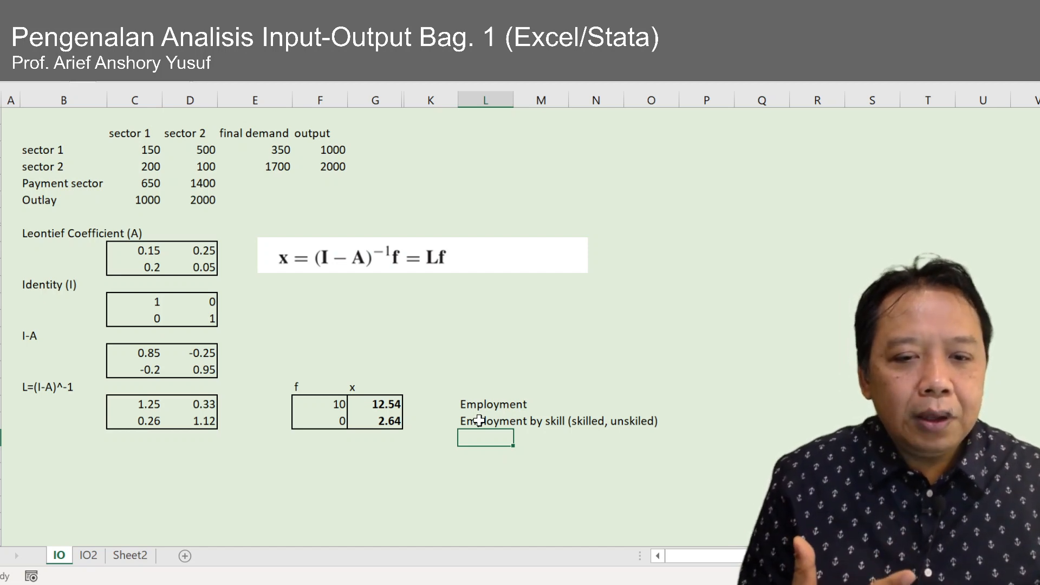
- Enter the label "Polusi" in the cell directly below the employment by skill label
key(Left)
key(Left)
key(Left)
key(Up)
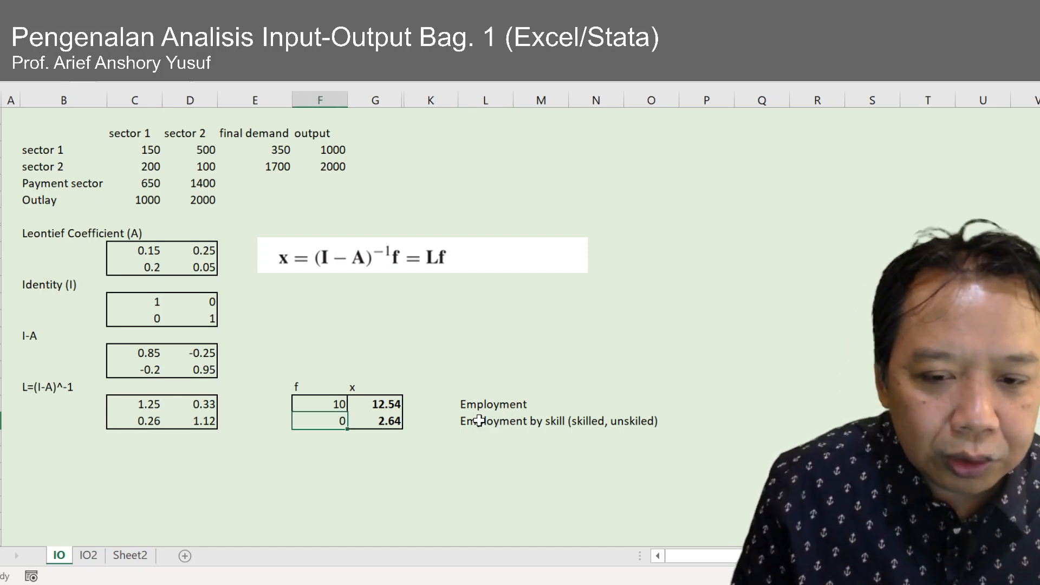
key(Right)
key(Right)
key(Right)
key(Down)
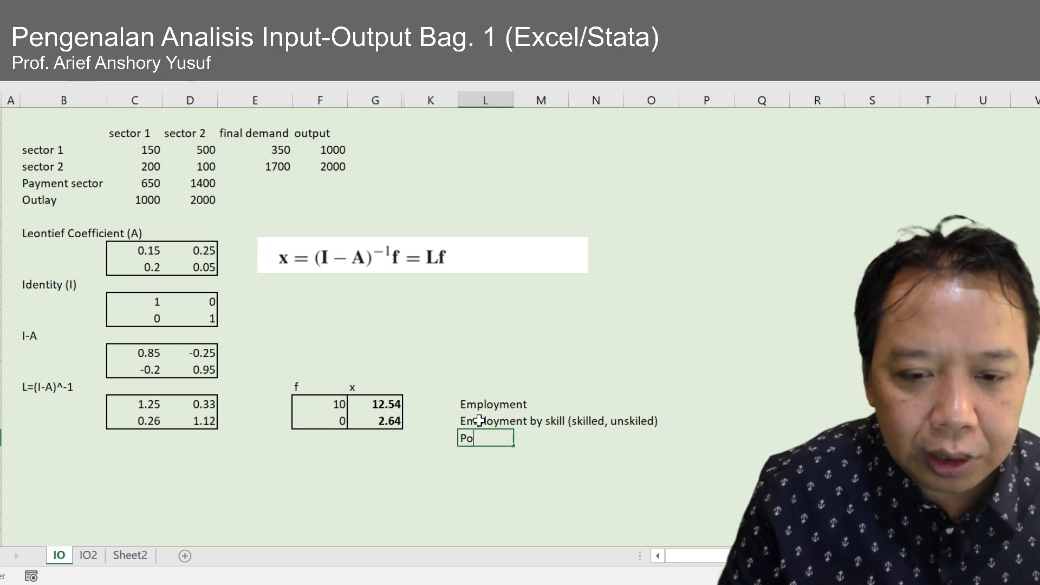
key(Return)
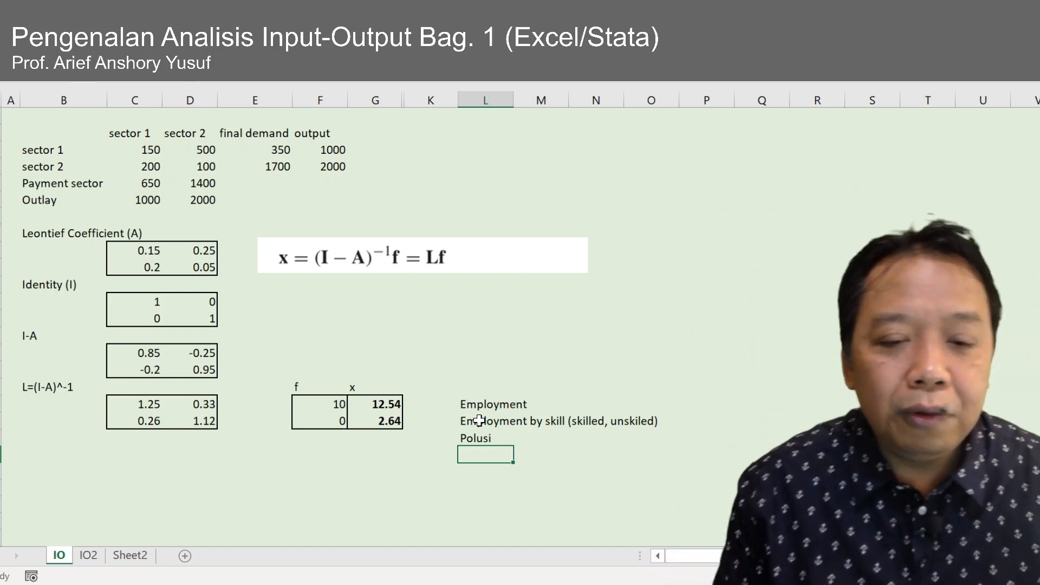
key(Left)
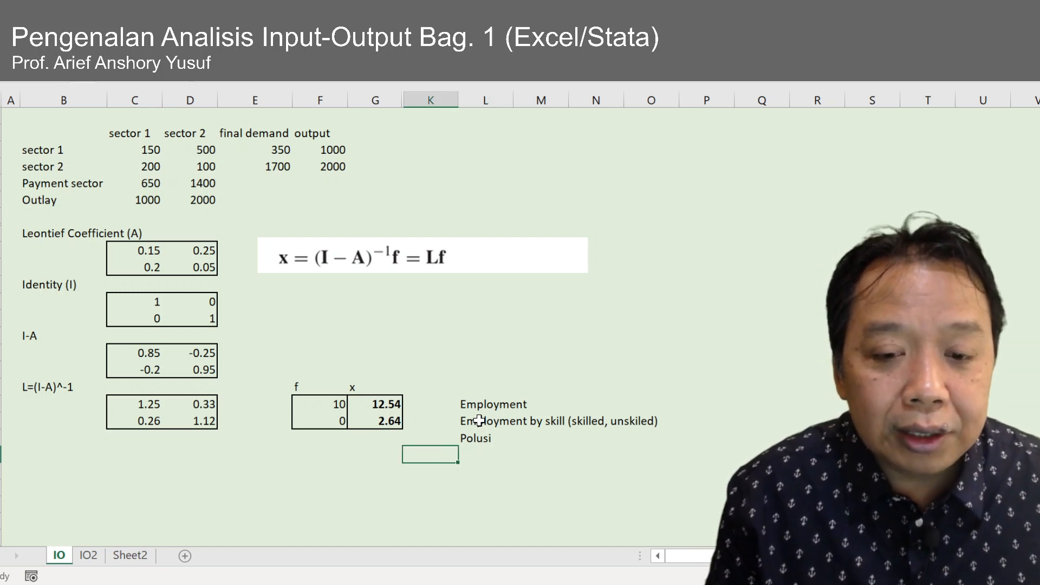
key(Up)
key(Up)
key(Right)
key(Up)
key(Down)
key(Down)
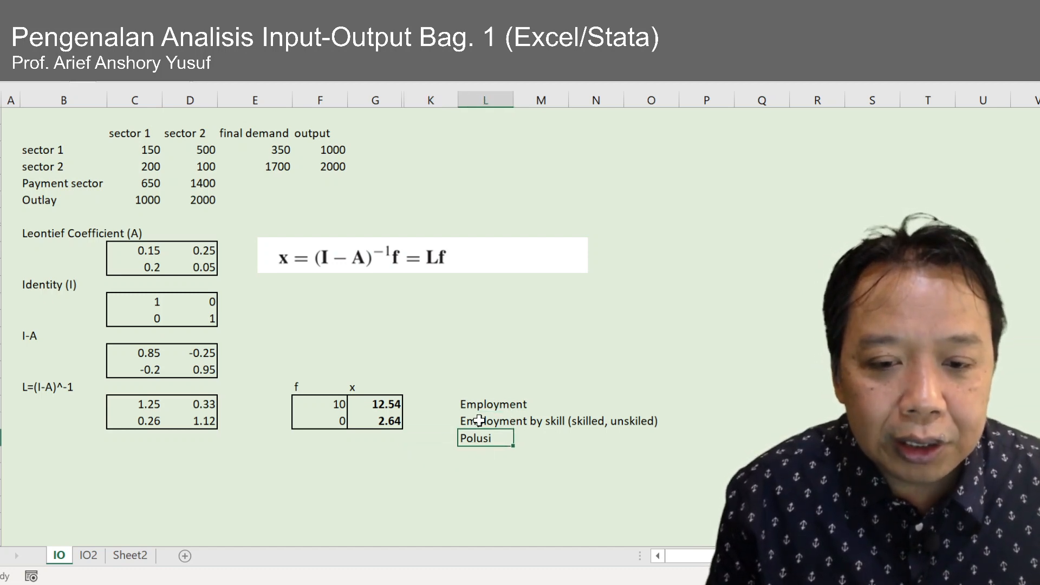
key(Up)
key(Up)
key(Down)
key(Down)
key(Up)
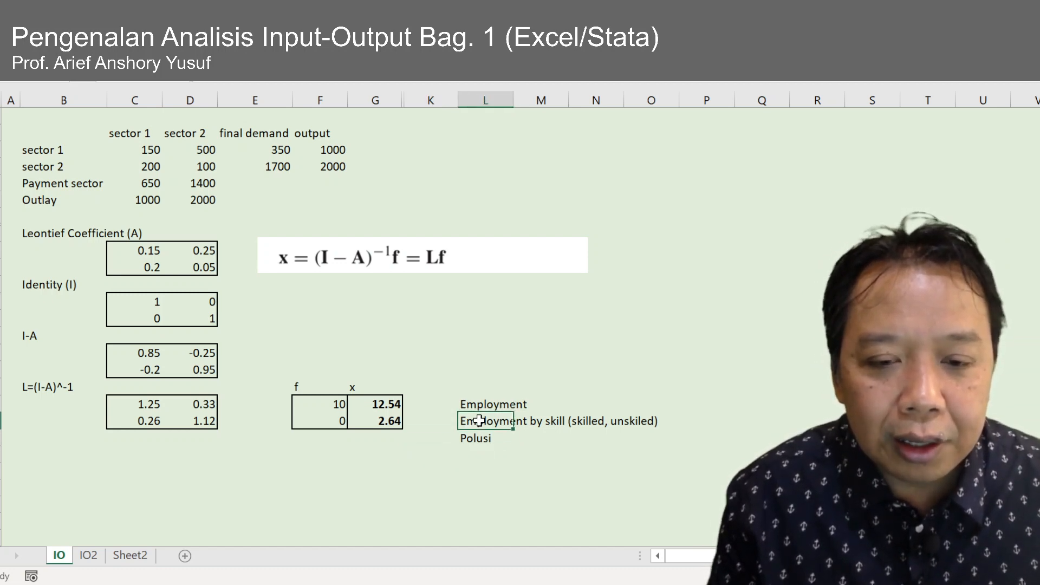
key(Up)
key(Down)
key(Up)
key(Down)
key(Down)
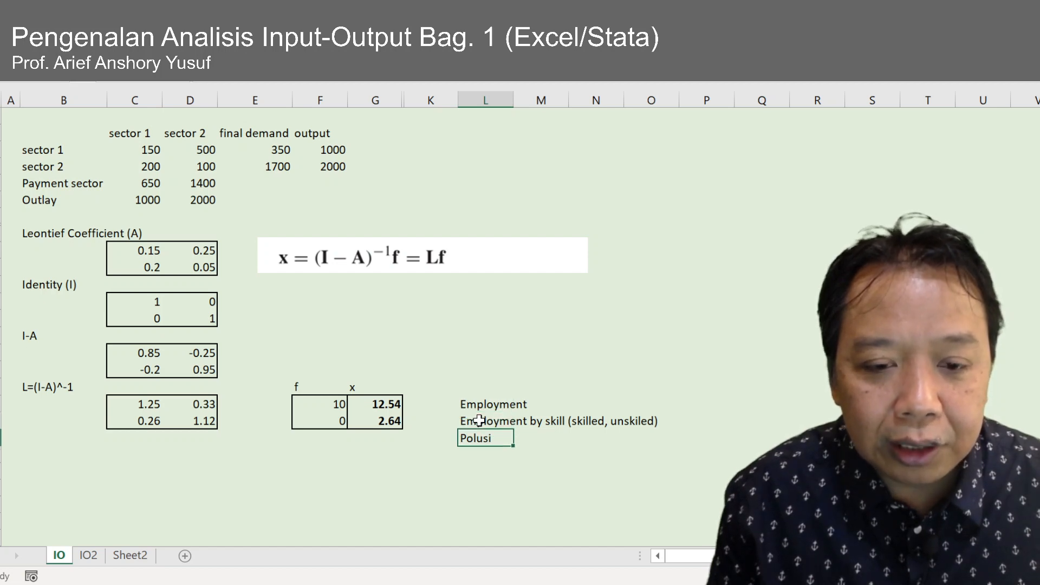
key(Left)
key(Left)
key(Up)
key(Up)
key(Up)
key(Right)
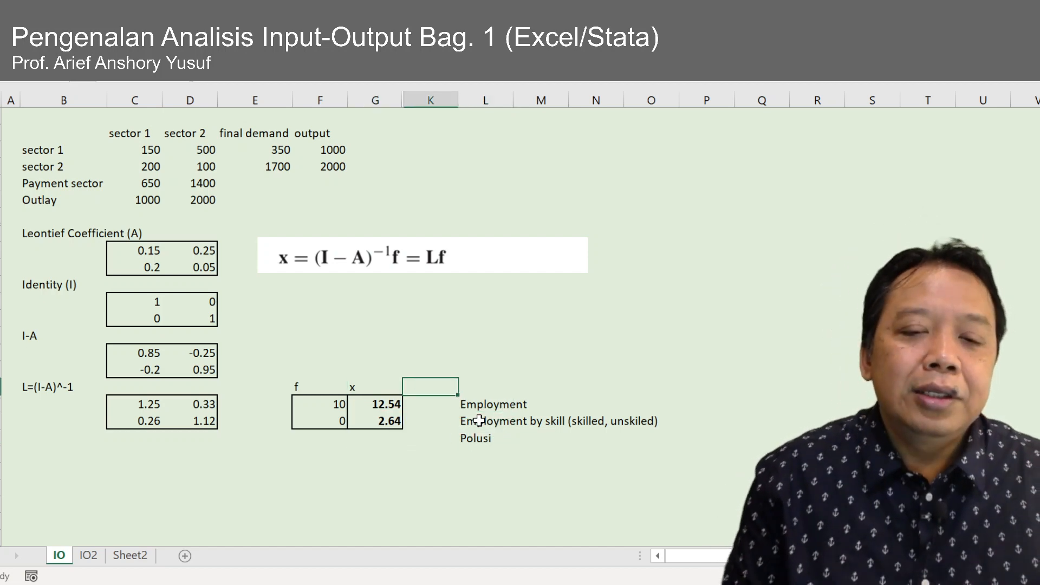
key(Right)
key(Down)
key(Down)
key(Down)
key(Down)
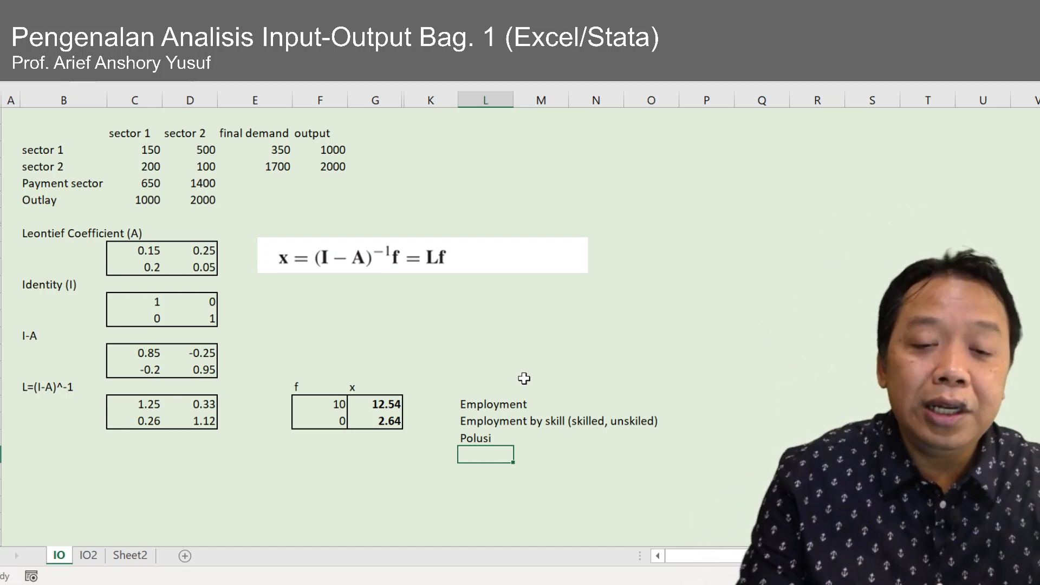
drag(389, 404, 382, 421)
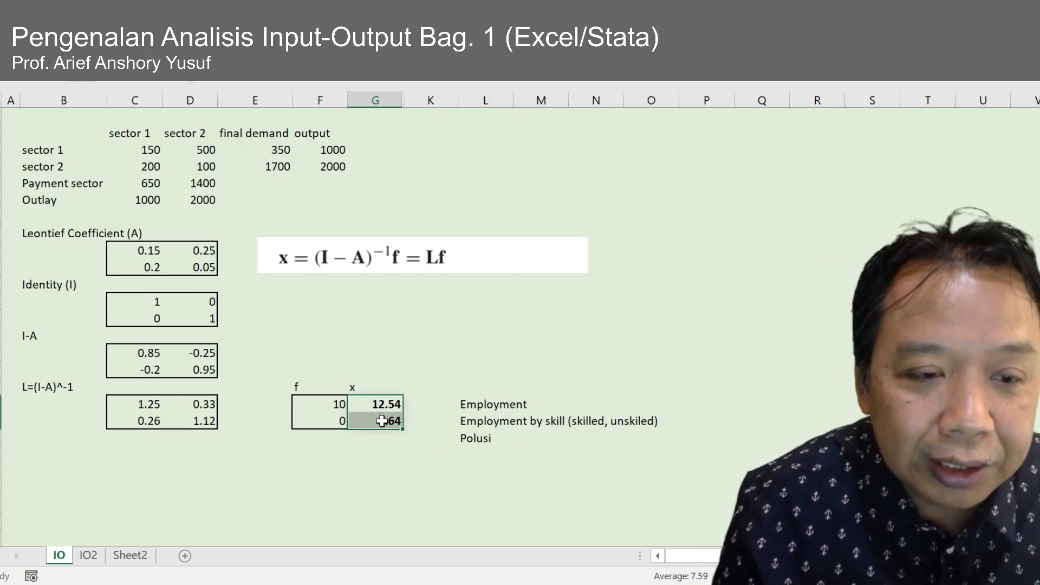
click(376, 474)
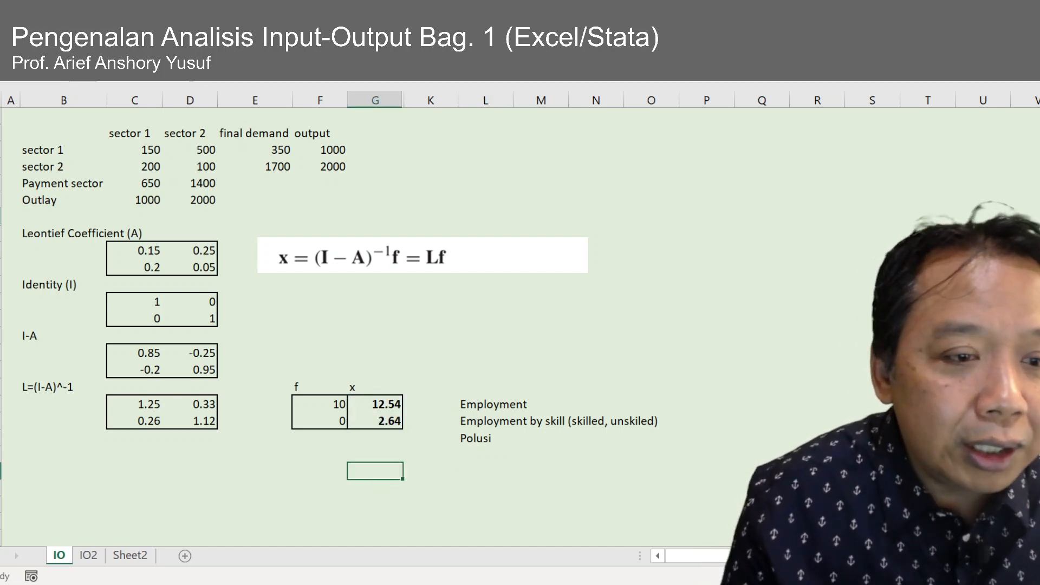
- Unhide the rows between the Outlay row and the Leontief Coefficient (A) heading that hold the ec and P tables
drag(1, 216, 0, 233)
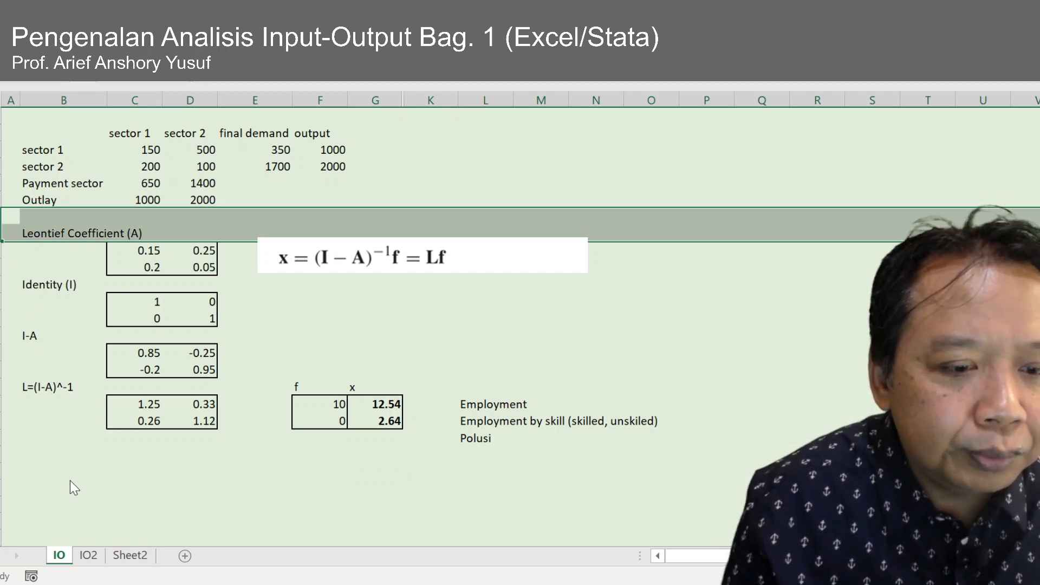
key(ctrl+plus)
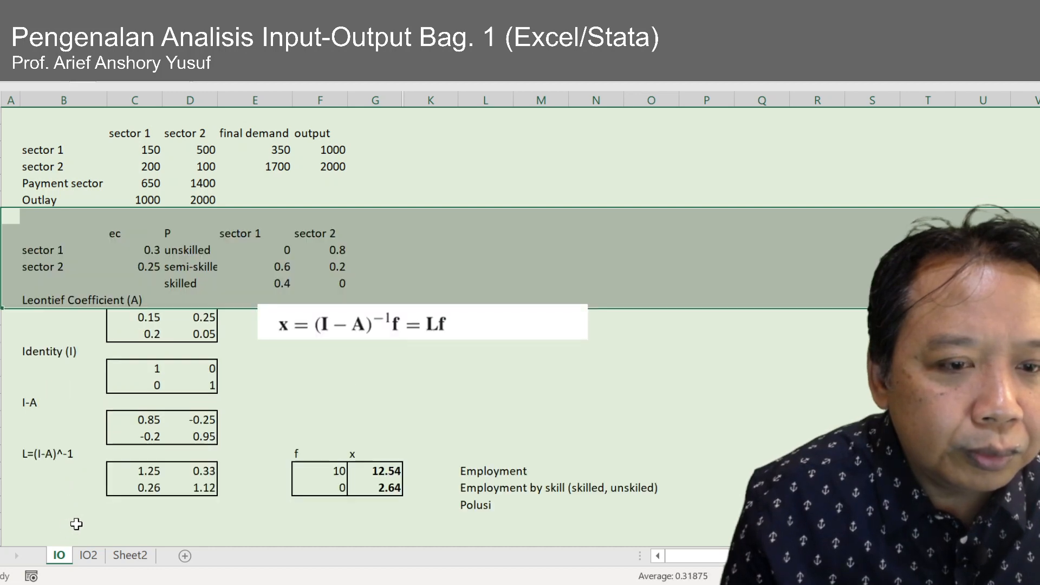
click(407, 401)
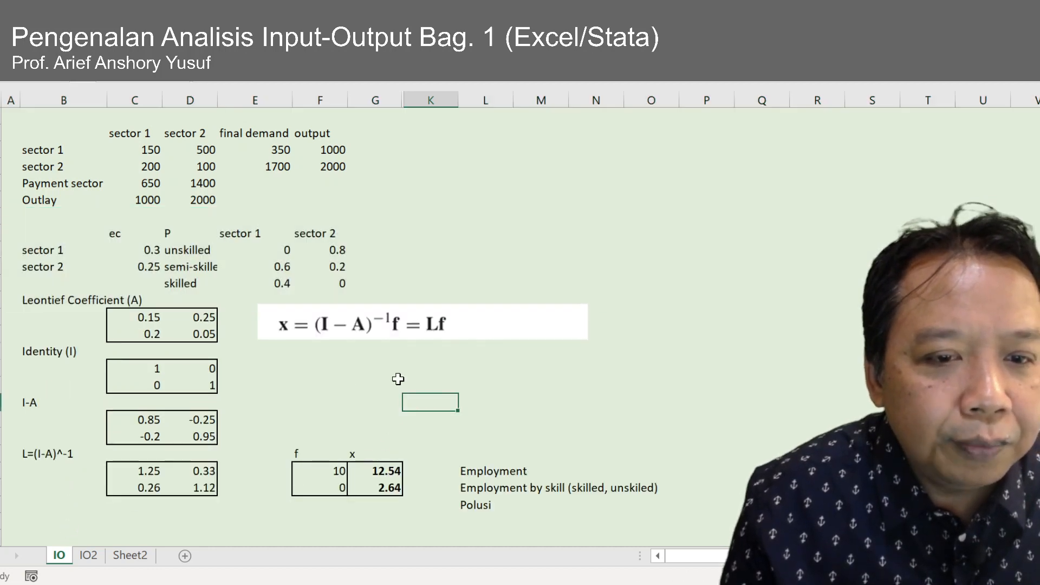
- Move the picture of the x = (I − A)⁻¹f = Lf formula up beside the output column of the transactions table
click(380, 308)
drag(406, 314, 493, 318)
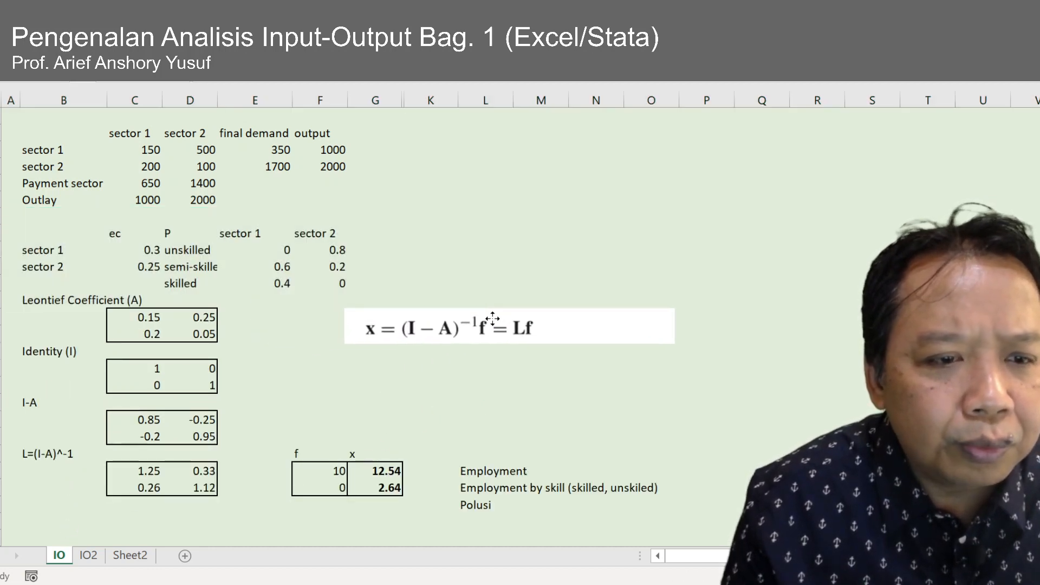
click(759, 402)
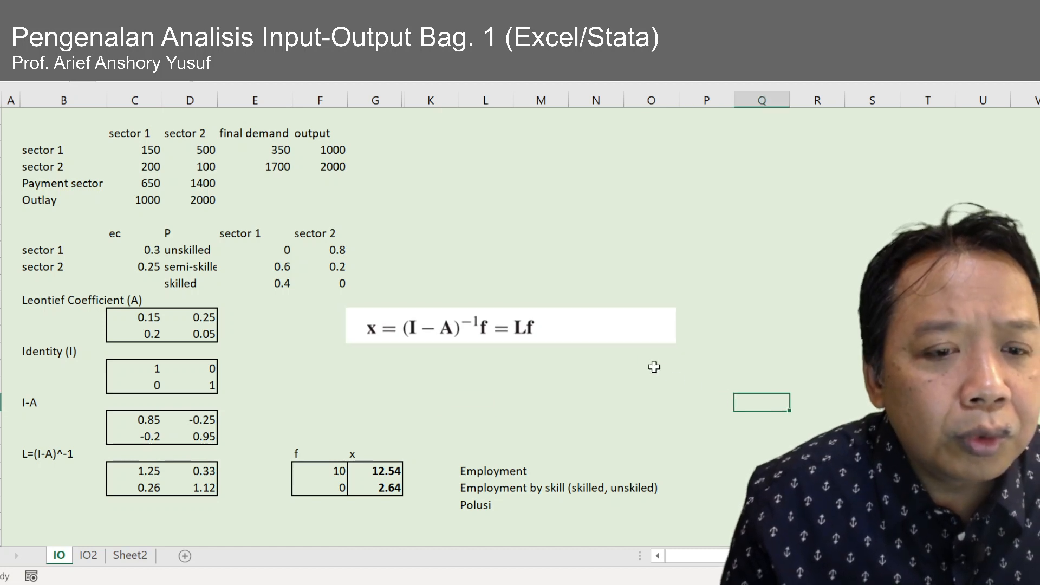
key(ctrl+v)
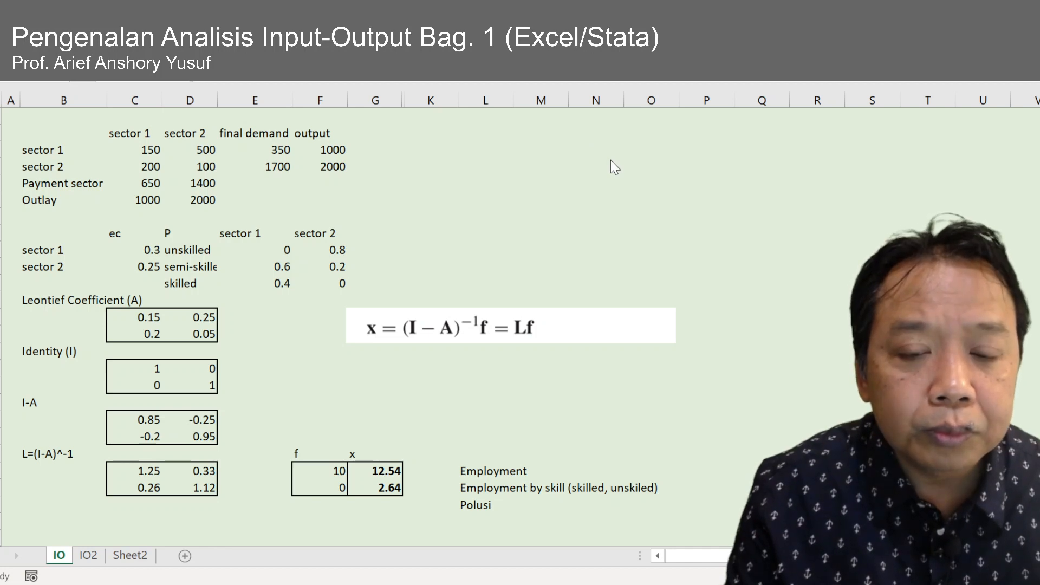
click(546, 327)
drag(546, 327, 569, 147)
- Paste the "Employment impact" equations picture beside the ec and P tables and align the x = Lf formula picture directly above it
click(628, 320)
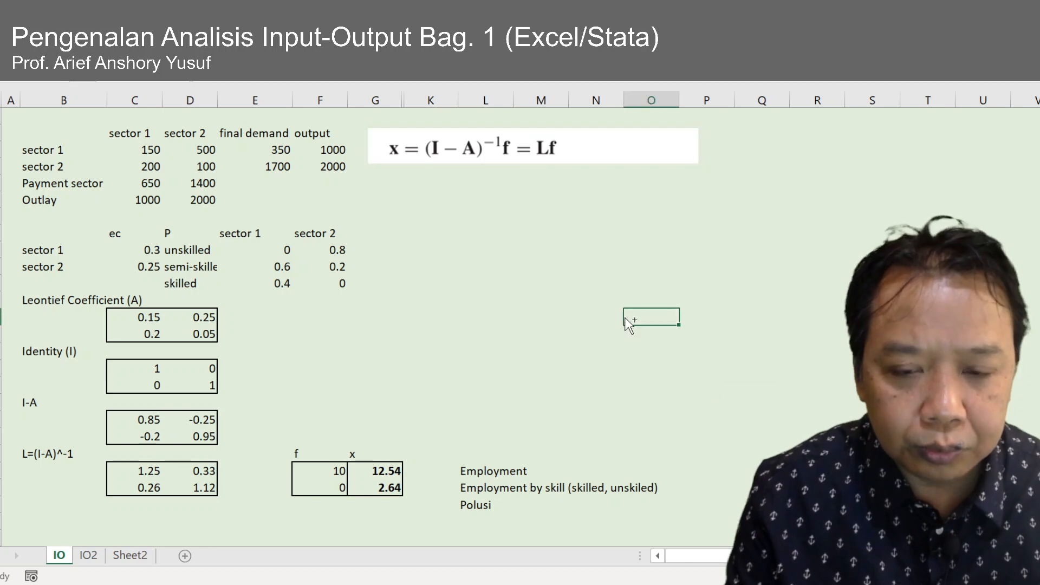
key(ctrl+v)
drag(715, 392, 465, 246)
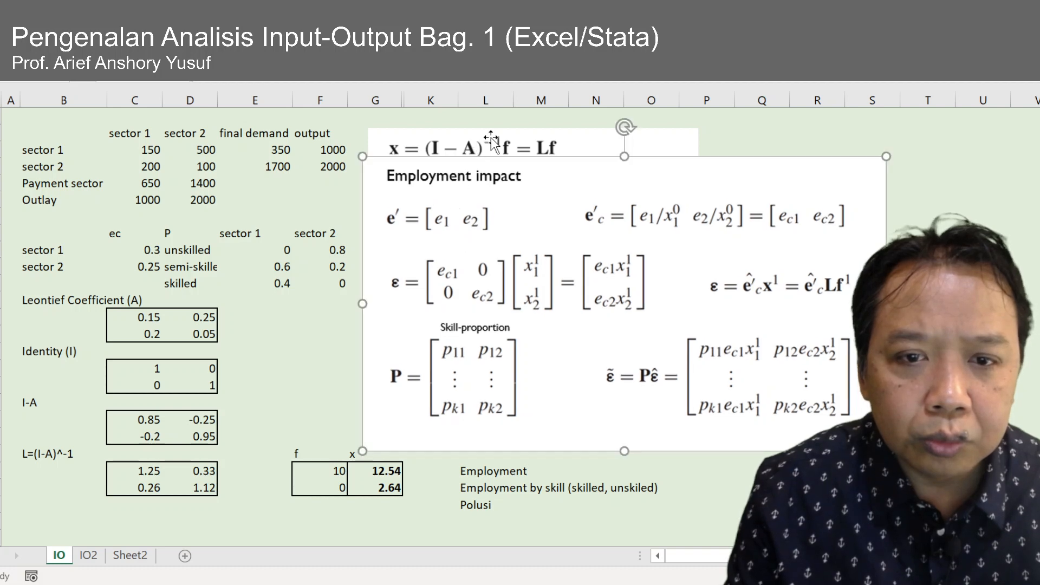
click(509, 135)
drag(508, 136, 506, 132)
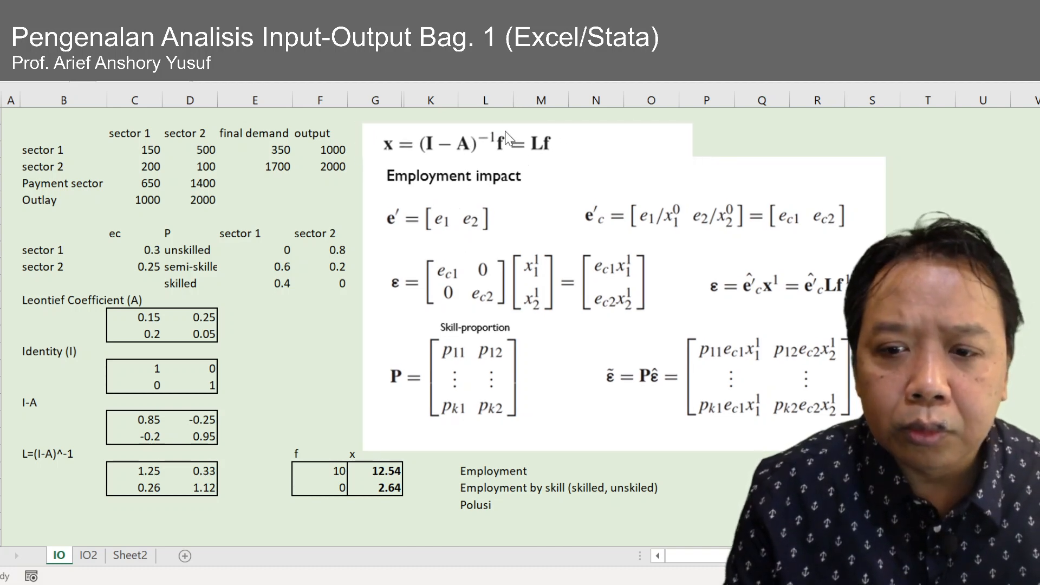
click(503, 153)
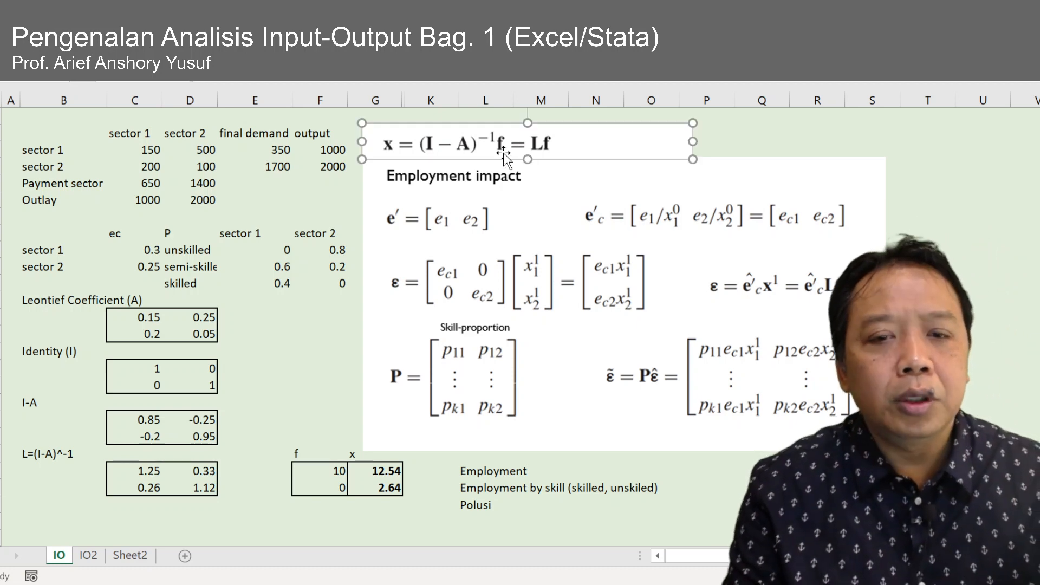
click(872, 520)
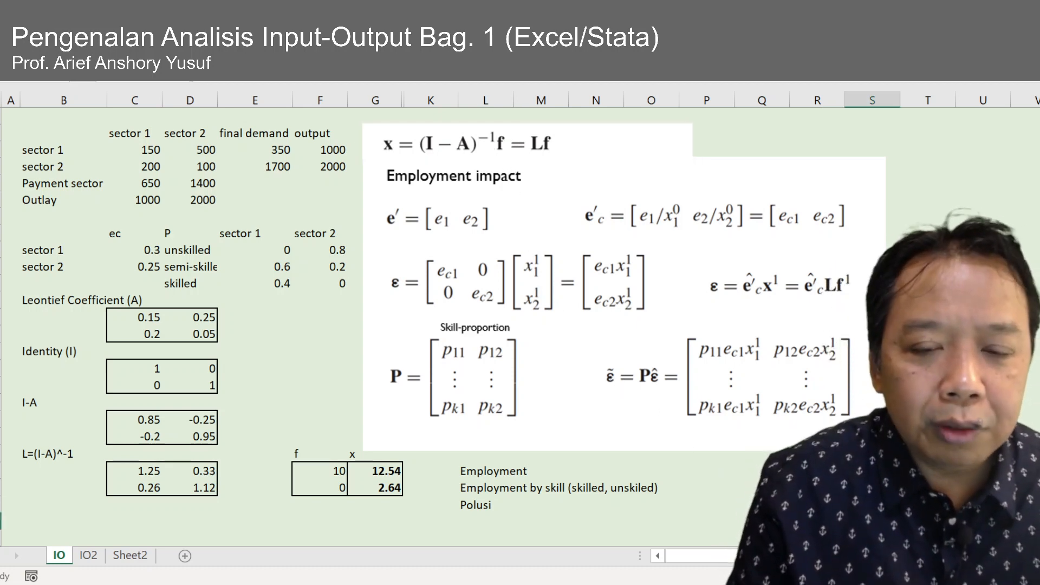